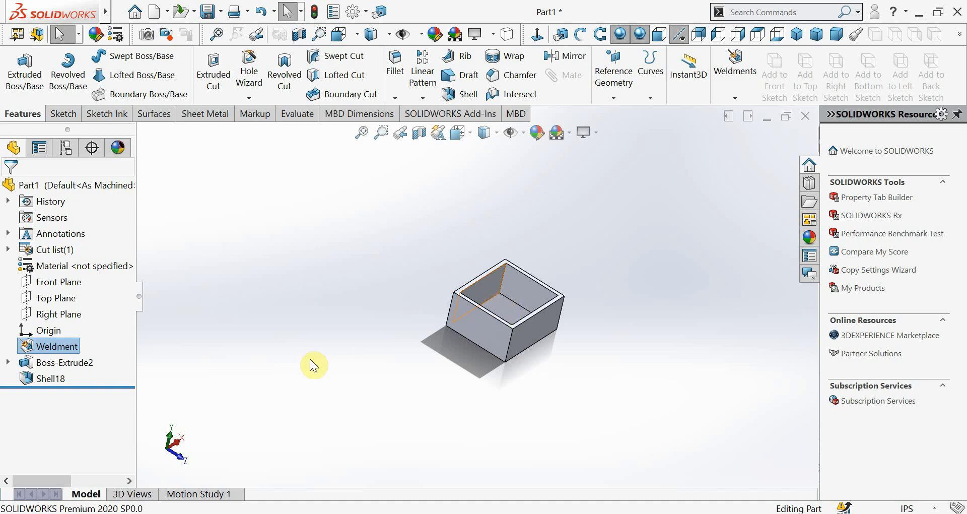
Delete the Weldment feature from the part and start a linear pattern
right_click(52, 347)
left_click(87, 354)
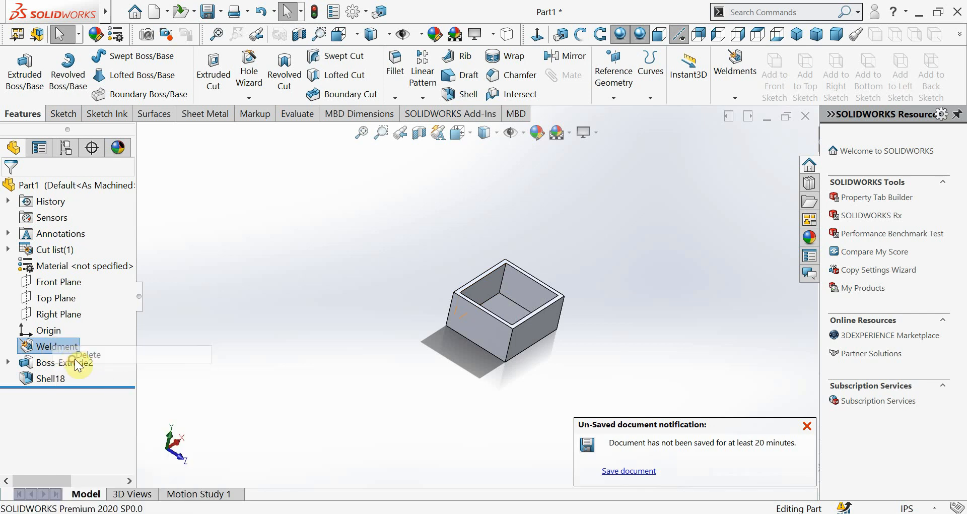
left_click(416, 183)
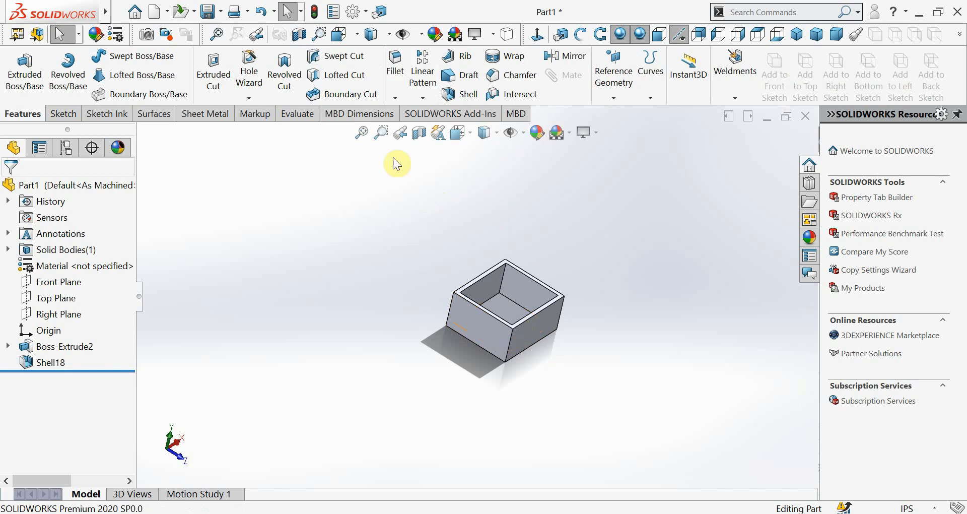
left_click(423, 75)
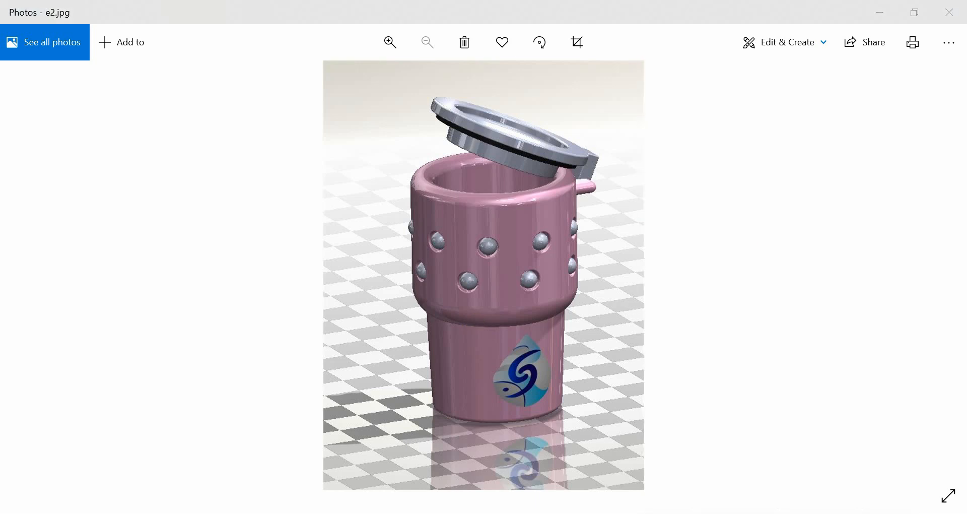
Switch to the Photos app and examine the stud arrangement around the pink tumbler in e2.jpg at different magnifications
left_click(760, 513)
left_click(760, 513)
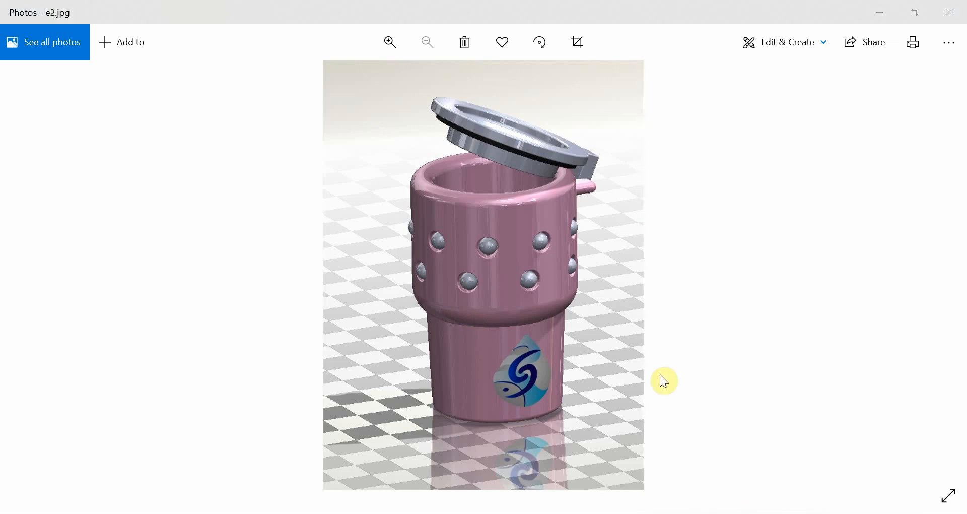
left_click(385, 43)
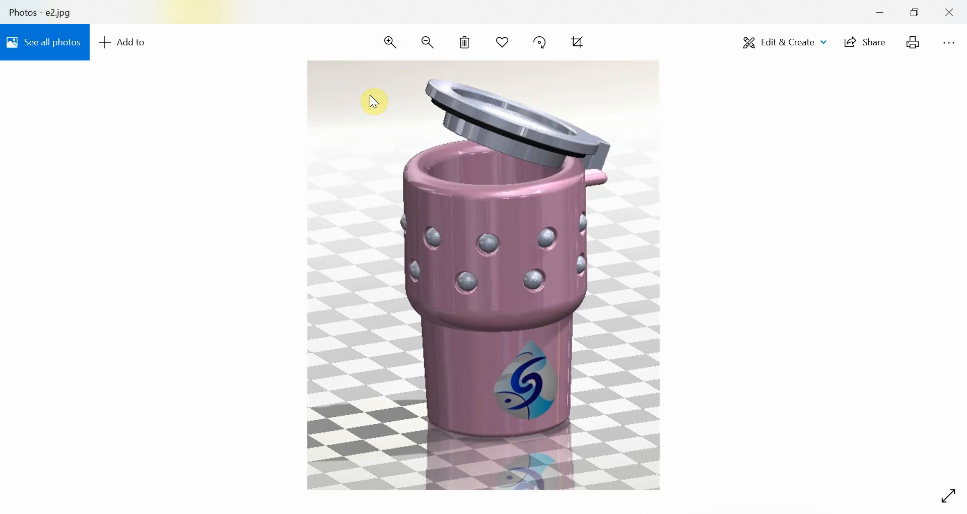
left_click(390, 43)
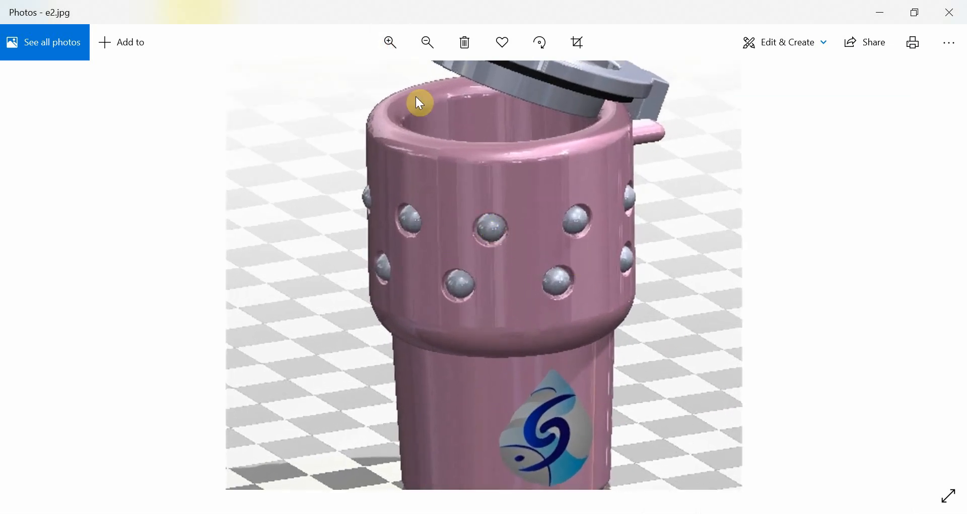
left_click(391, 45)
left_click(425, 53)
left_click(422, 53)
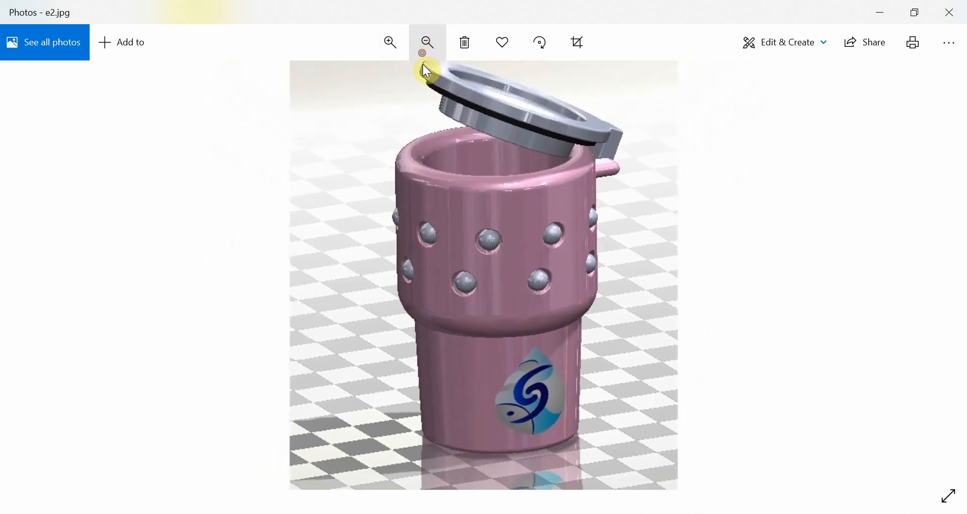
left_click(425, 50)
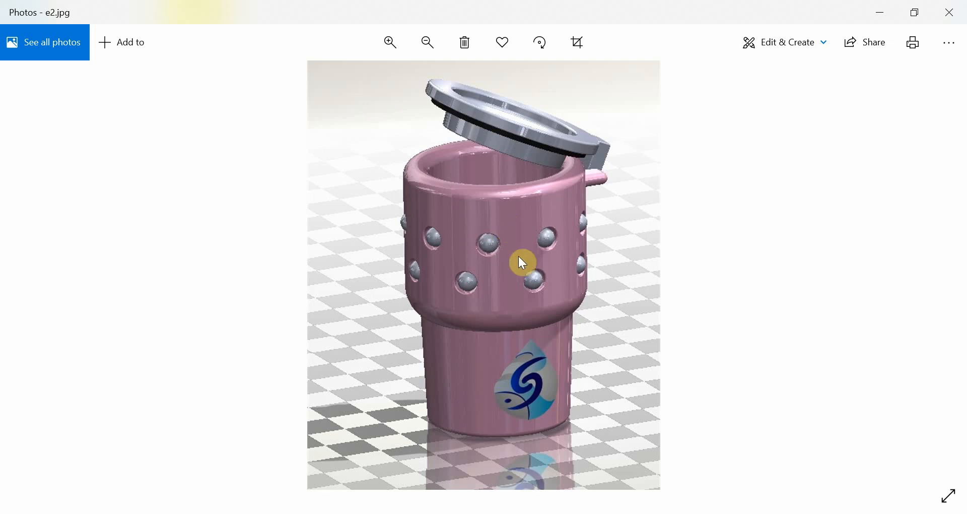
scroll(496, 334, "up", 2)
scroll(497, 334, "down", 3)
left_click(364, 273)
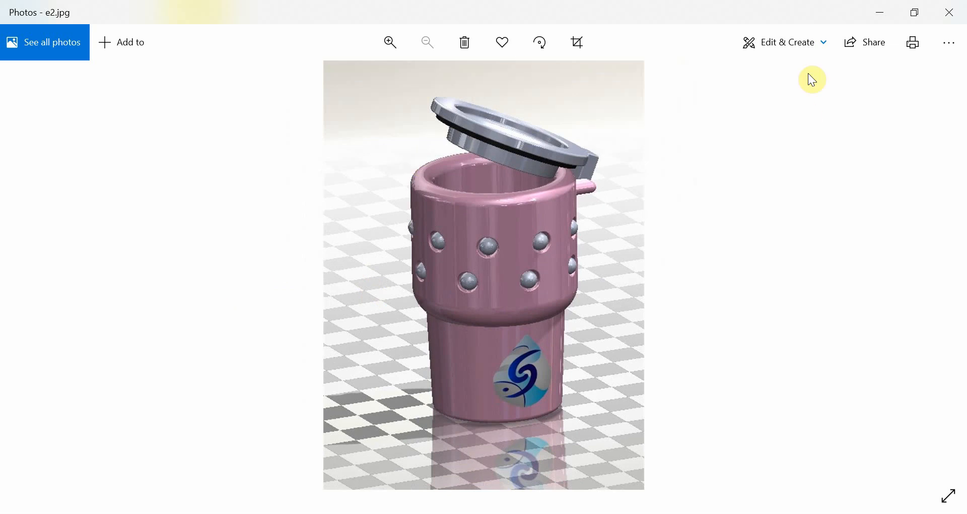
left_click(887, 15)
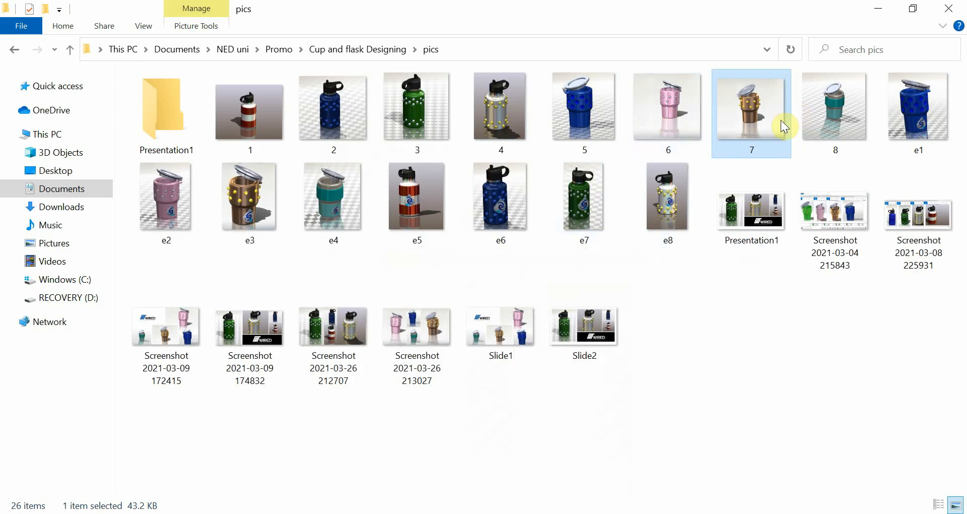
Open image 7 from the pics folder, examine the studs around the copper tumbler up close, and return to SOLIDWORKS
double_click(751, 107)
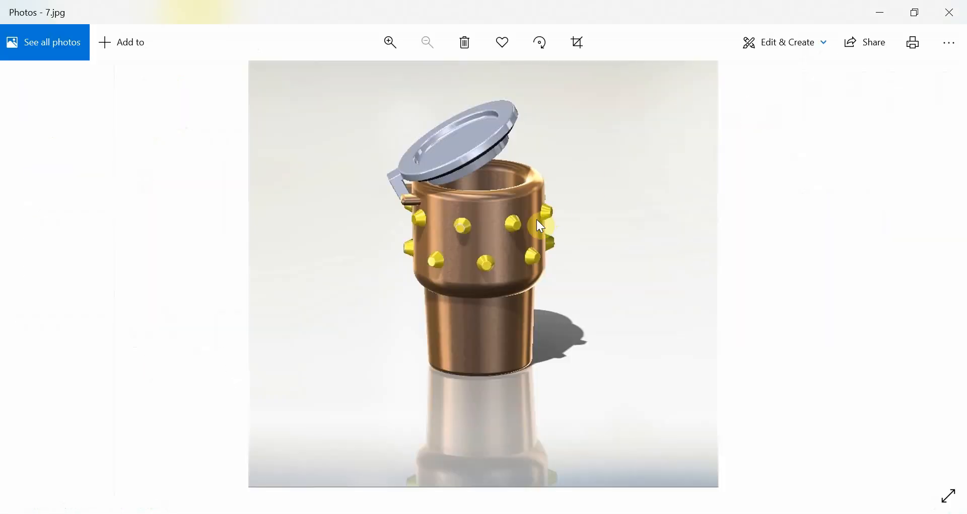
scroll(536, 219, "up", 2)
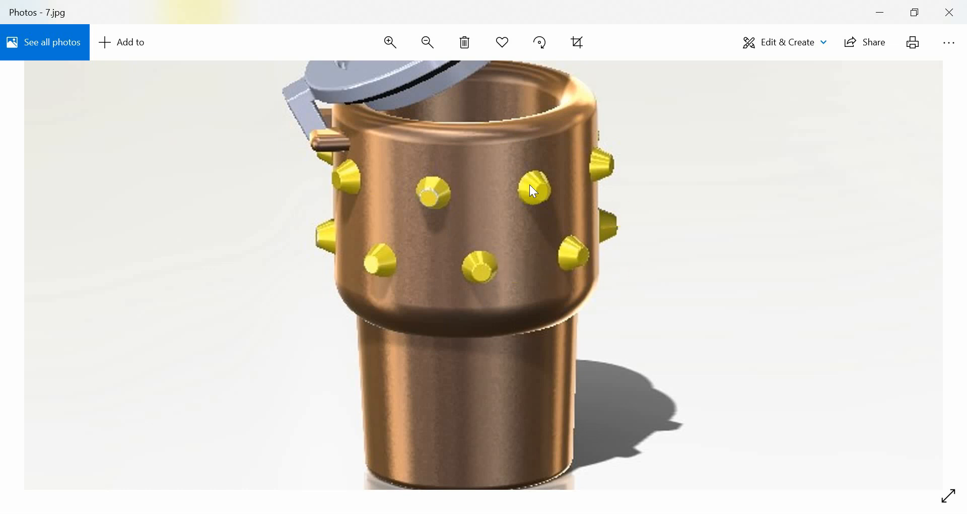
scroll(517, 176, "down", 3)
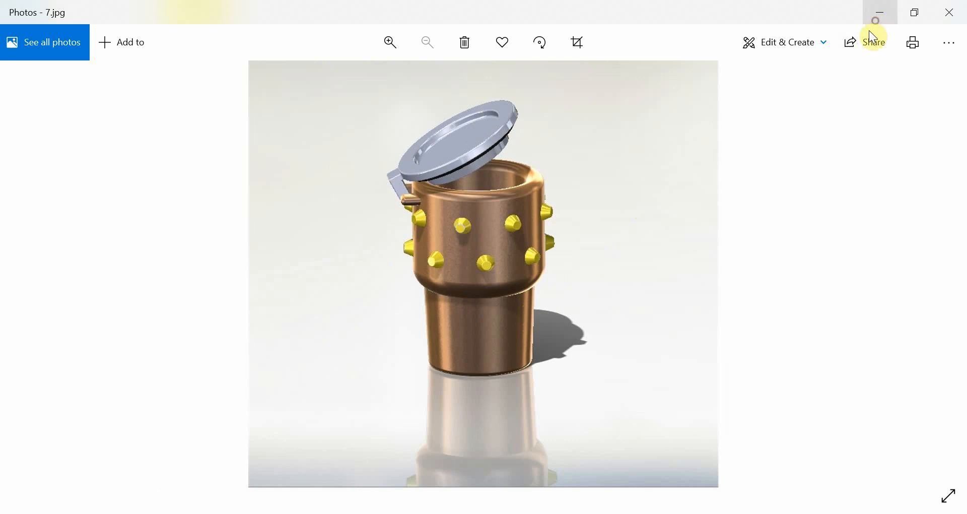
left_click(879, 13)
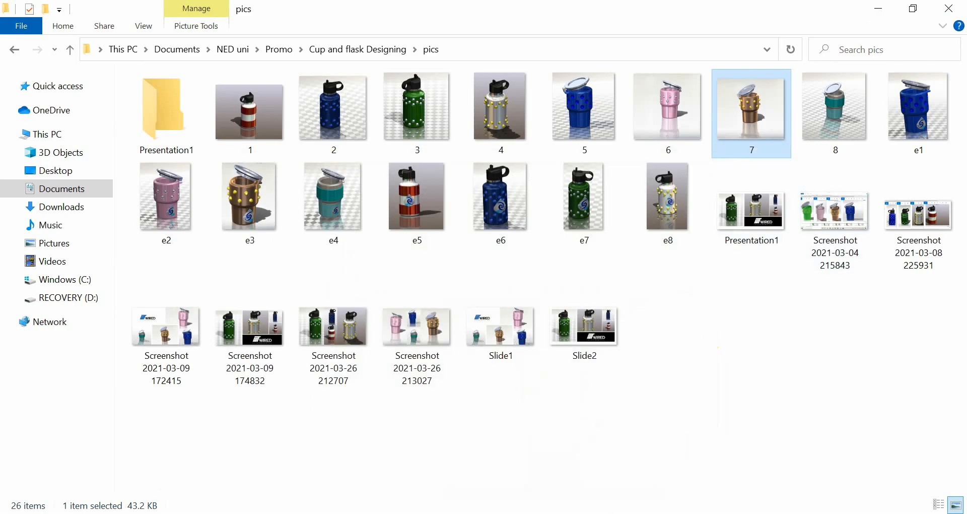
left_click(531, 513)
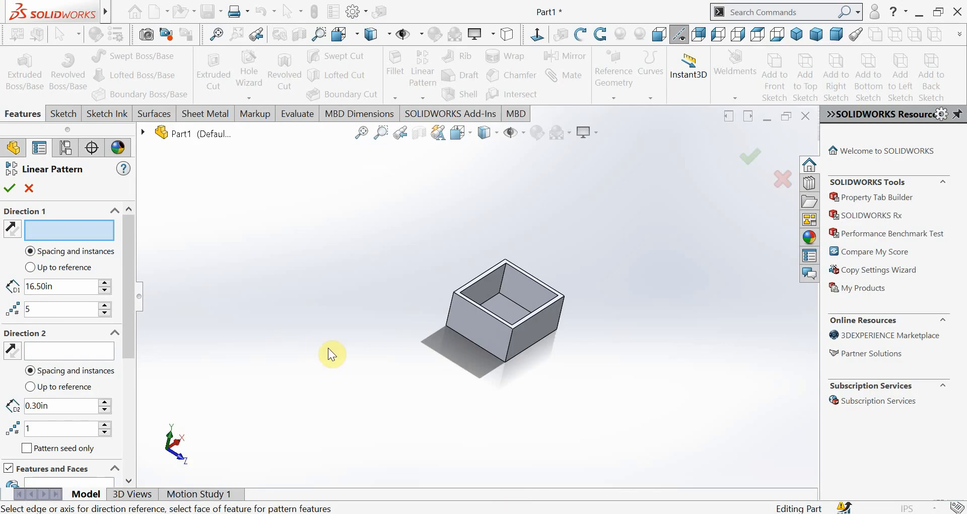
Use the box's outer side face facing negative X as the Direction 1 reference of the linear pattern
scroll(477, 337, "down", 3)
scroll(477, 336, "up", 2)
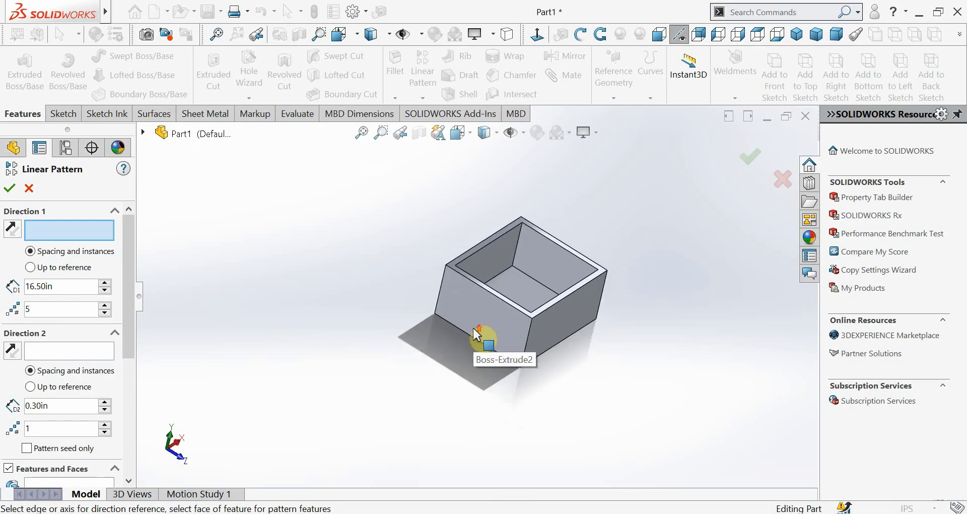
scroll(456, 361, "up", 1)
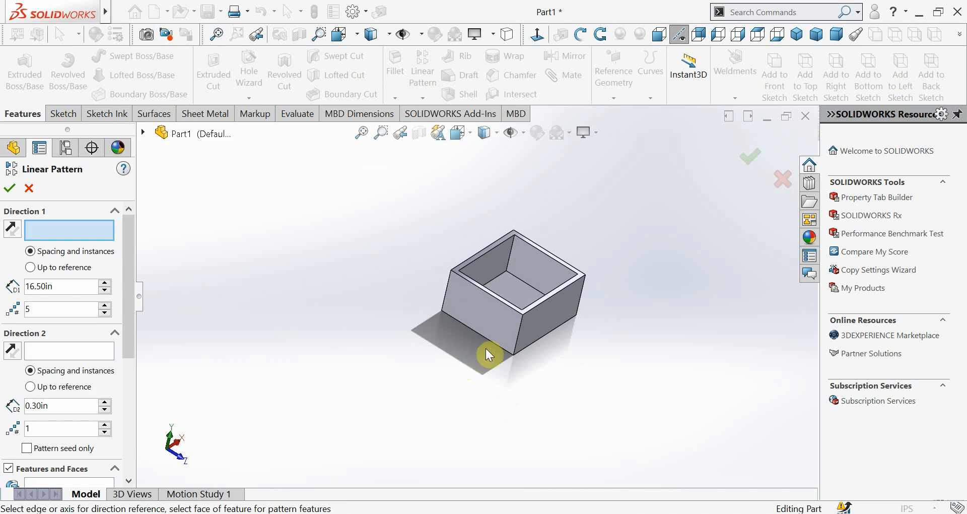
left_click(498, 328)
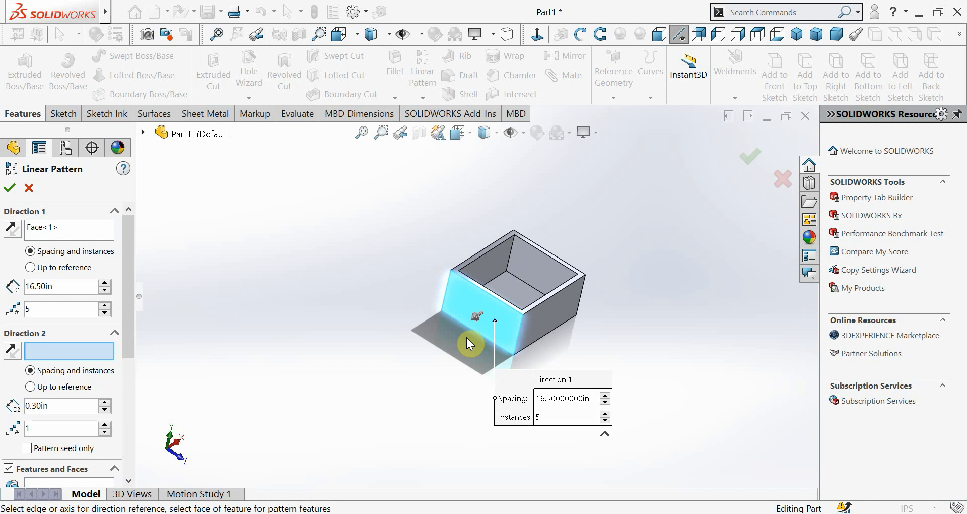
scroll(481, 330, "up", 1)
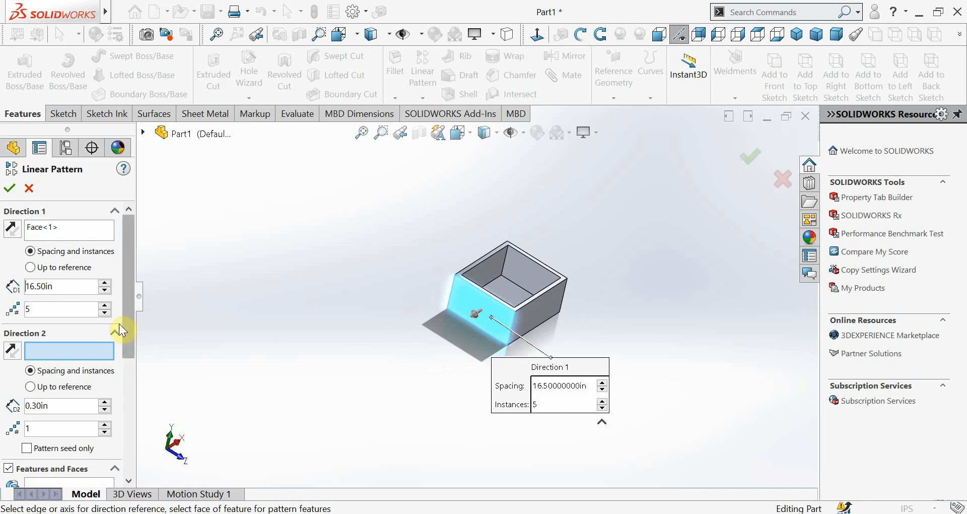
Set the linear pattern to repeat bodies instead of features and choose the shelled box as the body
left_click_drag(129, 309, 128, 371)
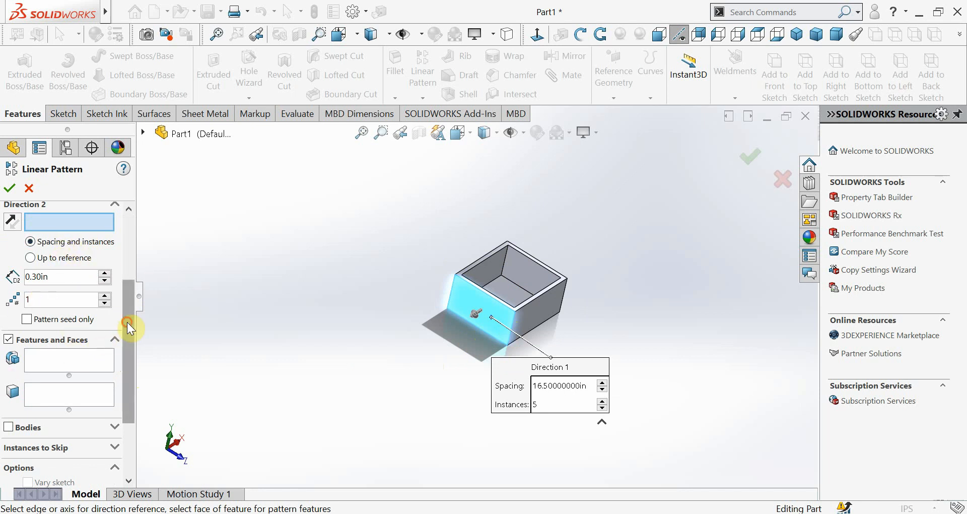
left_click_drag(131, 324, 129, 373)
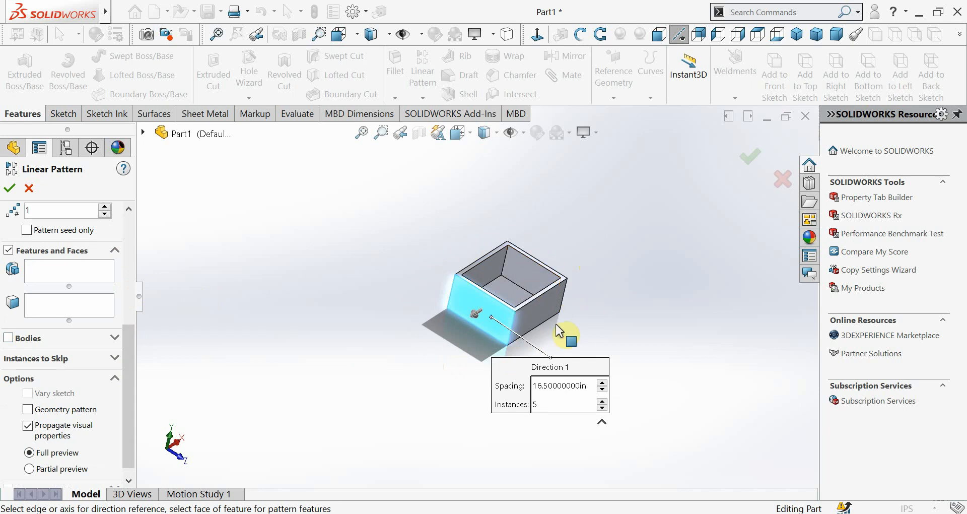
left_click(14, 338)
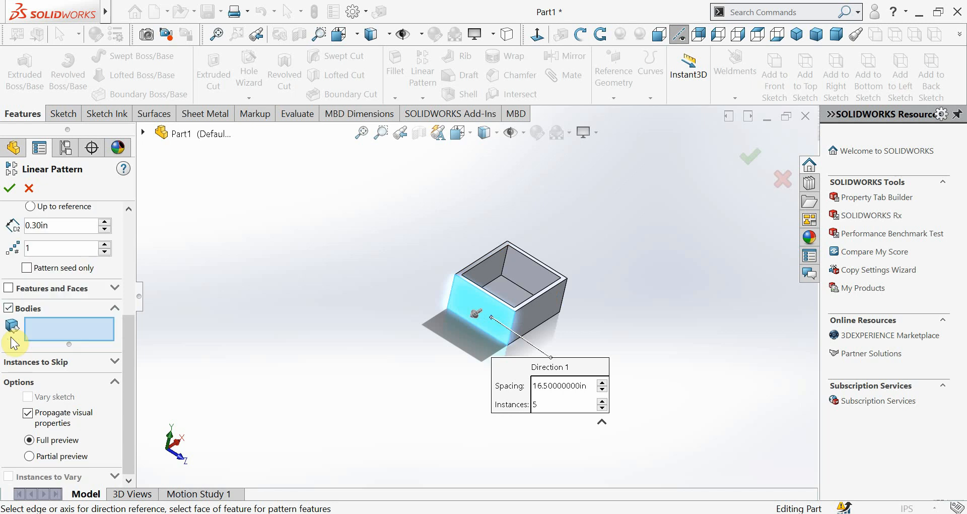
left_click(525, 276)
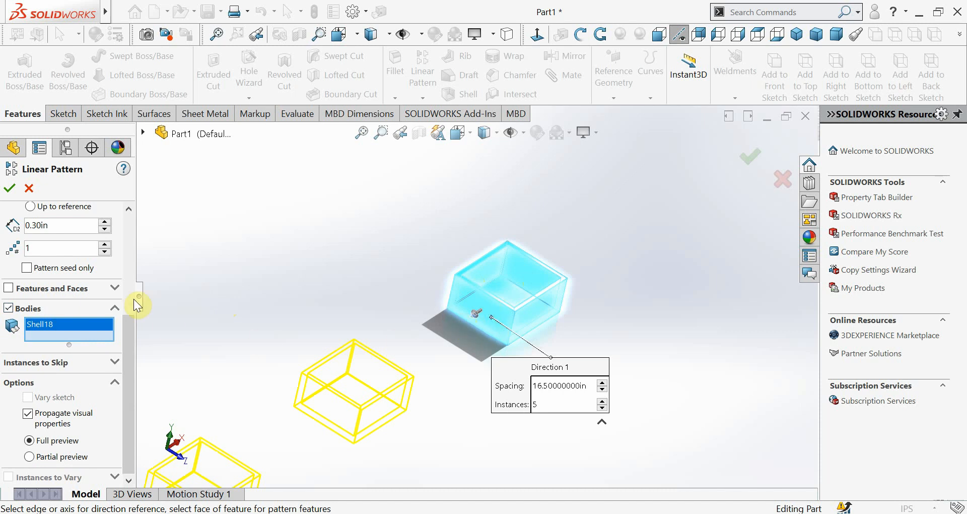
left_click_drag(133, 327, 138, 231)
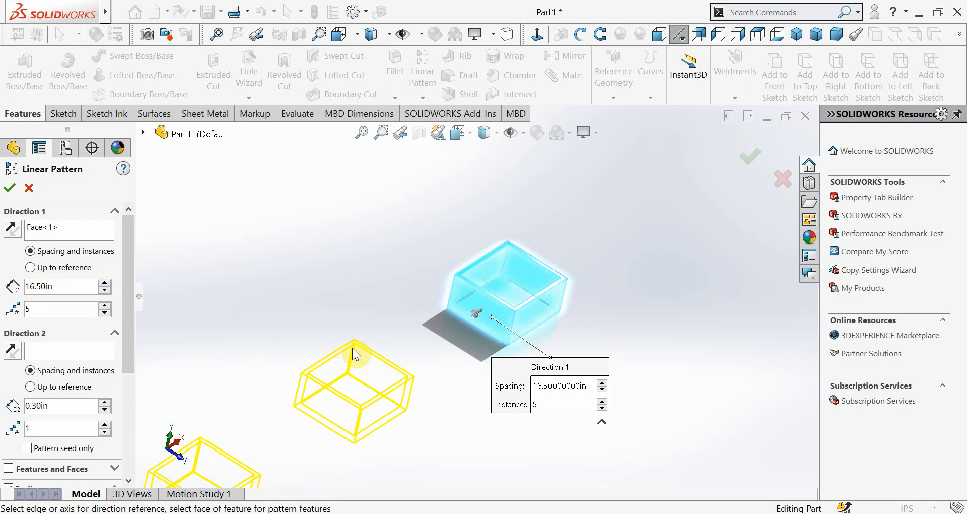
Check the preview and create the linear pattern with 5 instances spaced 16.50 in apart
scroll(356, 353, "up", 2)
scroll(356, 354, "up", 2)
scroll(378, 372, "up", 2)
scroll(386, 373, "down", 2)
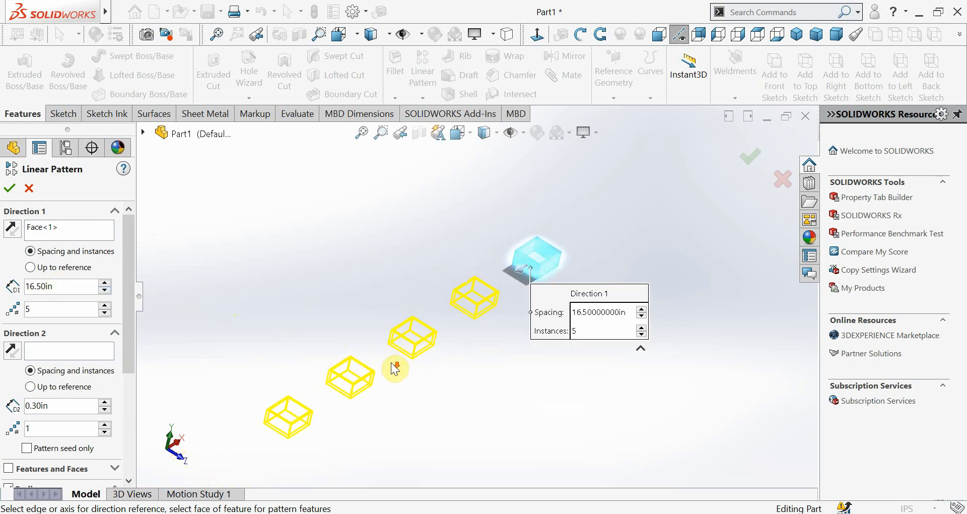
middle_click_drag(419, 372, 425, 350)
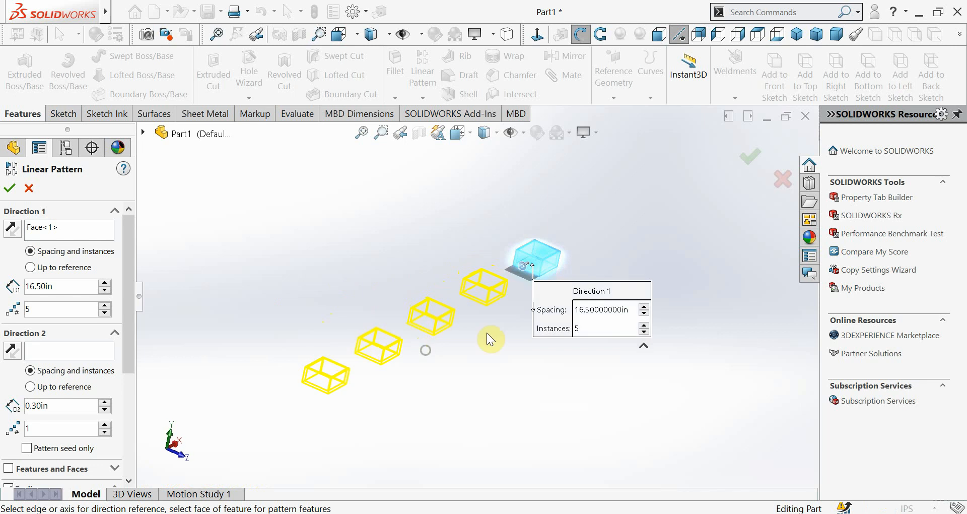
scroll(577, 293, "down", 2)
scroll(392, 339, "up", 1)
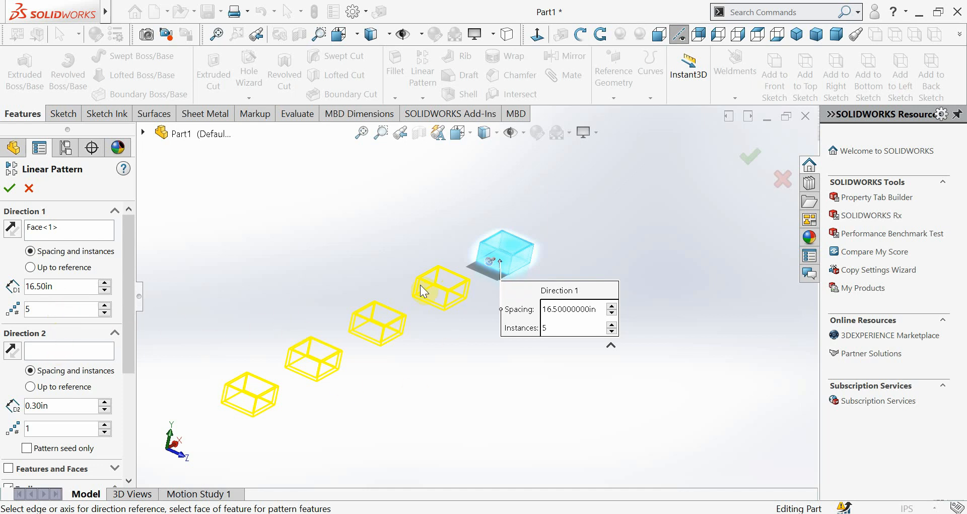
left_click(11, 191)
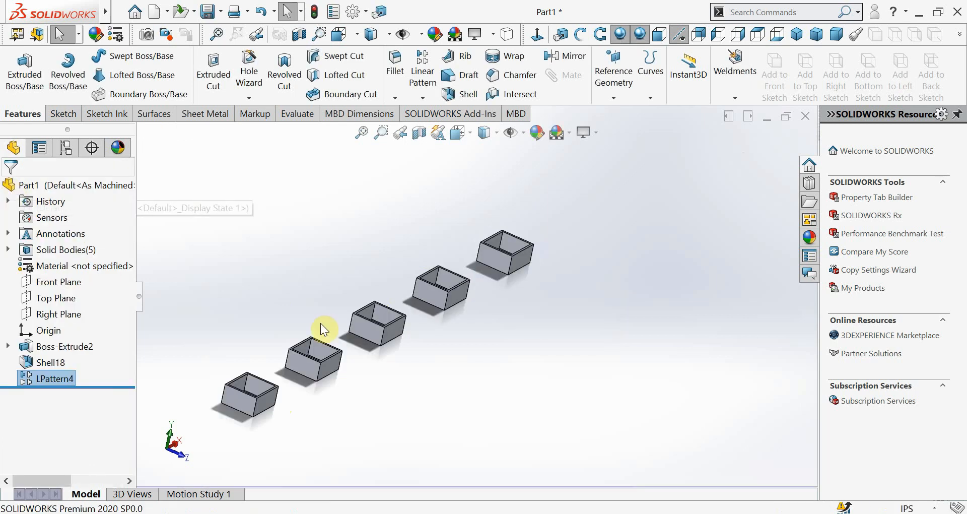
scroll(378, 375, "down", 5)
middle_click_drag(379, 375, 371, 474)
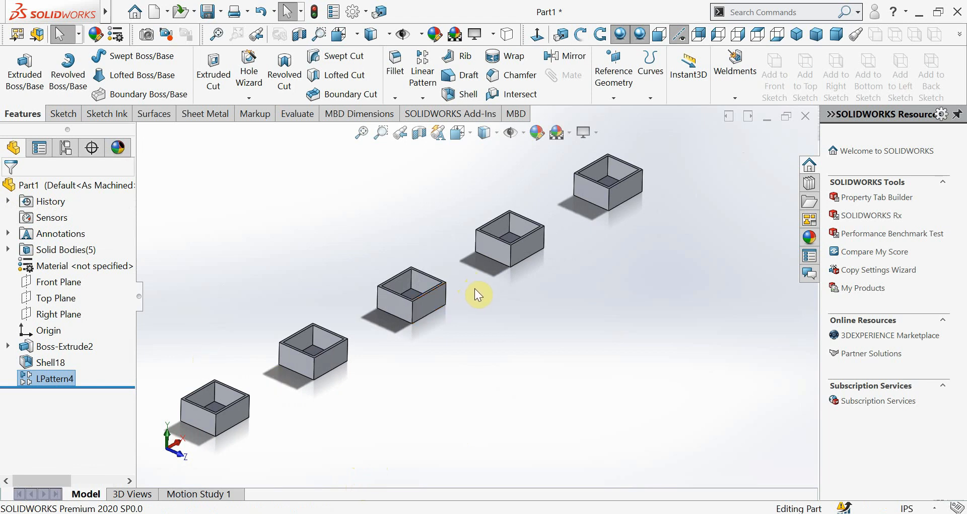
right_click(37, 380)
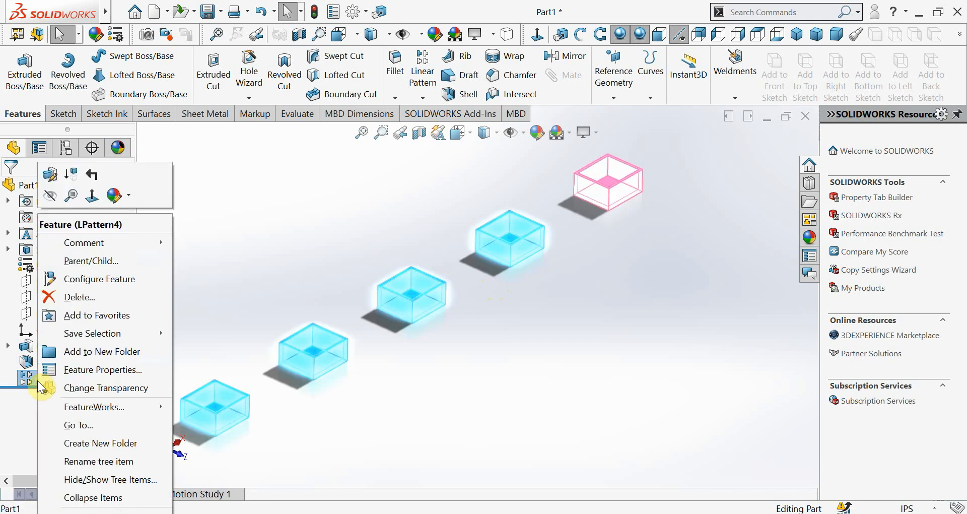
left_click(51, 298)
left_click(413, 184)
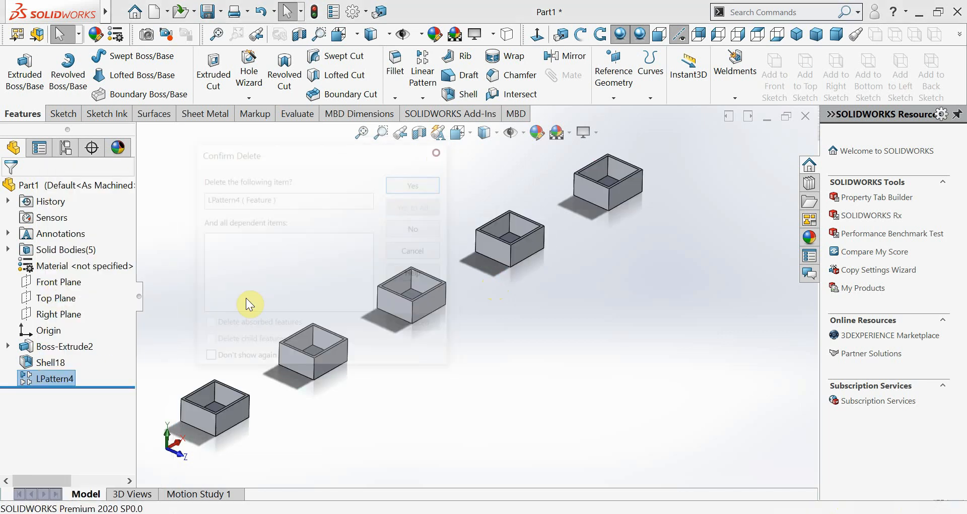
Edit the box's linear pattern and set the number of Direction 1 instances to 2
right_click(33, 380)
left_click(38, 175)
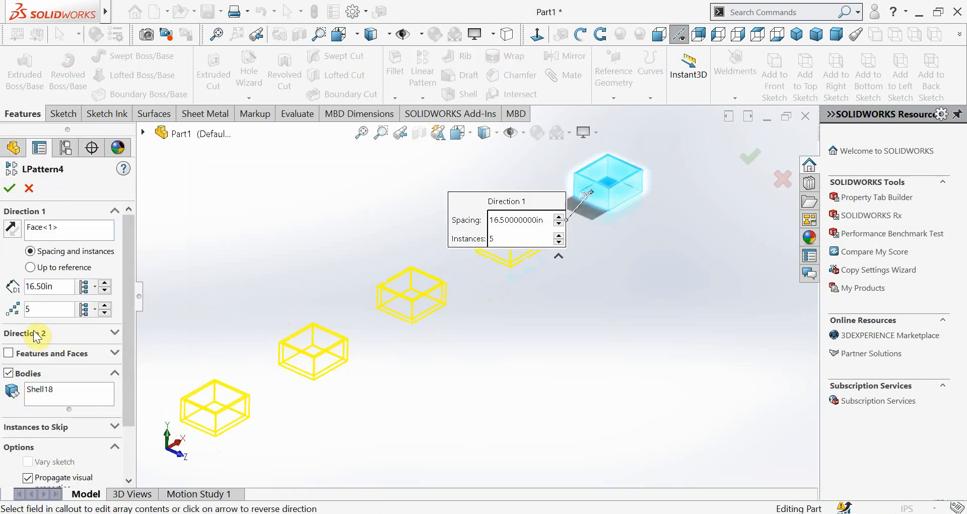
double_click(40, 310)
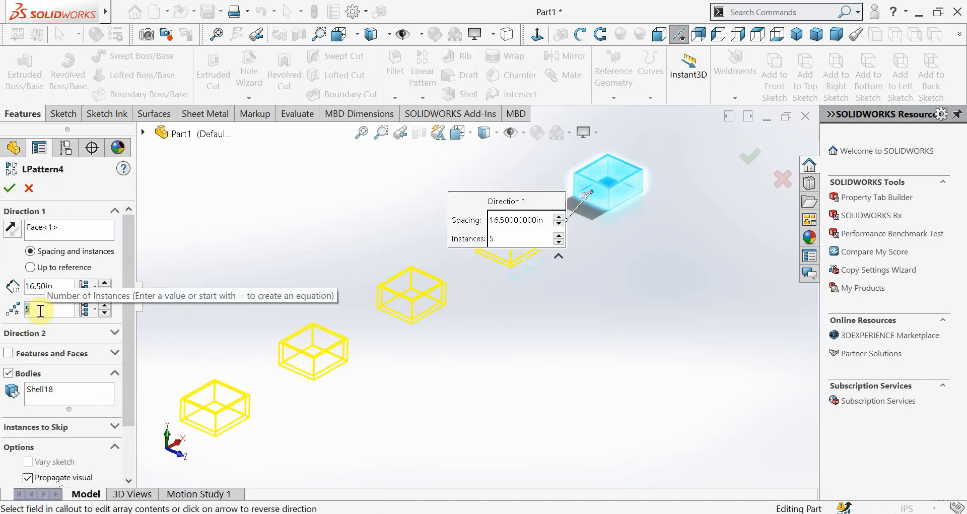
type("2")
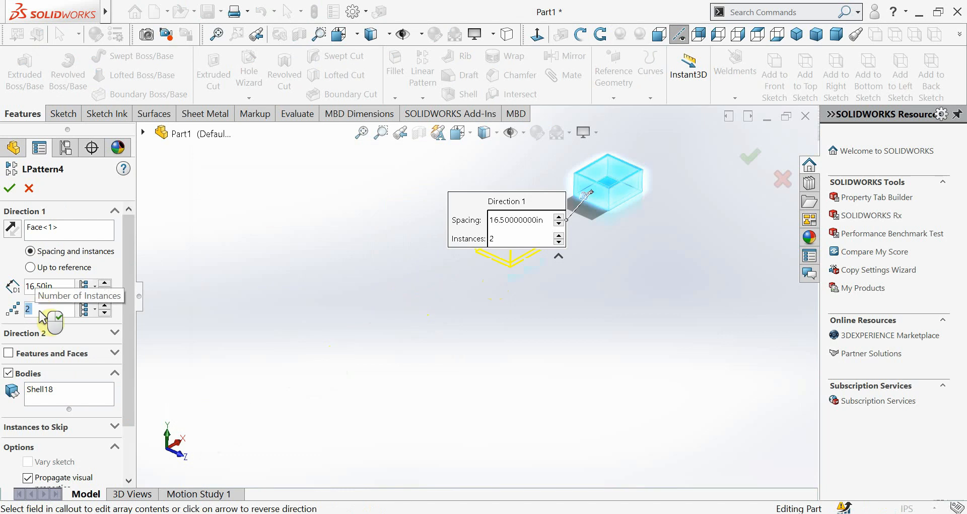
scroll(599, 186, "down", 3)
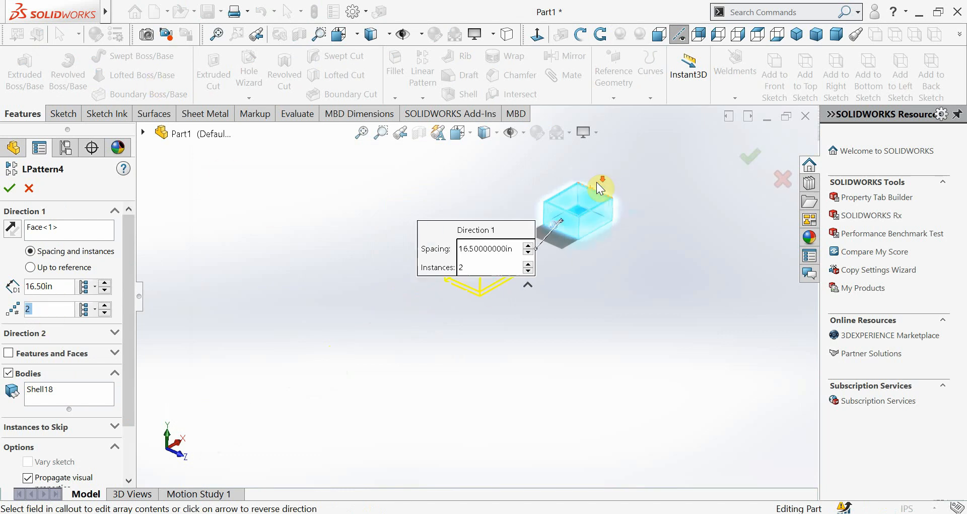
Set the Direction 1 spacing of the box pattern to 25 in
double_click(43, 288)
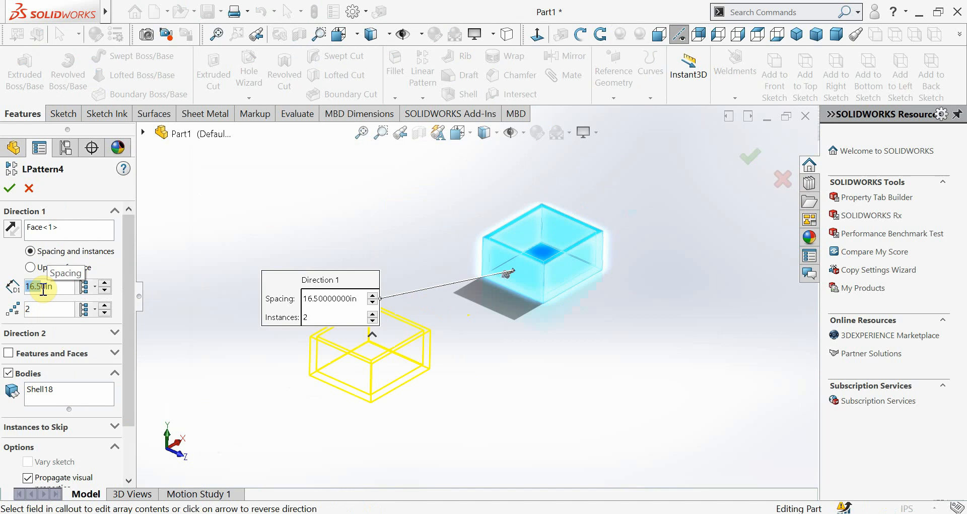
type("25")
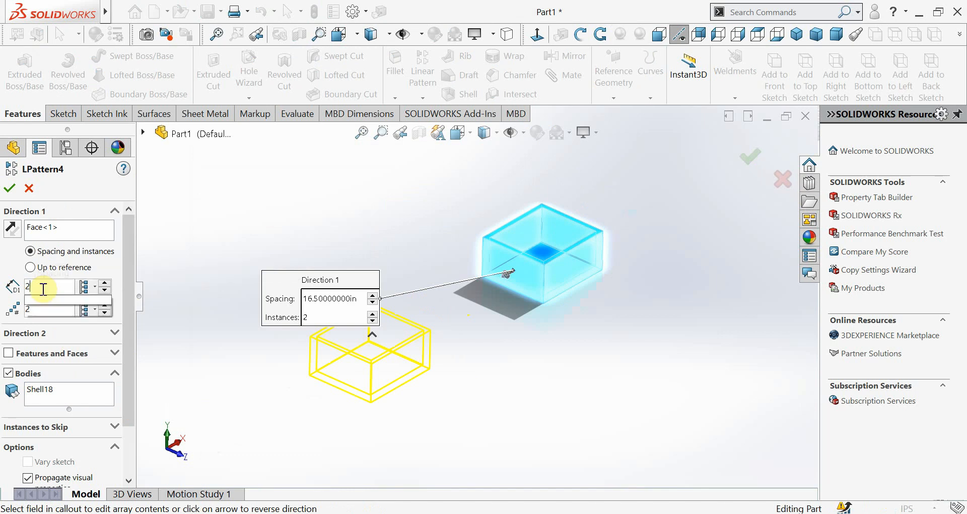
key("Return")
scroll(485, 419, "up", 3)
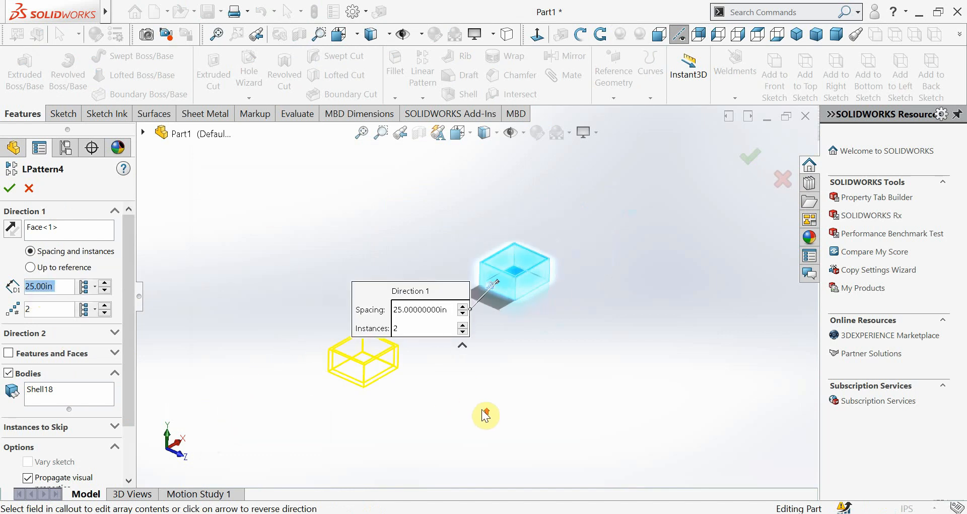
scroll(491, 373, "down", 2)
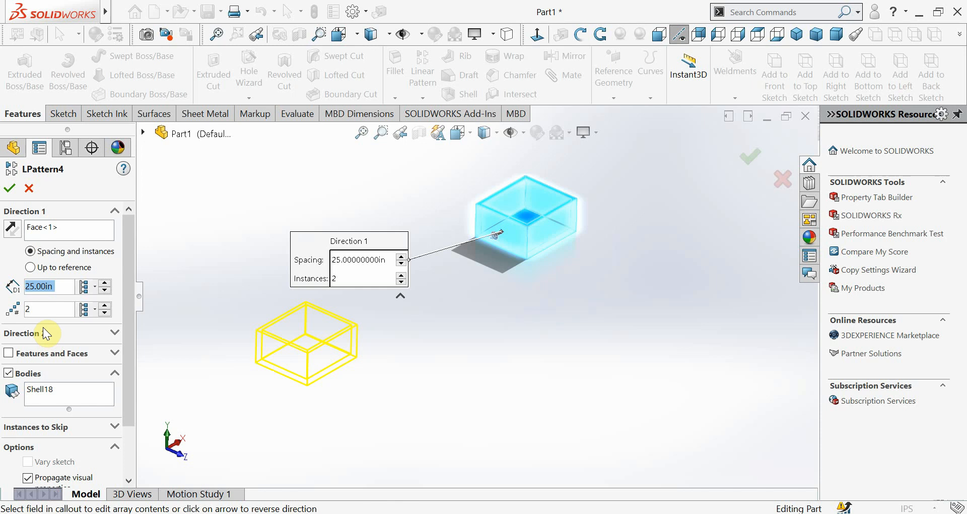
Use the box's outer side face facing negative Z as the Direction 2 reference of the linear pattern
left_click(126, 323)
left_click(115, 333)
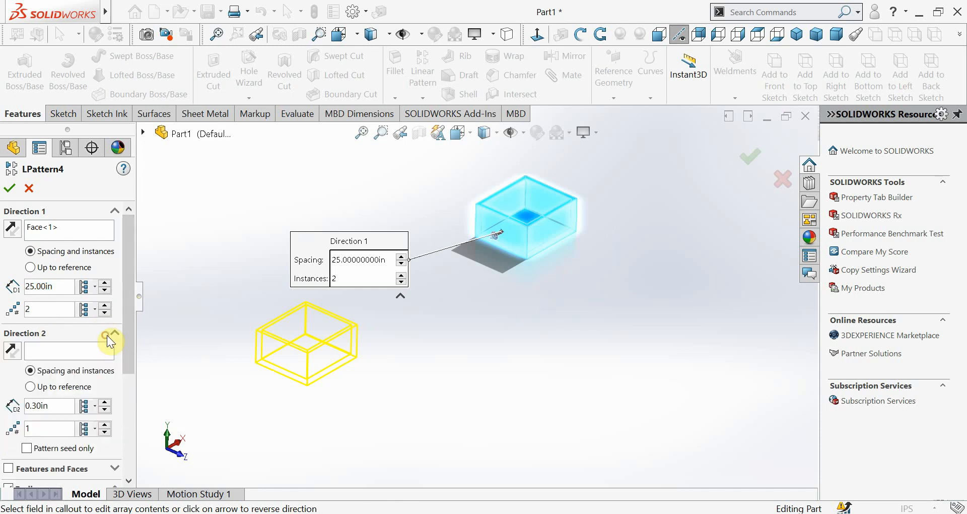
left_click(95, 351)
middle_click_drag(429, 355, 464, 412)
left_click(527, 217)
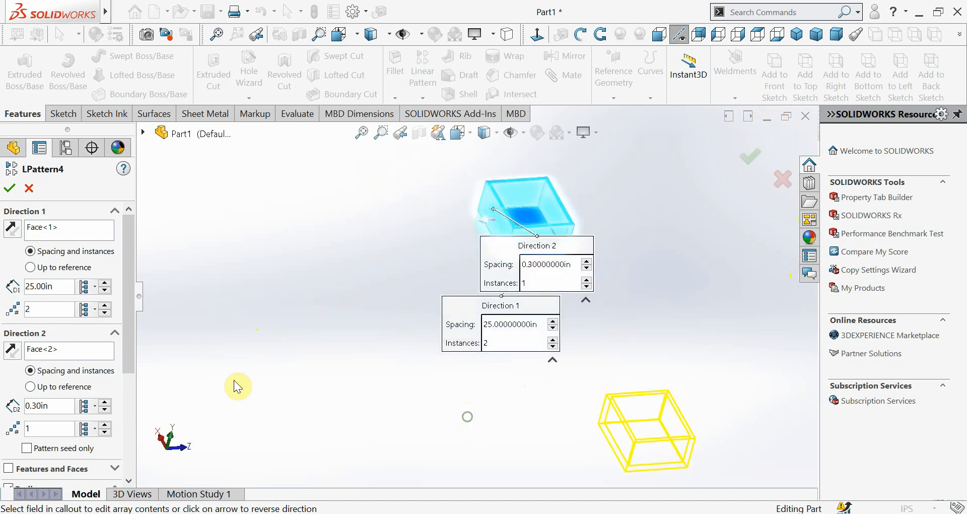
Set Direction 2 to 2 instances, trying a 15 in spacing before settling on 20 in
left_click(45, 426)
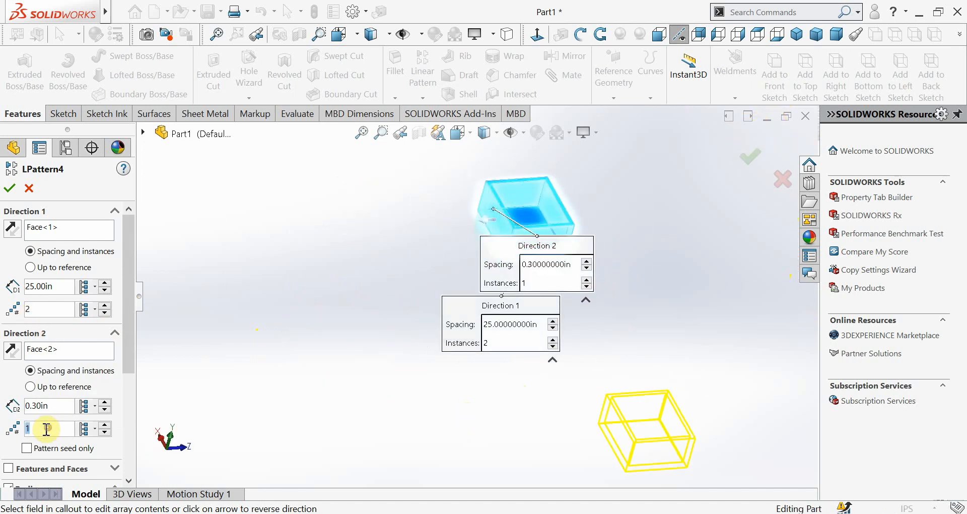
type("2")
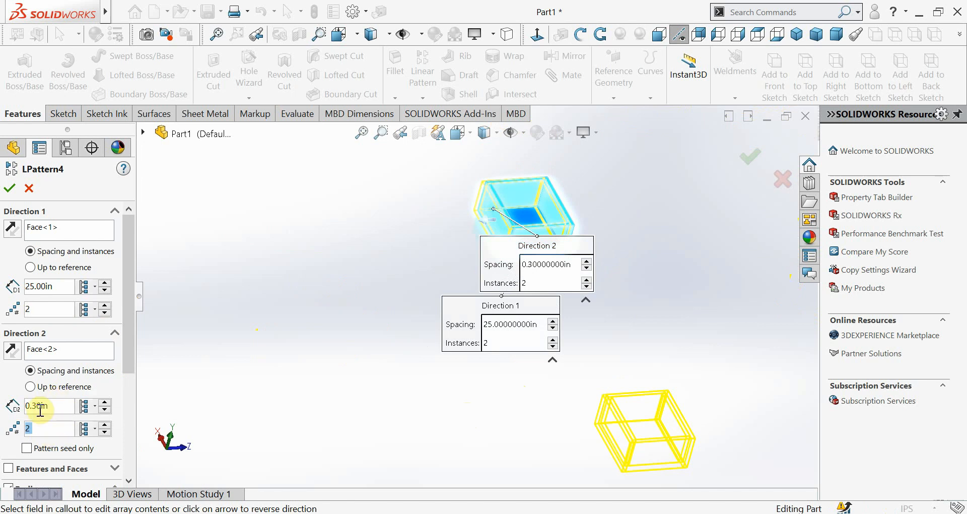
left_click(42, 412)
type("15")
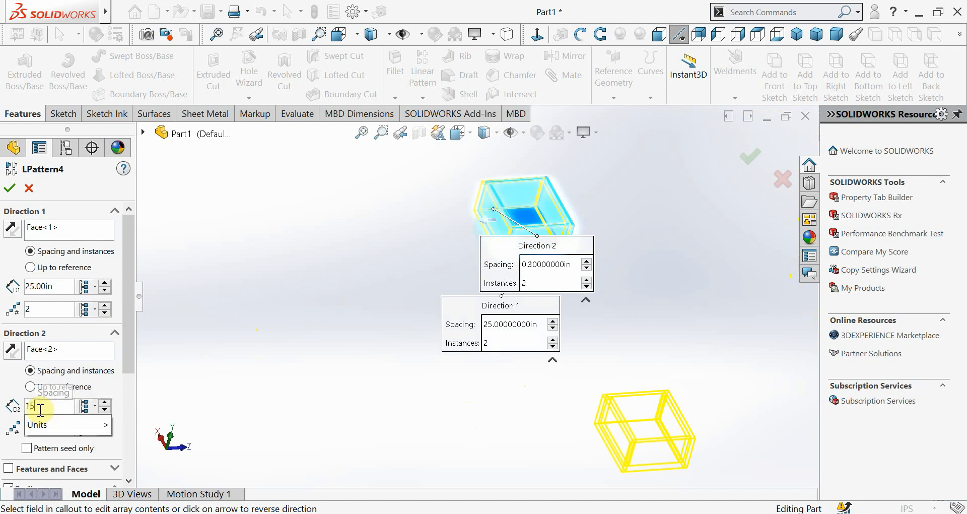
key("Return")
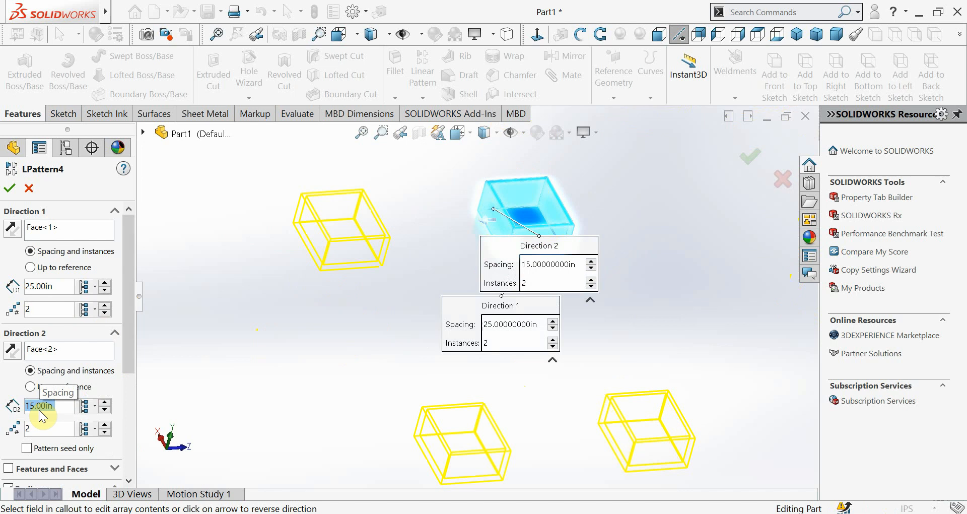
type("20")
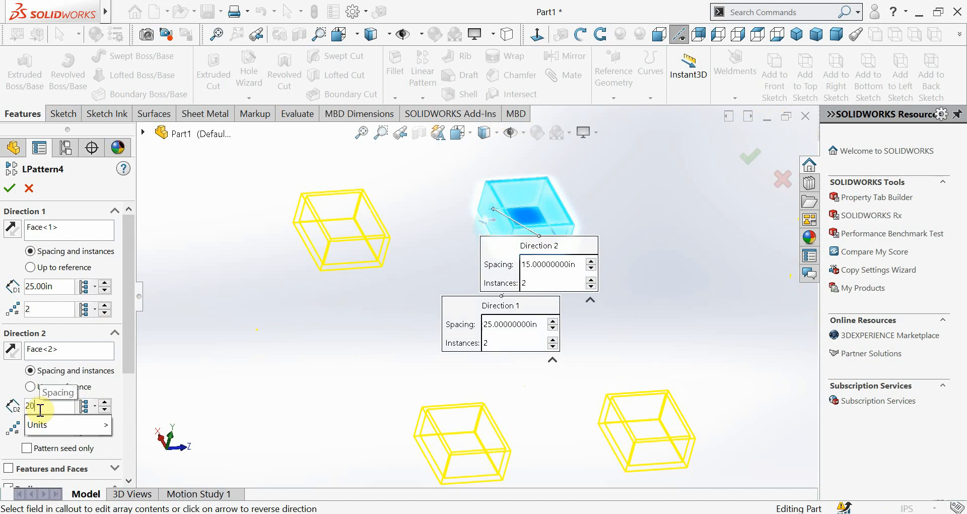
key("Return")
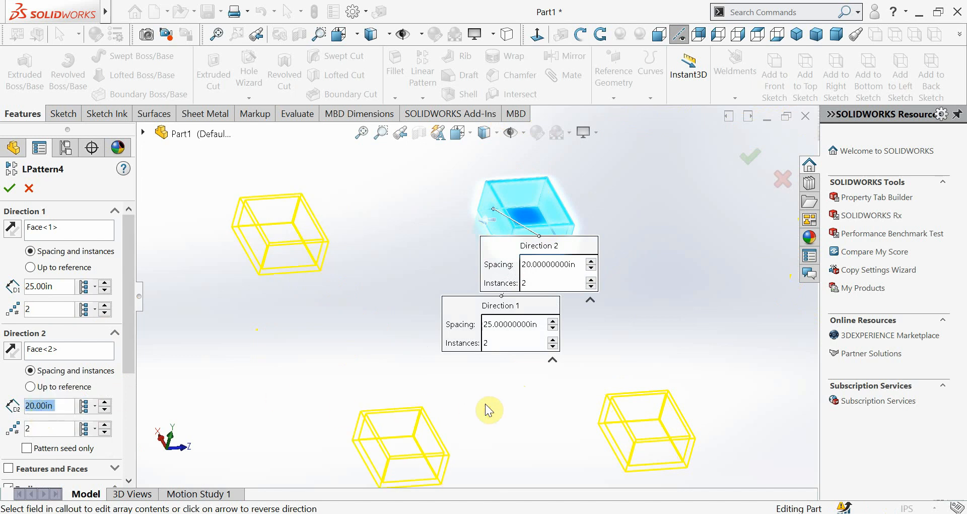
Check the preview from another angle and apply the edited two-direction linear pattern
middle_click_drag(503, 404, 377, 242)
scroll(374, 216, "down", 4)
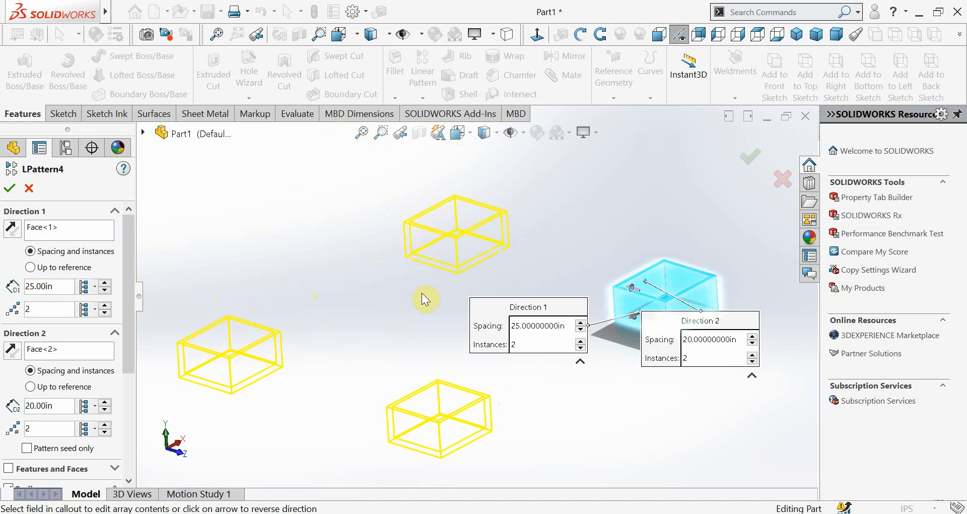
left_click(747, 160)
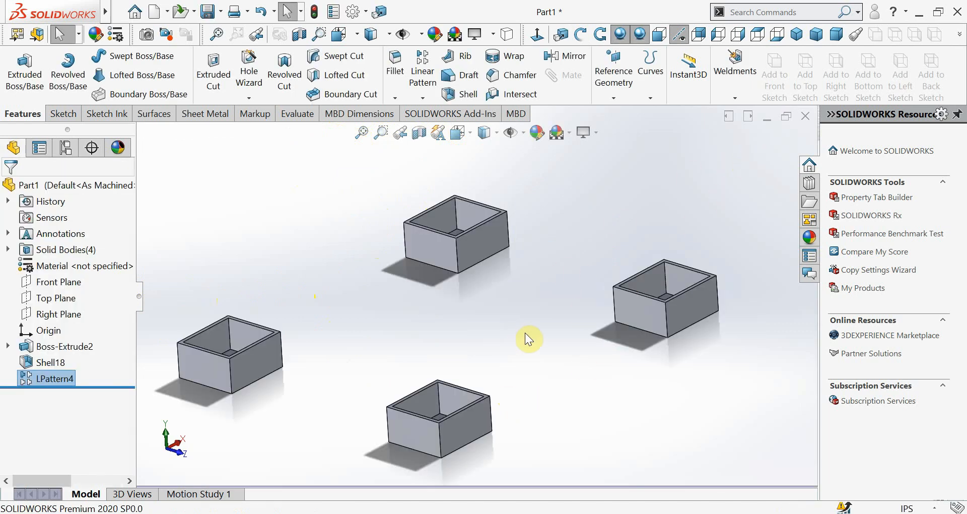
Examine the patterned boxes from several angles, including a side view along the X axis
mouse_move(518, 332)
middle_mouse_down()
mouse_move(493, 315)
mouse_move(520, 291)
mouse_move(544, 315)
mouse_move(539, 307)
middle_mouse_up()
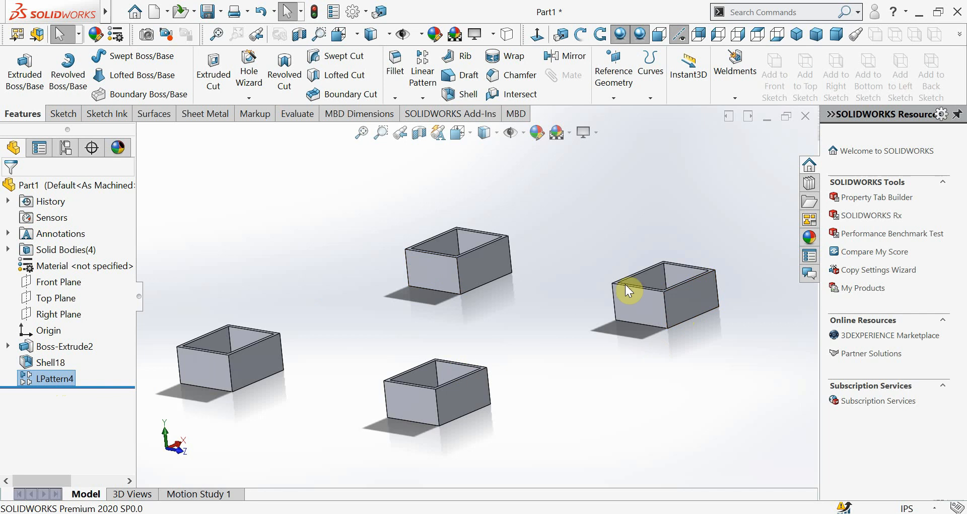
middle_click_drag(458, 388, 492, 367)
key("f")
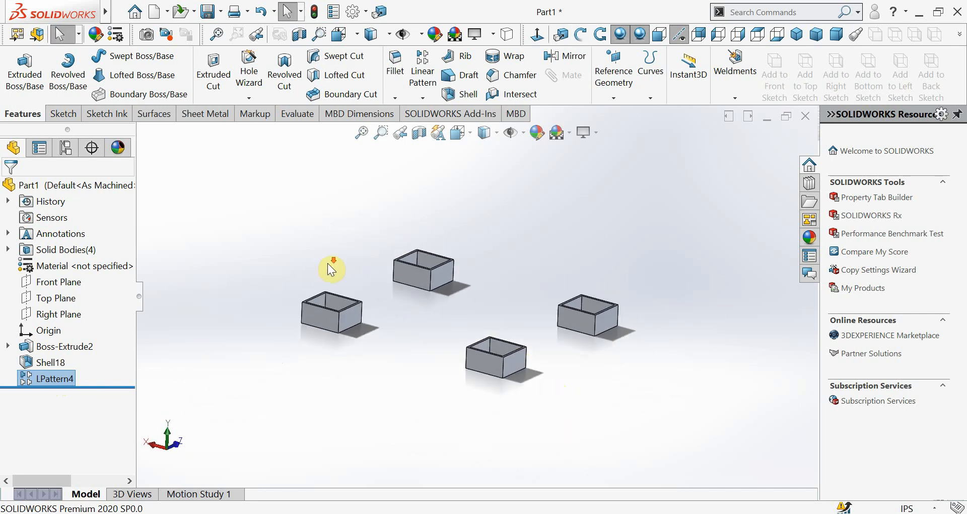
scroll(383, 297, "down", 3)
scroll(639, 356, "down", 4)
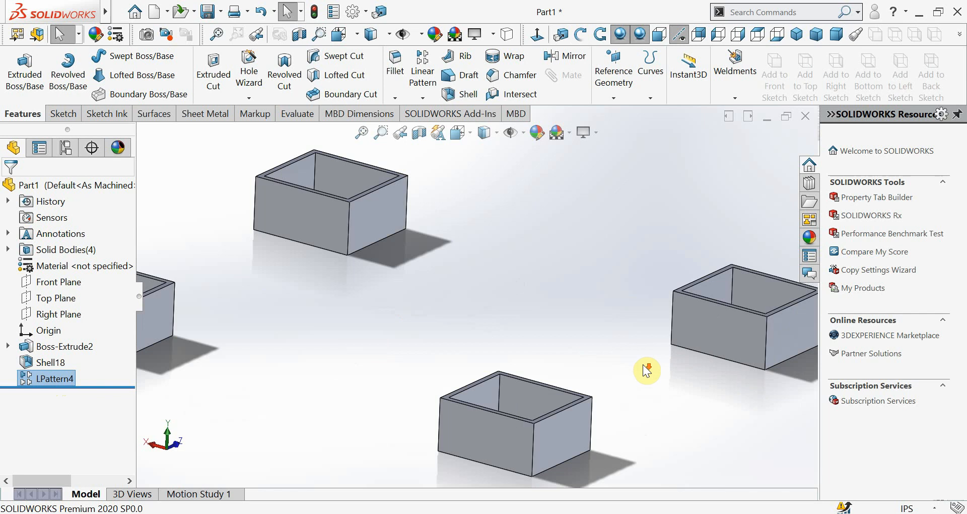
scroll(639, 362, "up", 3)
middle_click_drag(539, 324, 538, 340)
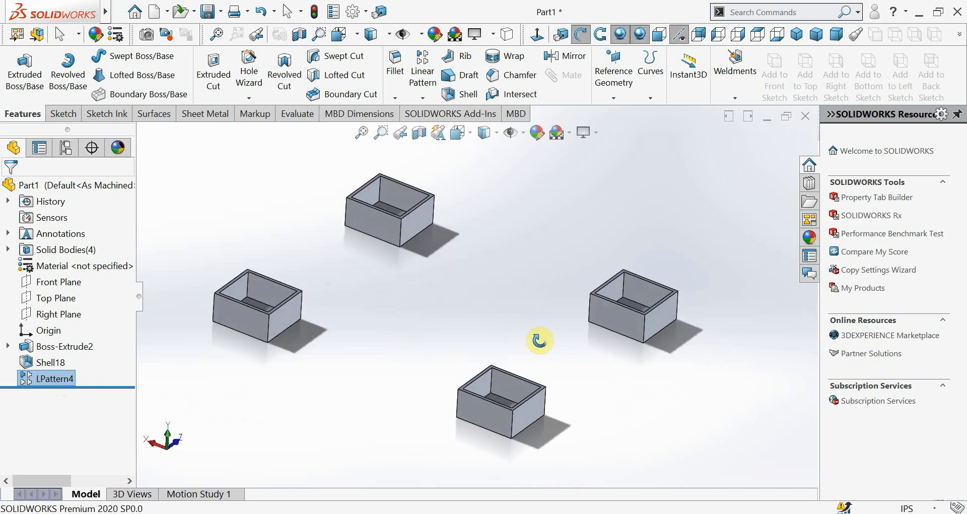
key("Escape")
scroll(438, 330, "down", 2)
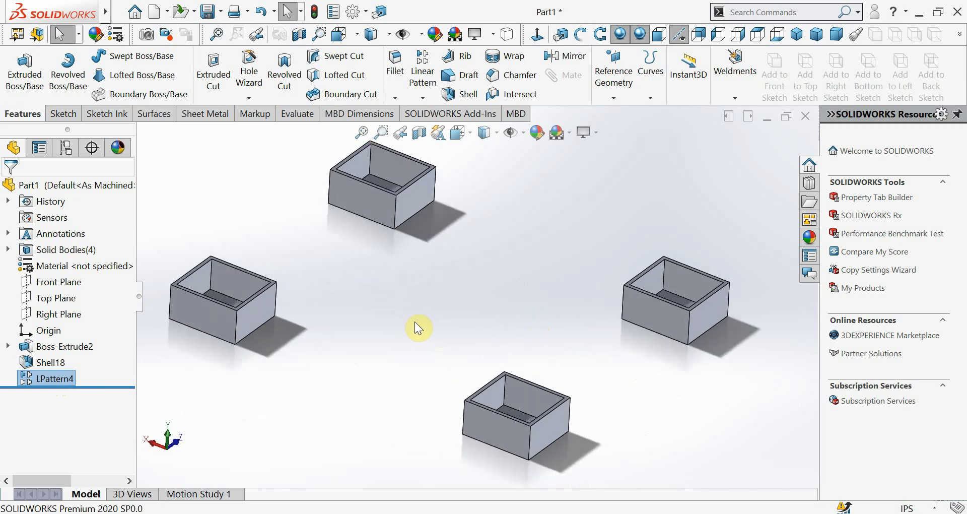
scroll(415, 322, "up", 2)
scroll(414, 320, "down", 2)
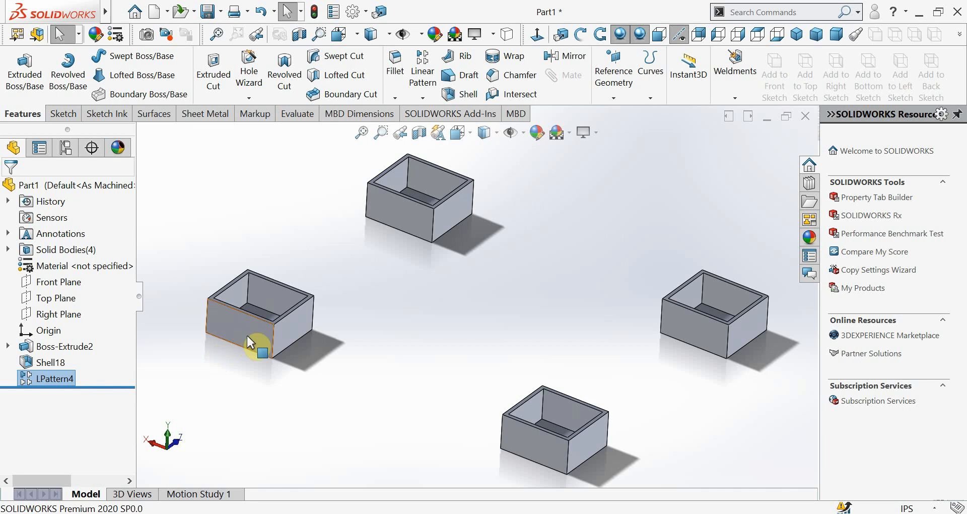
middle_click_drag(482, 329, 571, 323)
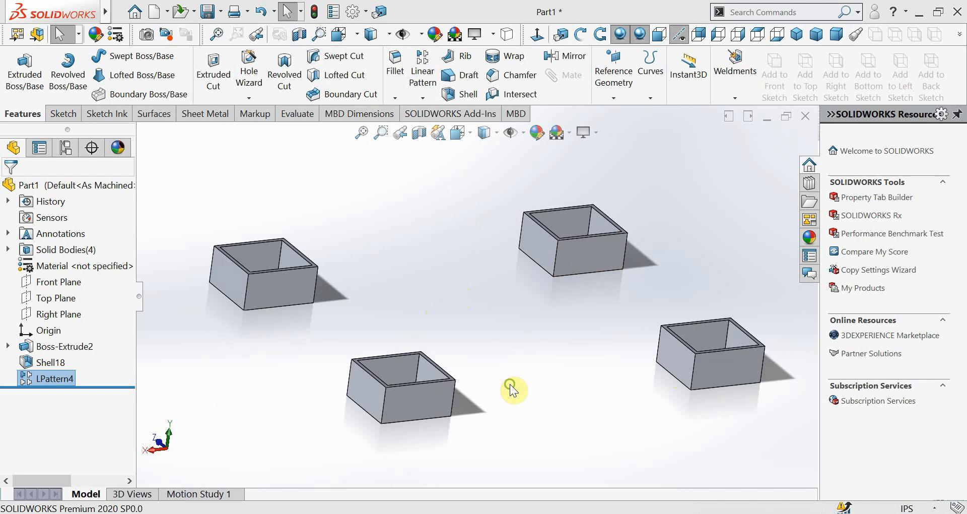
middle_click_drag(512, 389, 572, 345)
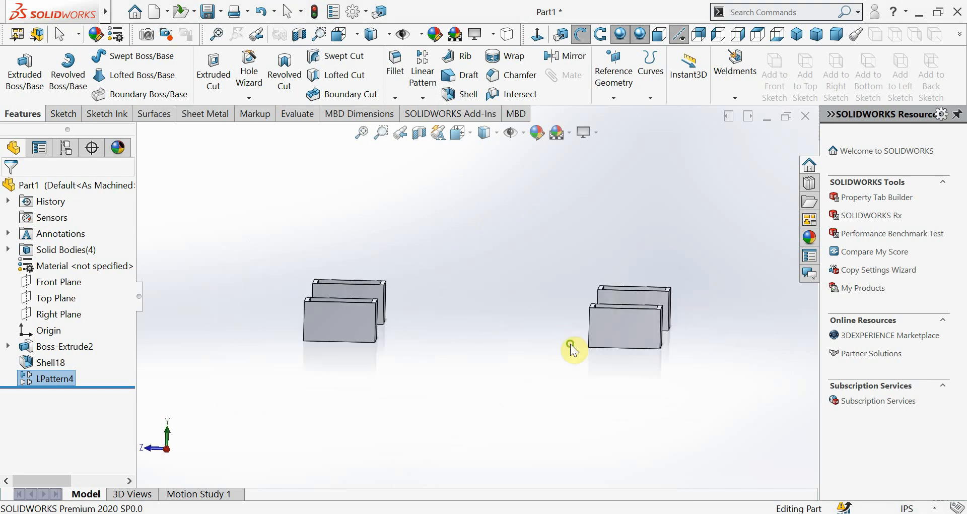
key("Escape")
Highlight the Front and Top Planes in turn and stretch the Front Plane's outline above and below the boxes
left_click(31, 284)
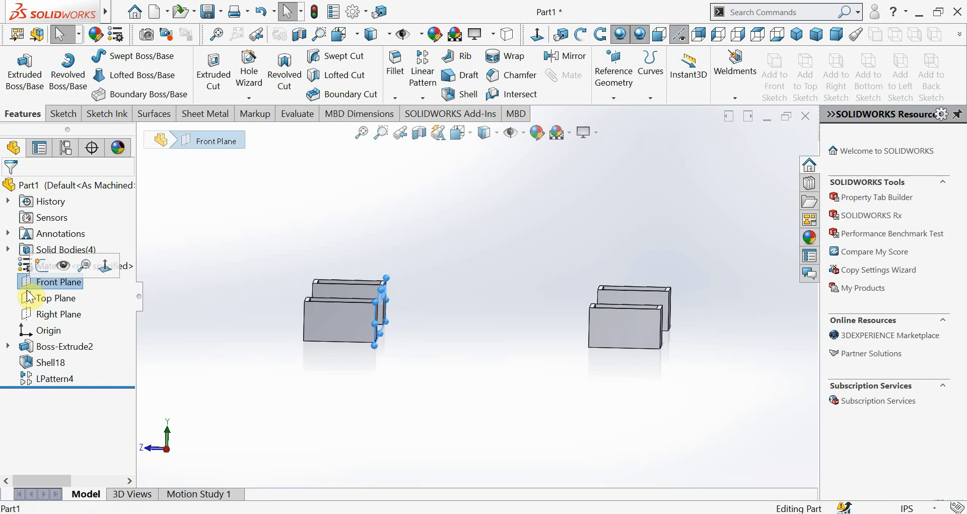
left_click(28, 299)
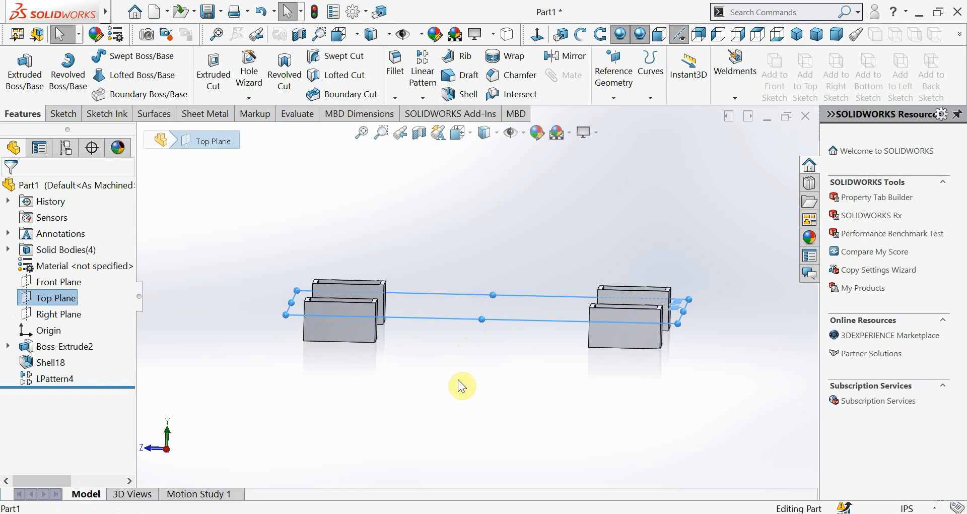
left_click(58, 282)
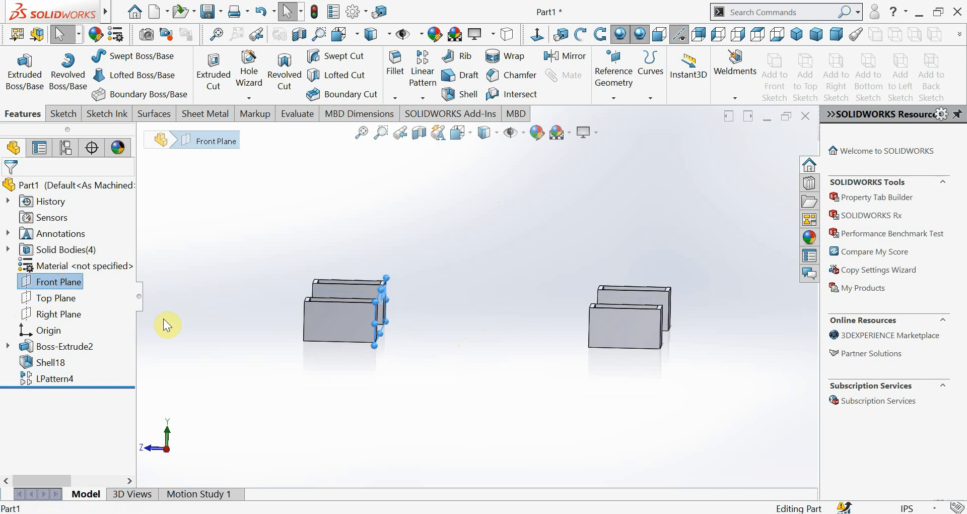
left_click_drag(387, 277, 387, 186)
left_click_drag(375, 348, 372, 464)
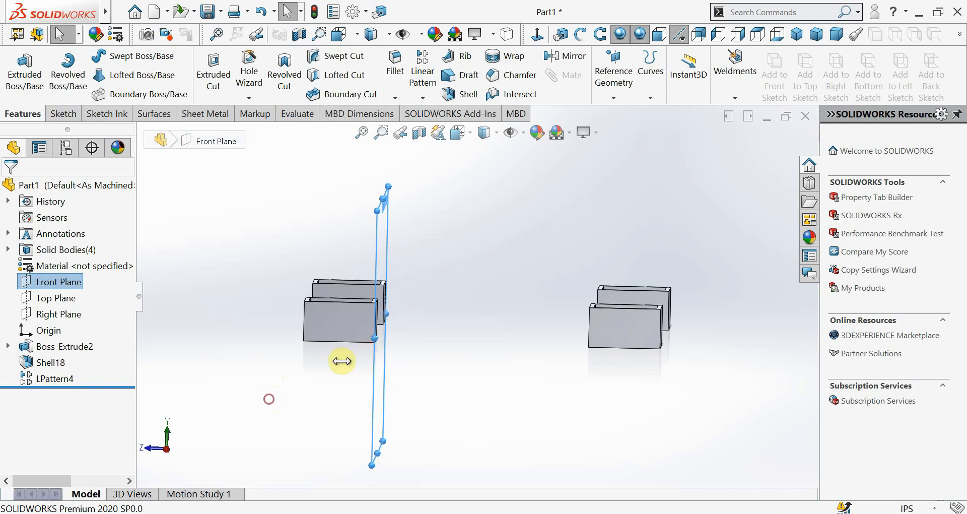
Widen the Front Plane's outline past the boxes along X and view it in relation to the patterned bodies
middle_click_drag(421, 367, 362, 371)
middle_click_drag(632, 301, 643, 371)
left_click_drag(686, 194, 692, 193)
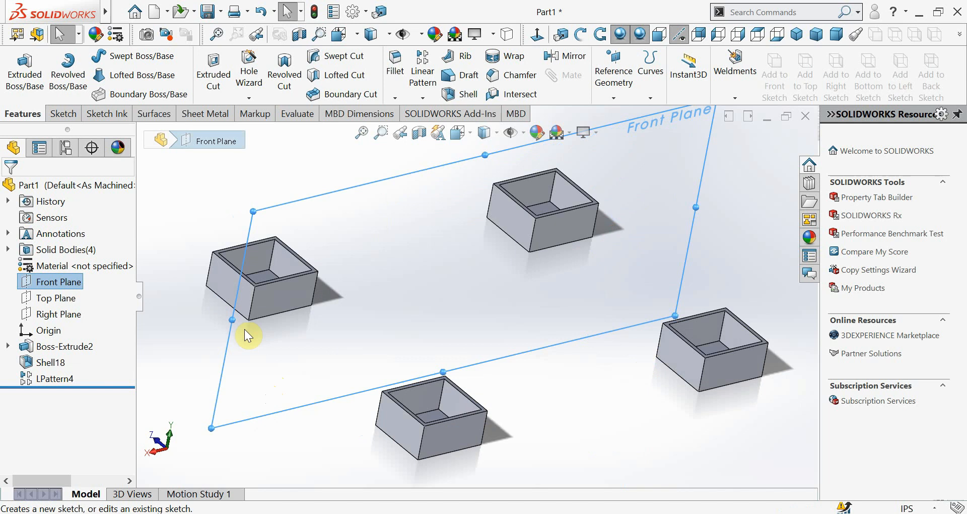
left_click_drag(232, 319, 131, 344)
scroll(512, 354, "up", 3)
middle_click_drag(512, 353, 530, 361)
key("Escape")
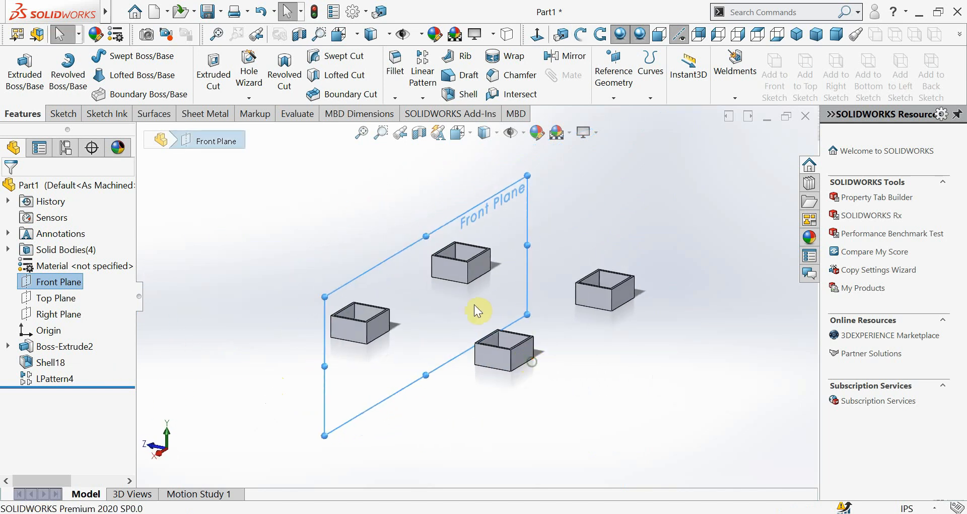
View the model normal to the Front Plane and extend the plane's outline further above and below the boxes
left_click(56, 282)
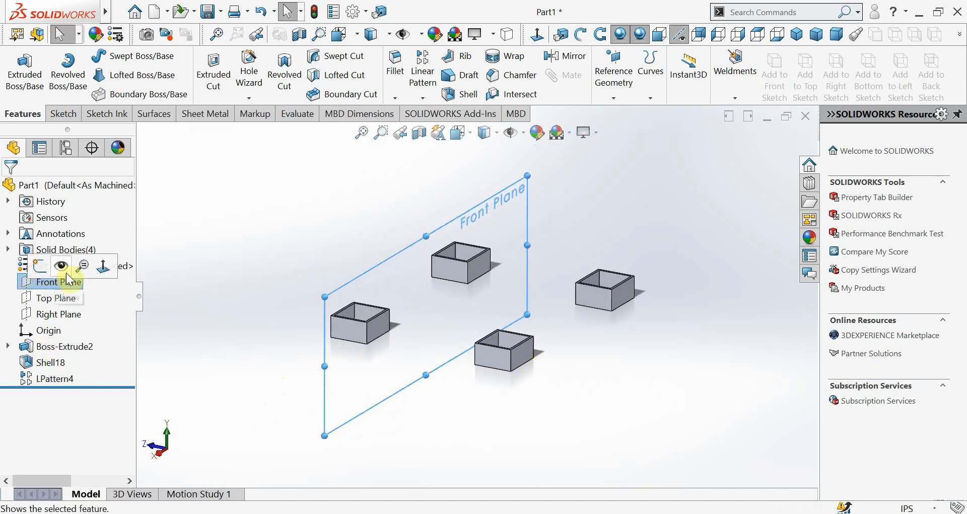
left_click(122, 272)
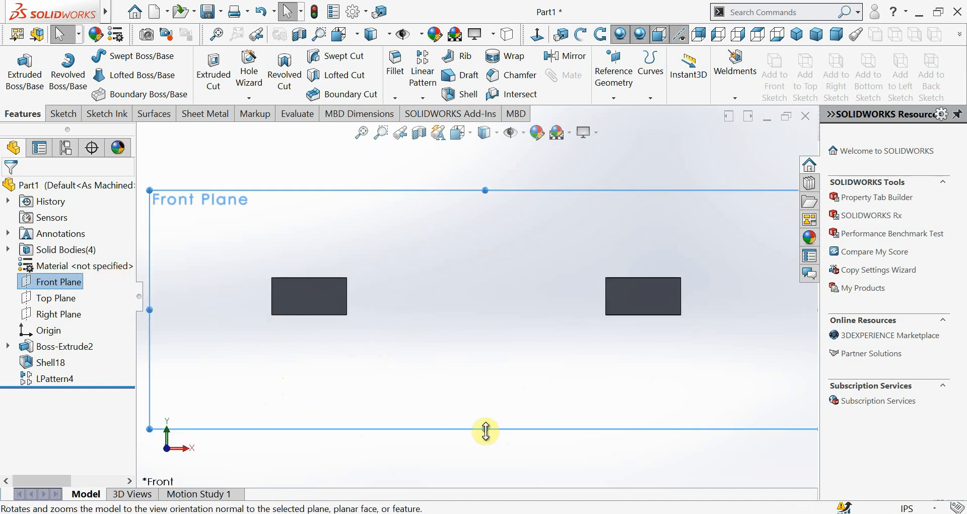
left_click_drag(485, 429, 485, 493)
left_click_drag(485, 191, 483, 150)
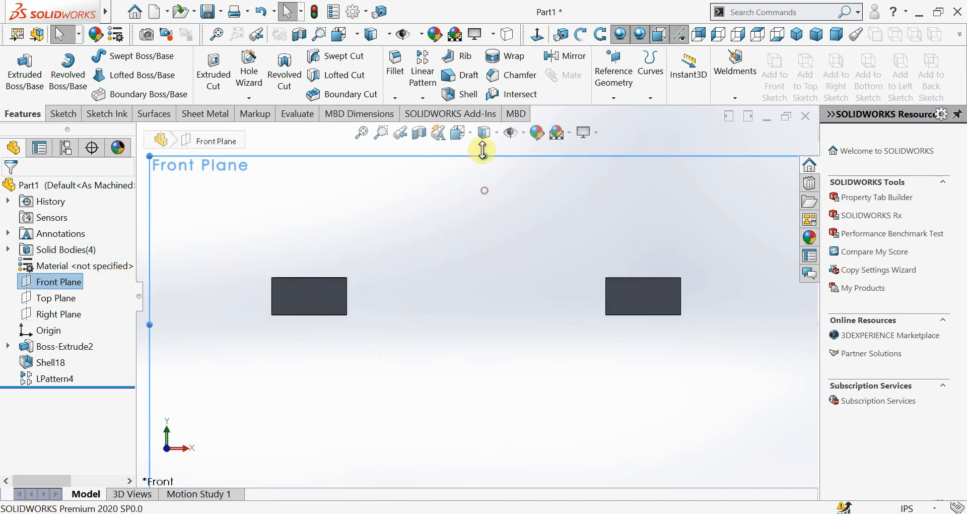
key("f")
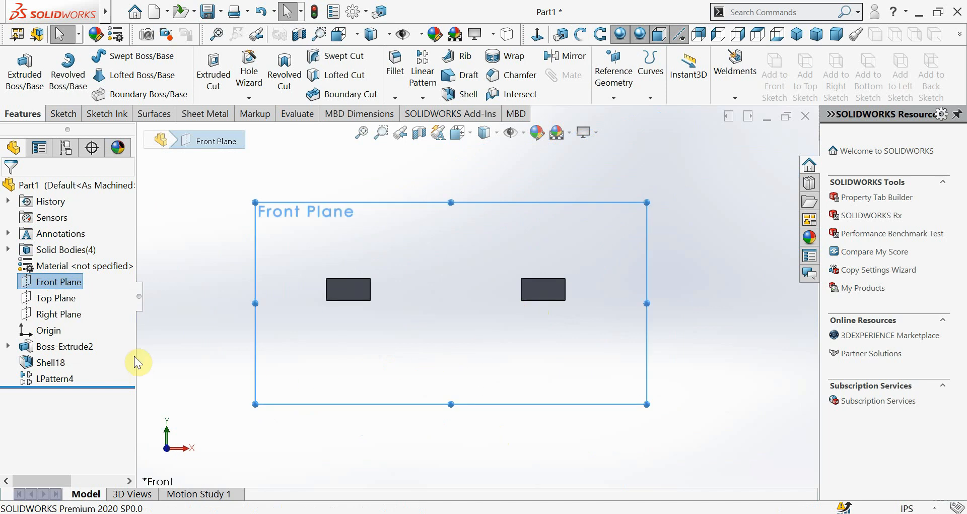
Open Sketch11, the base sketch of the box's extrusion, for editing
left_click(7, 346)
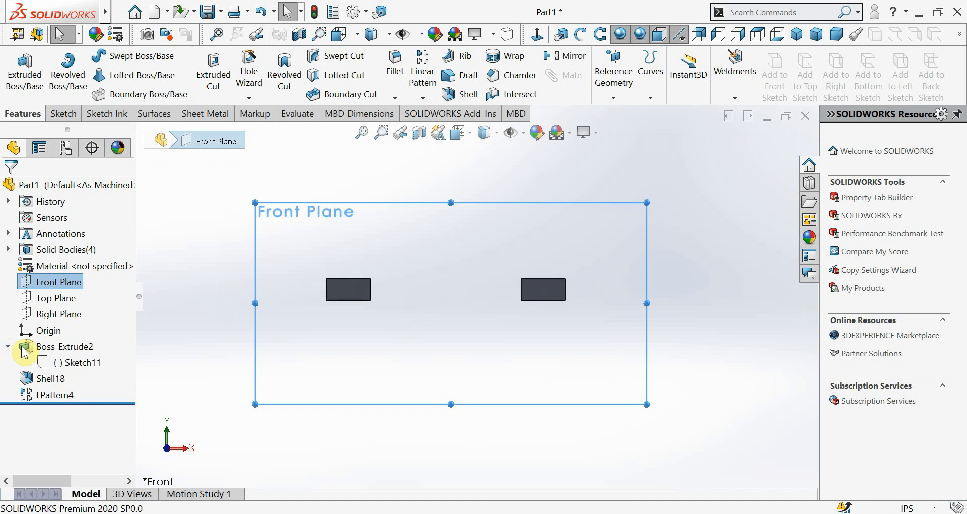
left_click(62, 366)
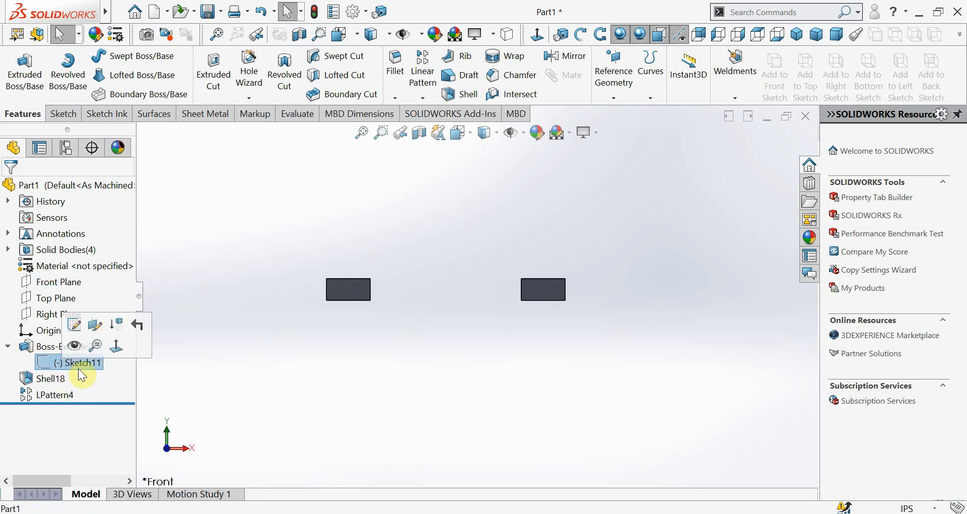
left_click(80, 327)
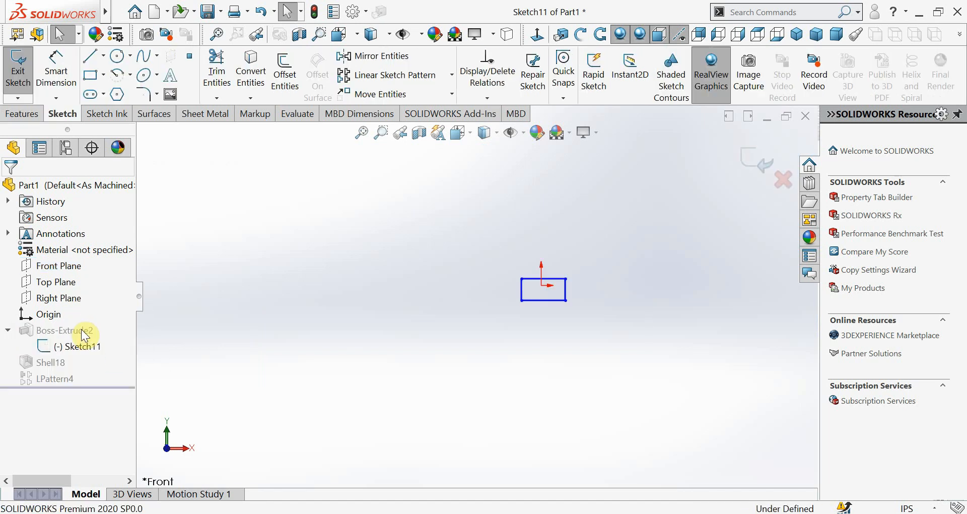
Exit the base sketch and view the four patterned boxes from several angles
left_click(753, 166)
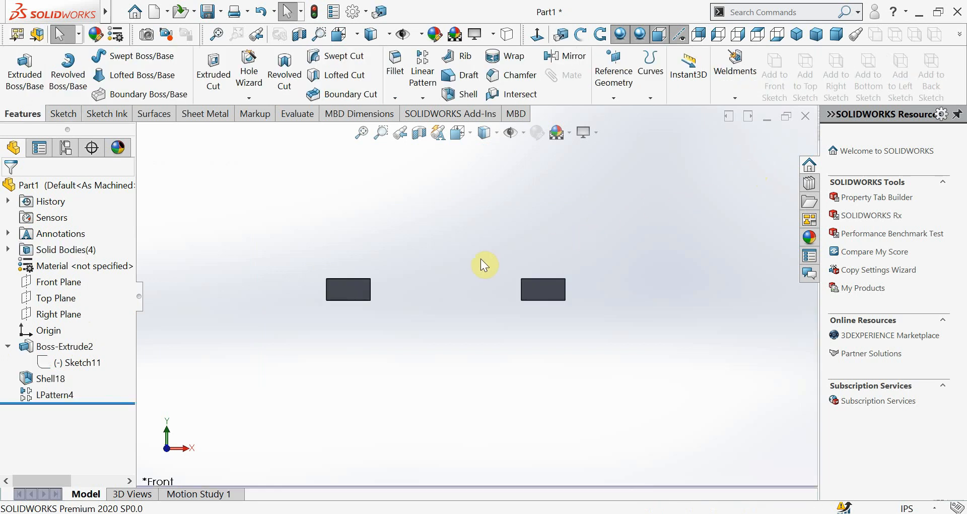
middle_click_drag(454, 288, 389, 320)
scroll(426, 260, "down", 3)
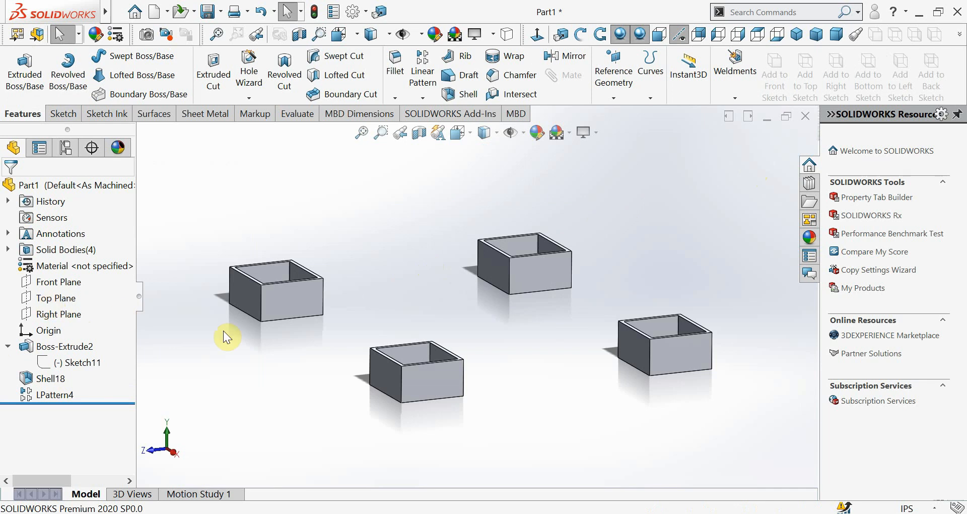
middle_click_drag(301, 342, 362, 302)
Sketch a vertical centerline about 28 in long on the Front Plane, midway between the patterned boxes, and exit the sketch
left_click(36, 283)
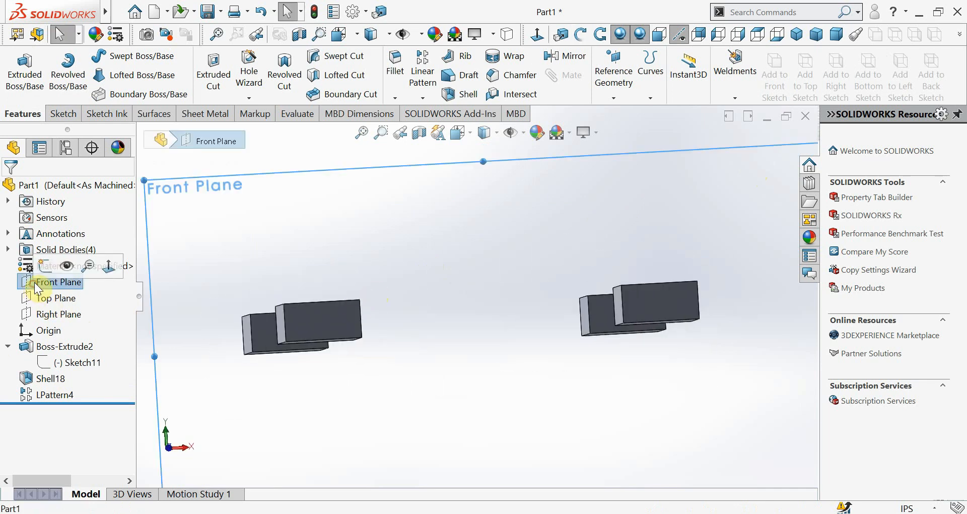
left_click(109, 266)
scroll(606, 267, "up", 1)
scroll(605, 266, "down", 2)
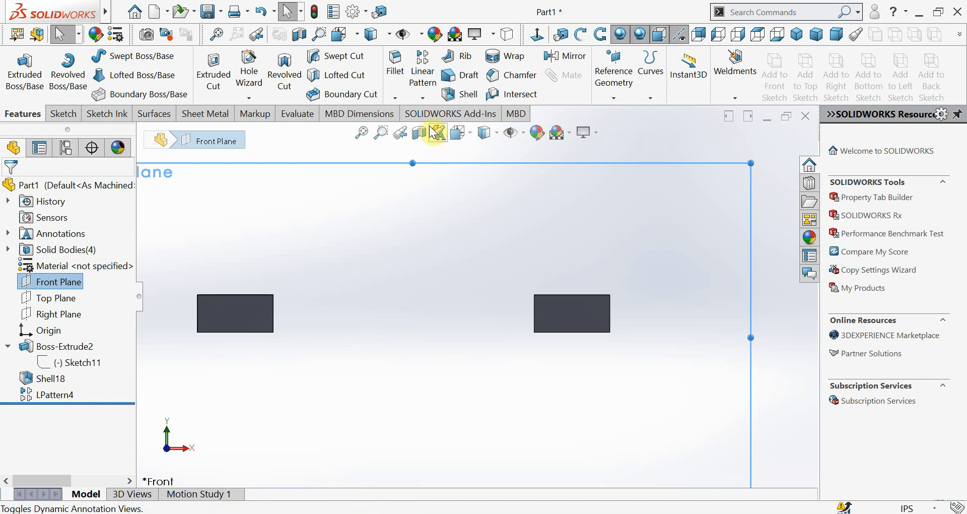
left_click(72, 115)
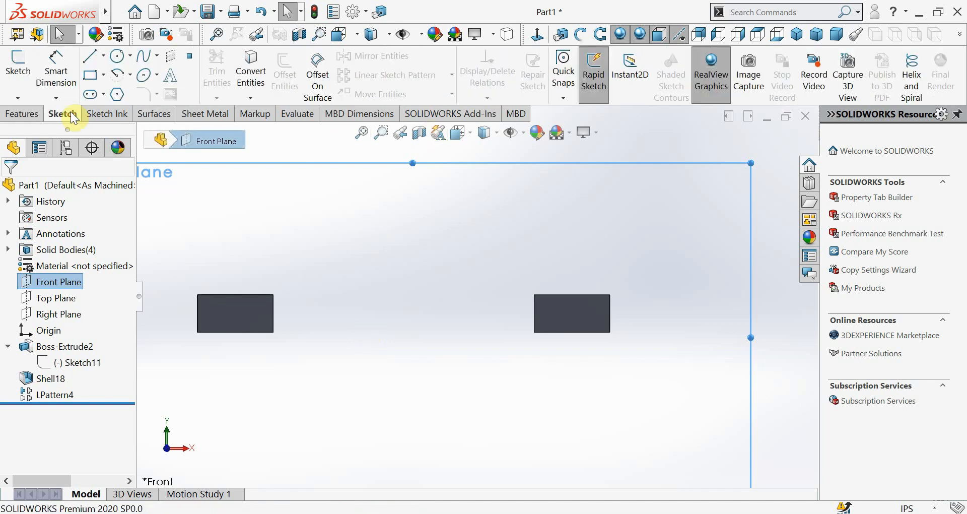
left_click(104, 57)
left_click(105, 92)
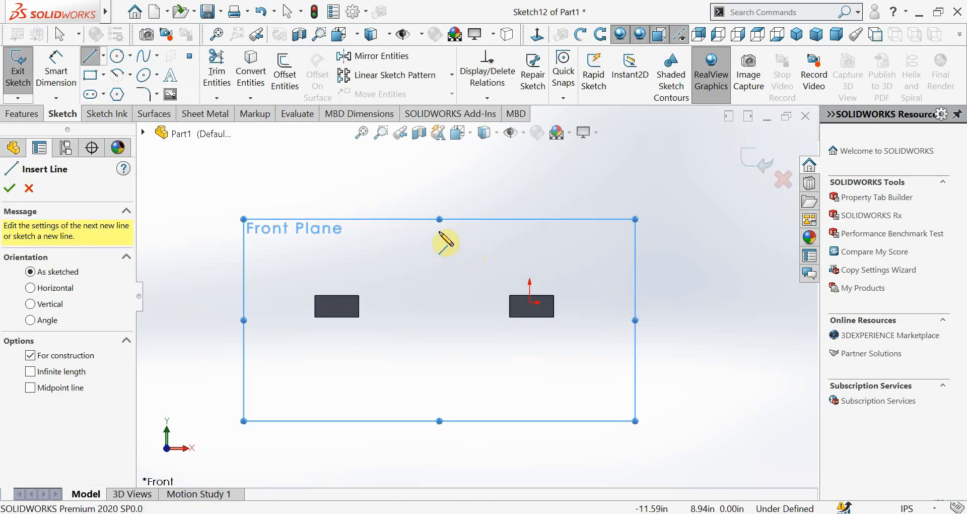
left_click(440, 227)
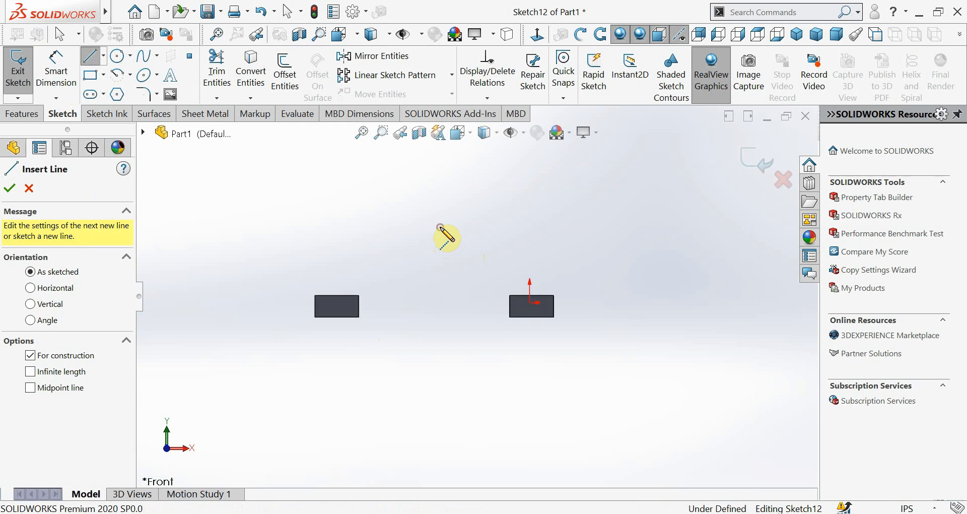
left_click(440, 444)
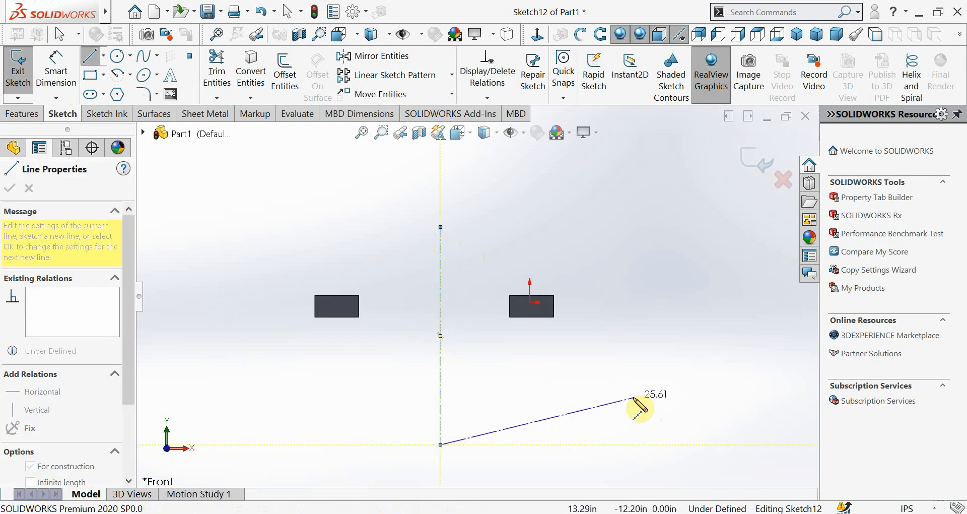
key("Escape")
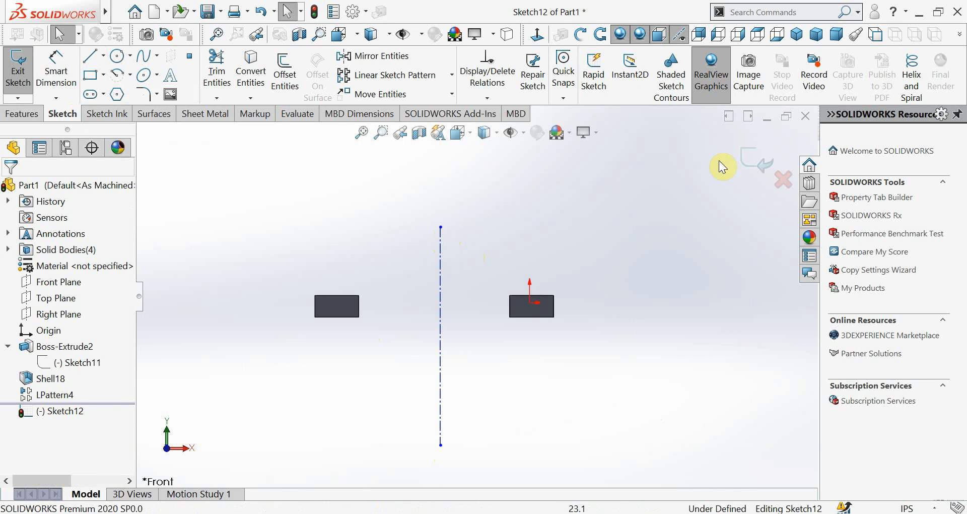
left_click(737, 151)
Delete the linear pattern LPattern4 from the part
mouse_move(594, 307)
middle_mouse_down()
mouse_move(557, 287)
mouse_move(524, 367)
mouse_move(529, 348)
mouse_move(519, 327)
mouse_move(503, 332)
mouse_move(512, 313)
mouse_move(517, 329)
middle_mouse_up()
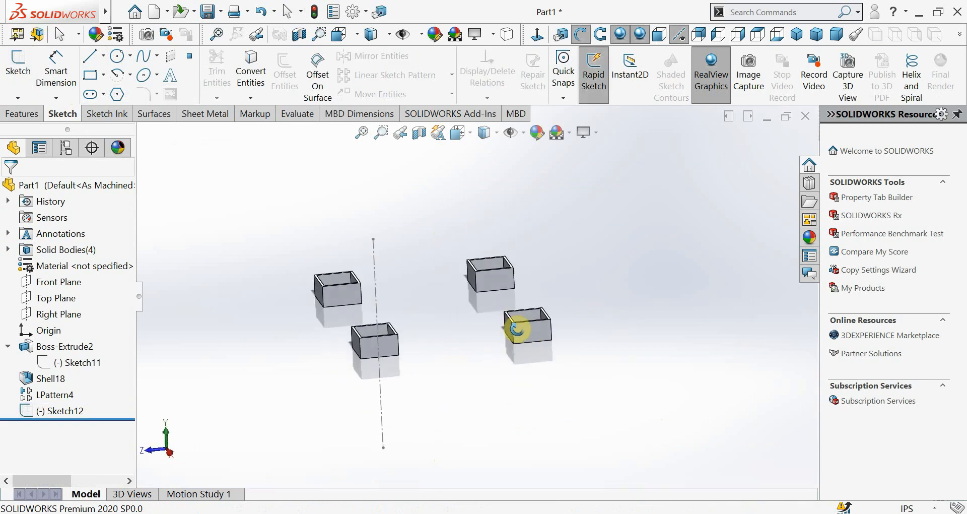
right_click(60, 395)
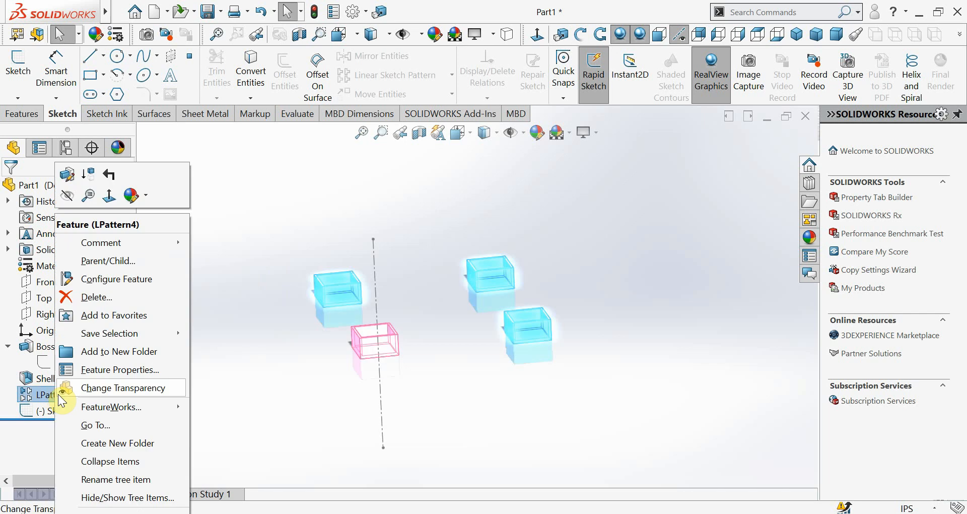
left_click(97, 297)
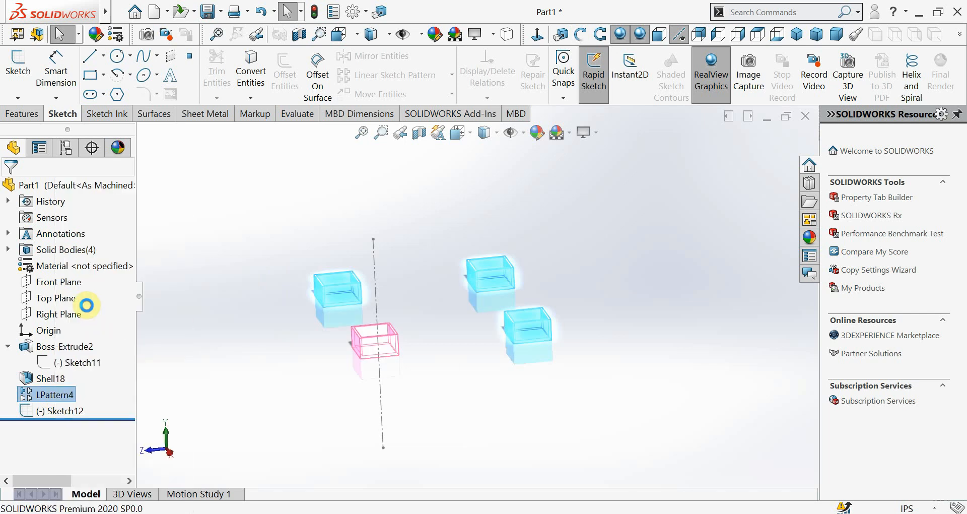
left_click(413, 187)
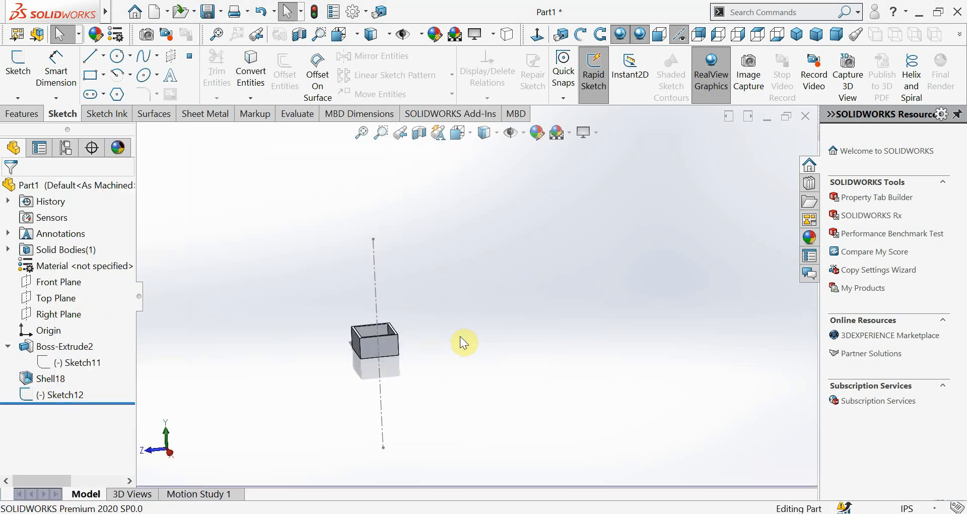
Start a Circular Pattern that patterns bodies and choose the shelled box as the body to repeat
scroll(459, 336, "up", 2)
scroll(454, 334, "down", 1)
middle_click_drag(402, 337, 501, 350)
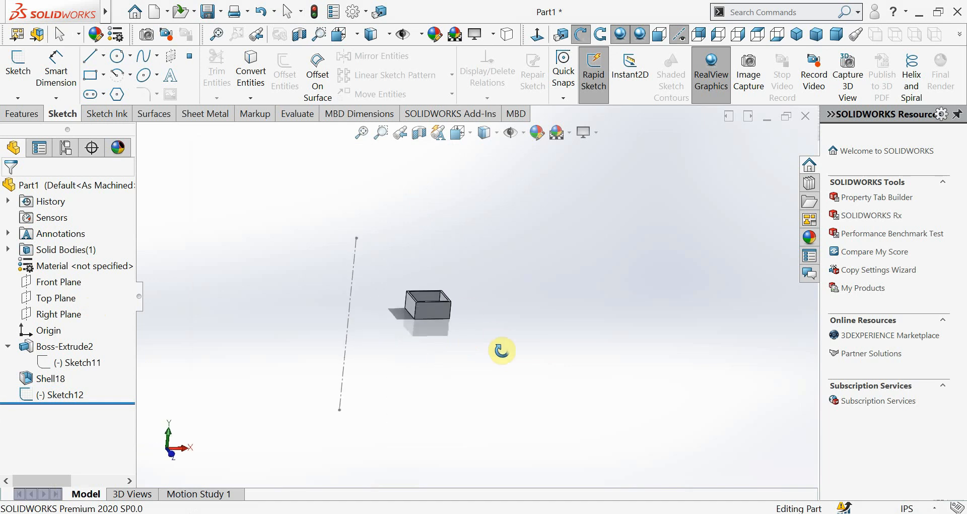
middle_click_drag(362, 272, 479, 403)
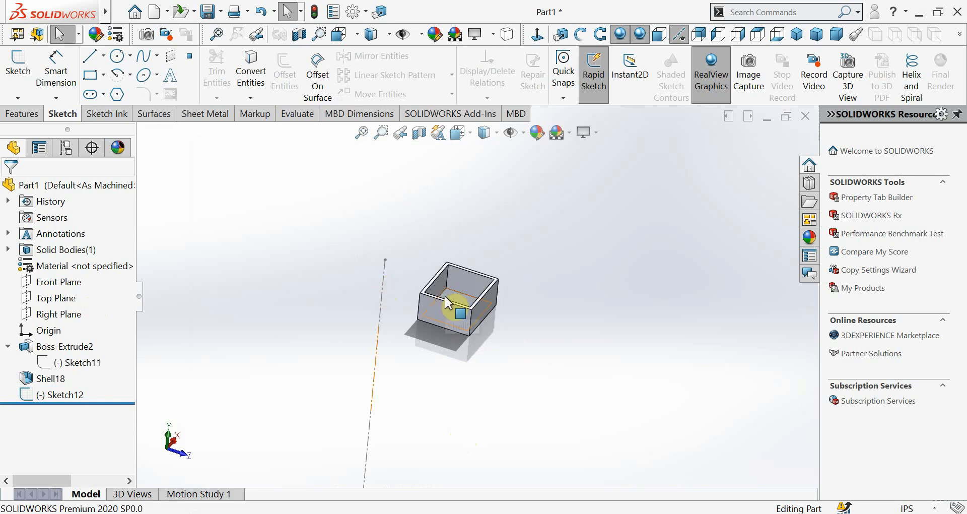
left_click(20, 114)
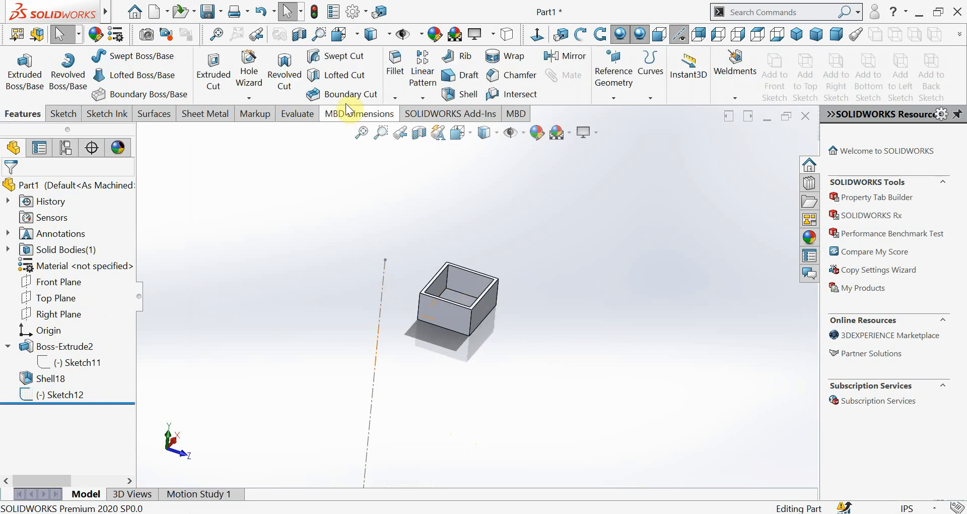
left_click(424, 98)
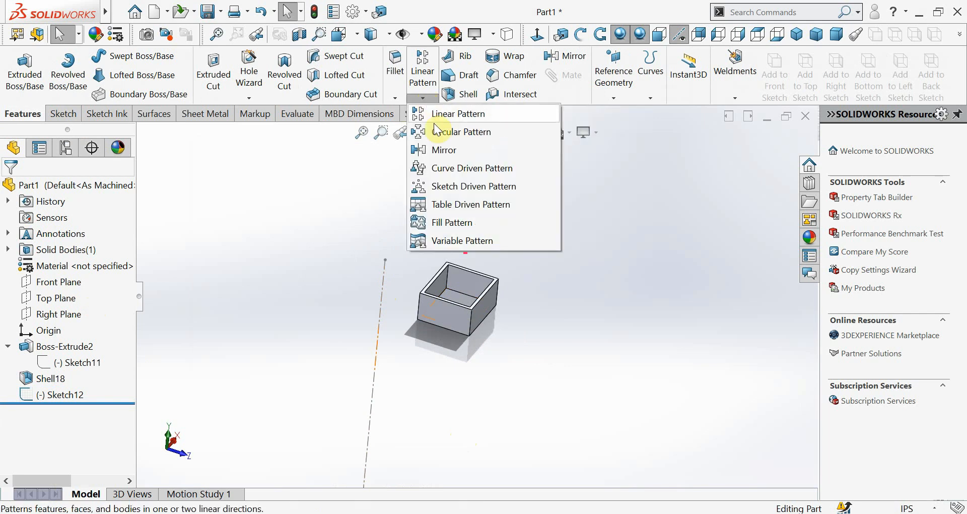
left_click(471, 133)
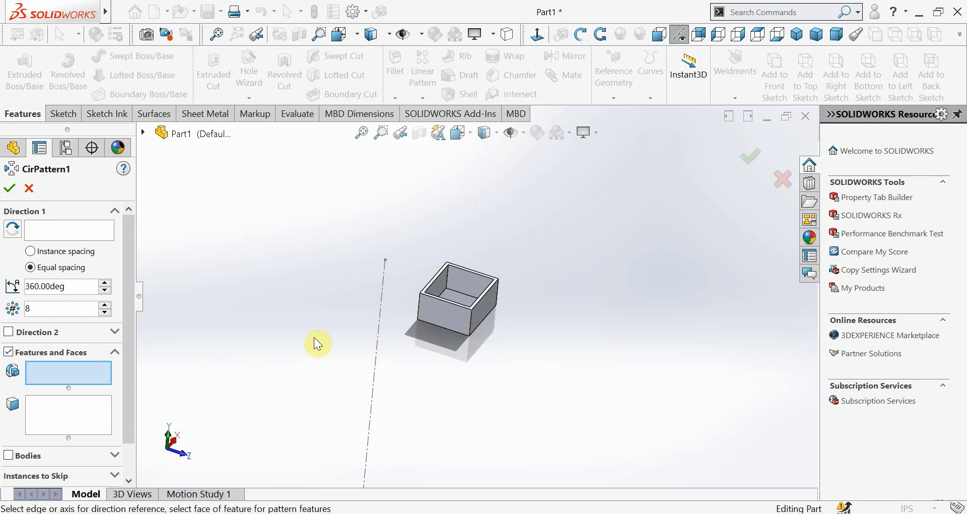
left_click_drag(133, 331, 129, 378)
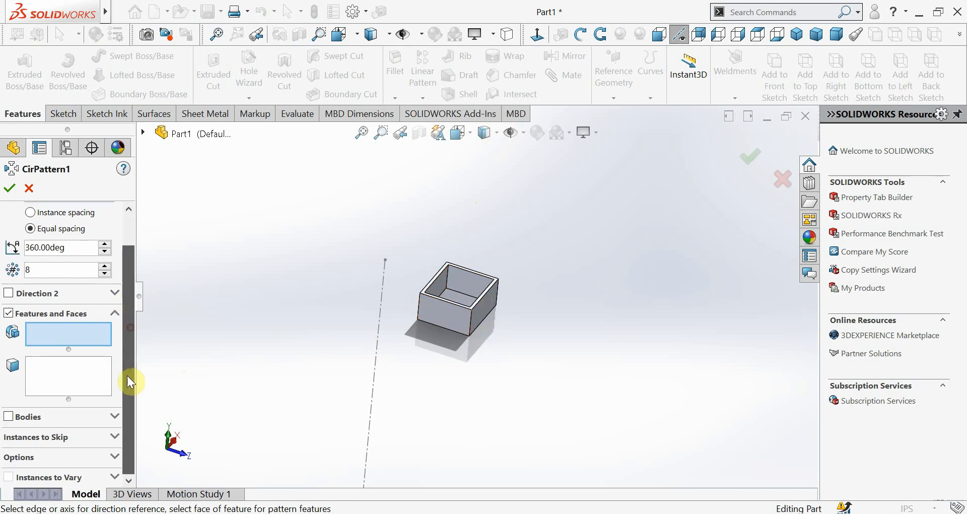
left_click(9, 417)
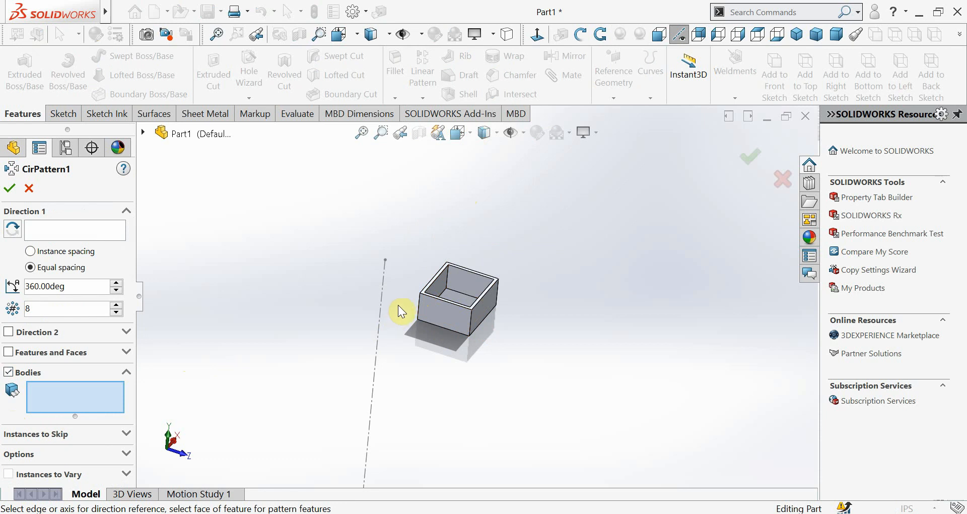
left_click(443, 313)
Use the vertical centerline of Sketch12 as the circular pattern's rotation axis
mouse_move(446, 367)
middle_mouse_down()
mouse_move(442, 391)
mouse_move(460, 362)
mouse_move(437, 363)
middle_mouse_up()
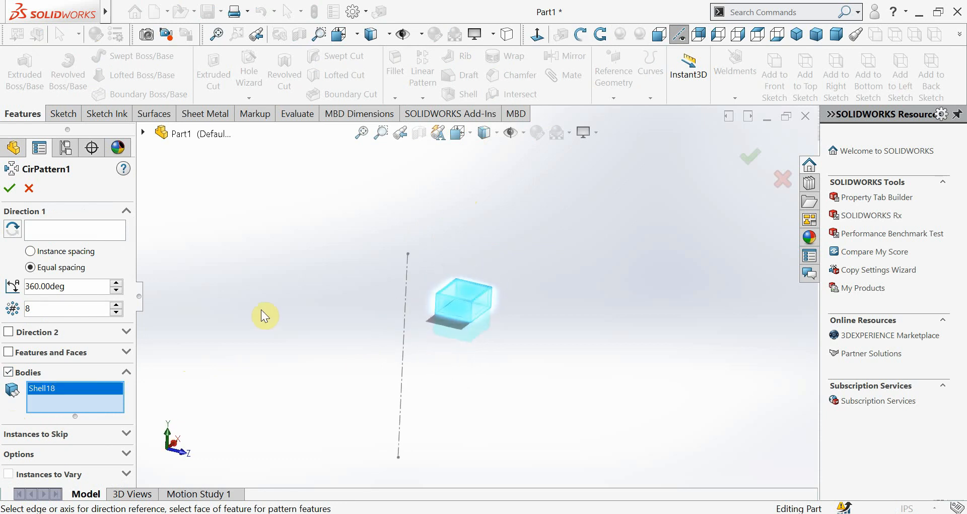
left_click(44, 225)
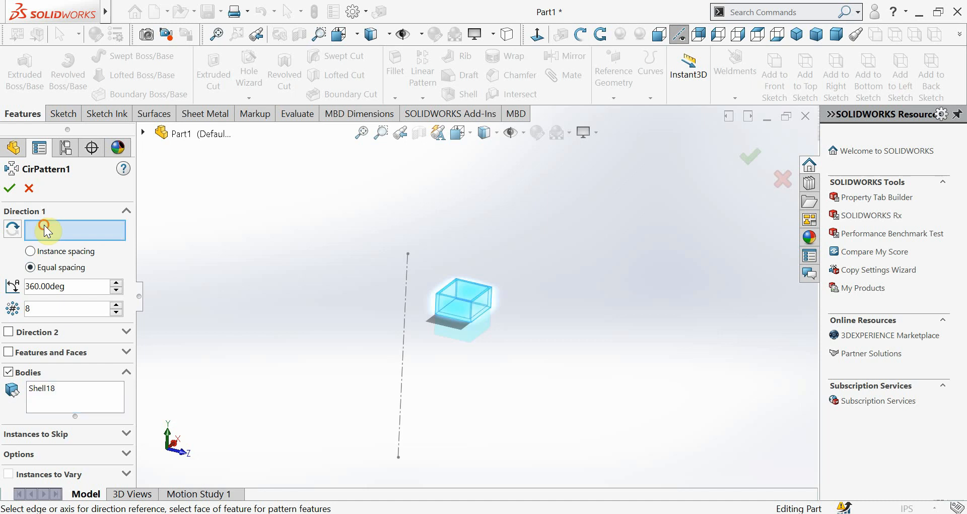
left_click(406, 286)
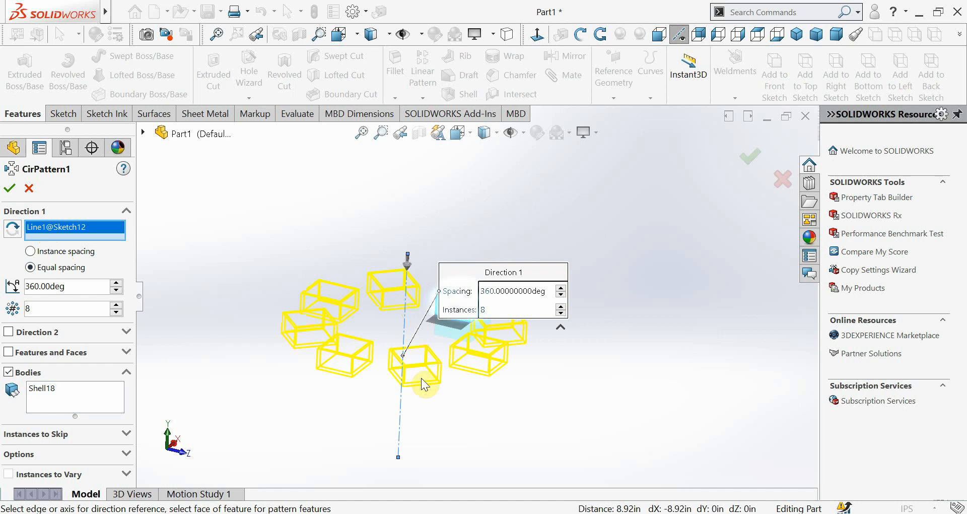
Set the circular pattern's number of instances to 5
middle_click_drag(410, 372, 371, 418)
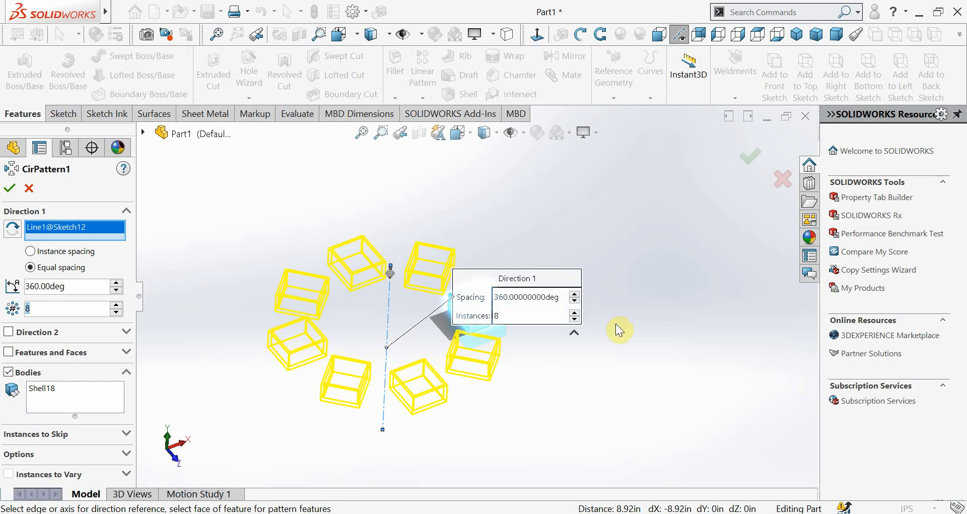
left_click(760, 513)
left_click(760, 513)
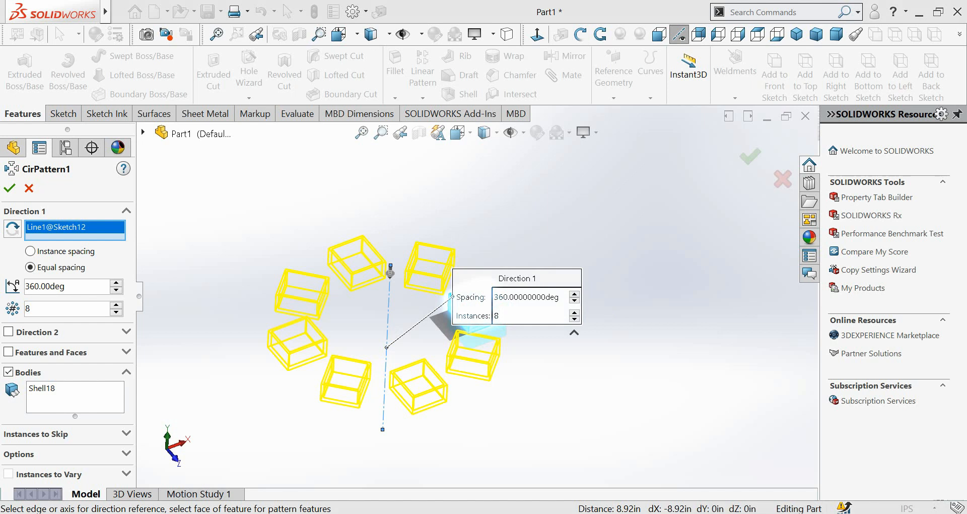
left_click(64, 314)
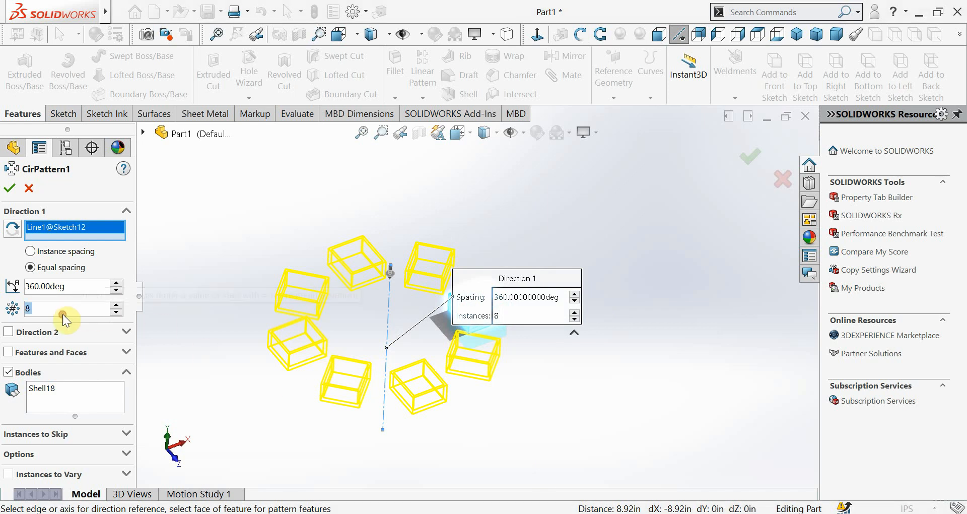
type("5")
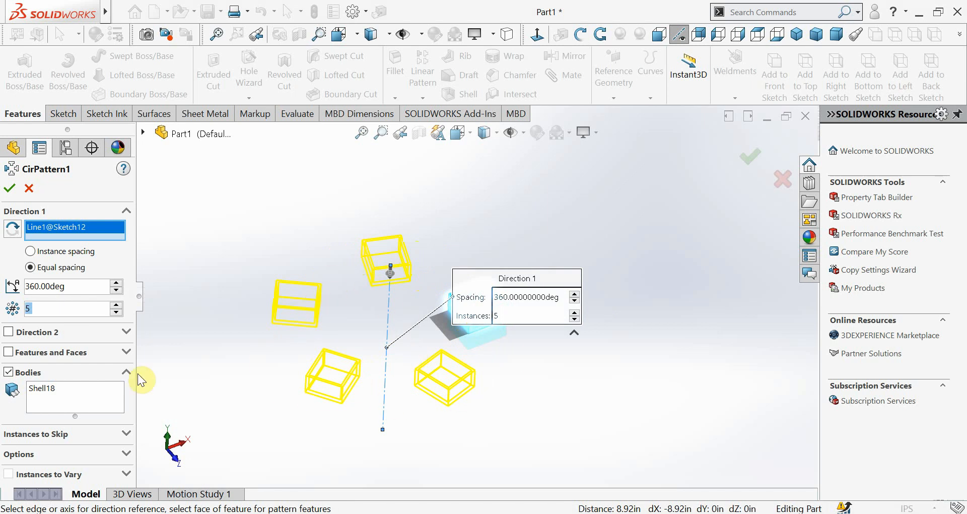
Try total angles of 30 and 90 degrees for the equally spaced circular pattern
double_click(88, 283)
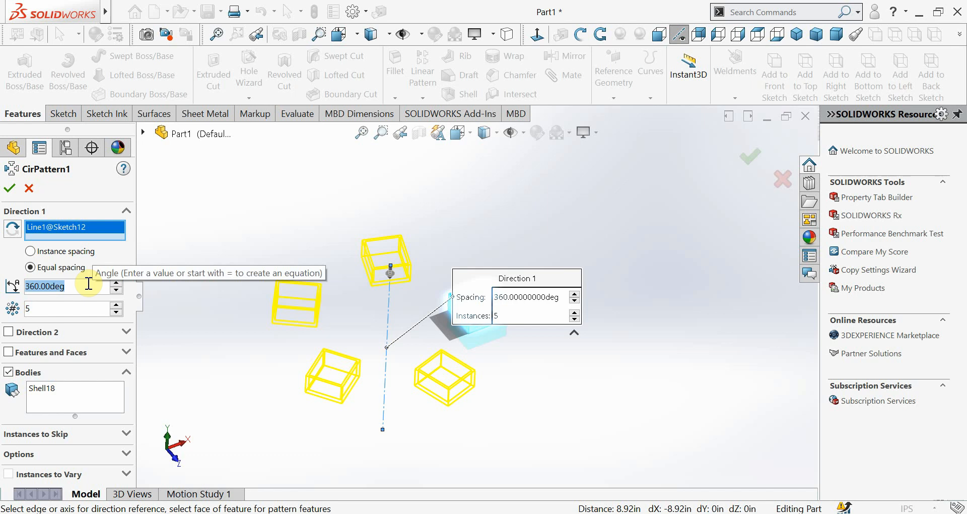
type("30")
key("Return")
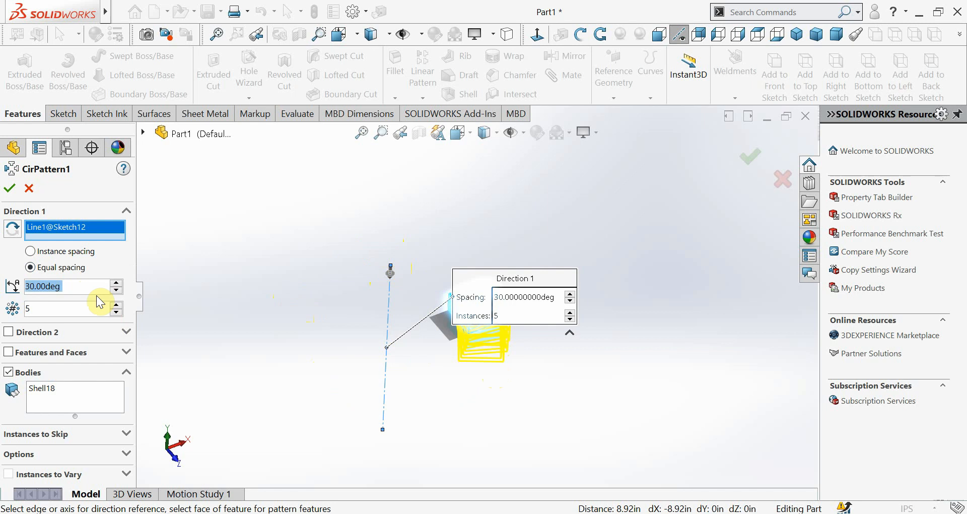
type("90")
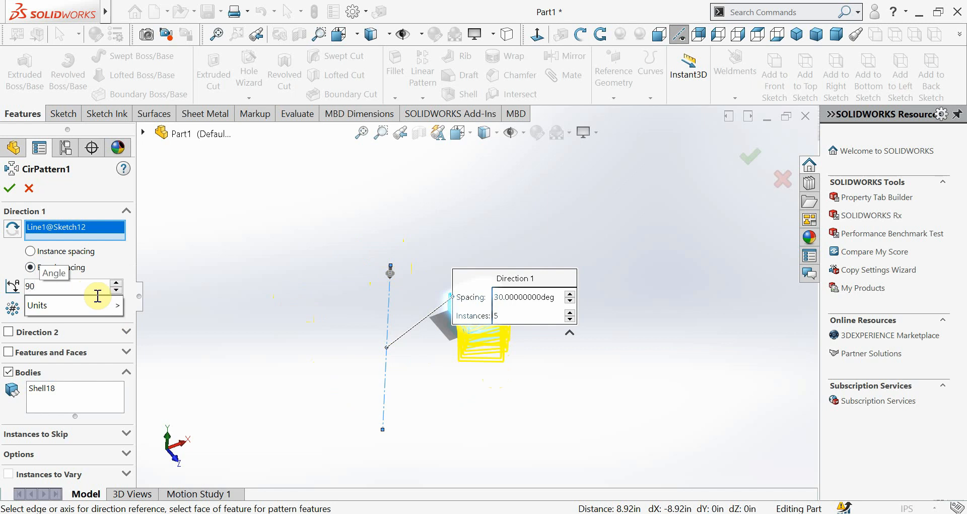
key("Return")
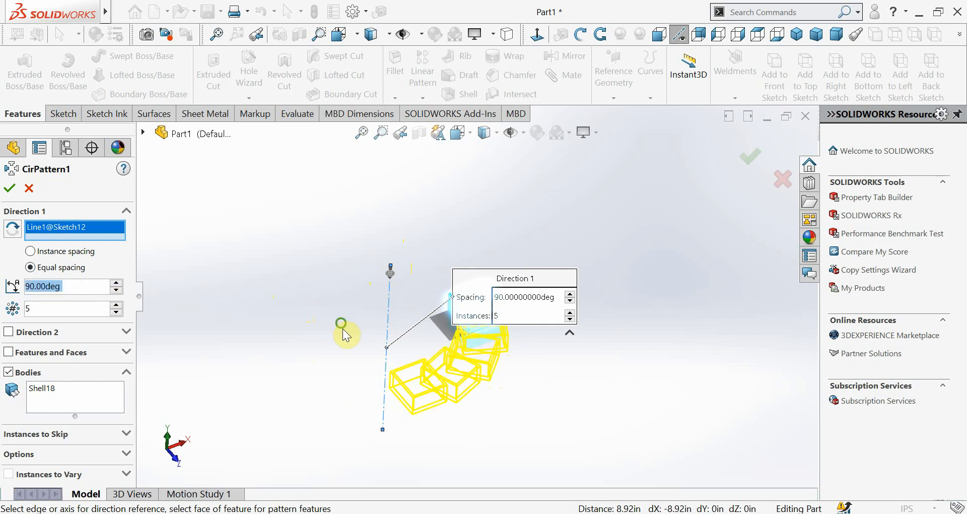
Inspect the pattern preview from above and set the circular pattern's total angle to 360 degrees
middle_click_drag(341, 329, 338, 423)
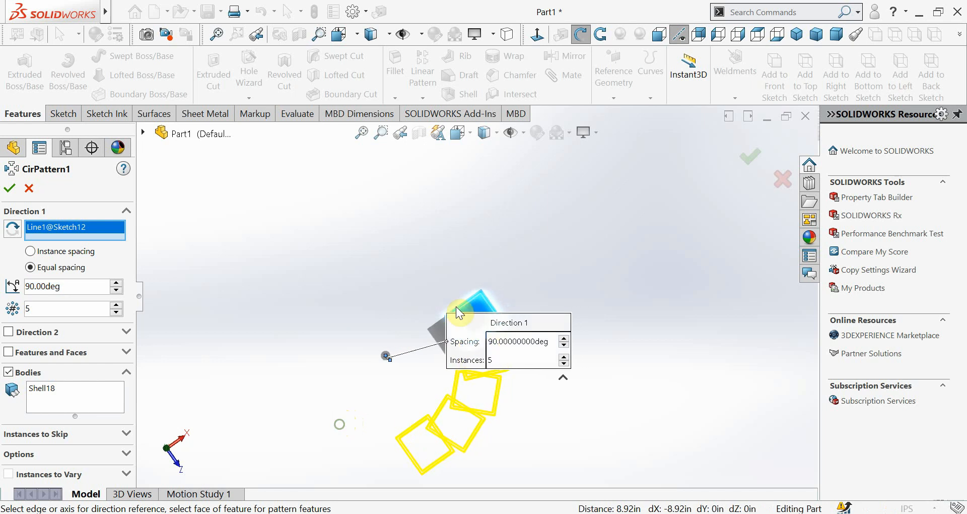
middle_click_drag(484, 430, 401, 412)
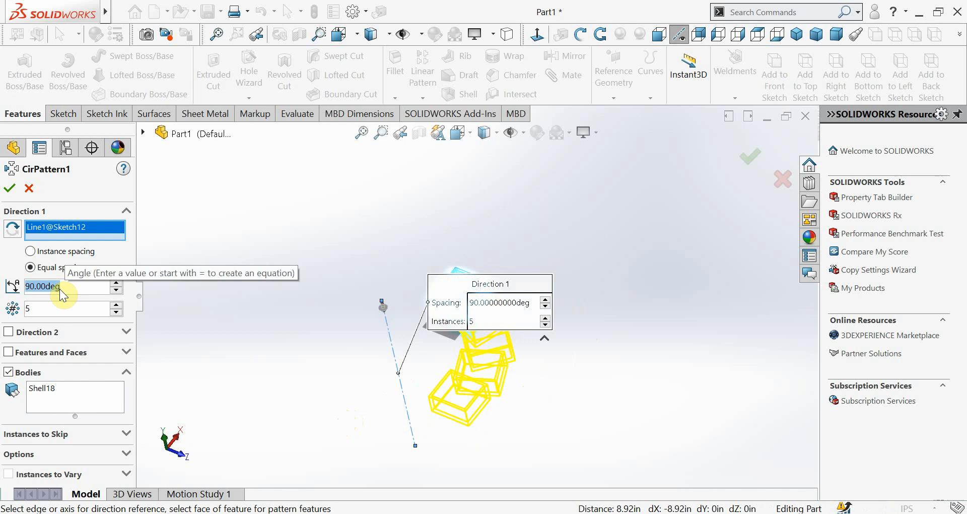
type("360")
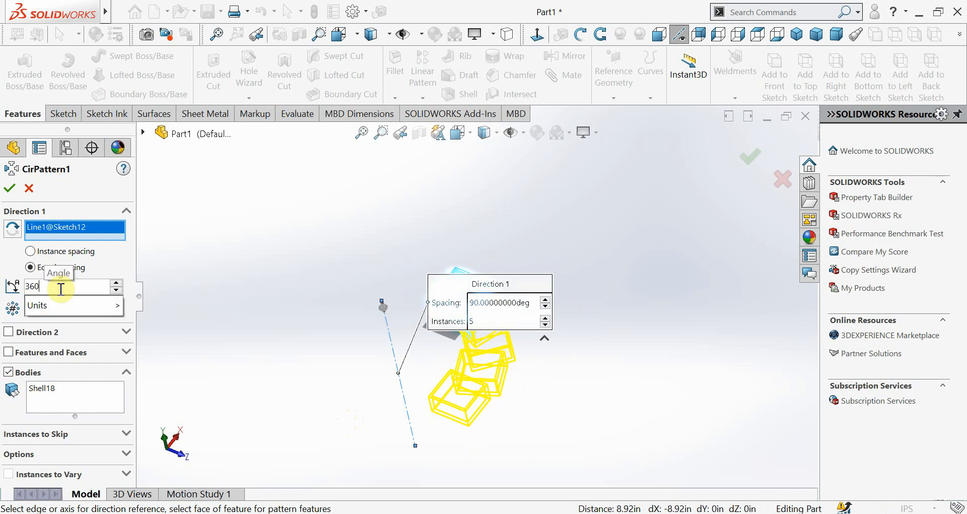
key("Return")
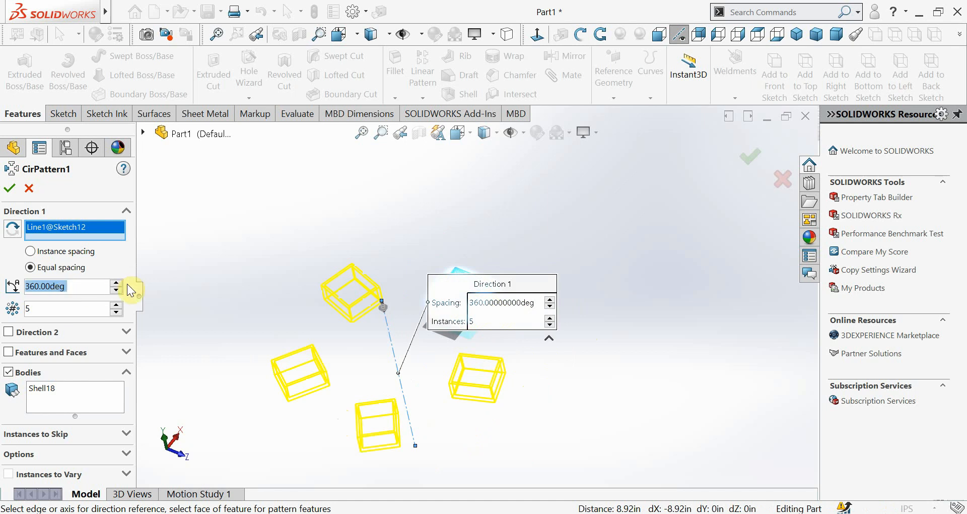
Switch to Photos to view the tumbler images 7.jpg and e2.jpg, and return to SOLIDWORKS
mouse_move(603, 511)
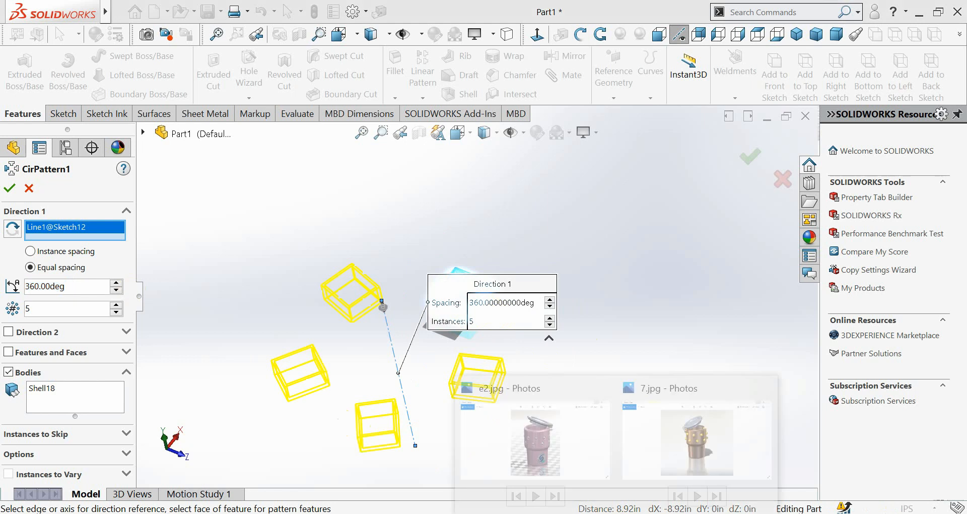
left_click(670, 433)
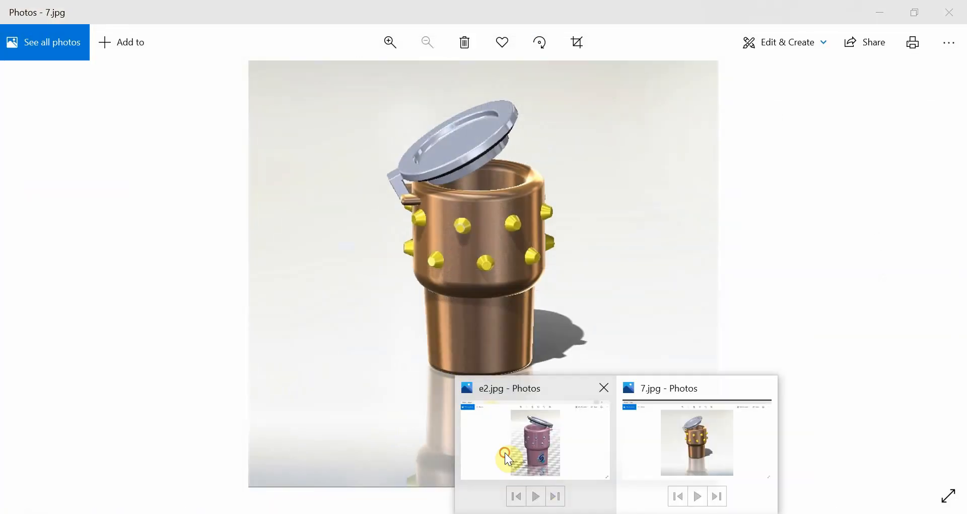
left_click(505, 453)
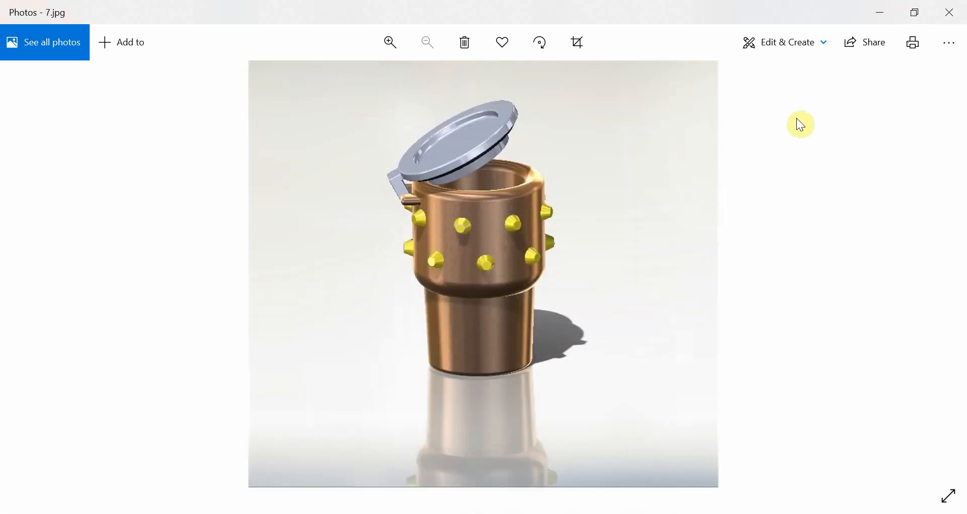
left_click(875, 11)
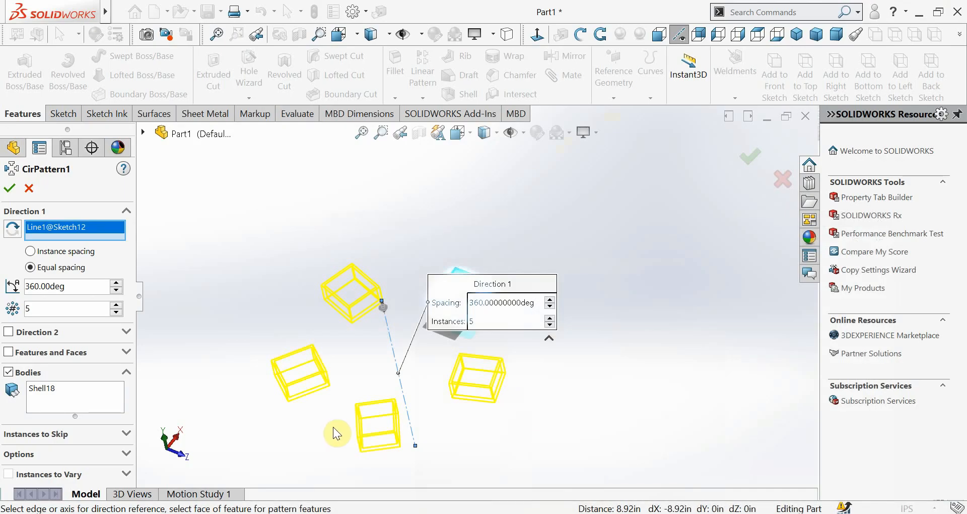
Enable Direction 2 of the circular pattern and try a face of the original box as the rotation axis
scroll(388, 380, "down", 5)
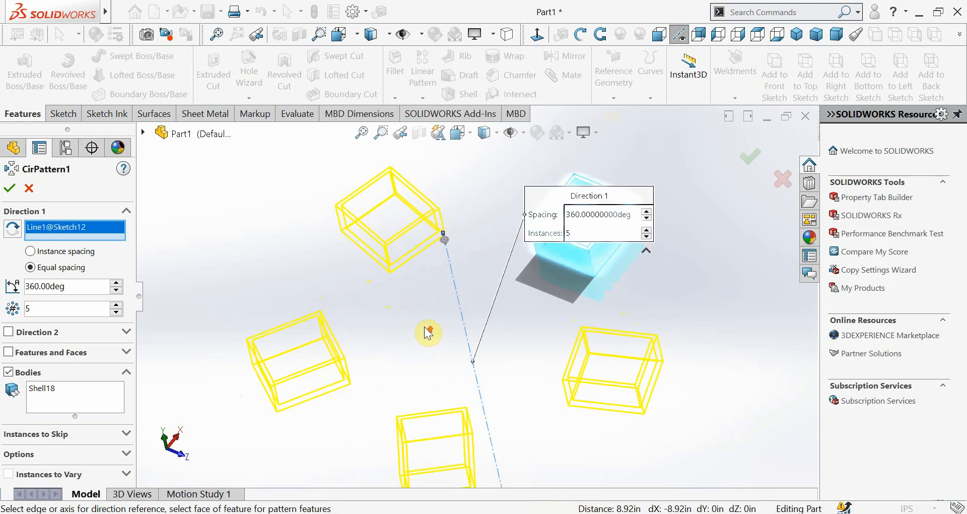
scroll(428, 333, "up", 3)
middle_click_drag(430, 361, 446, 325)
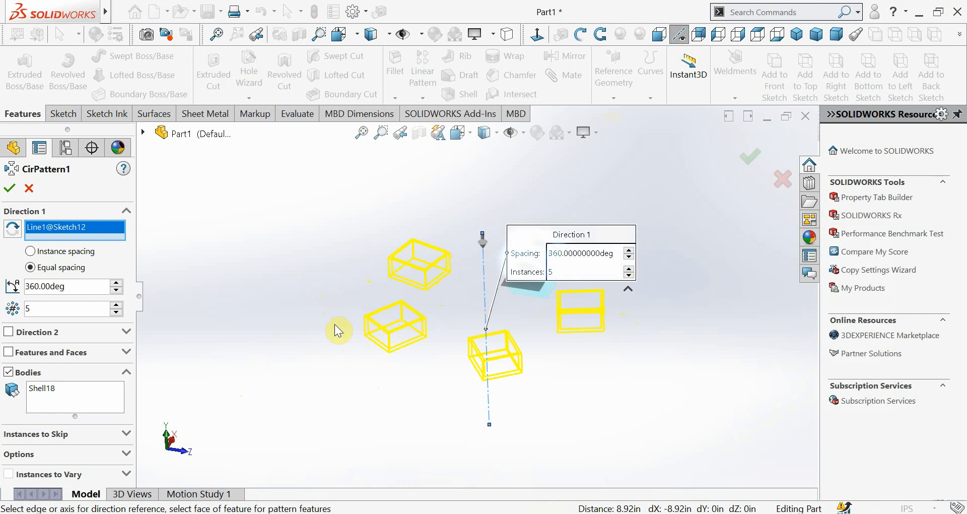
left_click(11, 333)
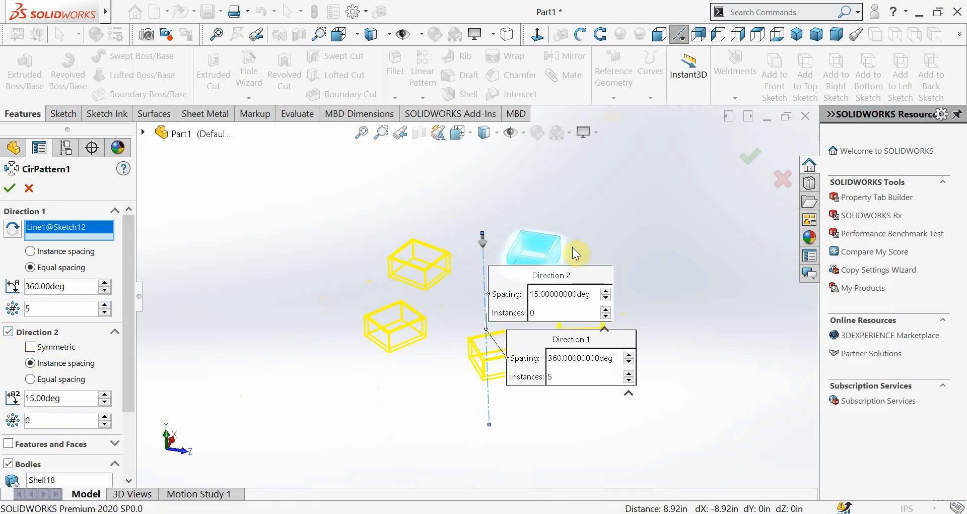
scroll(576, 254, "down", 3)
scroll(524, 355, "up", 4)
scroll(524, 371, "down", 1)
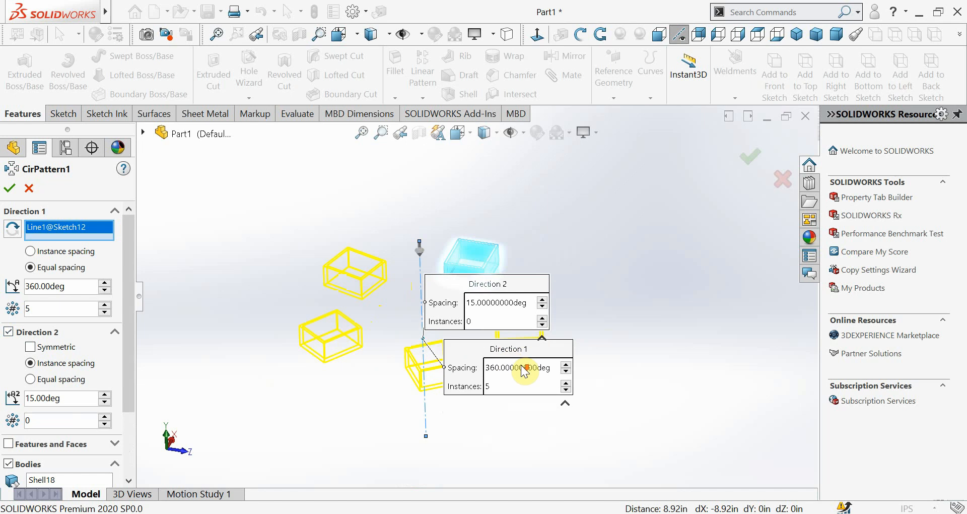
middle_click_drag(521, 426, 456, 286)
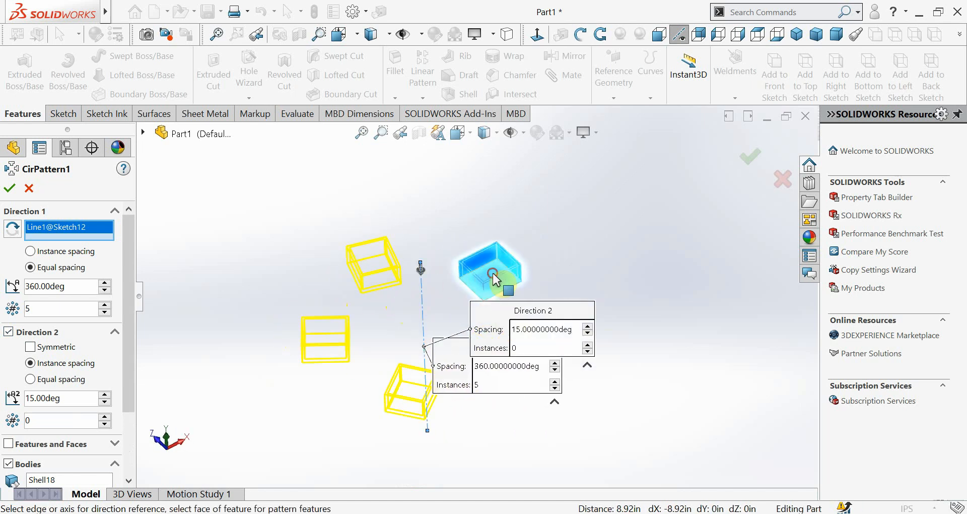
left_click(454, 281)
mouse_move(468, 352)
middle_mouse_down()
mouse_move(451, 392)
mouse_move(457, 460)
mouse_move(433, 396)
middle_mouse_up()
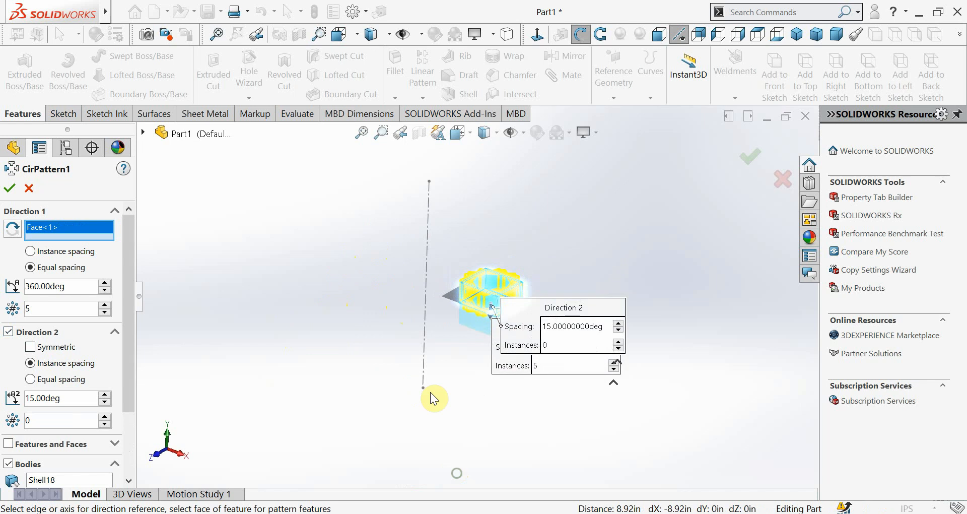
Set the number of instances in Direction 2 to 5
left_click(60, 421)
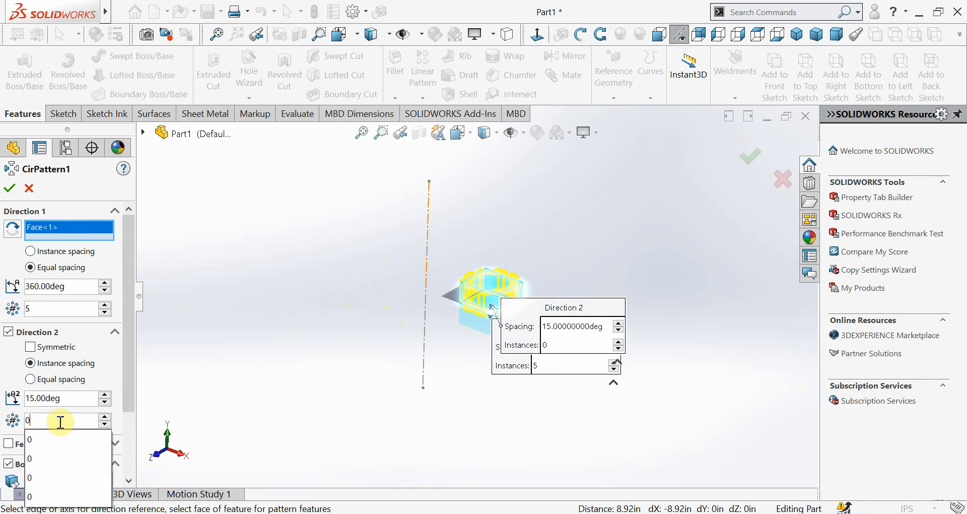
key("BackSpace")
type("5")
key("Return")
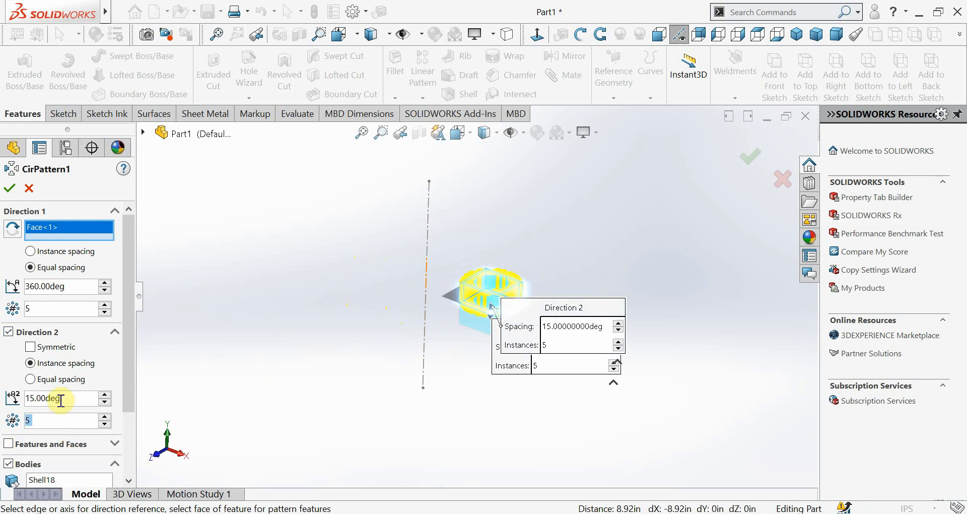
Try instance spacing angles of 40, 360 and 270 degrees for Direction 2
double_click(60, 400)
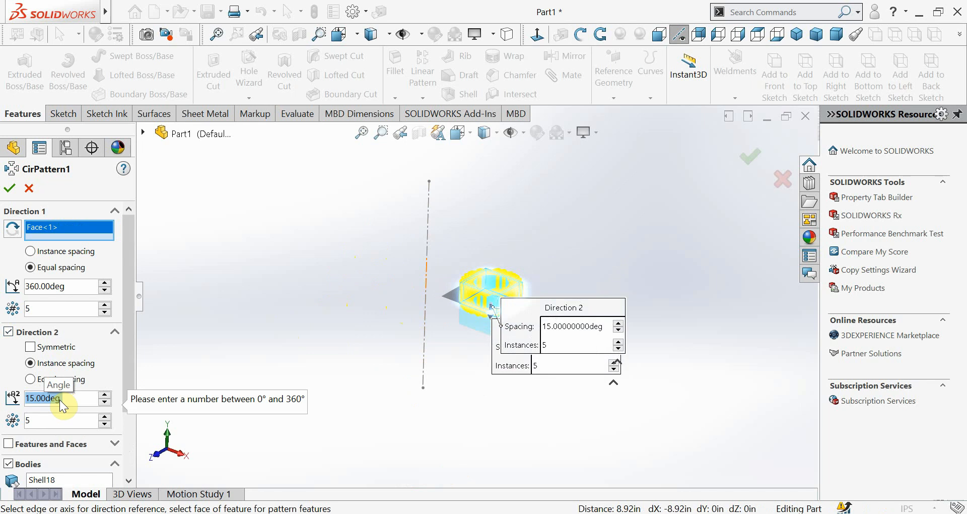
type("40")
key("Return")
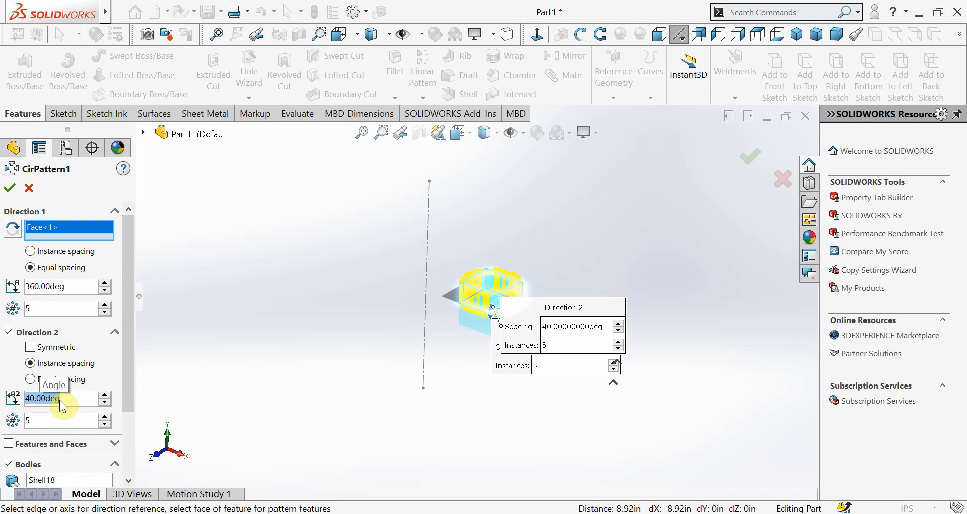
type("360")
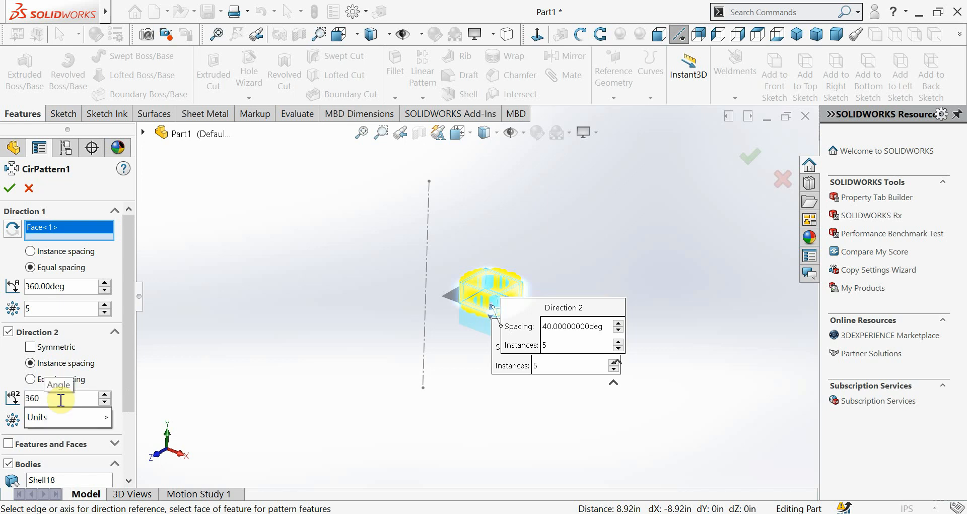
key("Return")
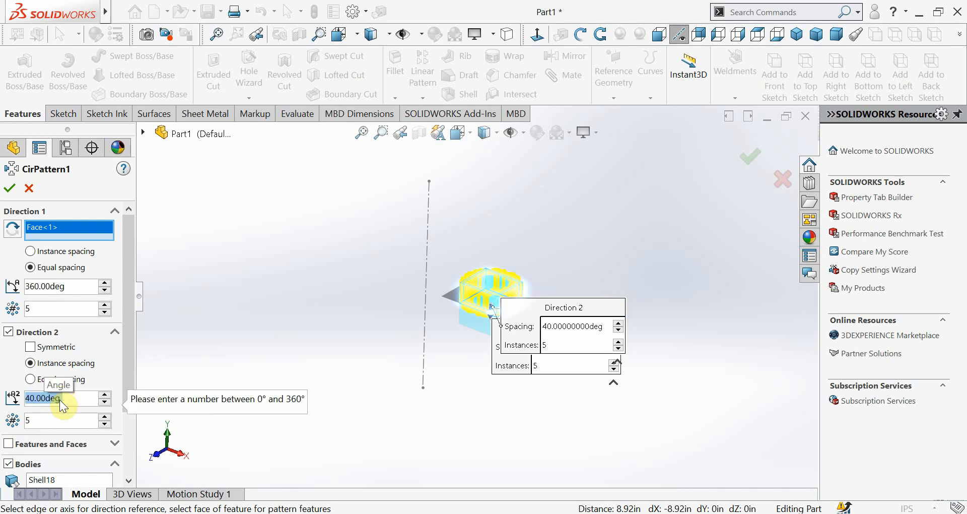
type("270")
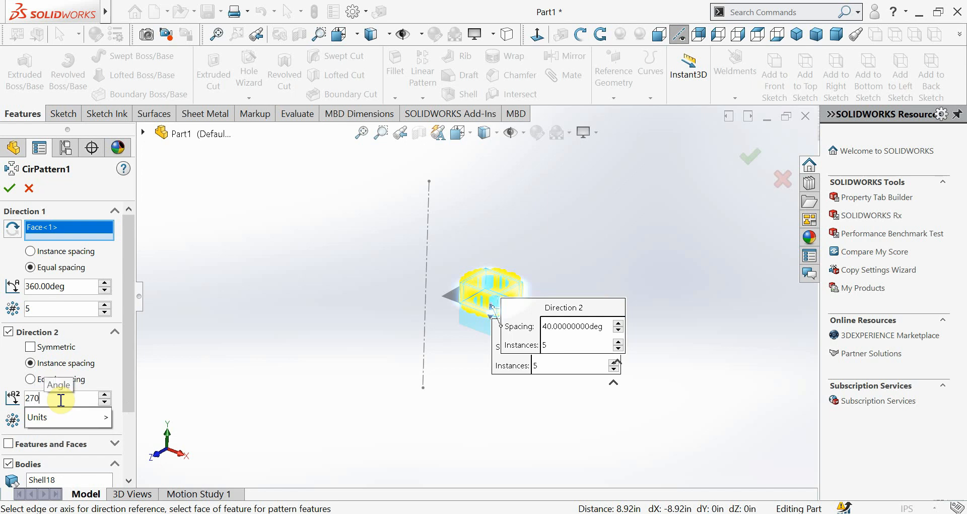
key("Return")
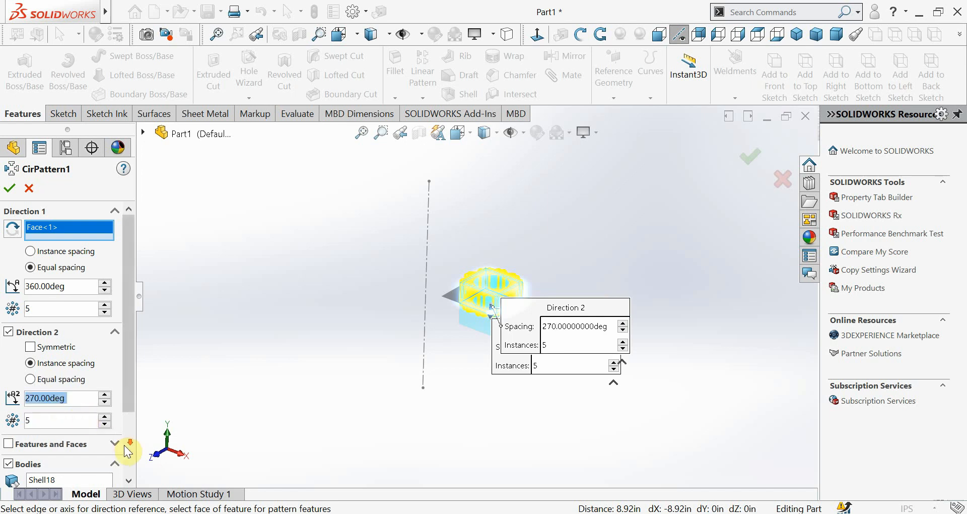
Switch Direction 2 to equal spacing over a total angle of 360 degrees
scroll(127, 448, "down", 3)
scroll(309, 349, "up", 2)
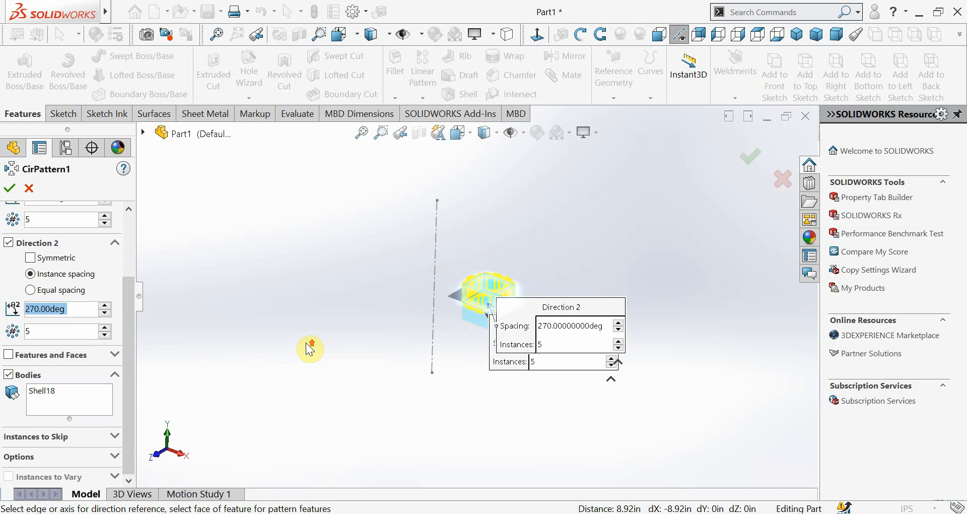
left_click_drag(130, 302, 141, 252)
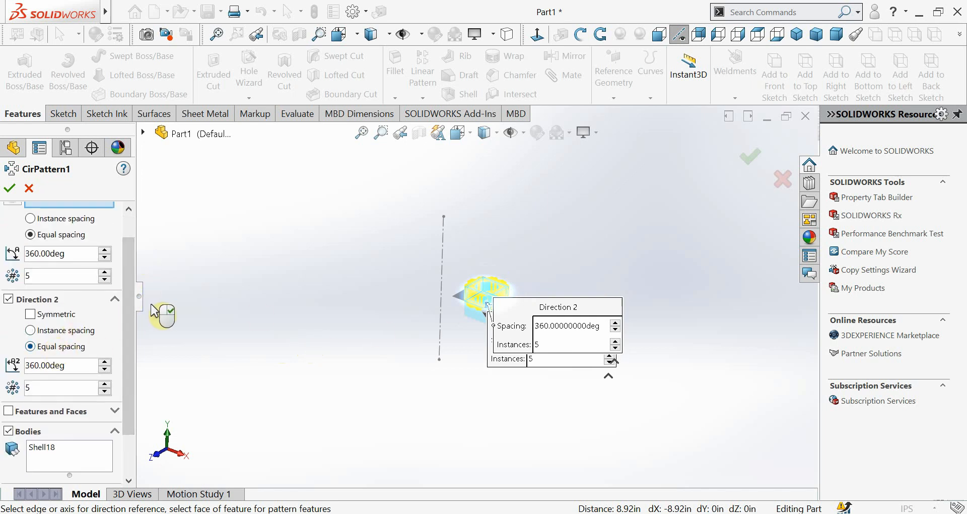
Replace the selected box face with the vertical centerline of Sketch12 as the pattern's rotation axis
left_click_drag(133, 287, 134, 250)
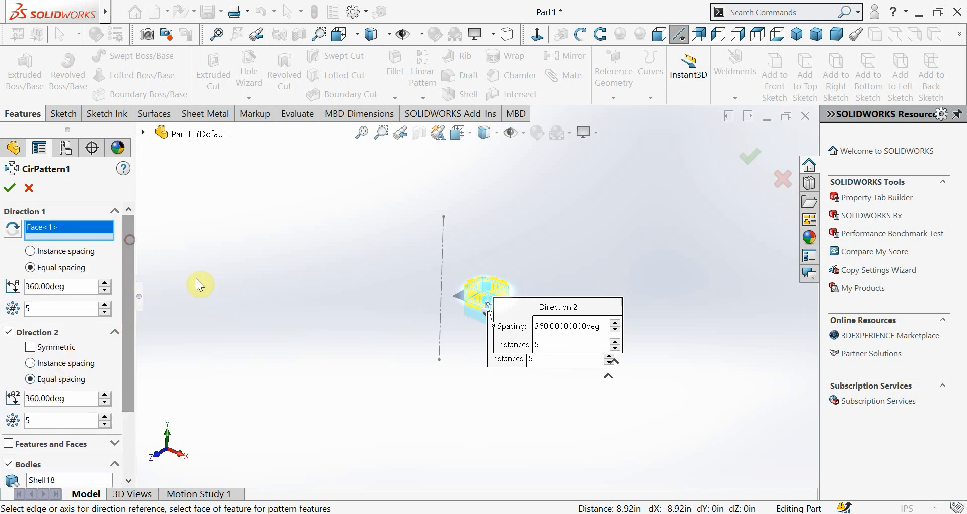
right_click(69, 225)
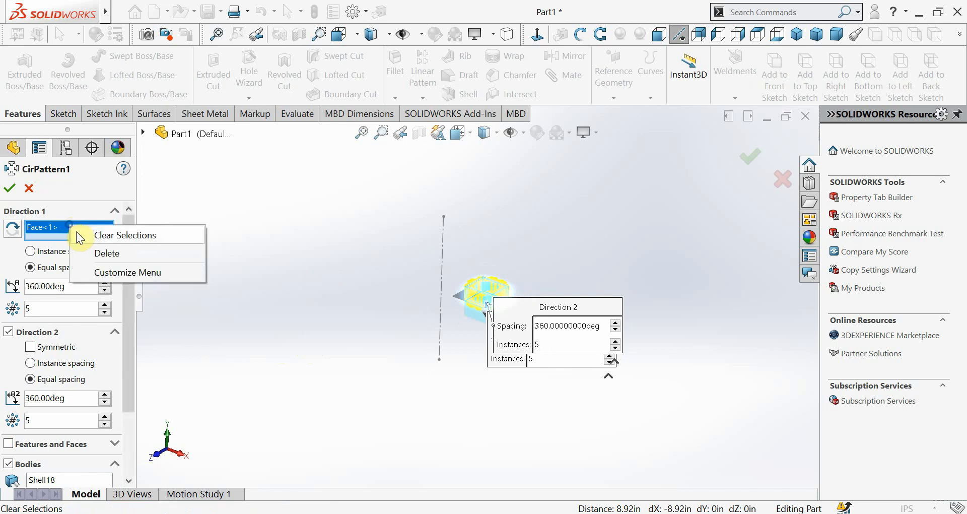
left_click(105, 253)
left_click(453, 241)
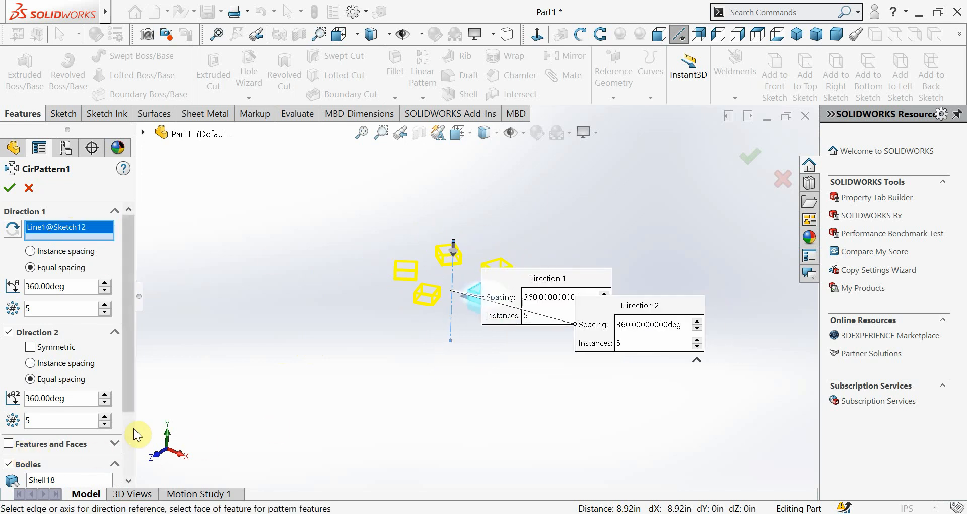
Move the Direction 1 and Direction 2 callouts clear of the boxes and examine the two-direction pattern preview
left_click_drag(128, 391, 128, 422)
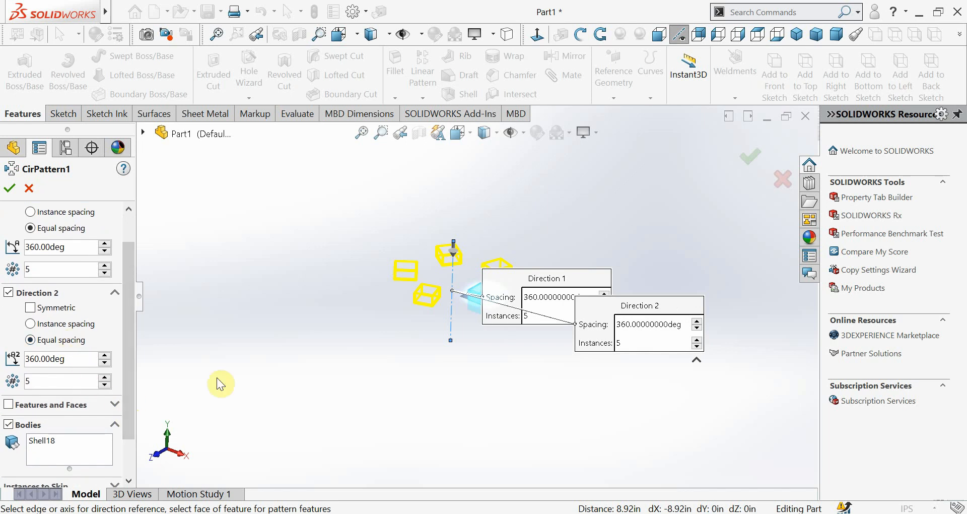
middle_click_drag(569, 355, 554, 417)
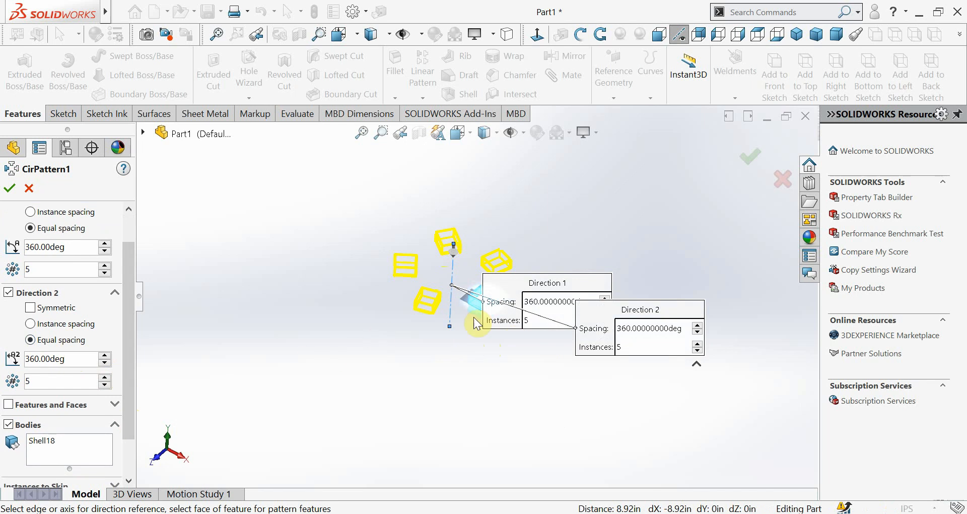
left_click_drag(600, 285, 679, 202)
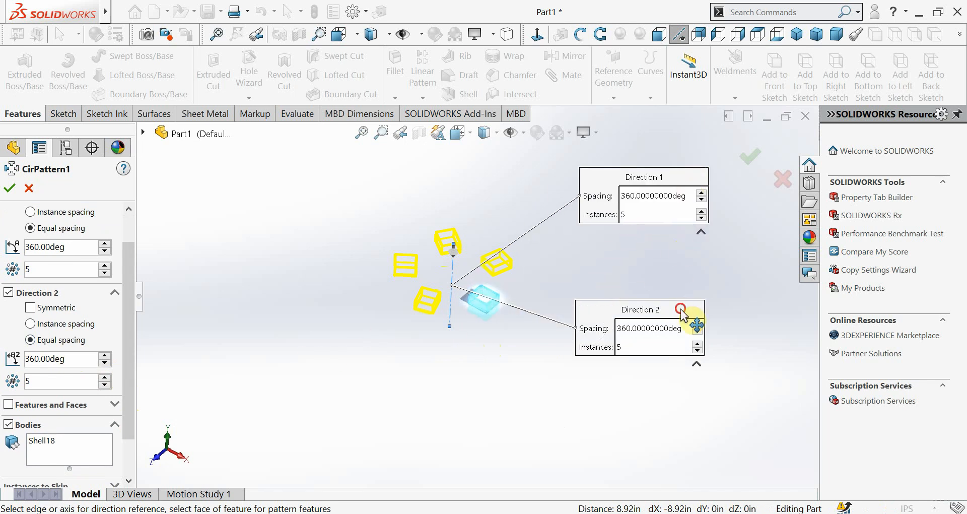
left_click_drag(685, 309, 725, 366)
scroll(504, 294, "down", 5)
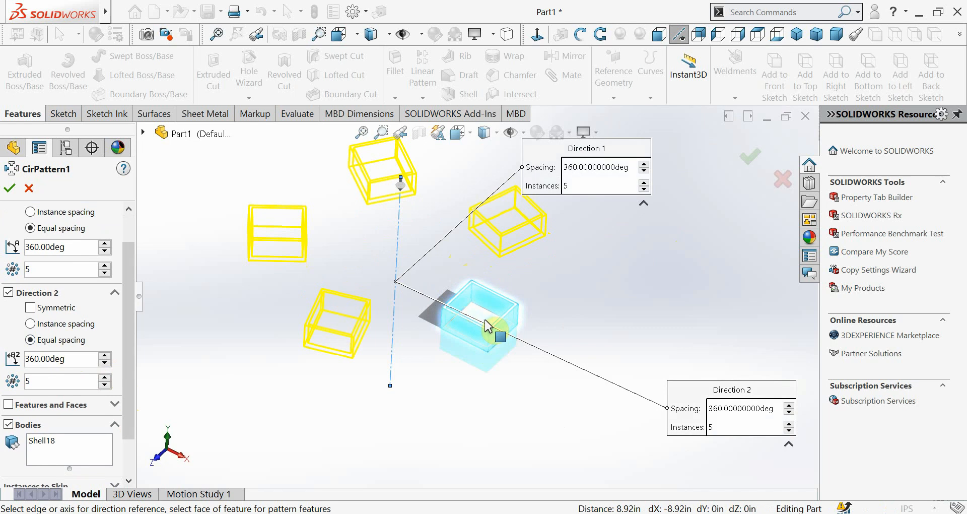
Try a face of the original box as the rotation axis again, and restore the Sketch12 centerline
left_click(487, 315)
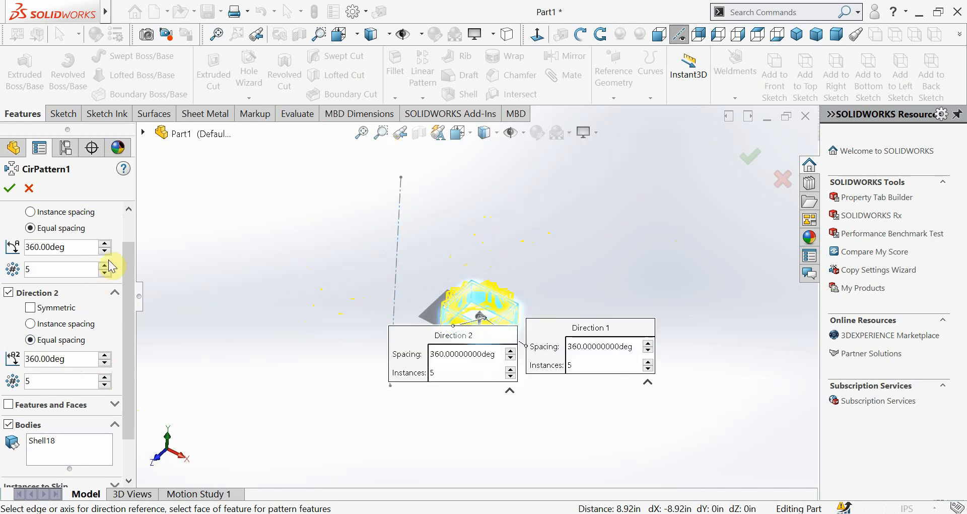
scroll(129, 248, "up", 2)
right_click(82, 232)
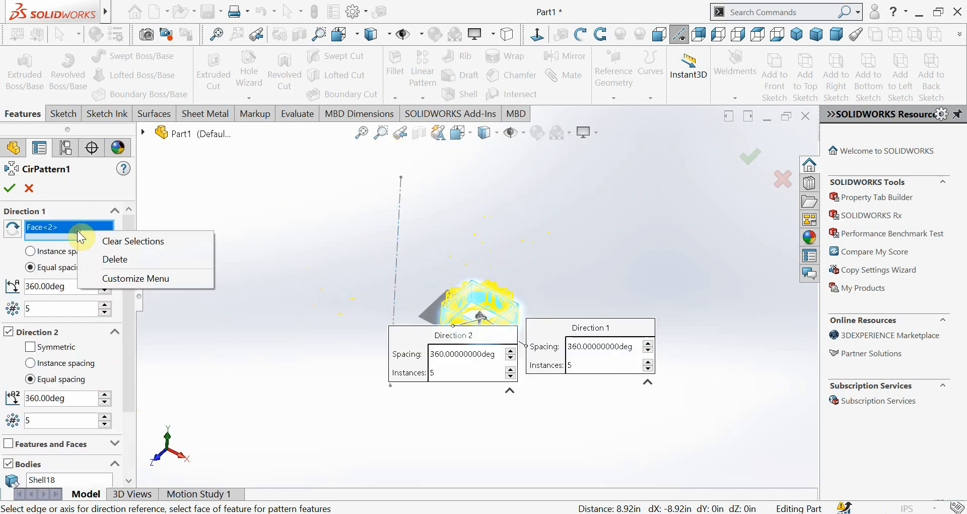
left_click(104, 259)
left_click(401, 201)
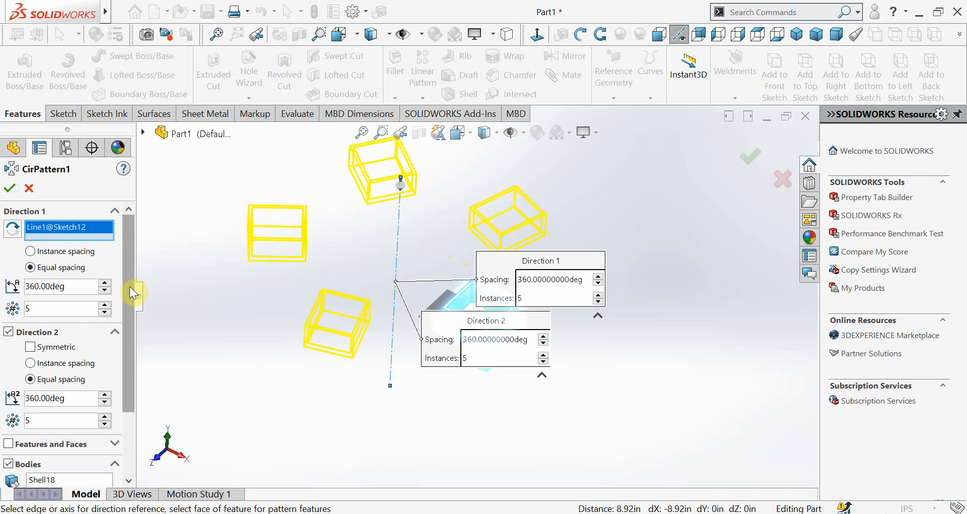
Disable Direction 2 and create the circular pattern of the shelled box with 5 instances equally spaced over 360 degrees
scroll(132, 292, "down", 3)
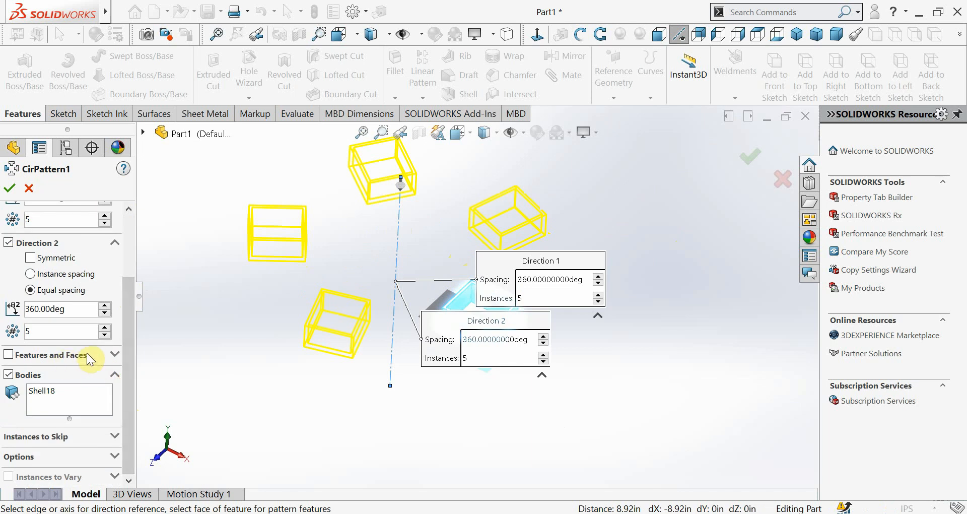
scroll(91, 359, "up", 2)
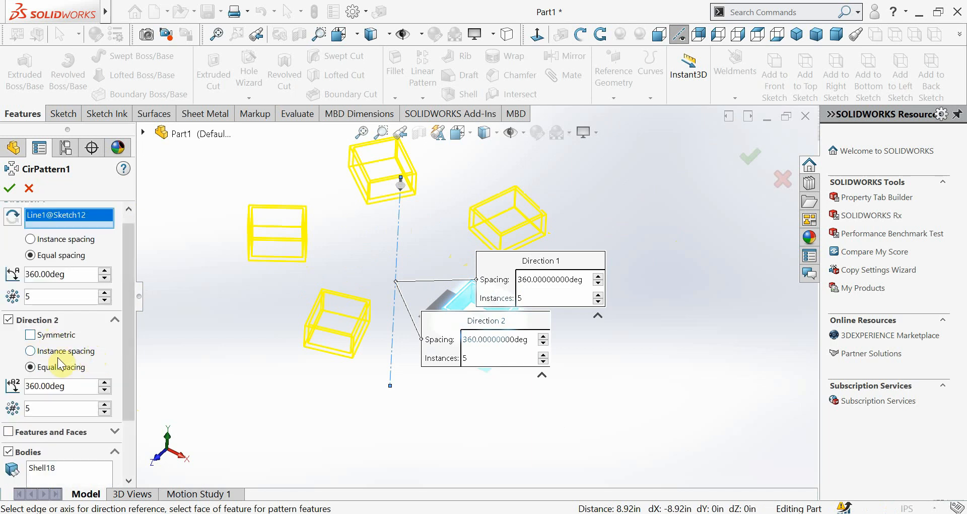
left_click(8, 323)
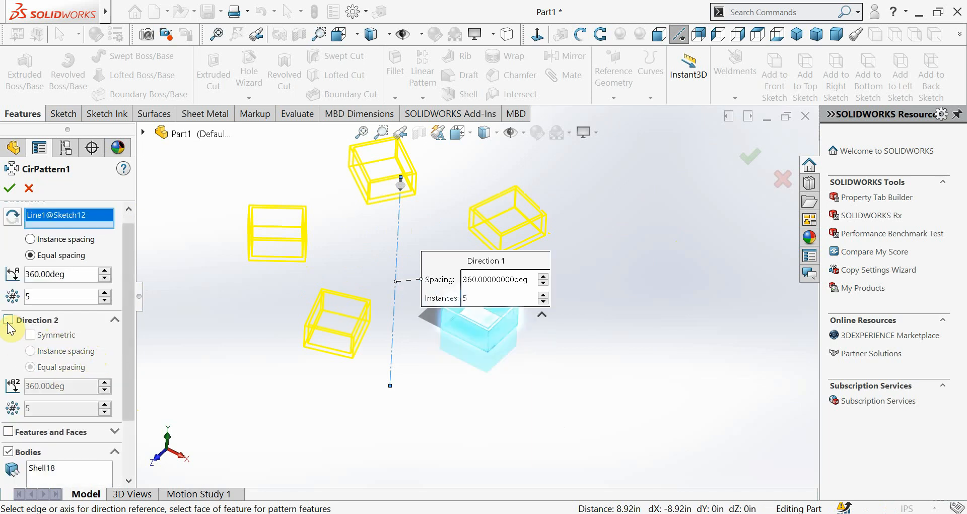
left_click(8, 322)
left_click(8, 320)
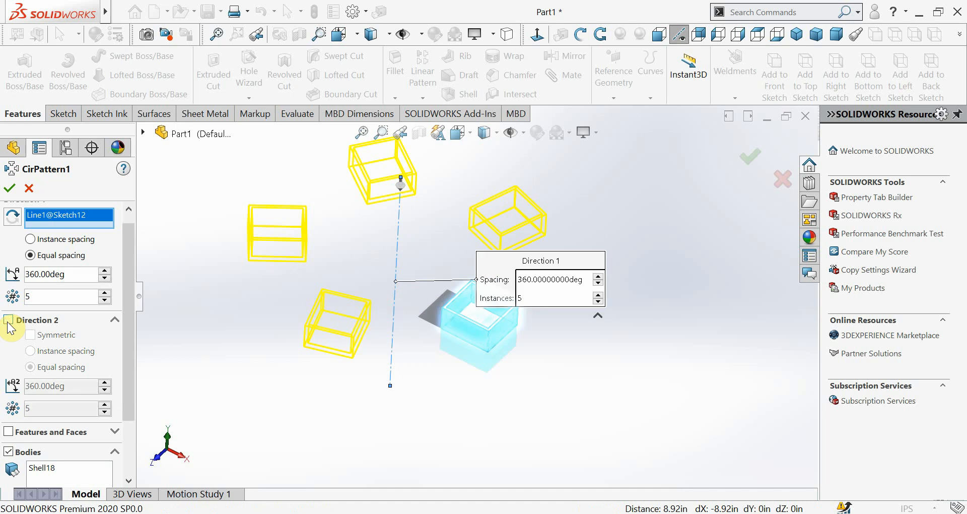
left_click(10, 189)
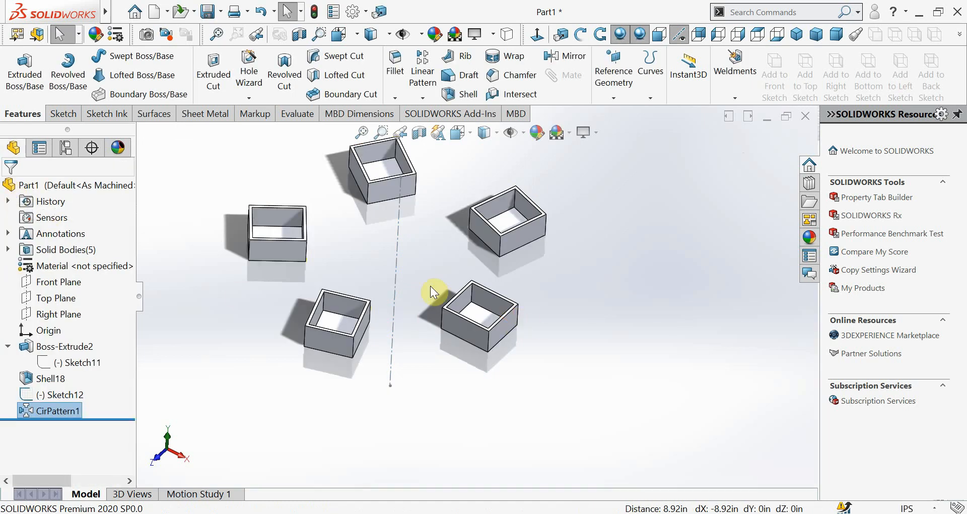
Examine the finished circular pattern of boxes around the centerline from several angles
middle_click_drag(433, 292, 518, 324)
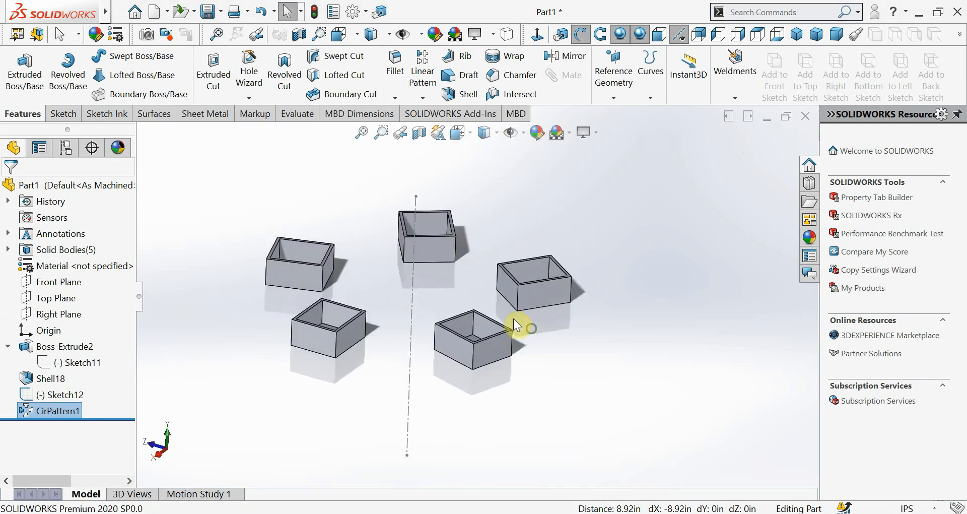
left_click(422, 100)
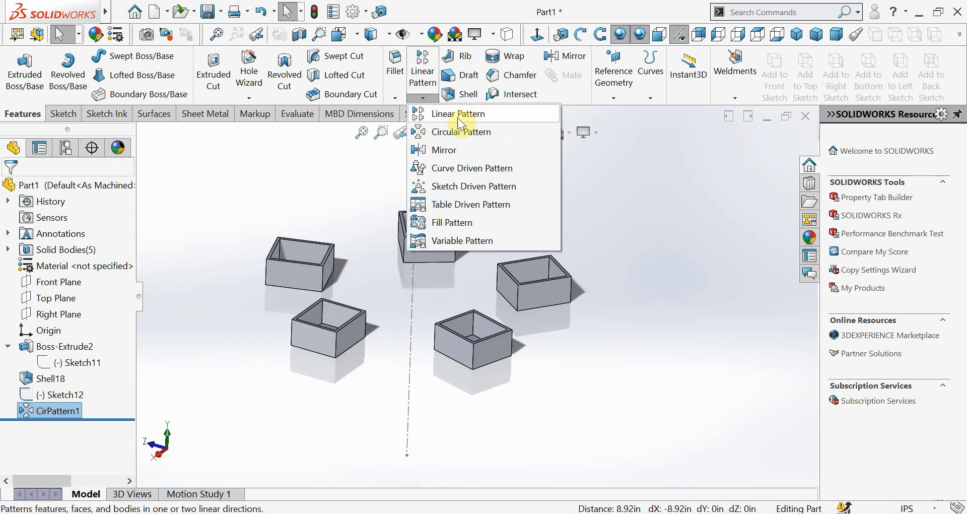
left_click(592, 245)
scroll(453, 249, "down", 3)
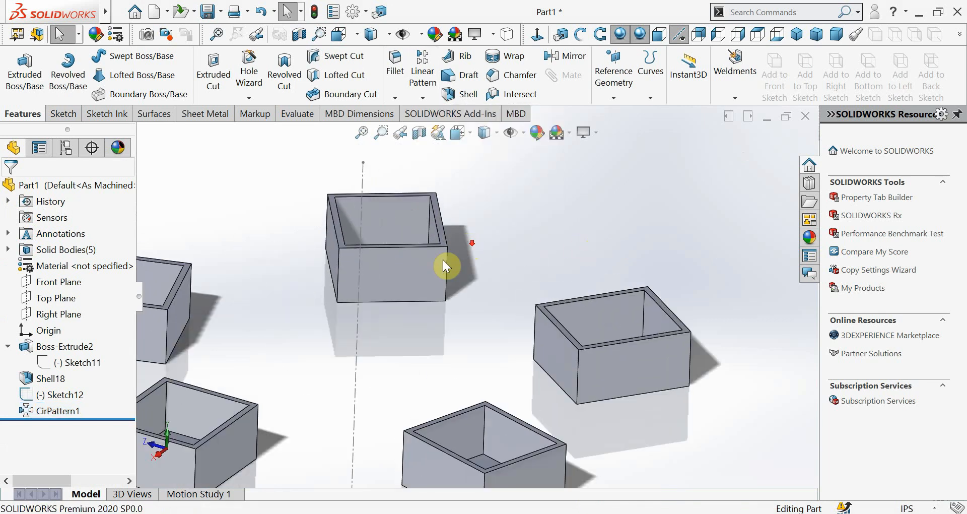
scroll(433, 272, "up", 3)
scroll(342, 342, "down", 1)
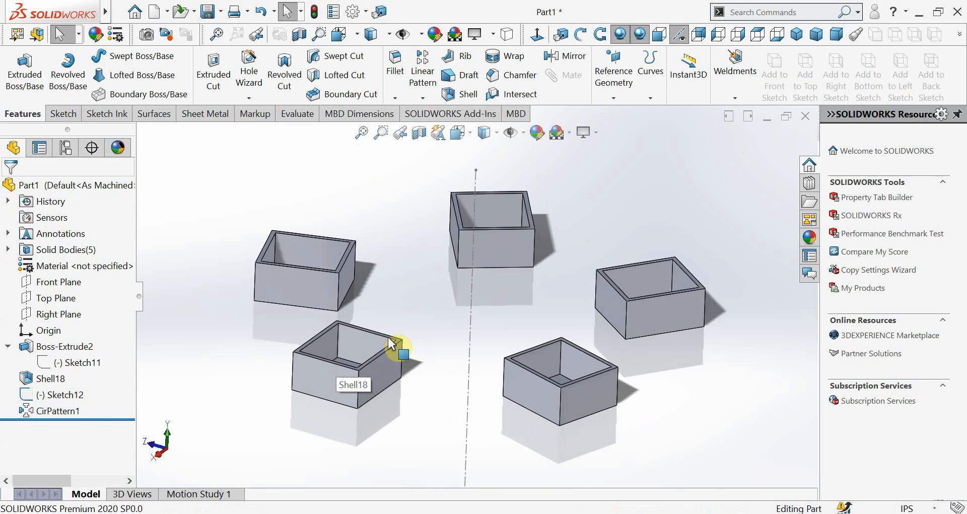
middle_click_drag(455, 318, 481, 304)
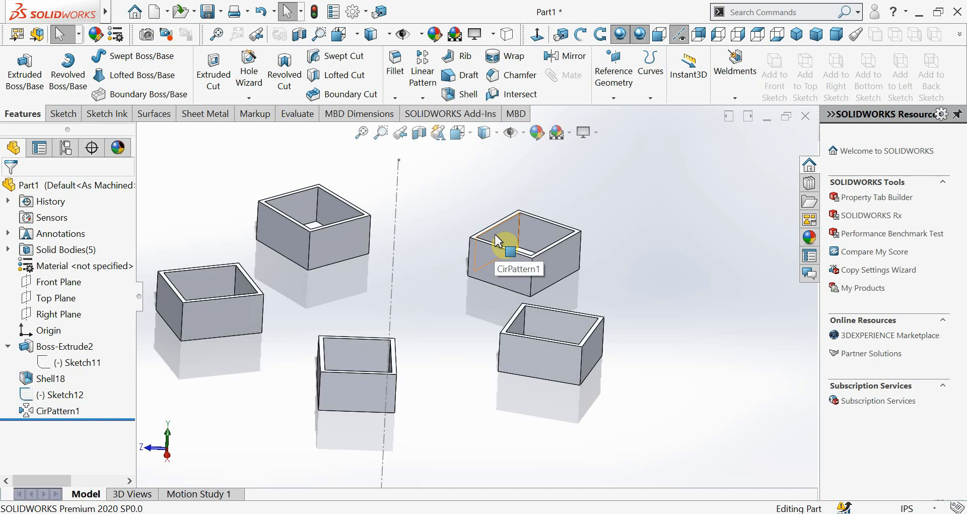
left_click(782, 513)
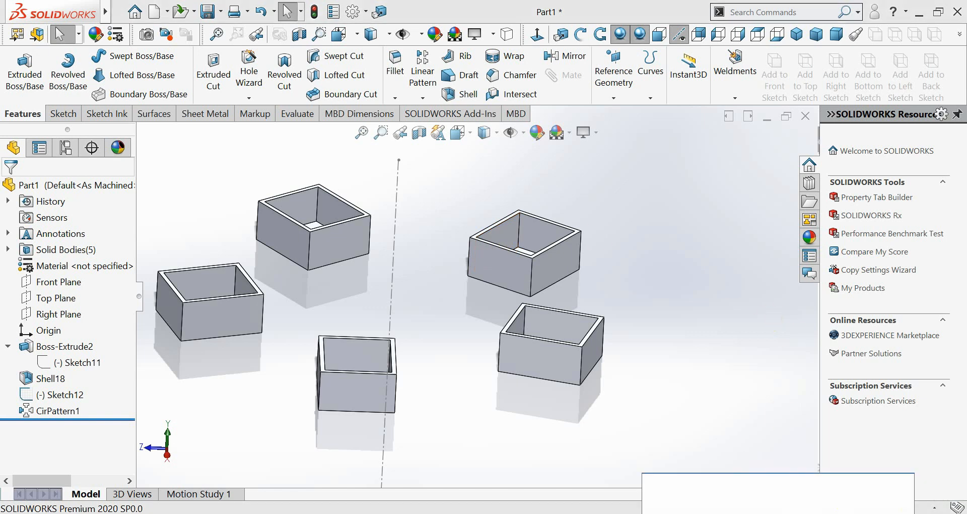
left_click(782, 513)
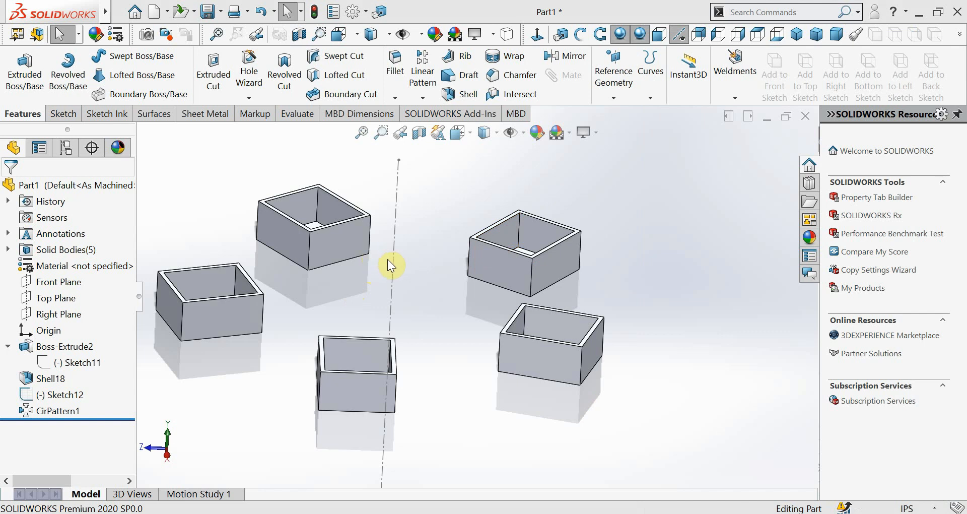
scroll(387, 259, "up", 1)
scroll(387, 259, "down", 2)
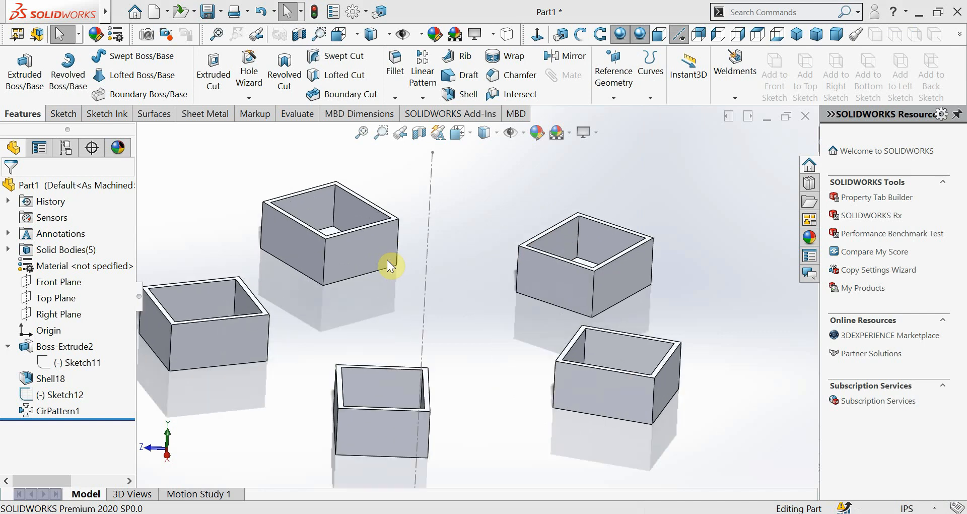
scroll(387, 259, "up", 1)
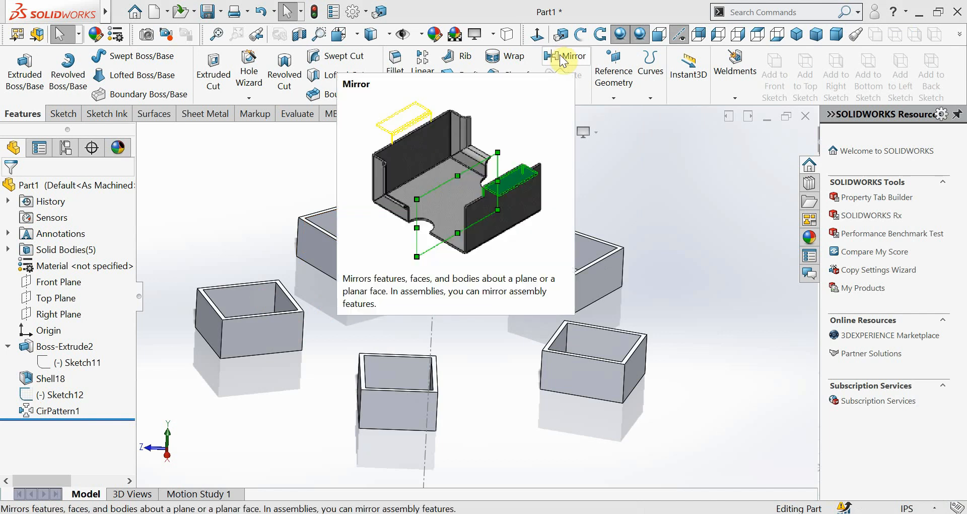
scroll(634, 282, "up", 4)
scroll(635, 281, "down", 3)
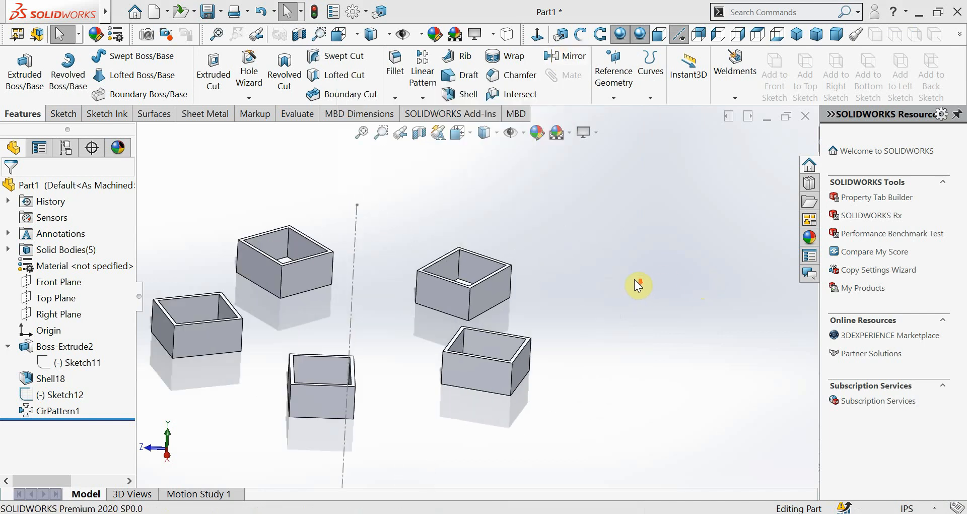
scroll(572, 315, "up", 2)
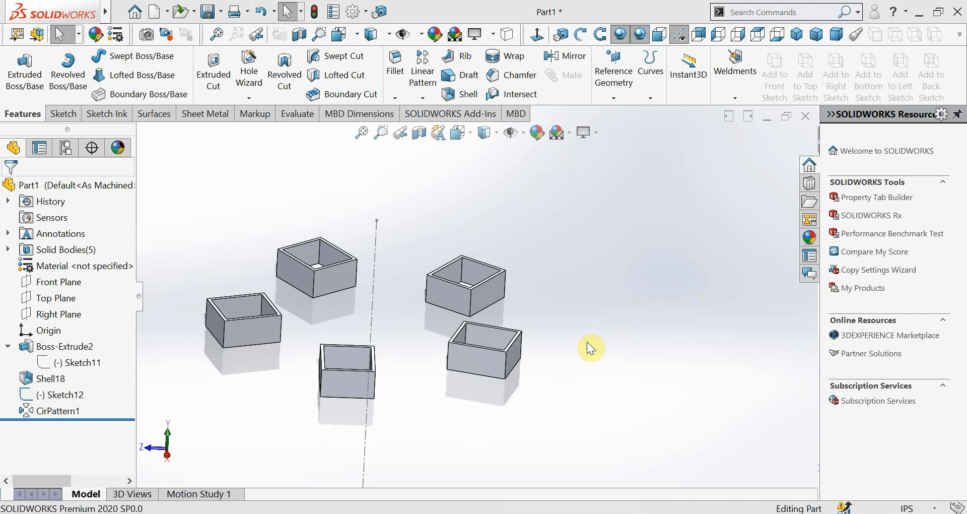
scroll(544, 333, "up", 2)
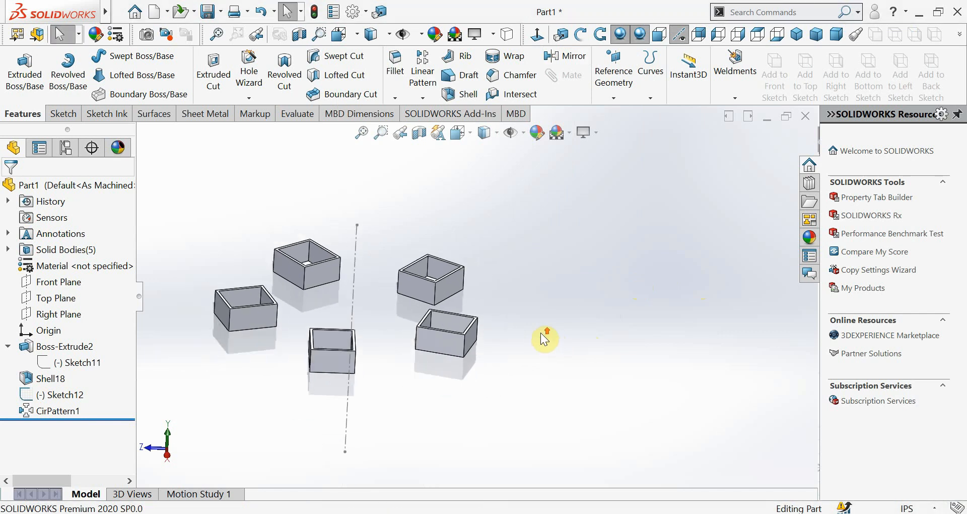
scroll(496, 349, "down", 5)
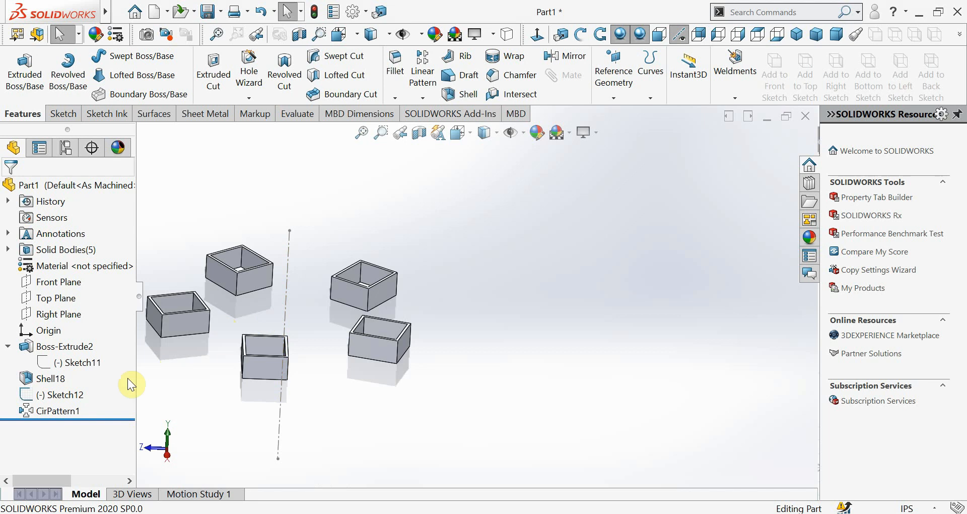
Delete the circular pattern feature CirPattern1 from the part
right_click(42, 409)
left_click(83, 301)
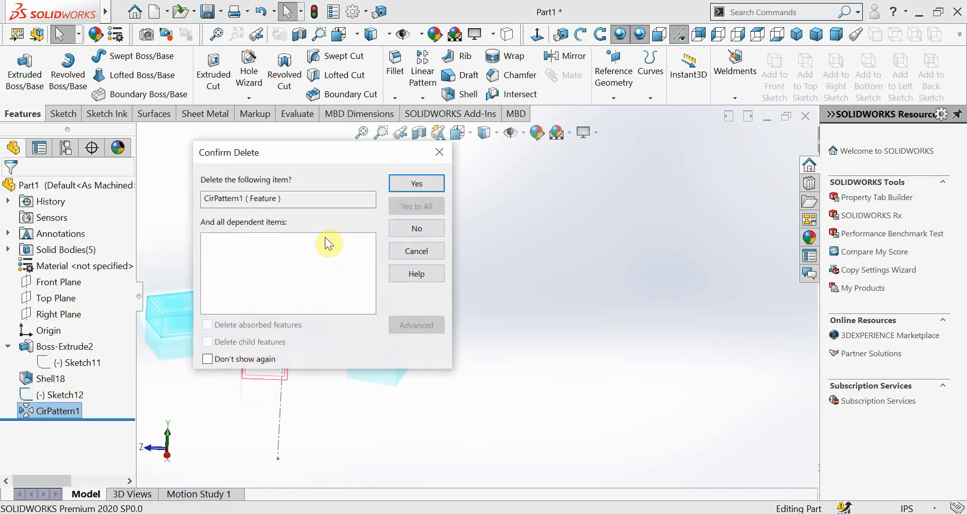
left_click(419, 184)
Hide Sketch12, the vertical centerline beside the remaining shelled box
scroll(268, 377, "down", 3)
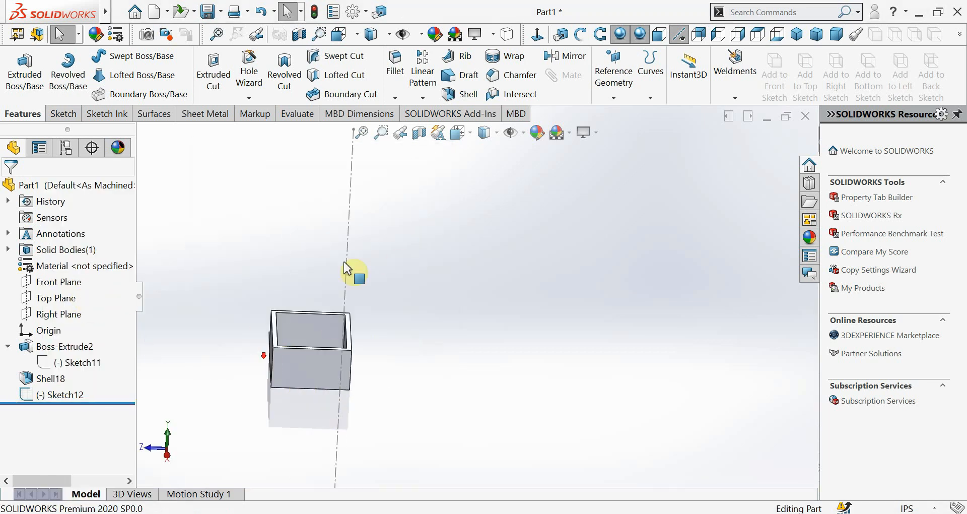
right_click(348, 239)
left_click(378, 226)
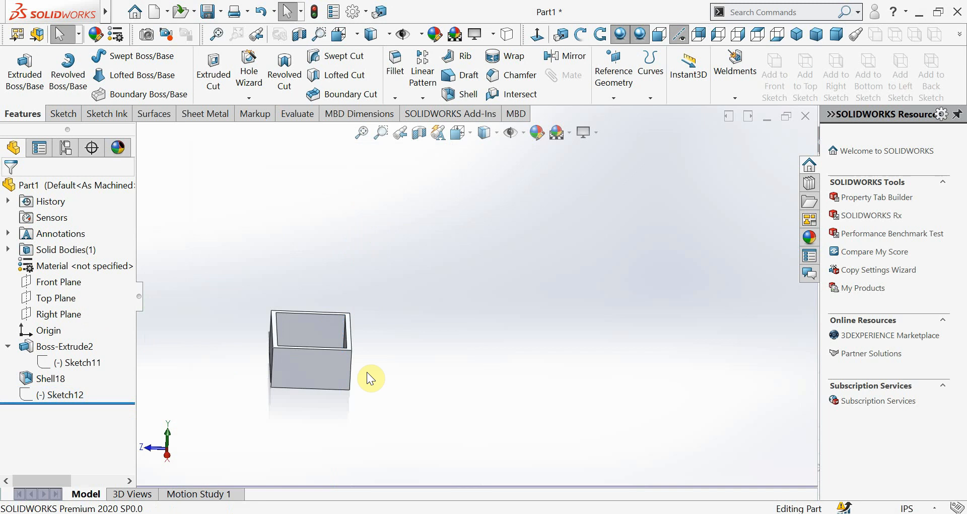
Examine the outer walls and open interior of the single shelled box from several angles
scroll(364, 335, "down", 2)
scroll(434, 268, "down", 2)
scroll(503, 346, "up", 1)
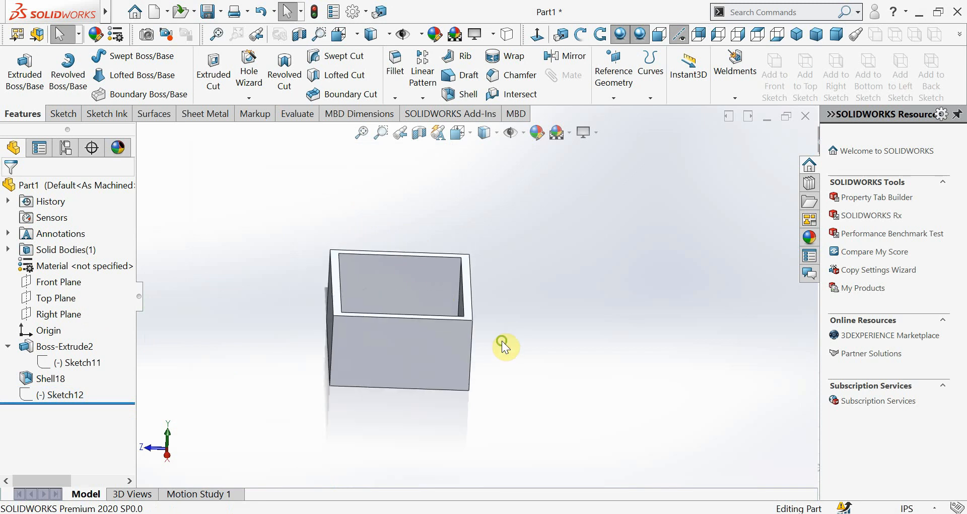
middle_click_drag(502, 341, 371, 395)
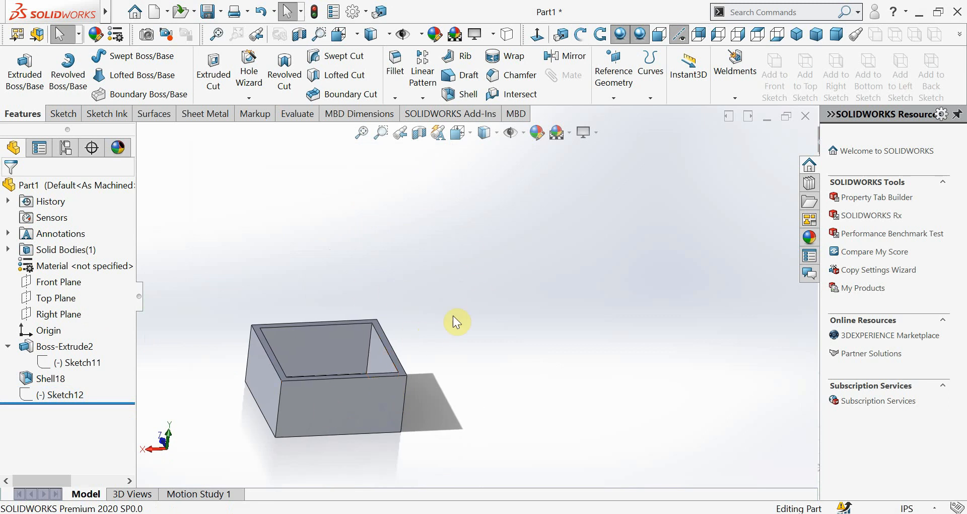
middle_click_drag(425, 324, 444, 282, "ctrl")
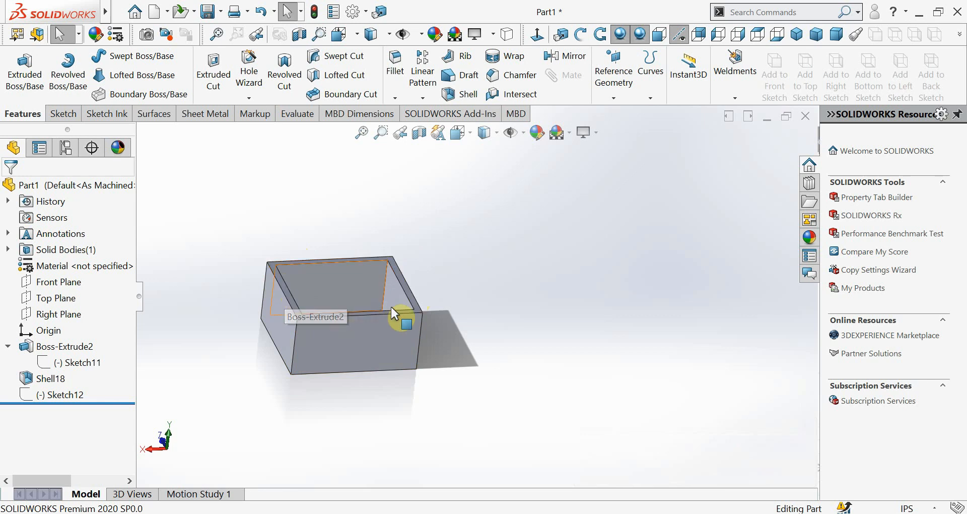
middle_click_drag(403, 320, 375, 332)
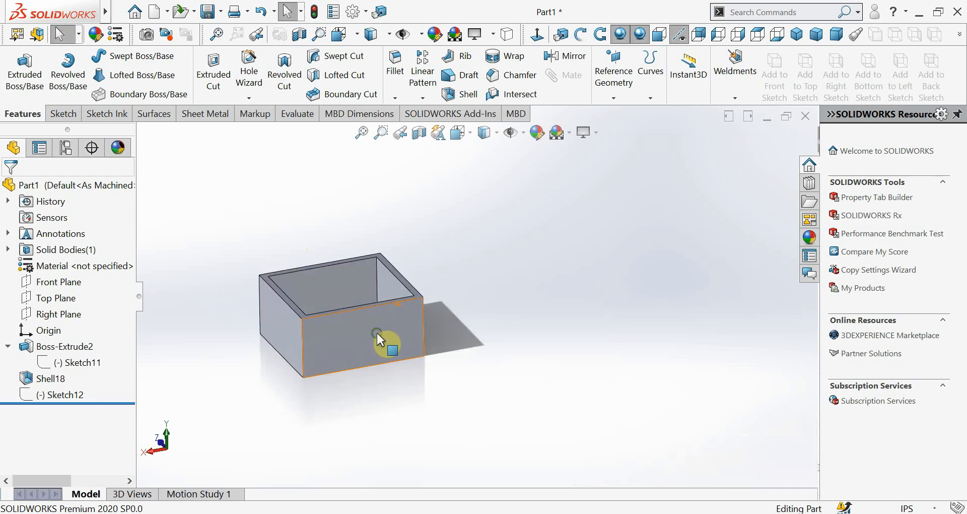
scroll(329, 289, "down", 3)
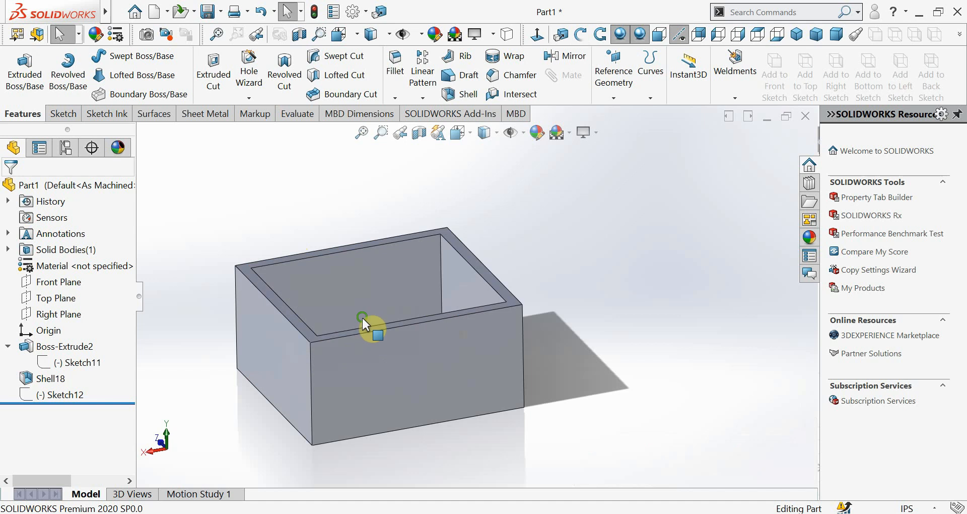
middle_click_drag(362, 319, 359, 370)
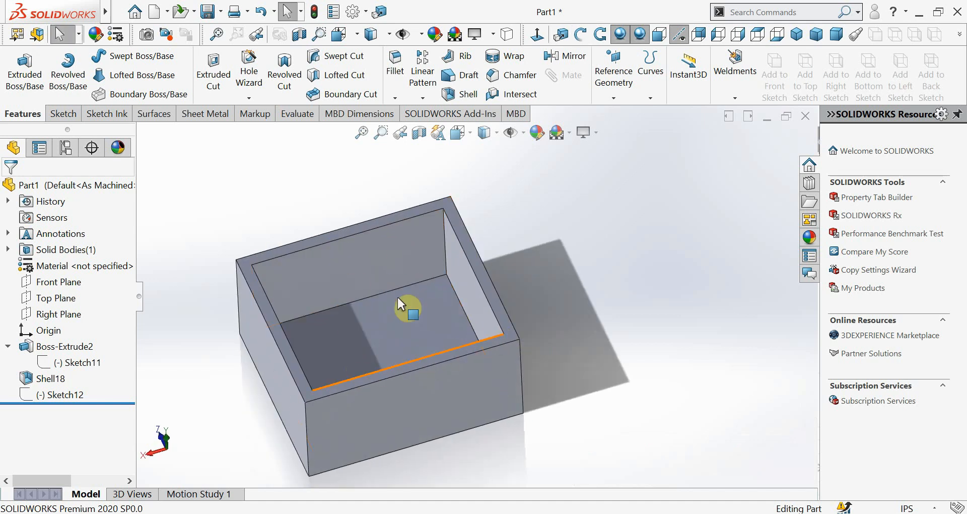
middle_click_drag(376, 371, 380, 308)
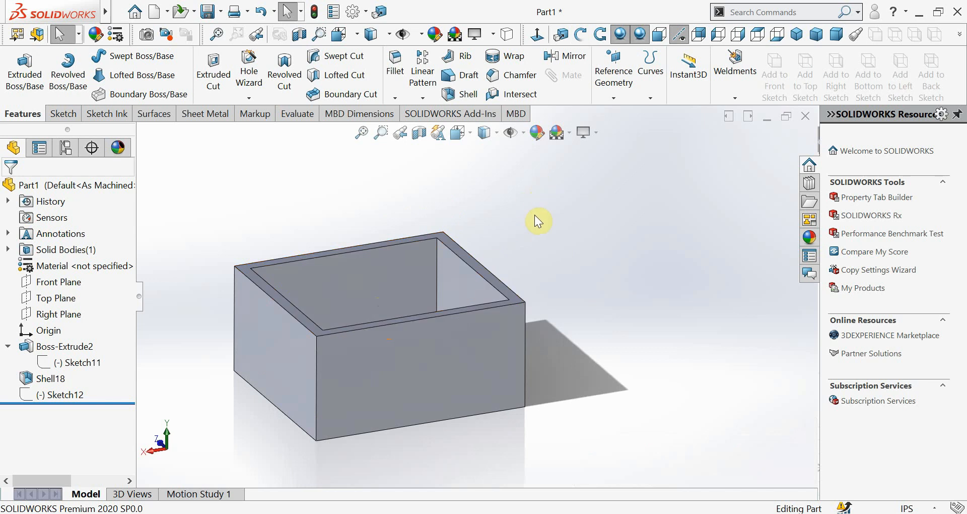
scroll(371, 265, "up", 3)
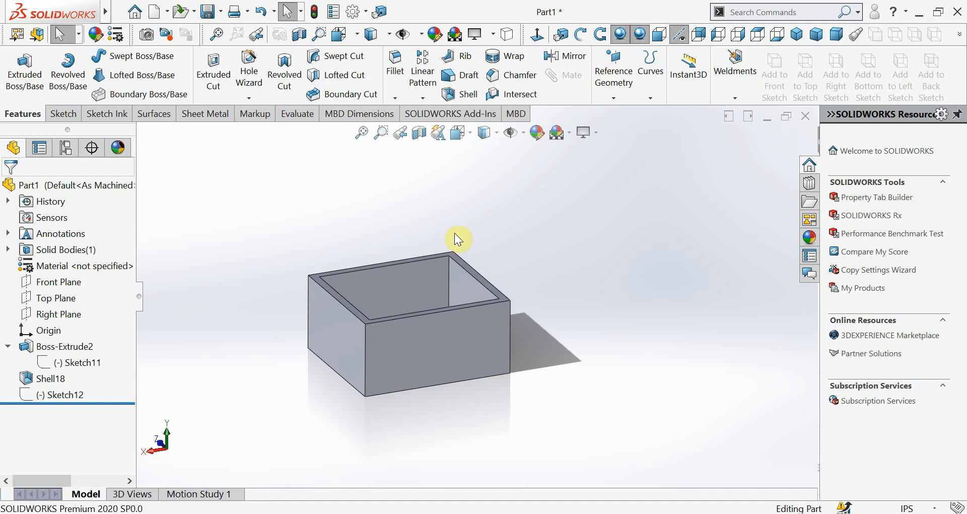
Set up a Mirror with the box's top rim face as mirror plane and the Shell18 body as the body to mirror
left_click(564, 63)
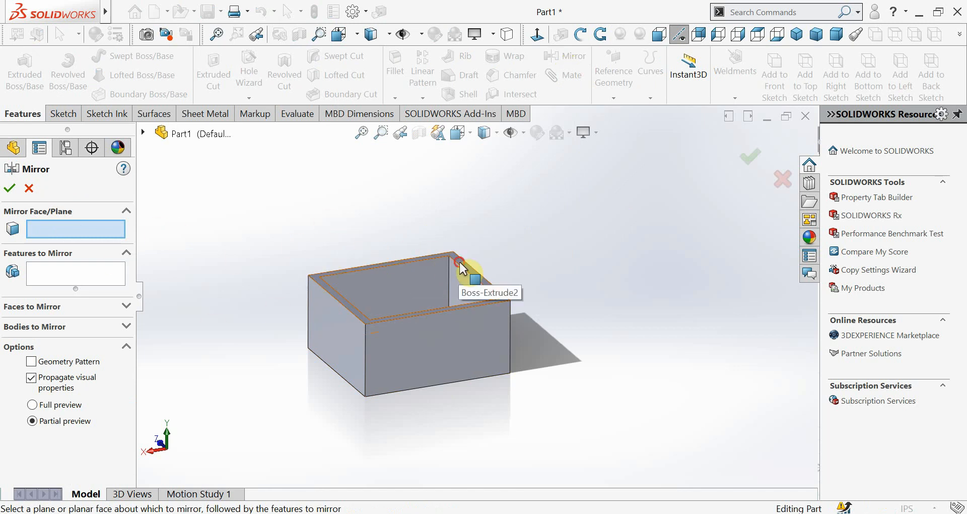
left_click(460, 264)
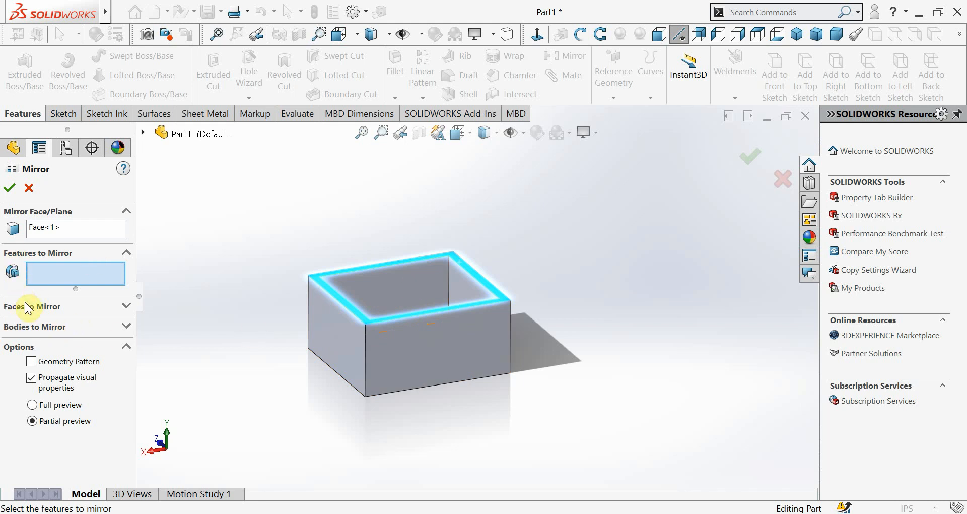
left_click(31, 327)
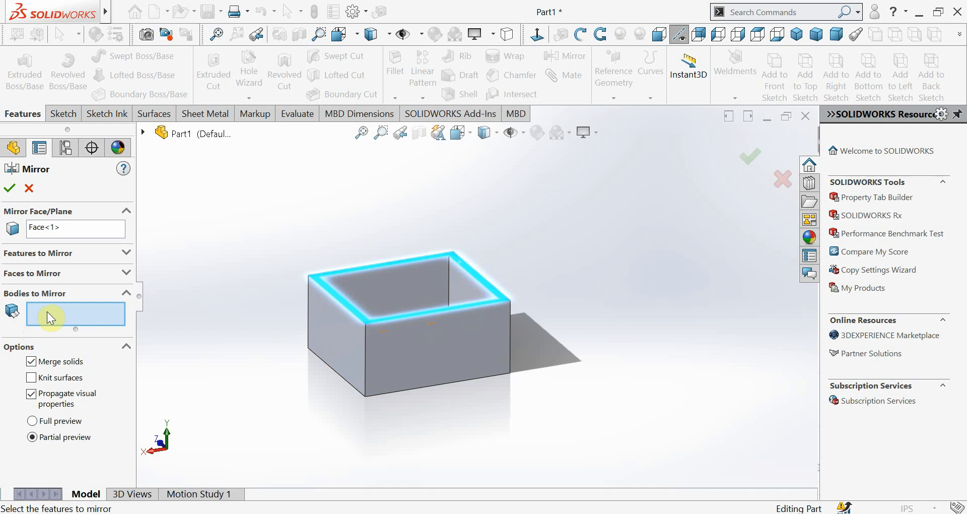
left_click(328, 333)
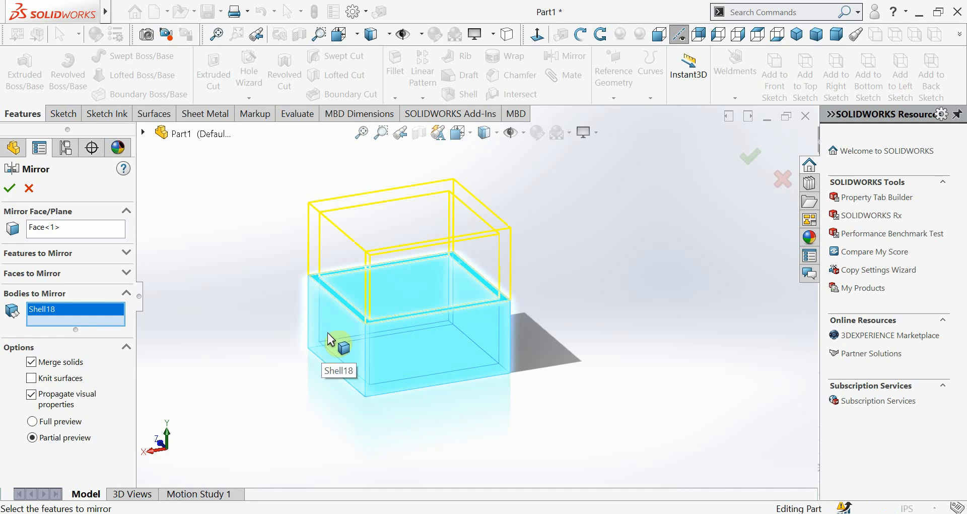
left_click(332, 339)
left_click(334, 332)
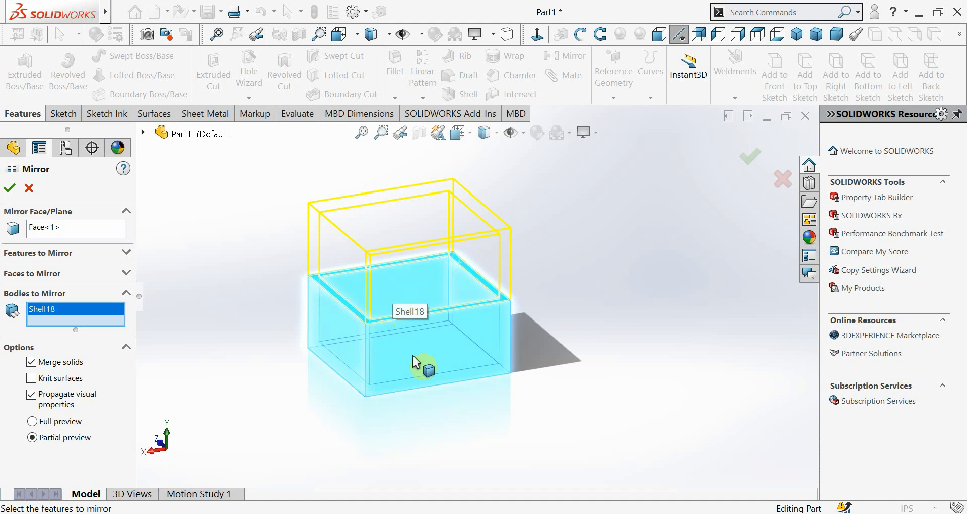
Check the mirror preview from several angles and create the mirrored box body with Merge solids enabled
scroll(406, 298, "up", 1)
scroll(416, 282, "down", 2)
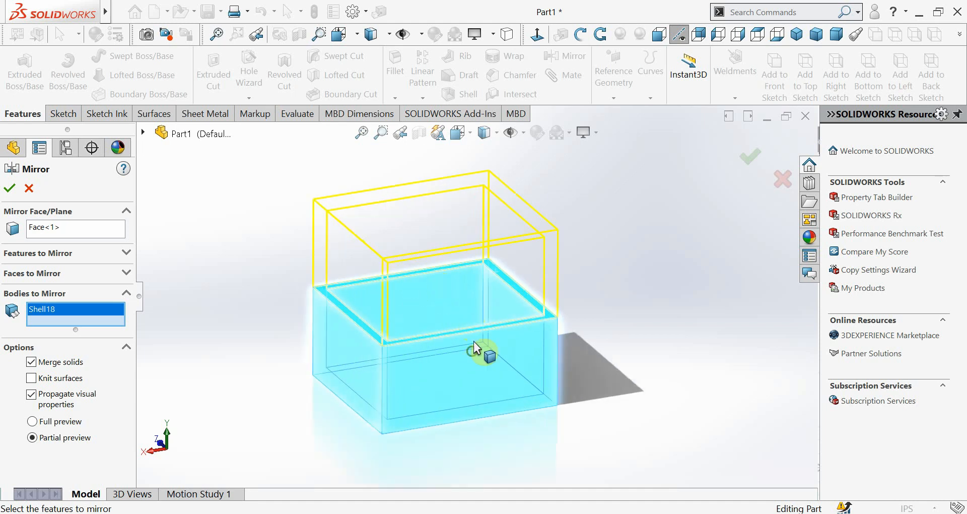
middle_click_drag(469, 342, 470, 331)
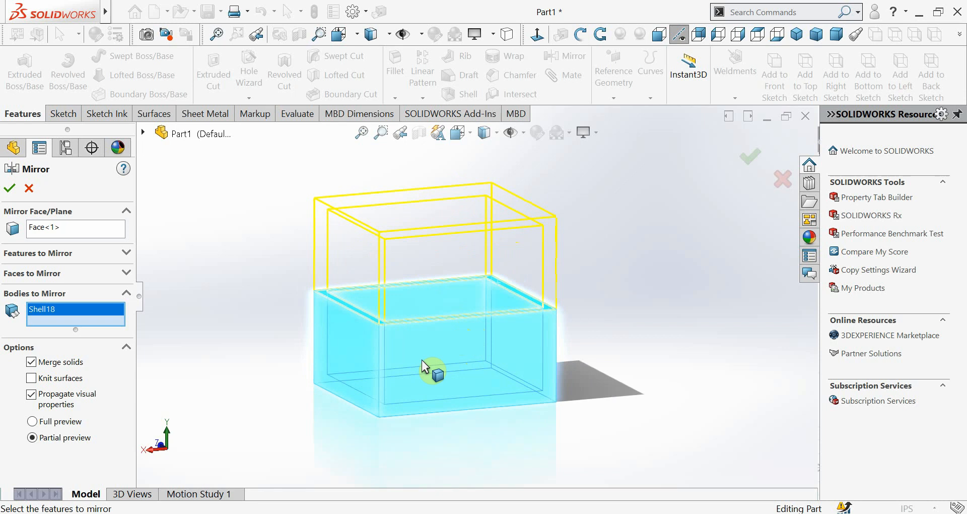
middle_click_drag(483, 388, 512, 411)
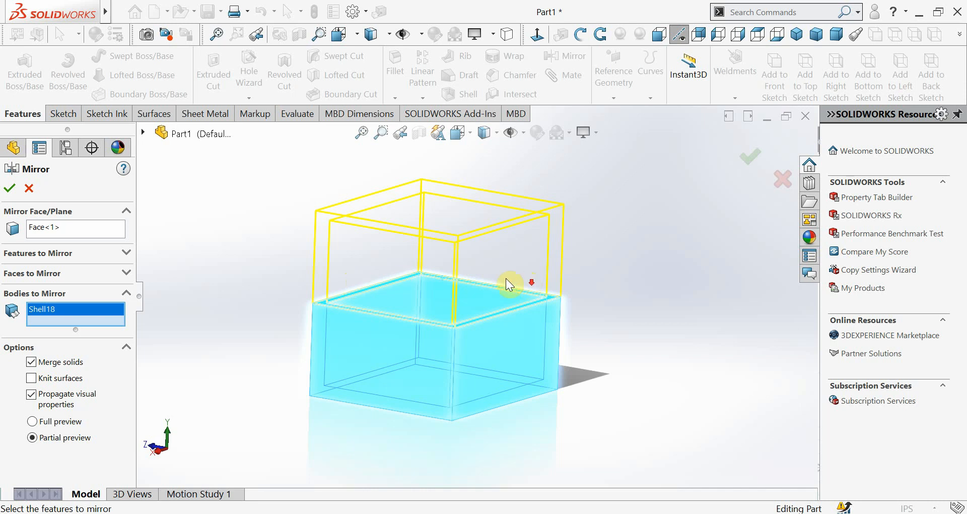
scroll(506, 278, "down", 3)
scroll(441, 287, "up", 2)
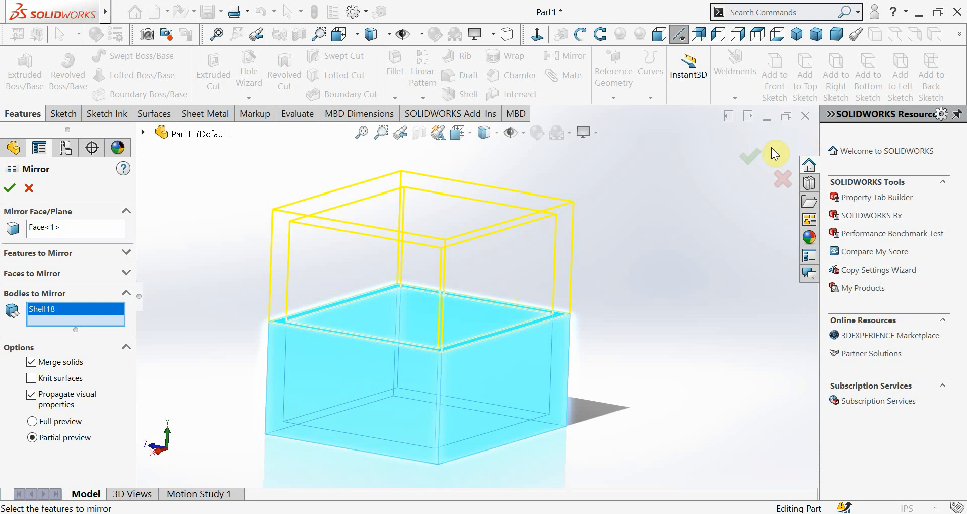
left_click(753, 152)
middle_click_drag(518, 371, 354, 326)
left_click_drag(354, 326, 335, 313)
key("Escape")
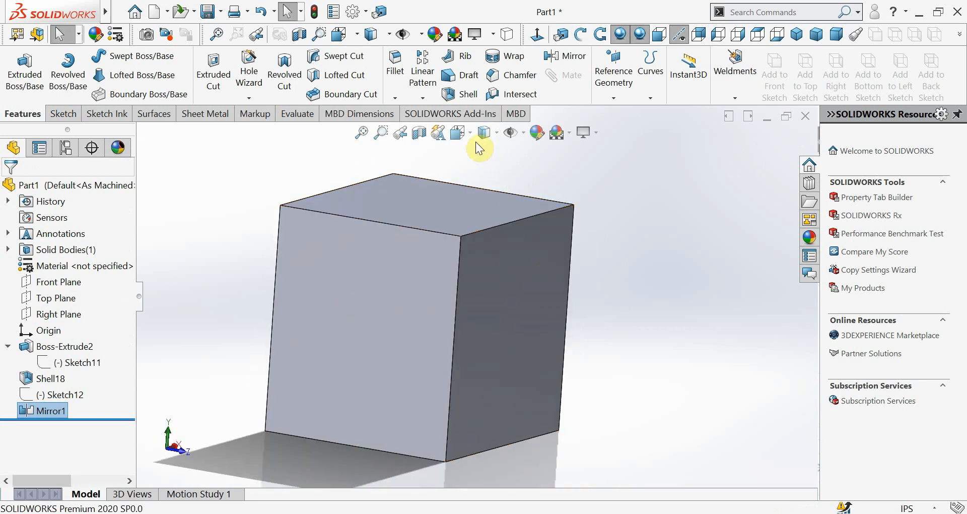
Inspect the mirrored box's inner walls with hidden lines visible from several angles, and return to the Shaded With Edges display
left_click(498, 133)
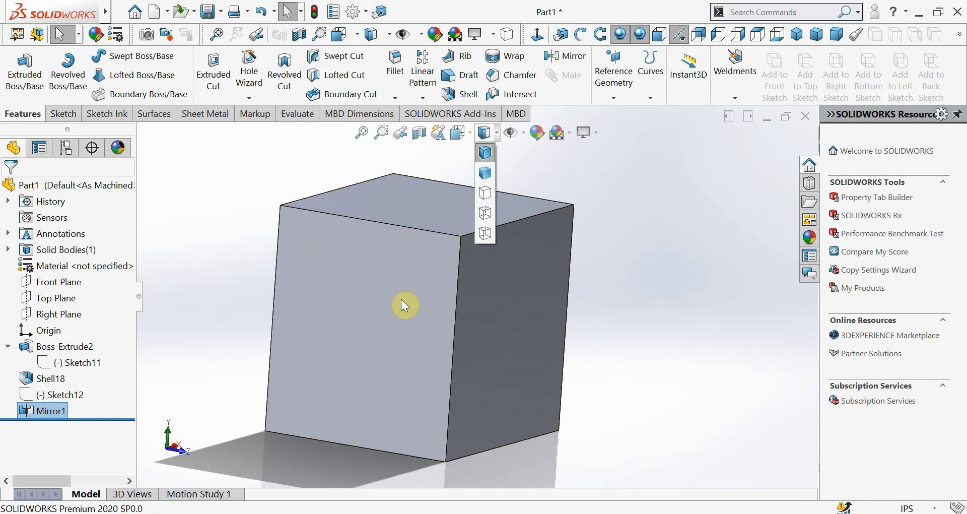
left_click(486, 215)
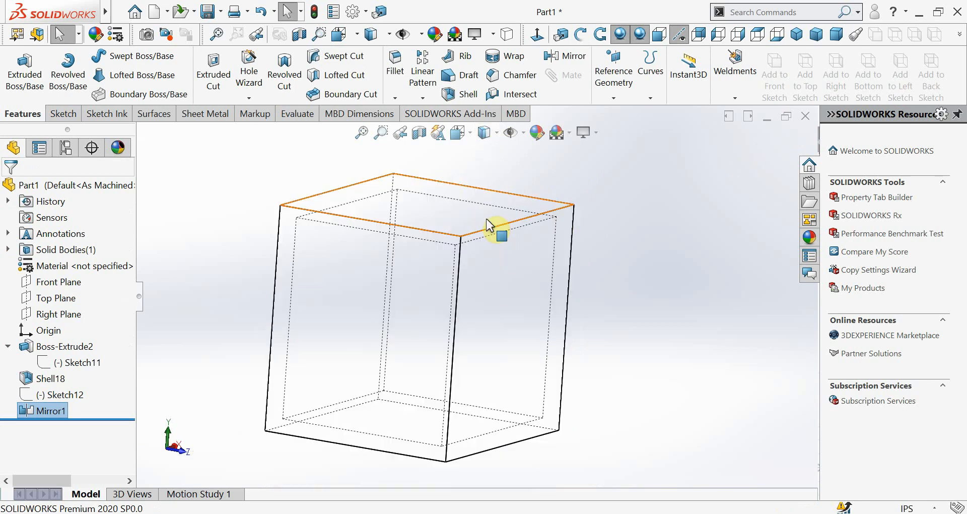
middle_click_drag(501, 360, 613, 339)
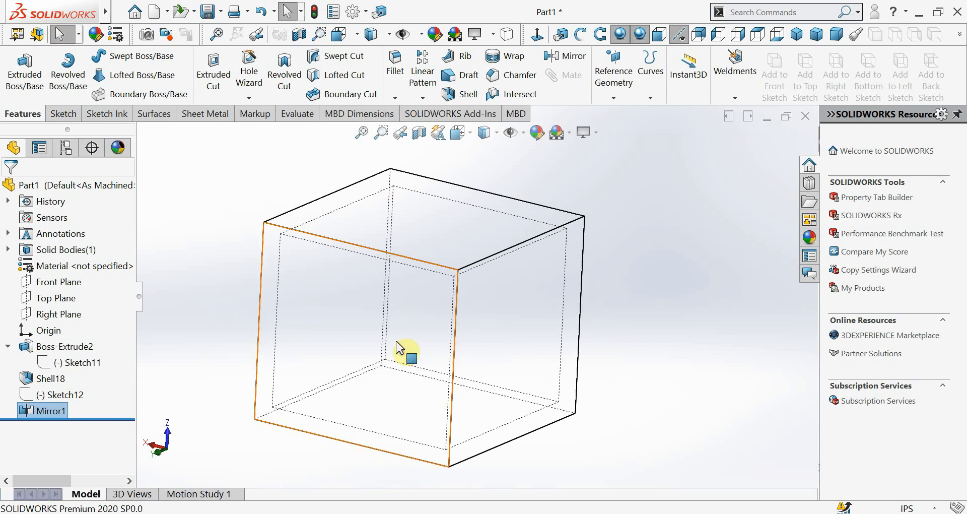
middle_click_drag(425, 360, 395, 244)
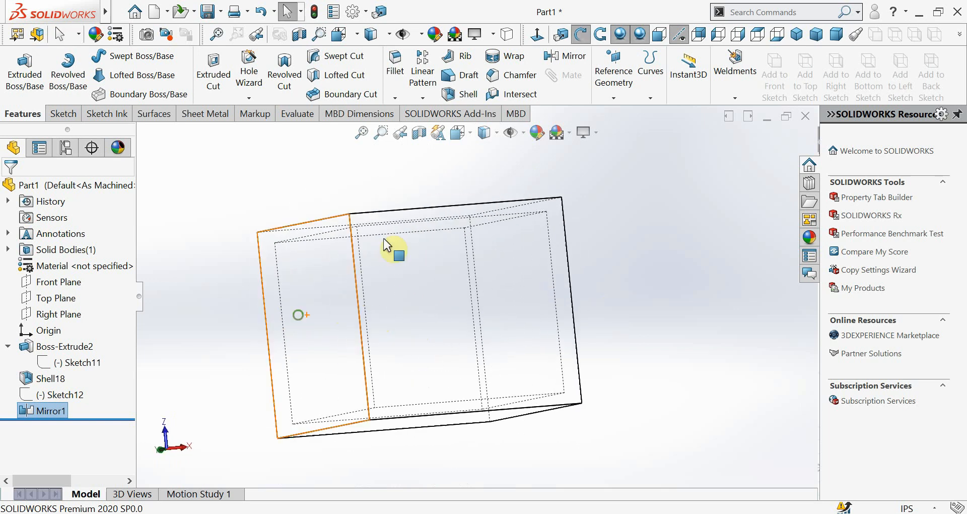
left_click(468, 133)
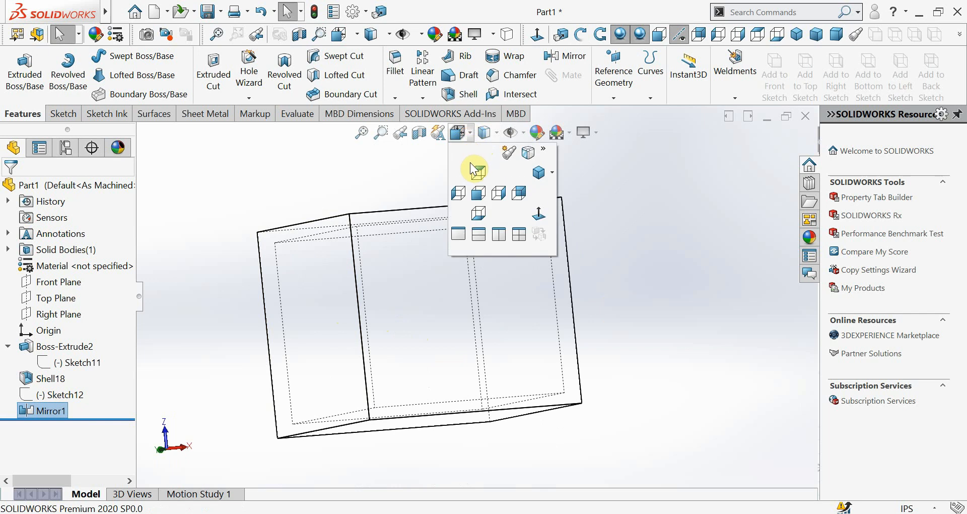
left_click(492, 135)
left_click(485, 151)
Try to shell the mirrored box with a 0.30 in wall thickness, removing one of its outer faces
mouse_move(548, 259)
middle_mouse_down()
mouse_move(527, 323)
mouse_move(498, 346)
mouse_move(425, 365)
mouse_move(463, 405)
mouse_move(415, 361)
mouse_move(425, 347)
middle_mouse_up()
left_click(438, 337)
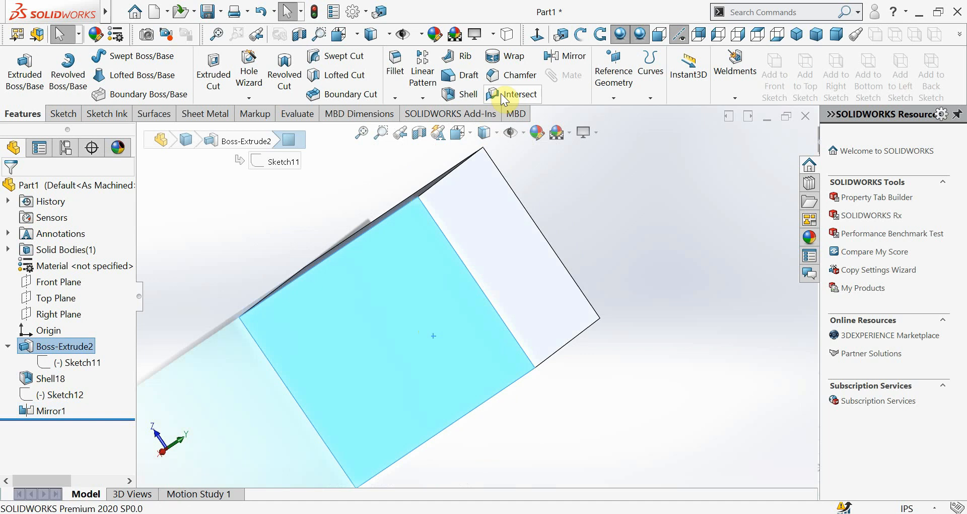
left_click(455, 96)
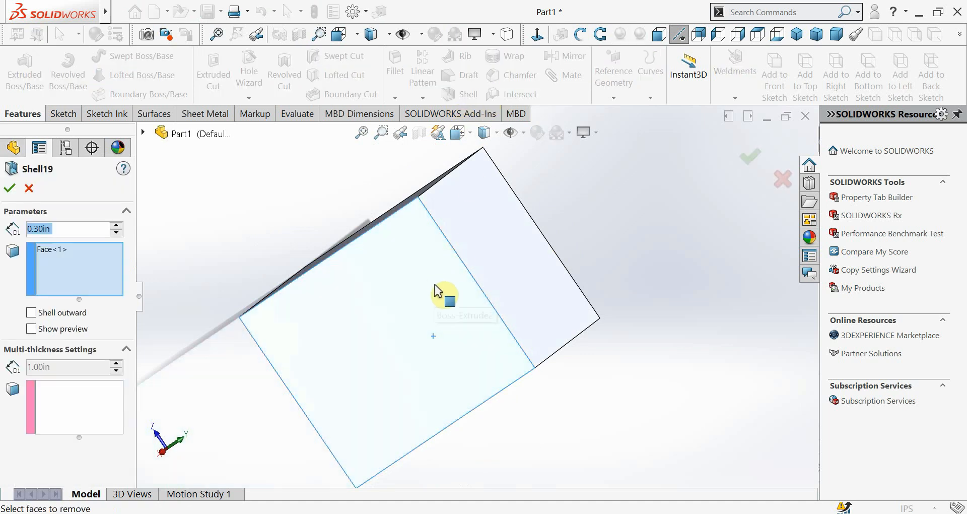
left_click(441, 288)
middle_click_drag(442, 289, 481, 227)
left_click(478, 225)
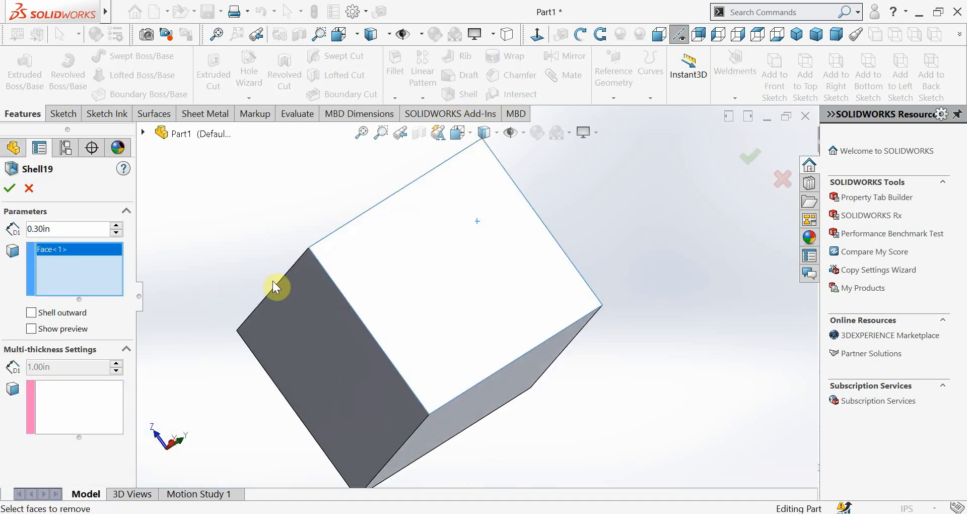
left_click(10, 187)
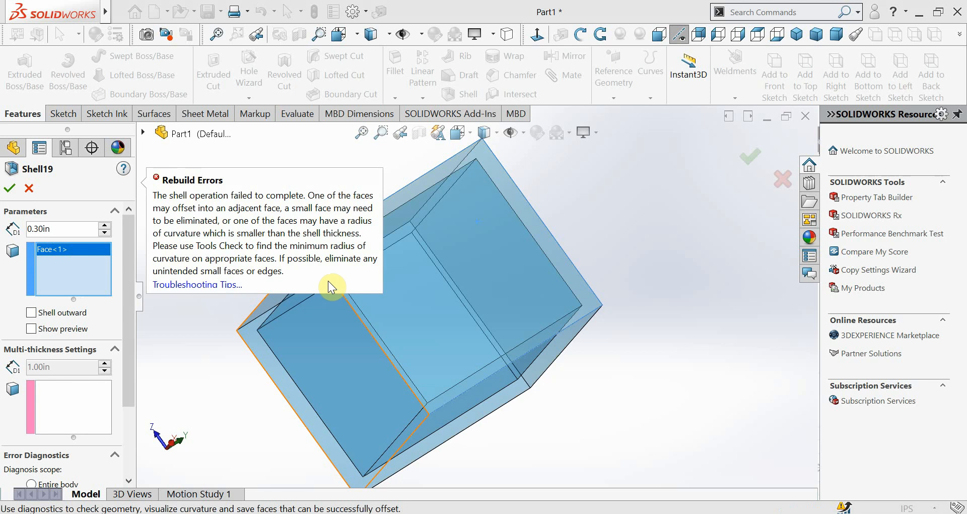
left_click(29, 188)
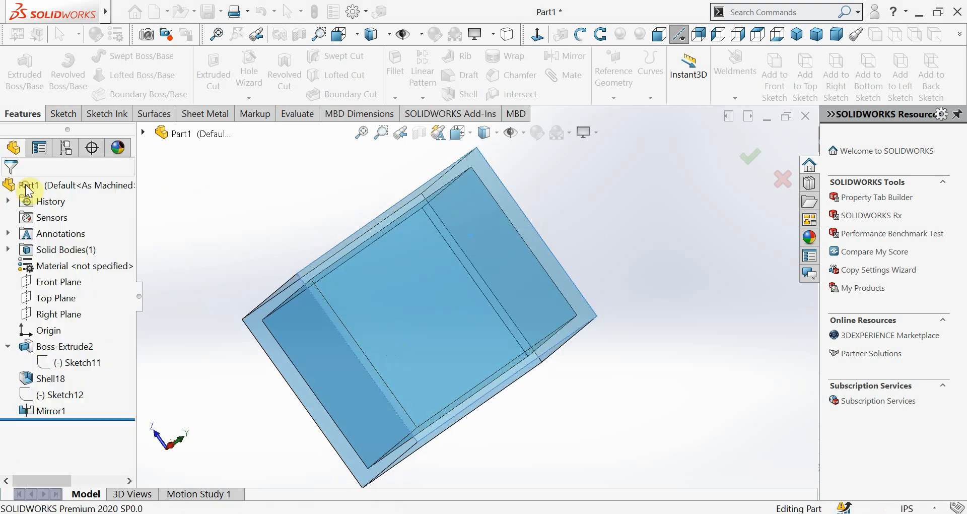
left_click(510, 267)
left_click(650, 301)
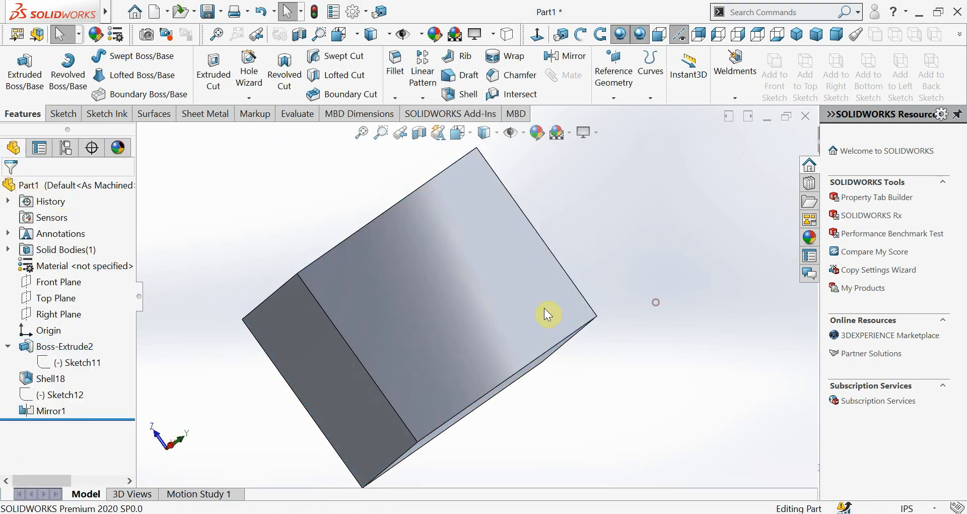
middle_click_drag(549, 315, 517, 242)
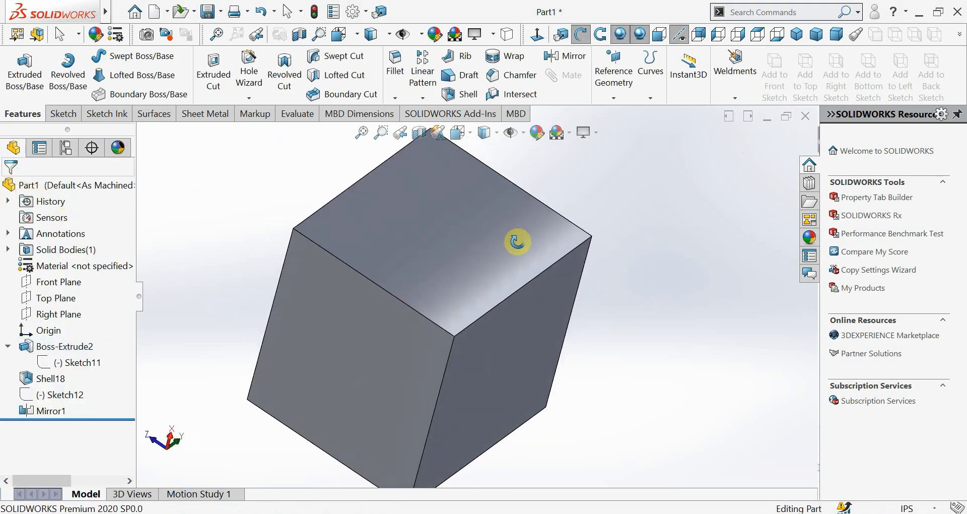
left_click(473, 253)
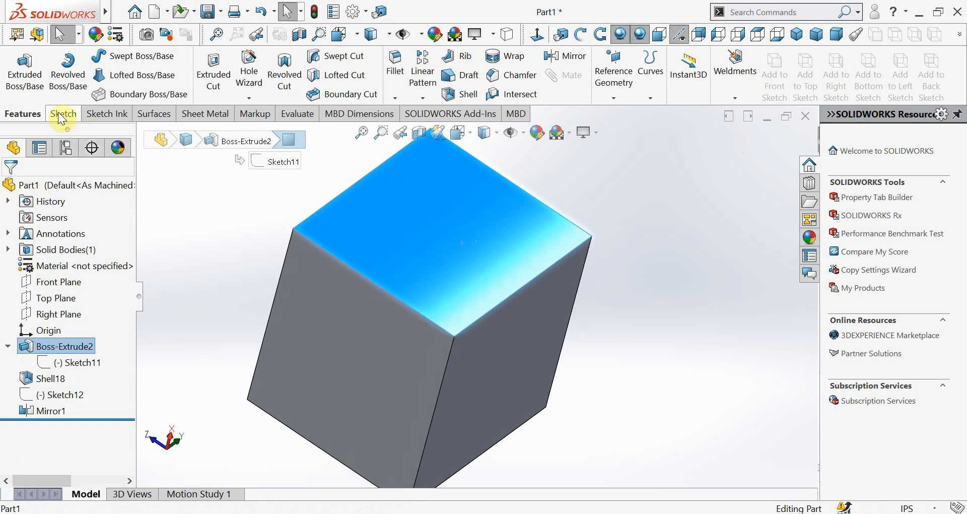
left_click(203, 61)
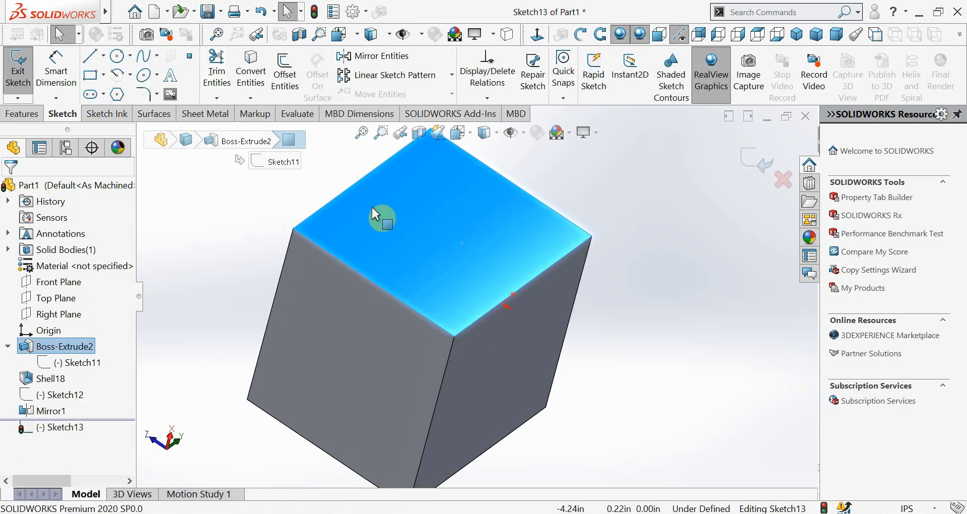
left_click(783, 180)
left_click(538, 274)
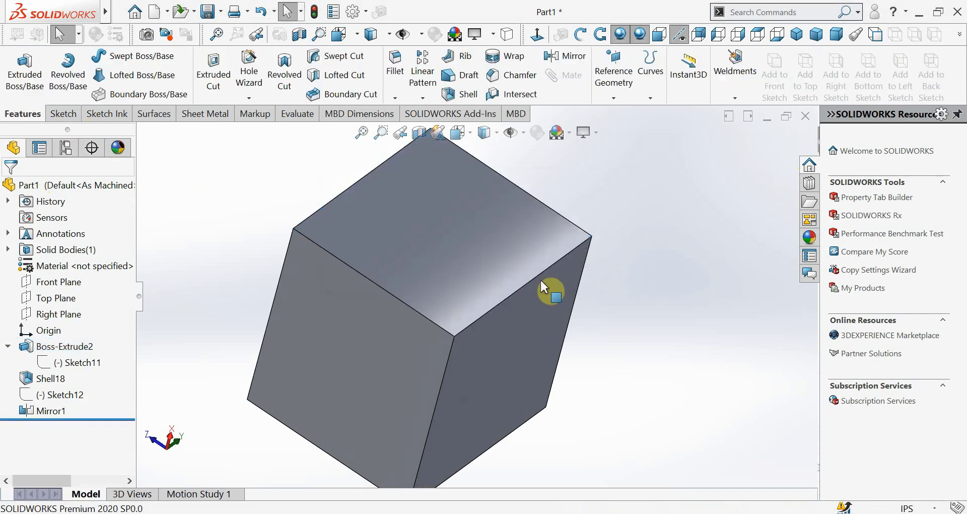
Sketch a corner rectangle about 3.85 by 4.30 in inside the edges of one closed outer face of the box
left_click(64, 114)
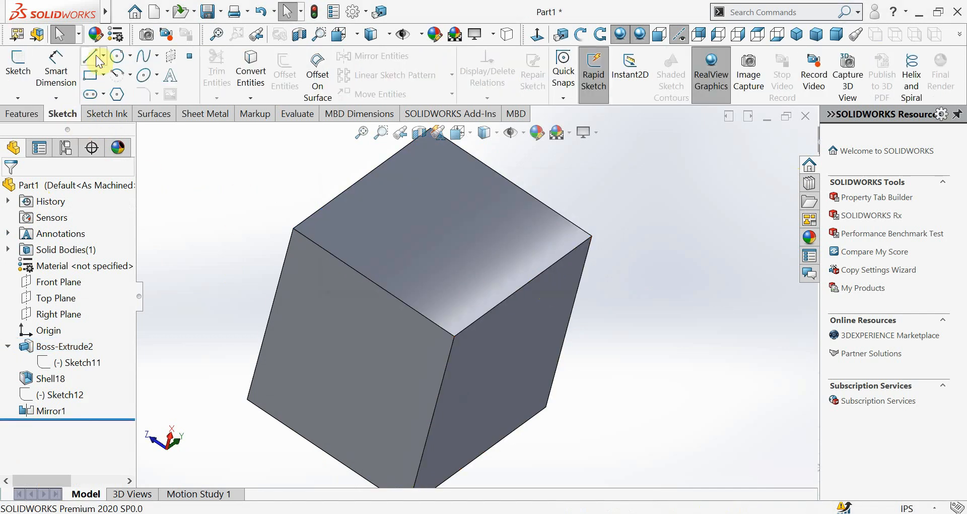
left_click(403, 198)
left_click(91, 74)
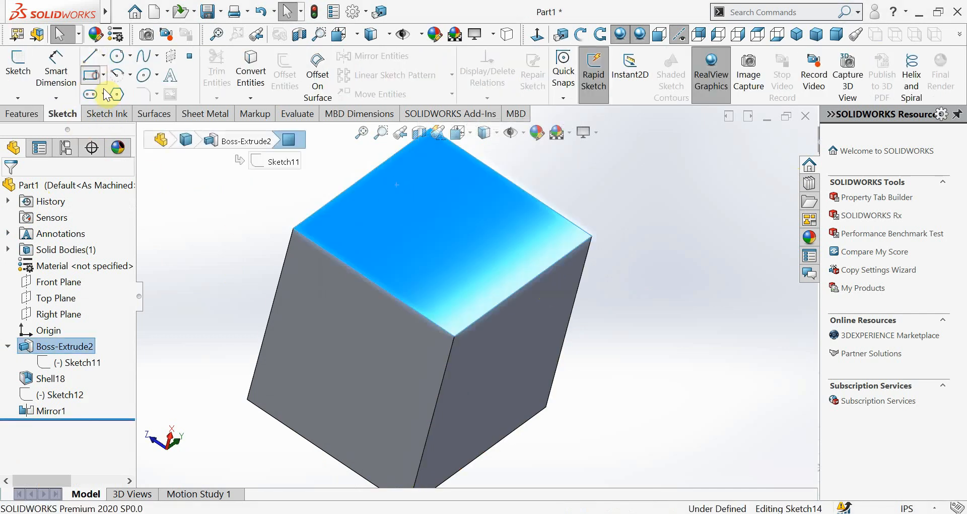
left_click(334, 223)
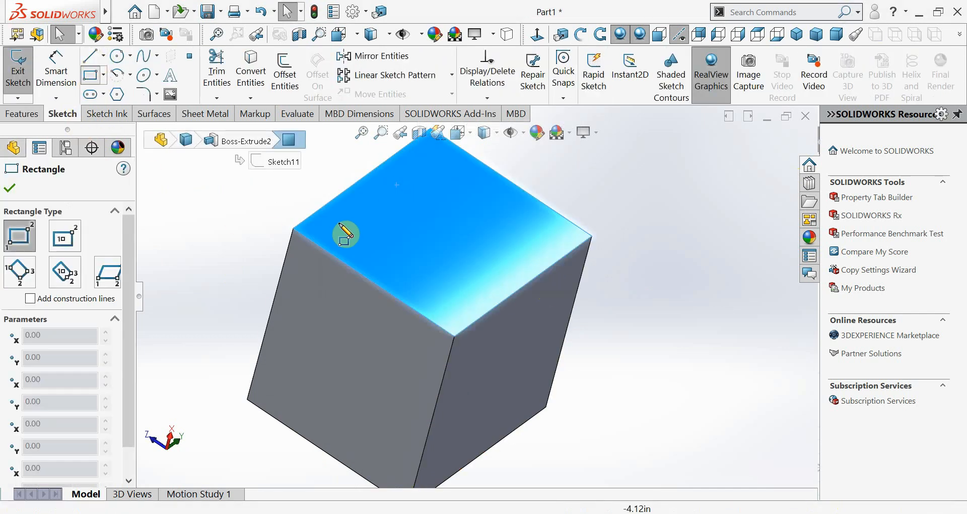
left_click(564, 228)
left_click(757, 171)
Cut the rectangle into the box with a Blind Extruded Cut 3.89 in deep
left_click(28, 113)
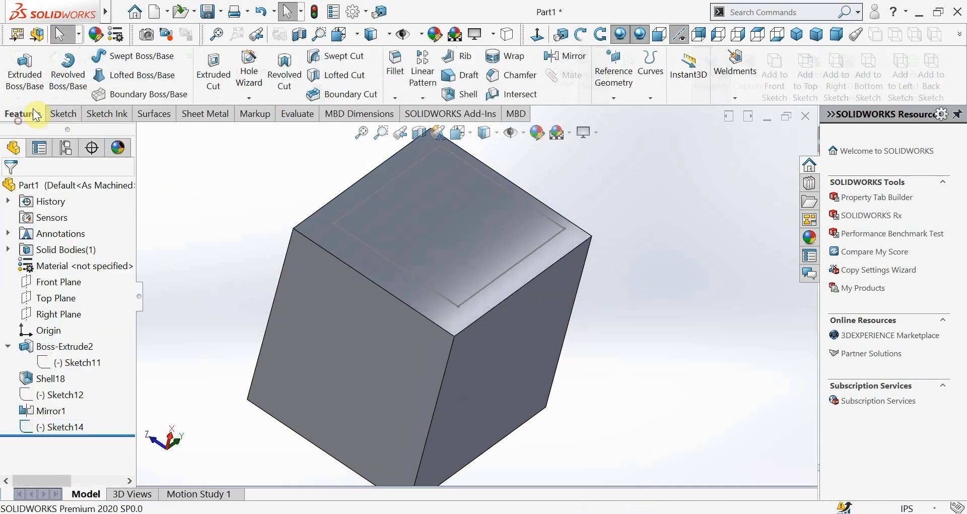
left_click(202, 64)
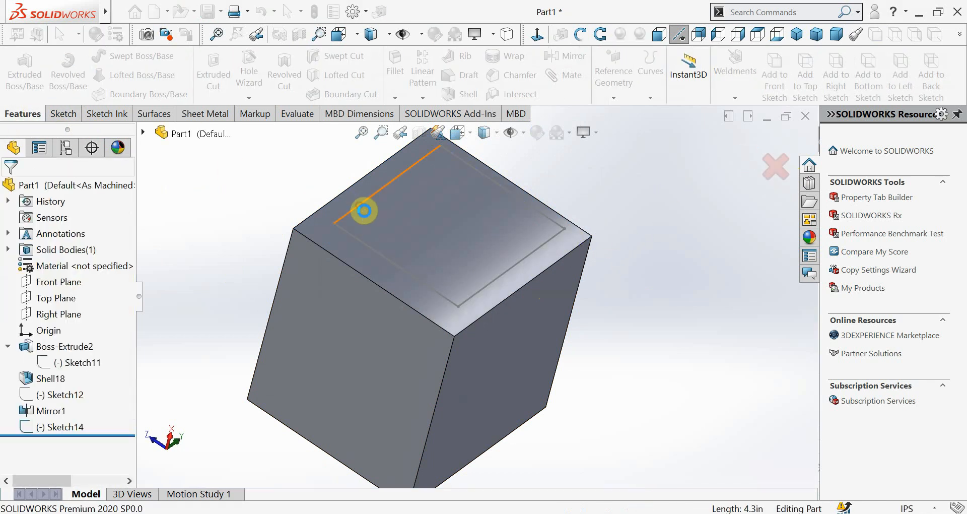
left_click(519, 273)
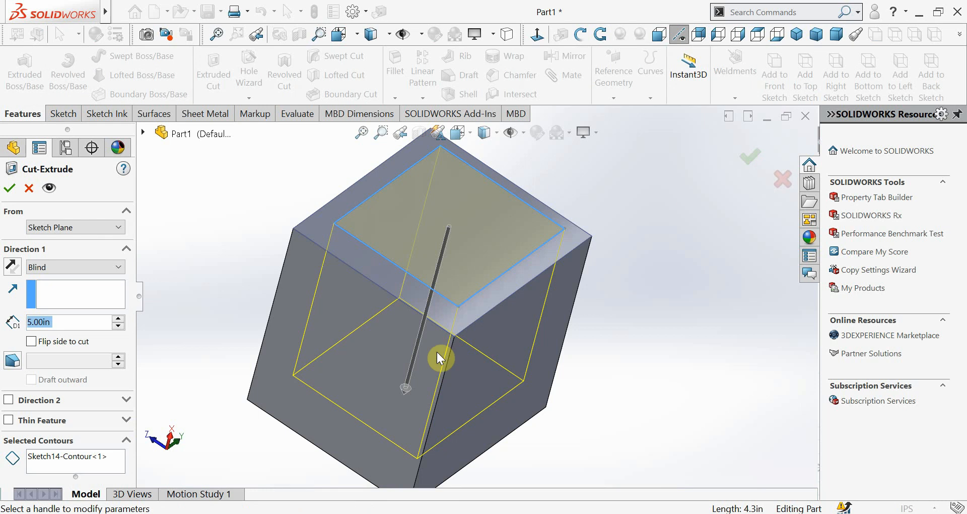
left_click(409, 388)
left_click(431, 341)
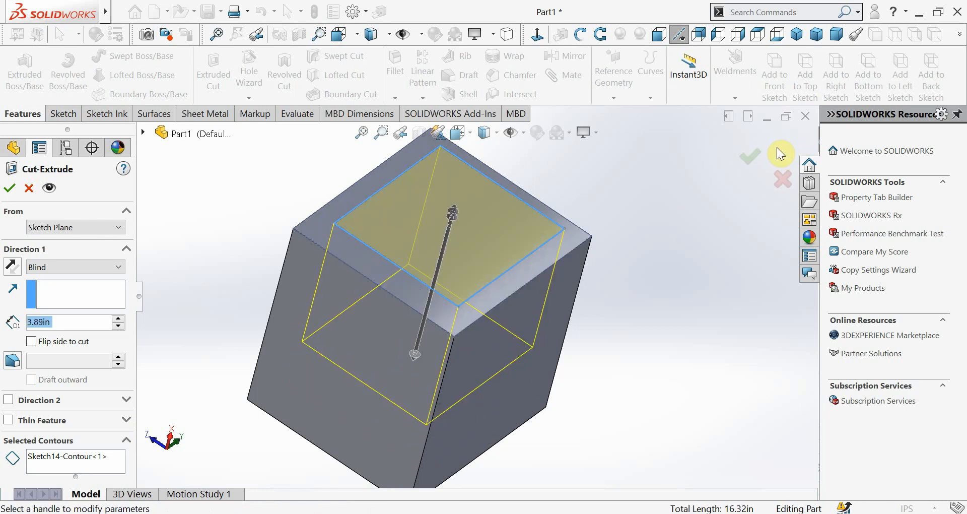
left_click(745, 159)
Examine the hollow interior of the mirrored box through the rectangular cut opening from several angles
middle_click_drag(622, 302, 492, 262)
scroll(447, 227, "down", 4)
scroll(494, 263, "up", 3)
middle_click_drag(502, 307, 470, 248)
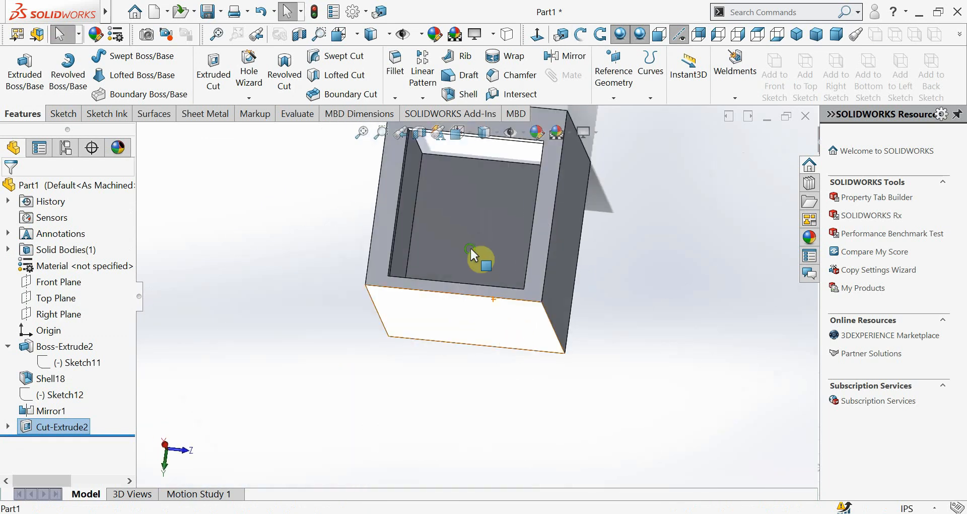
scroll(478, 221, "down", 6)
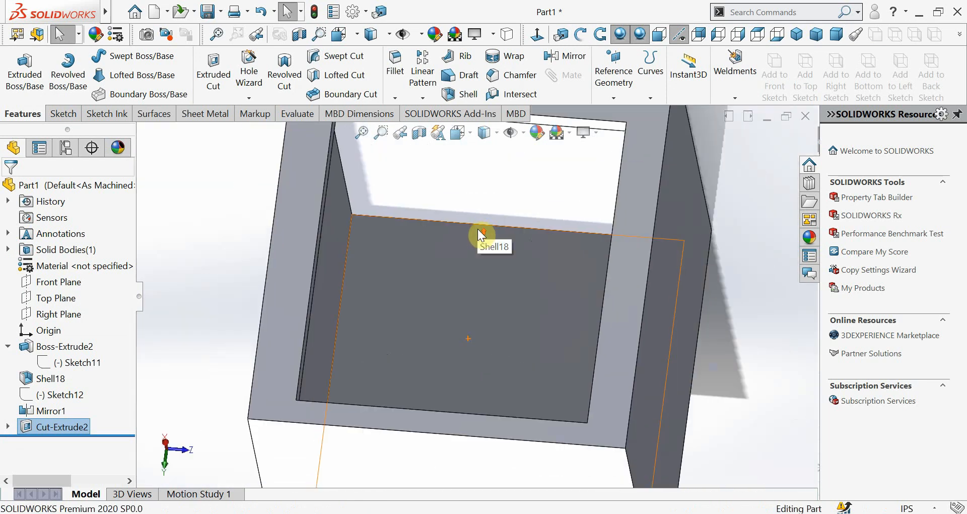
scroll(481, 234, "up", 5)
middle_click_drag(479, 270, 501, 355)
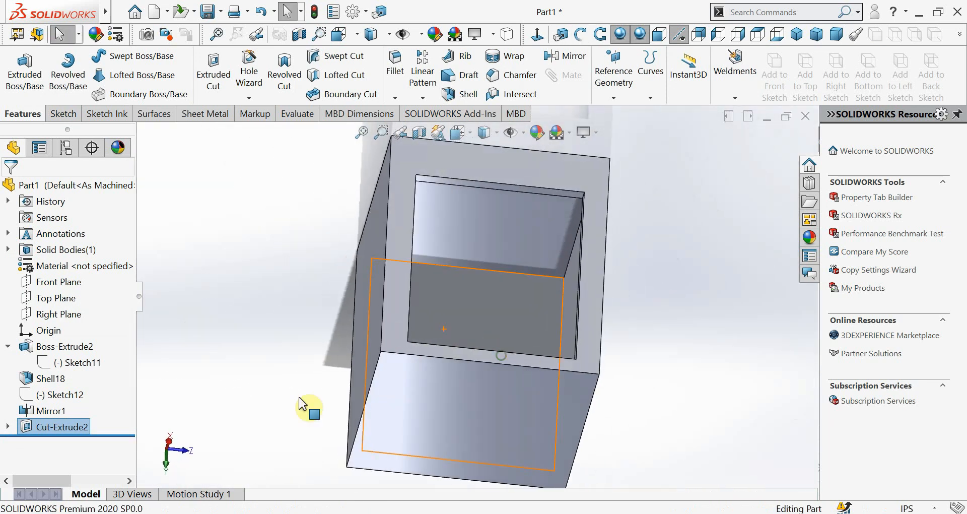
Delete the rectangular cut feature Cut-Extrude2 and its profile sketch, Sketch14
right_click(36, 427)
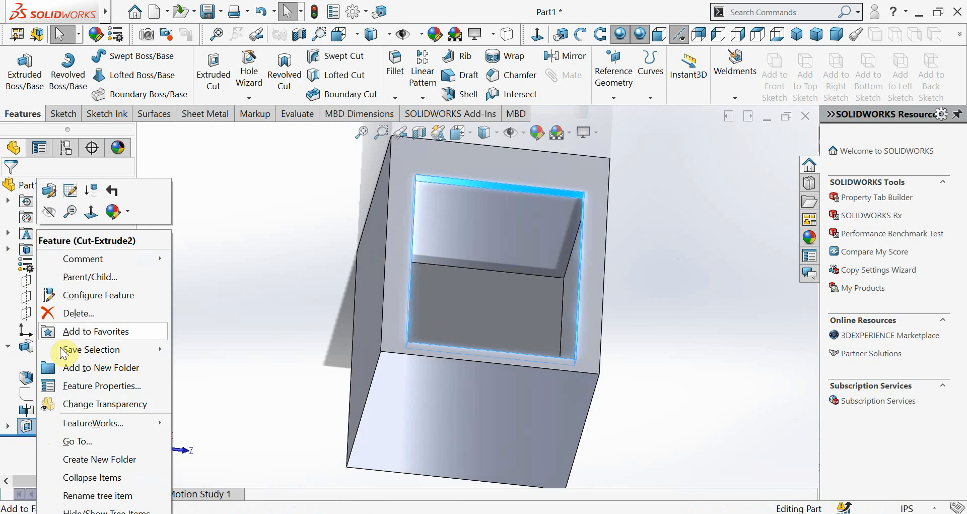
left_click(72, 315)
left_click(398, 184)
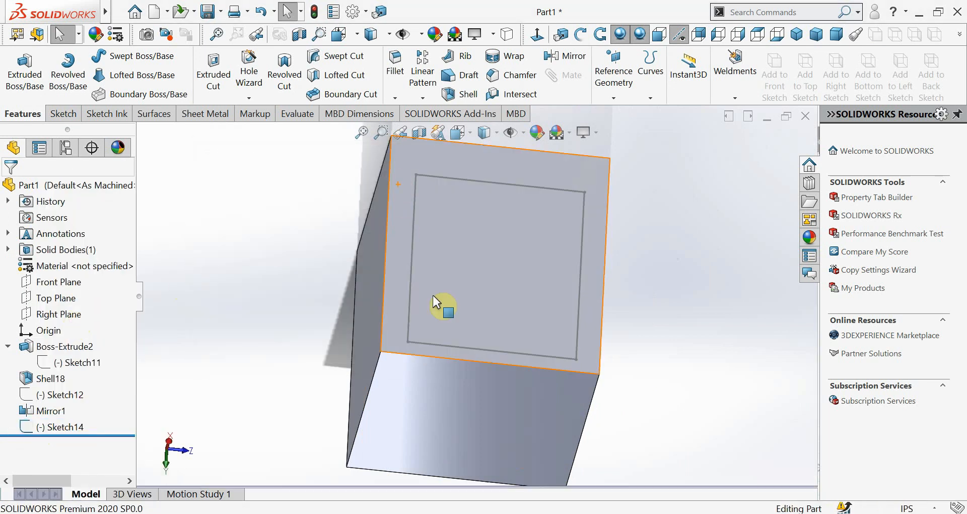
right_click(49, 427)
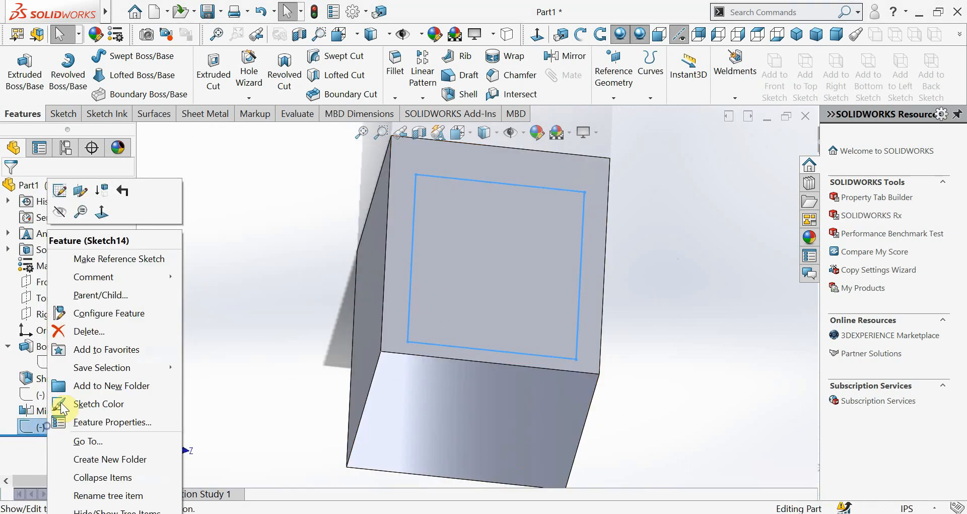
left_click(89, 333)
left_click(423, 185)
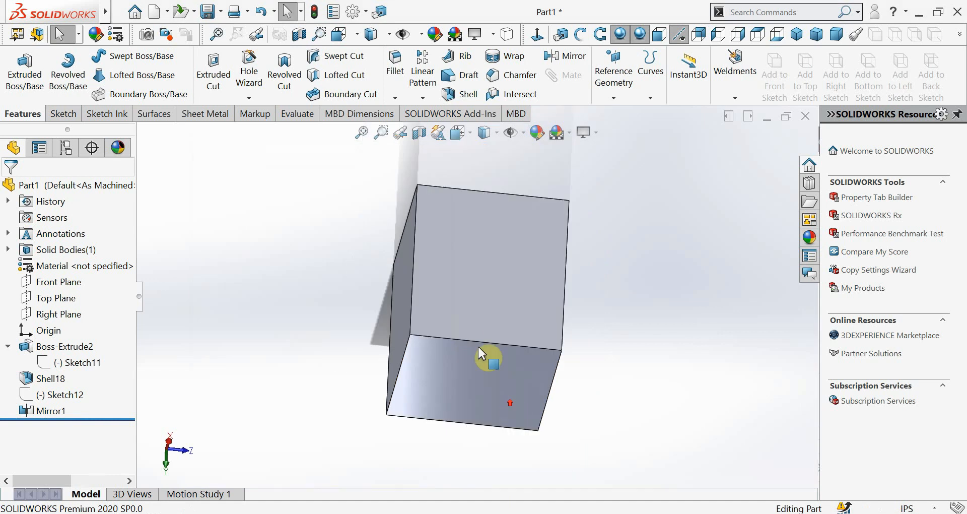
middle_click_drag(481, 352, 535, 250)
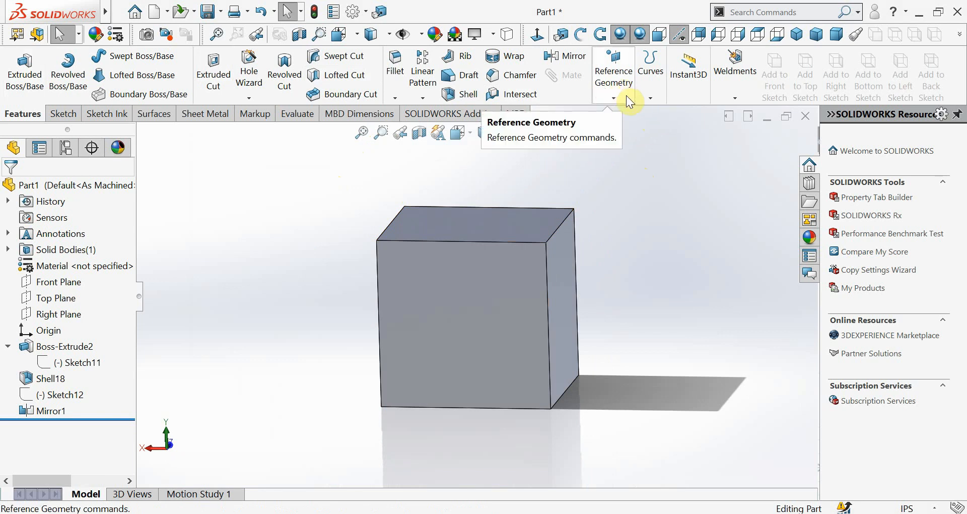
left_click(606, 97)
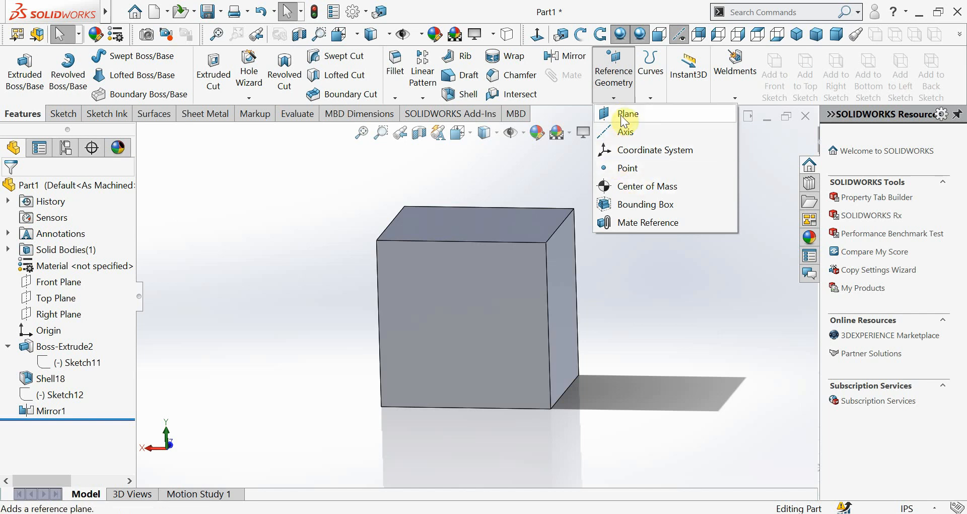
left_click(622, 116)
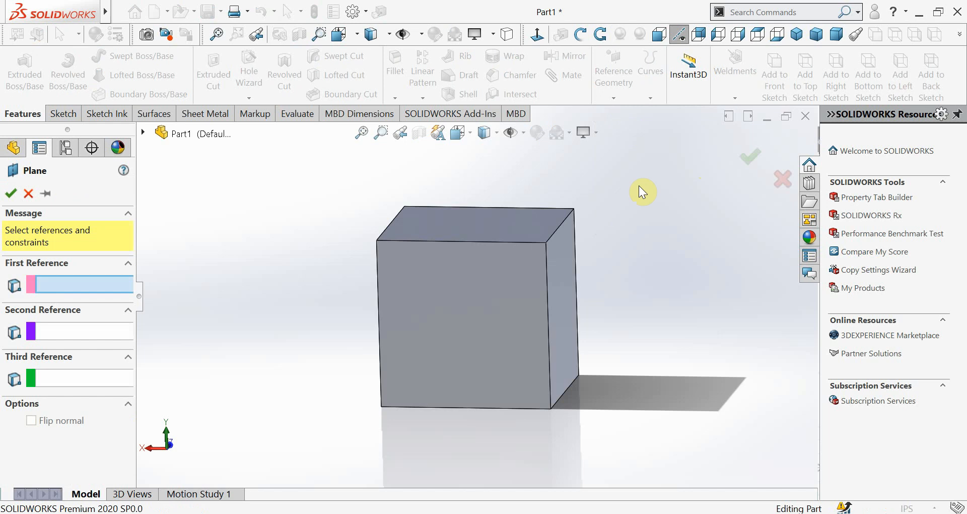
scroll(638, 189, "up", 2)
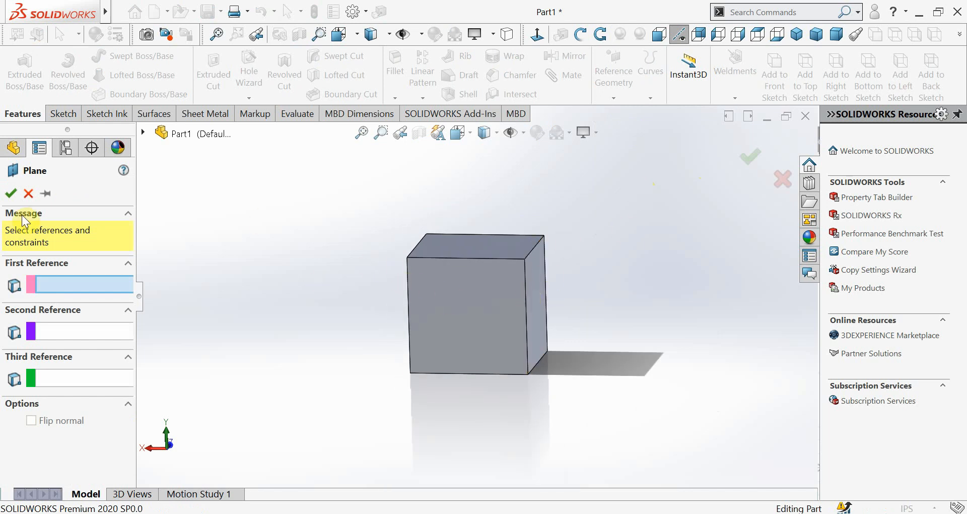
left_click(28, 194)
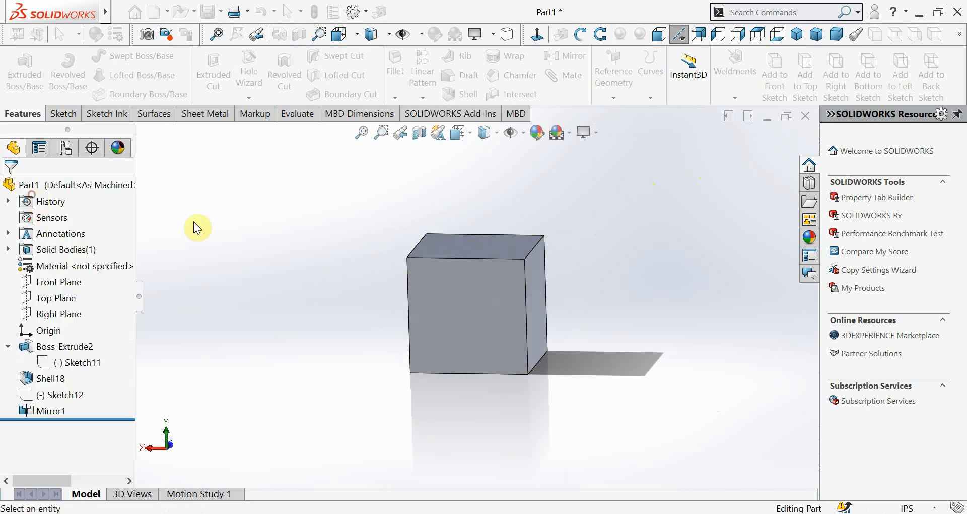
Select the Front Plane and examine its position relative to the box from several angles
left_click(40, 285)
scroll(270, 320, "up", 6)
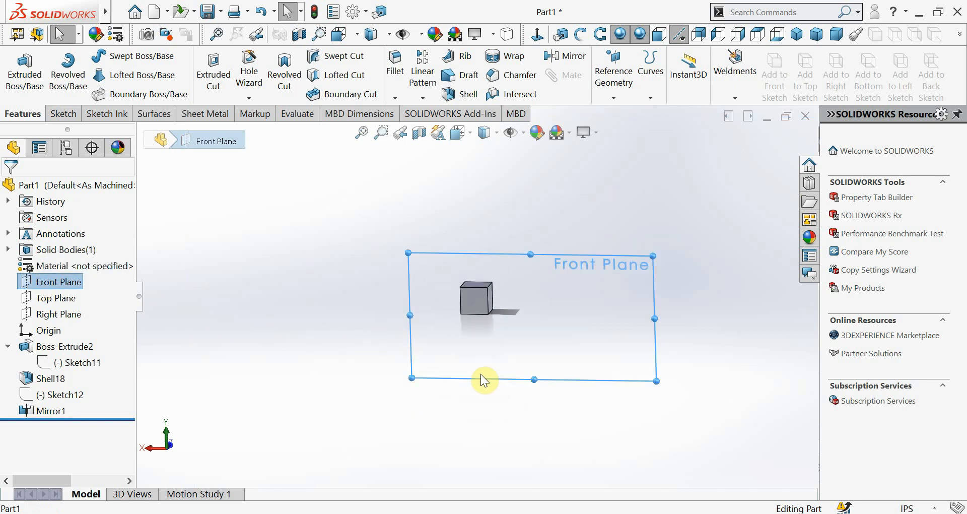
middle_click_drag(526, 358, 408, 307)
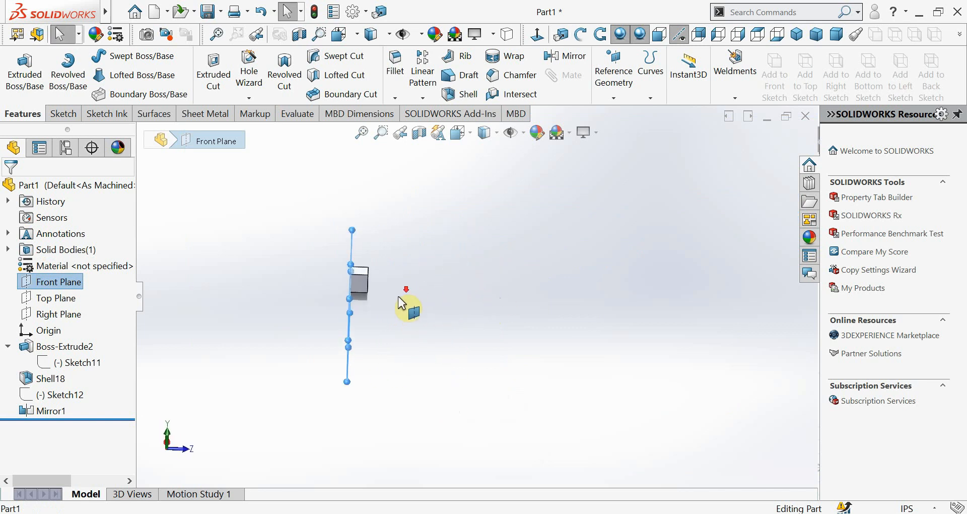
scroll(395, 297, "down", 4)
scroll(348, 333, "down", 1)
middle_click_drag(371, 342, 347, 329)
scroll(349, 323, "up", 2)
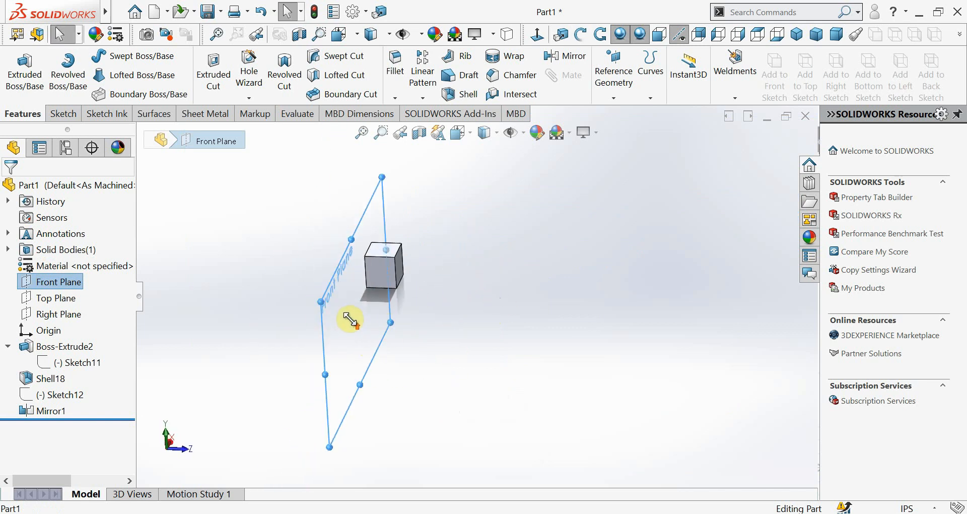
scroll(352, 320, "down", 1)
middle_click_drag(448, 322, 429, 337, "ctrl")
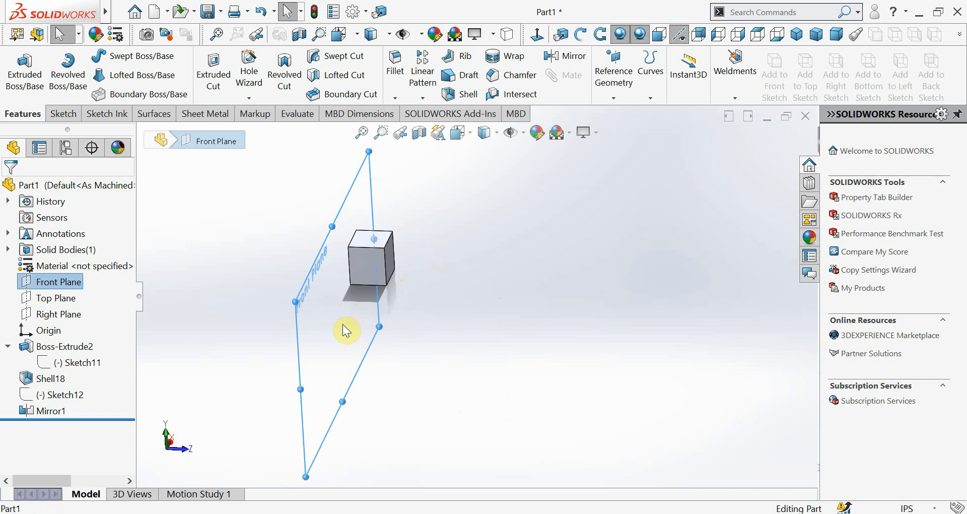
middle_click_drag(346, 331, 369, 346)
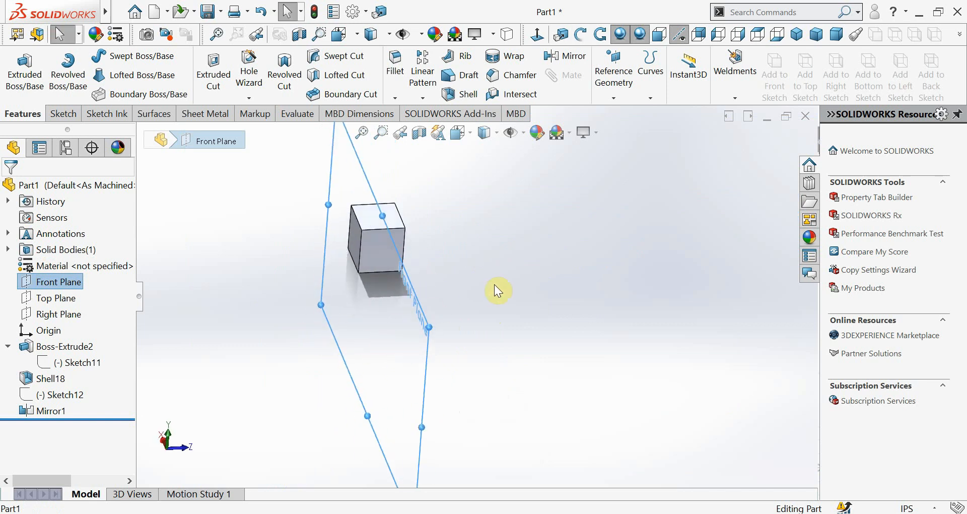
middle_click_drag(416, 370, 362, 341)
middle_click_drag(456, 337, 434, 306)
middle_click_drag(324, 302, 335, 308)
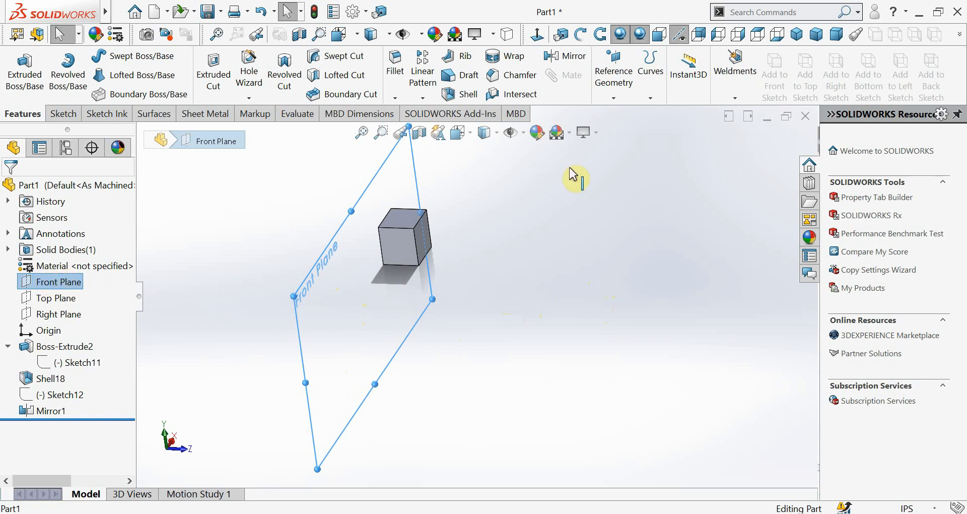
Set up a reference plane offset 5.00 in from the Front Plane, first previewing the Parallel, Perpendicular, Coincident and 90-degree angle constraints
left_click(614, 95)
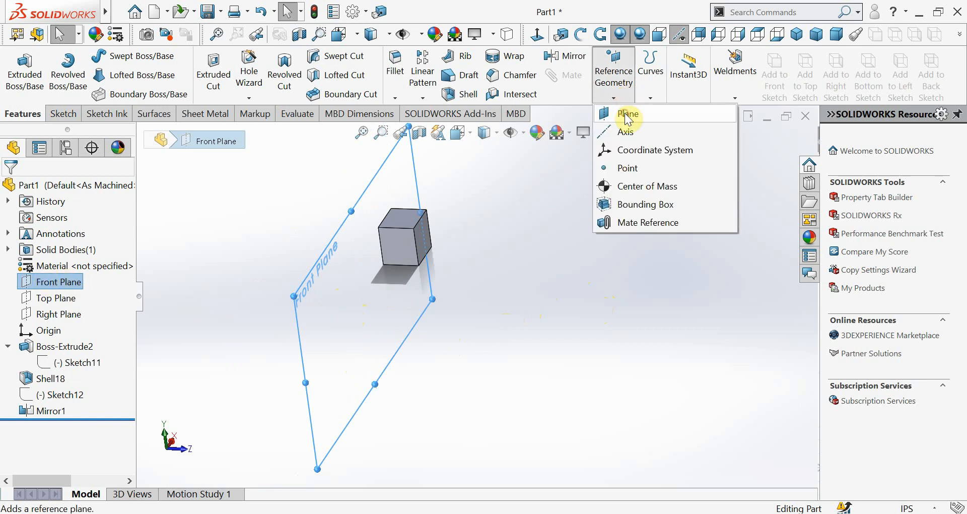
left_click(626, 114)
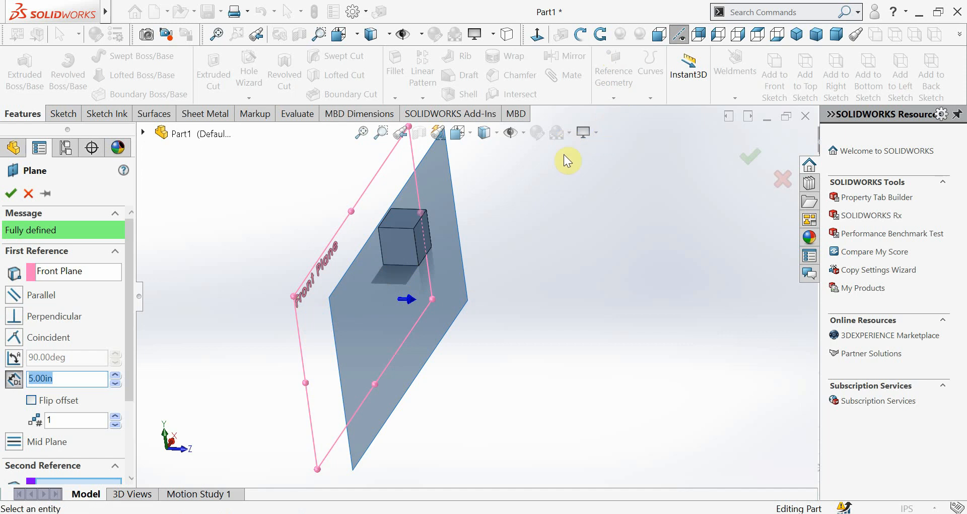
left_click(20, 299)
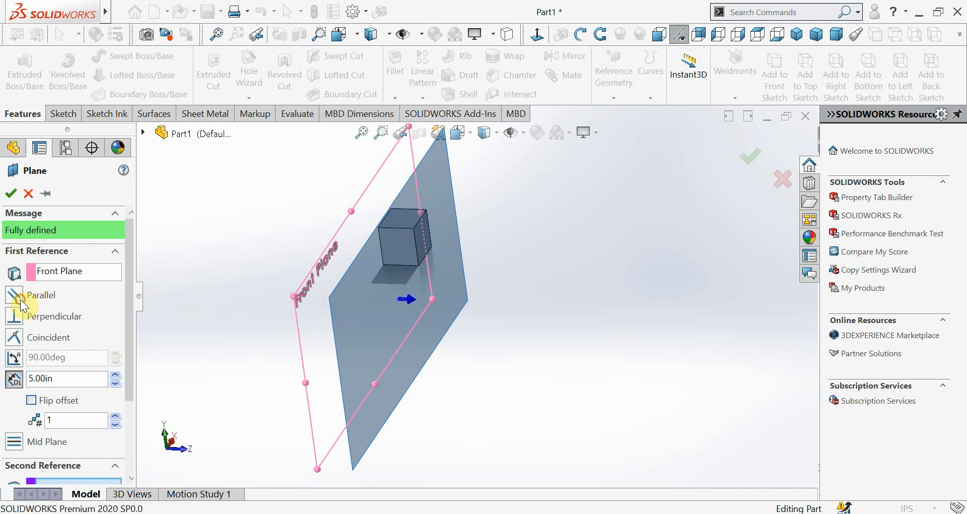
left_click(18, 329)
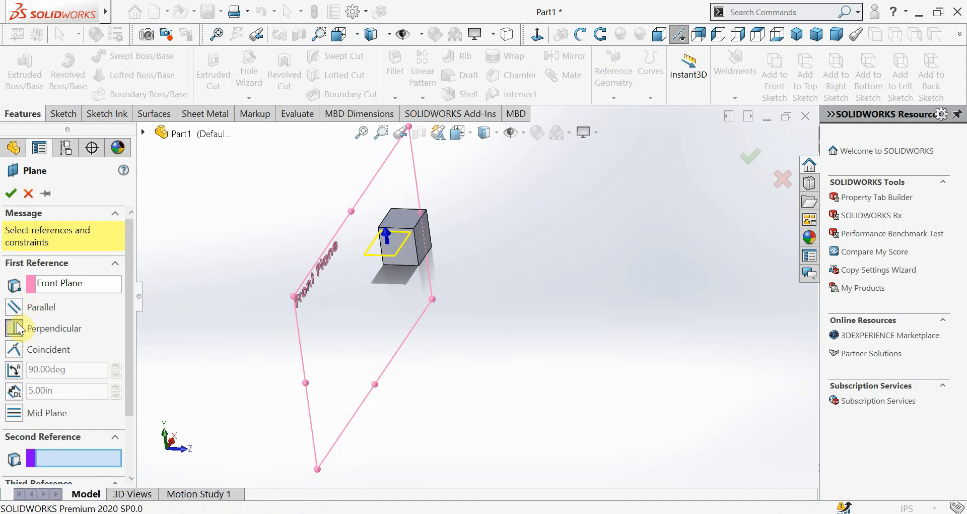
left_click(20, 350)
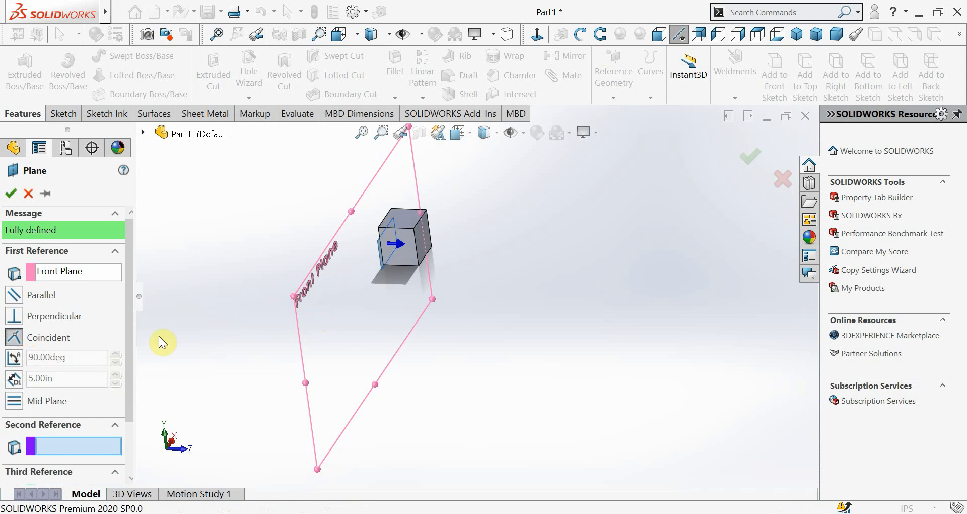
left_click(16, 359)
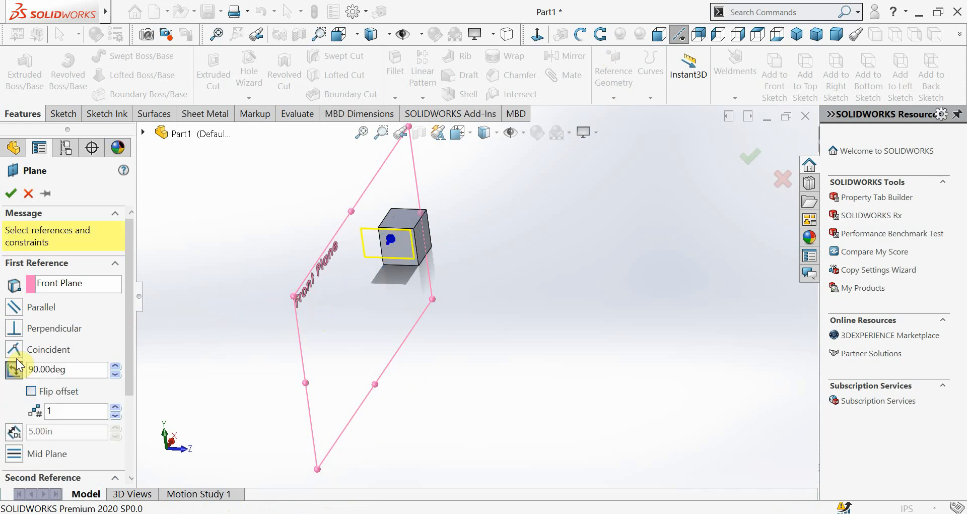
left_click(14, 431)
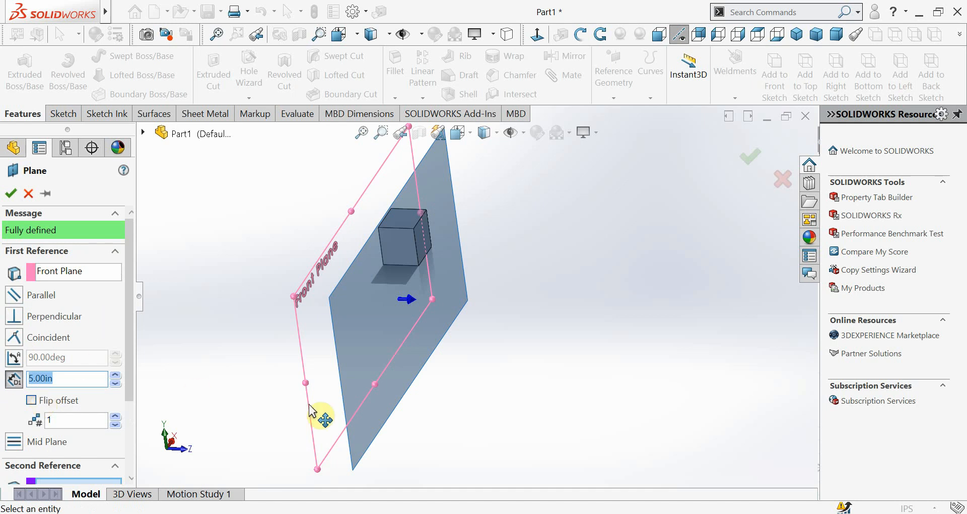
Switch to Photos and view the tumbler image e2.jpg
mouse_move(599, 511)
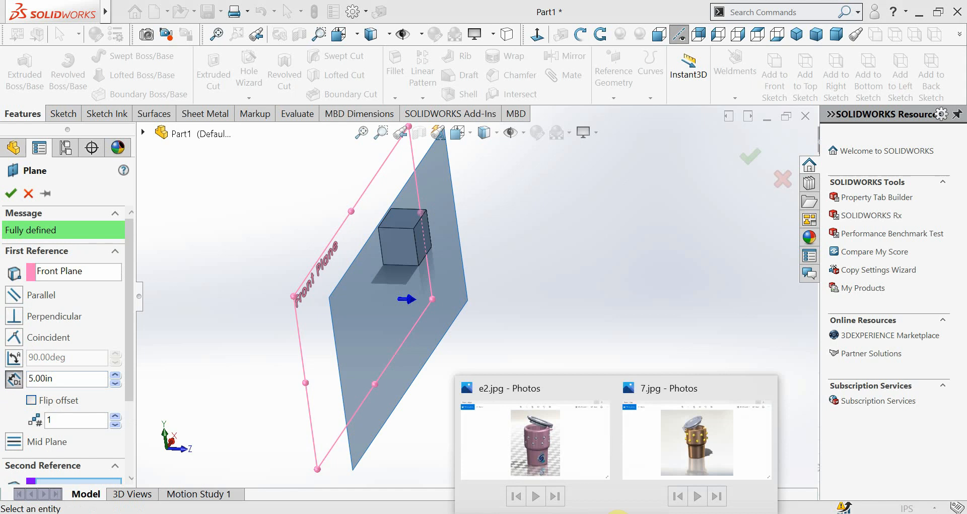
left_click(528, 453)
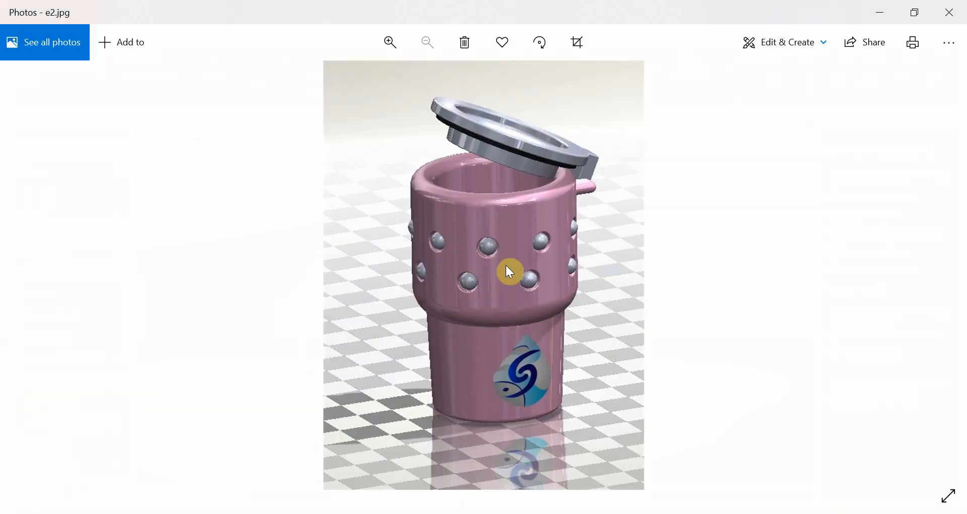
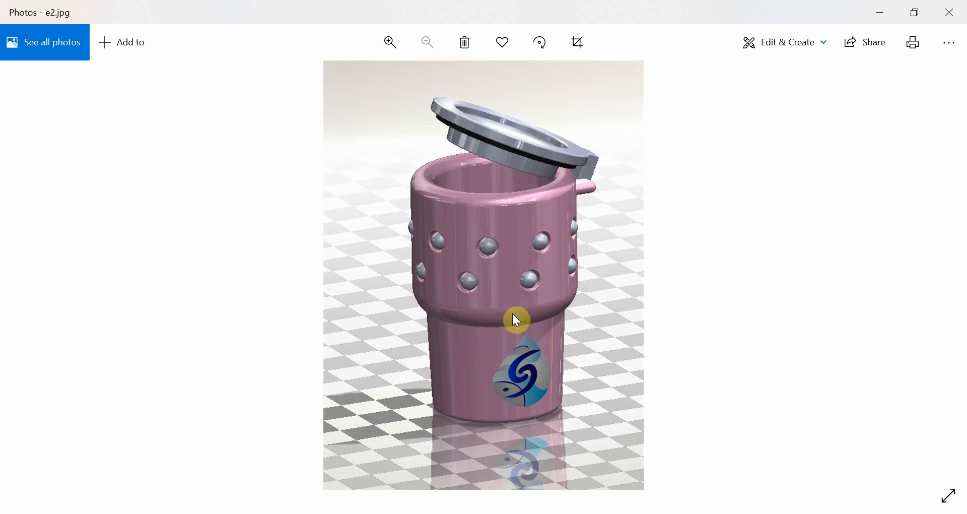
Switch back to SOLIDWORKS and set the reference plane's offset from the Front Plane to 6.00 in
left_click(575, 513)
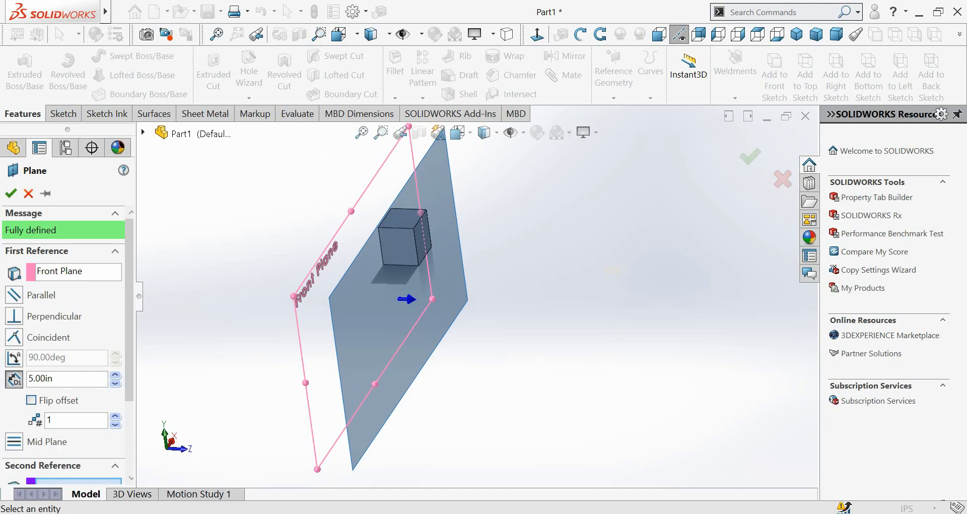
left_click(759, 513)
left_click(759, 513)
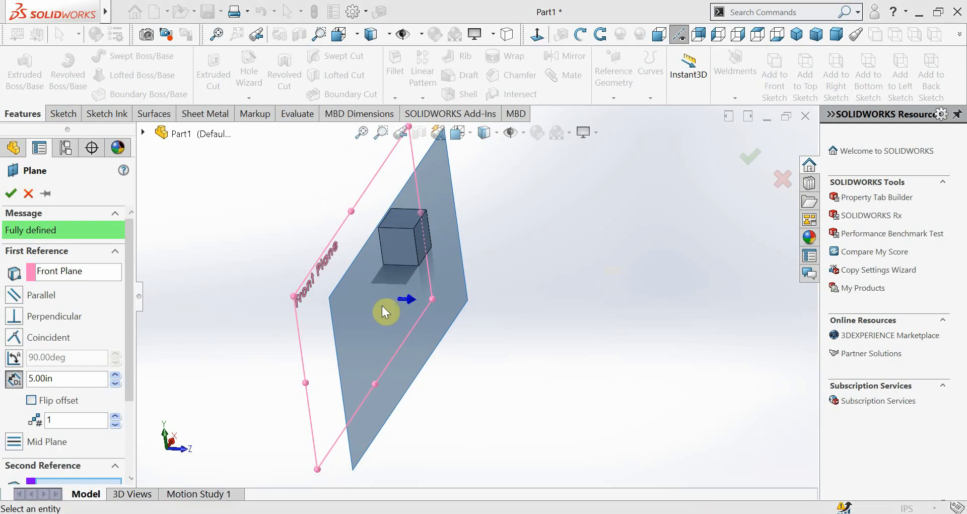
double_click(37, 378)
type("6")
key("Return")
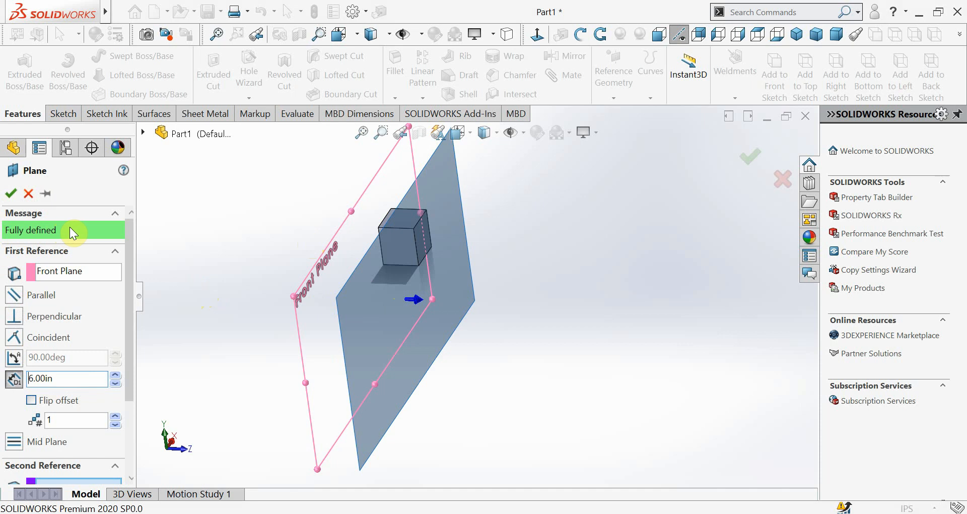
Try a plane parallel to the Front Plane, with a vertical box edge and its adjacent face as second and third references
left_click(15, 295)
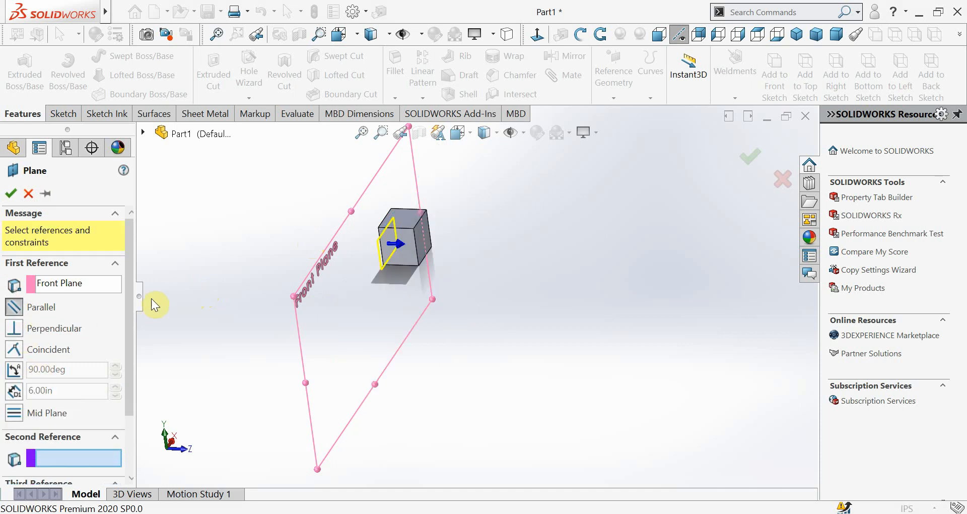
left_click(415, 249)
left_click(416, 248)
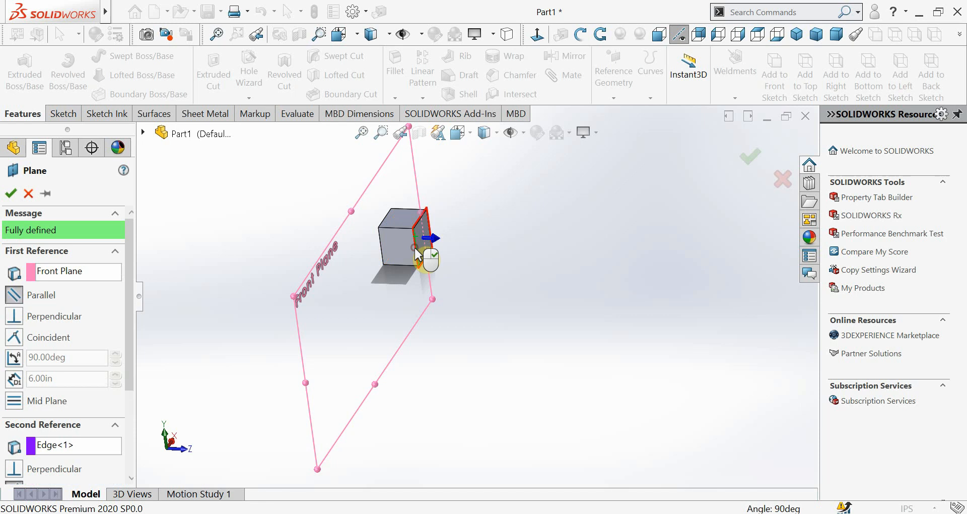
left_click(404, 249)
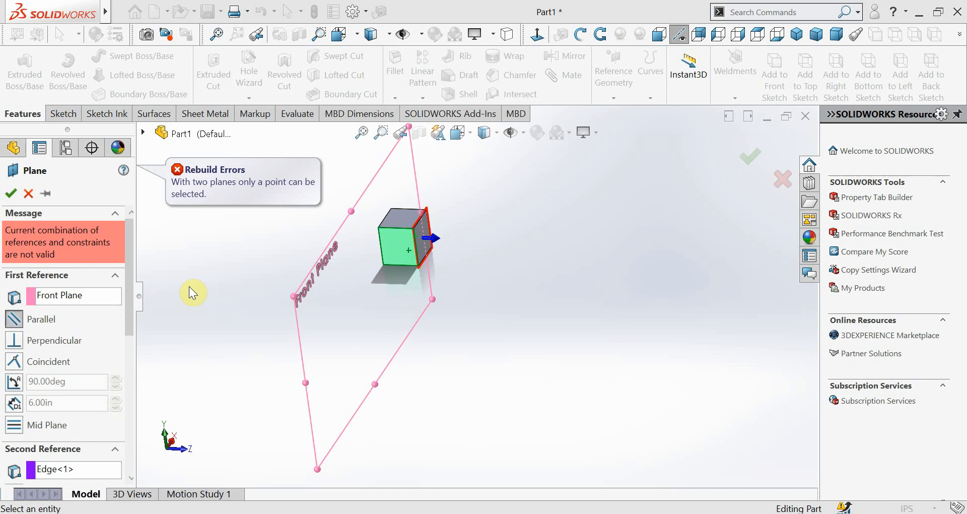
Try an offset distance constraint, remove the Front Plane and box face references, and cancel the reference plane
left_click(15, 404)
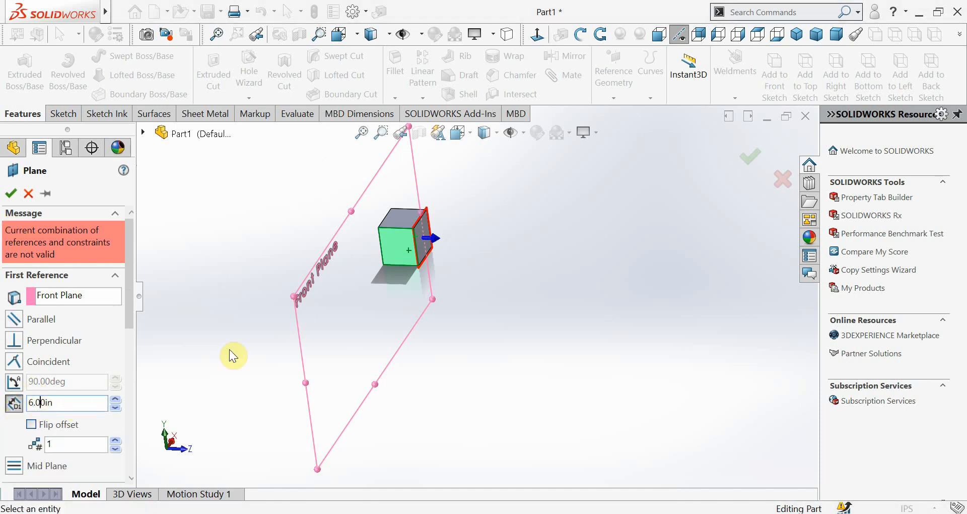
left_click(114, 297)
right_click(121, 313)
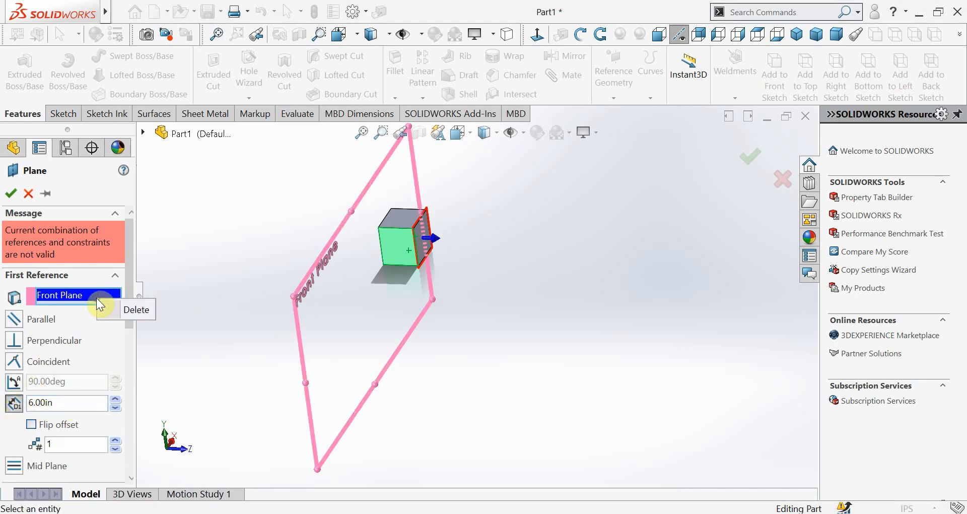
left_click(127, 310)
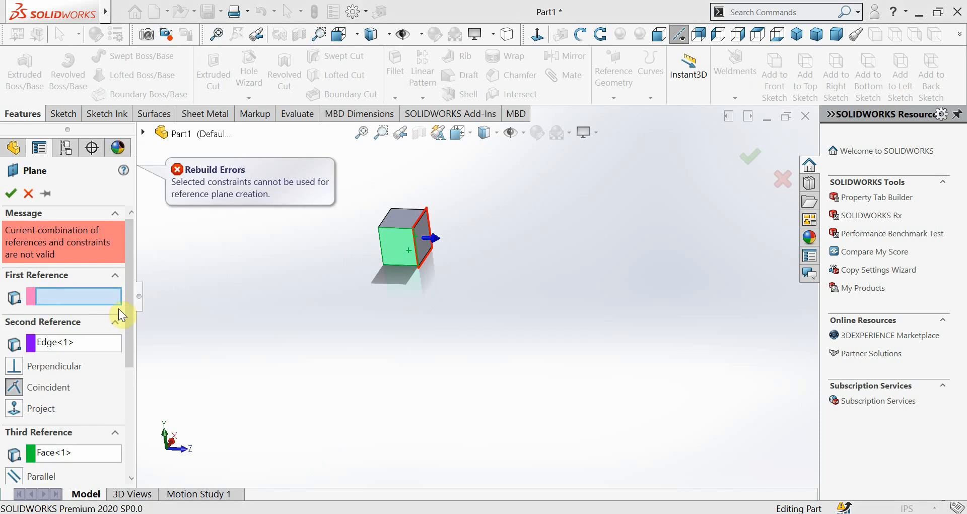
left_click(88, 460)
right_click(89, 459)
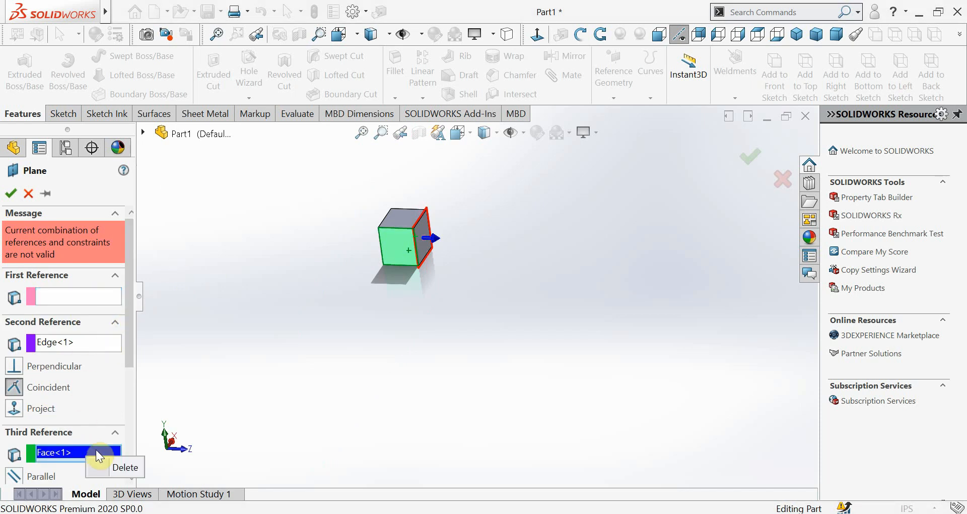
left_click(123, 464)
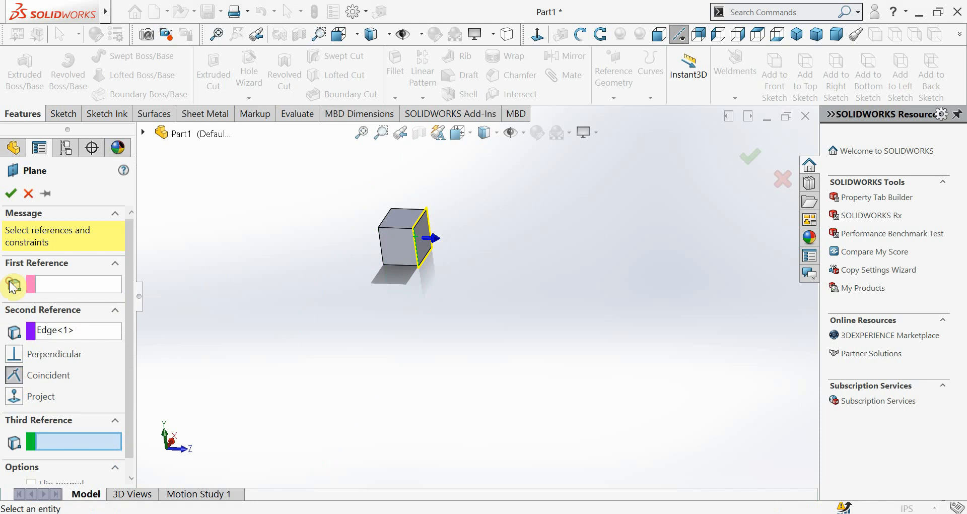
left_click(28, 193)
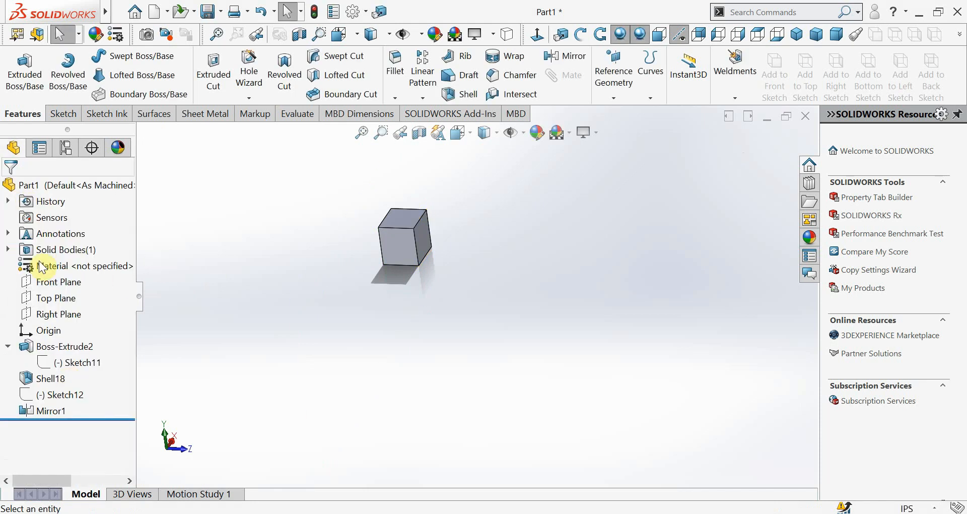
Create a reference plane offset 6.00 in from the Front Plane
left_click(28, 295)
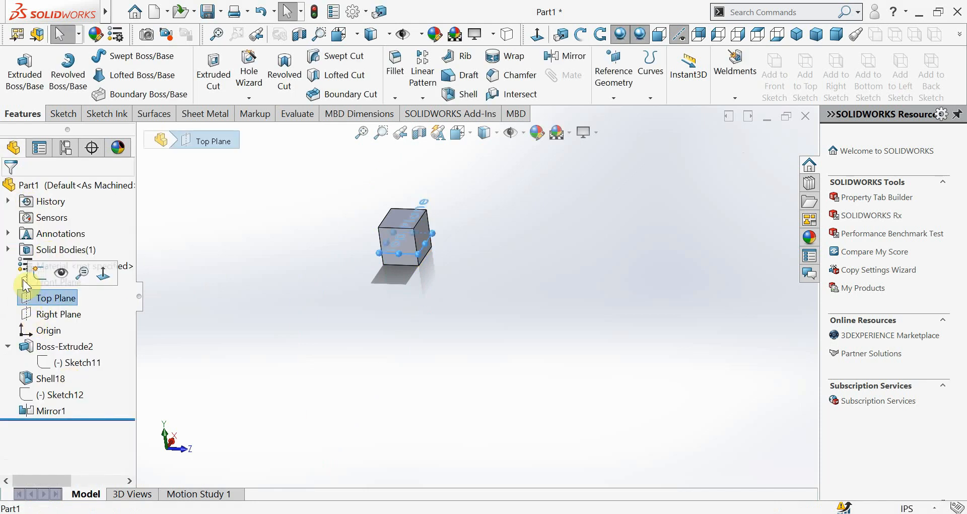
left_click(23, 280)
left_click(607, 91)
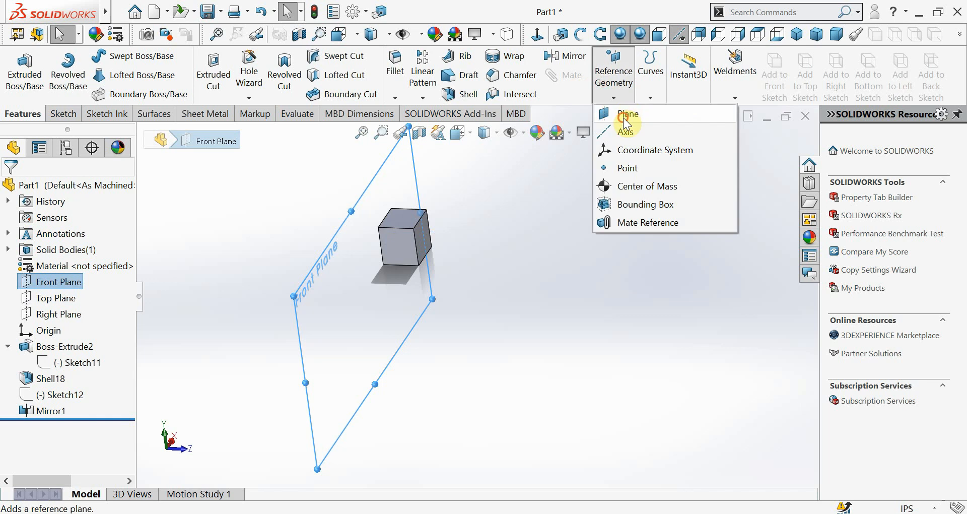
left_click(626, 112)
left_click(43, 378)
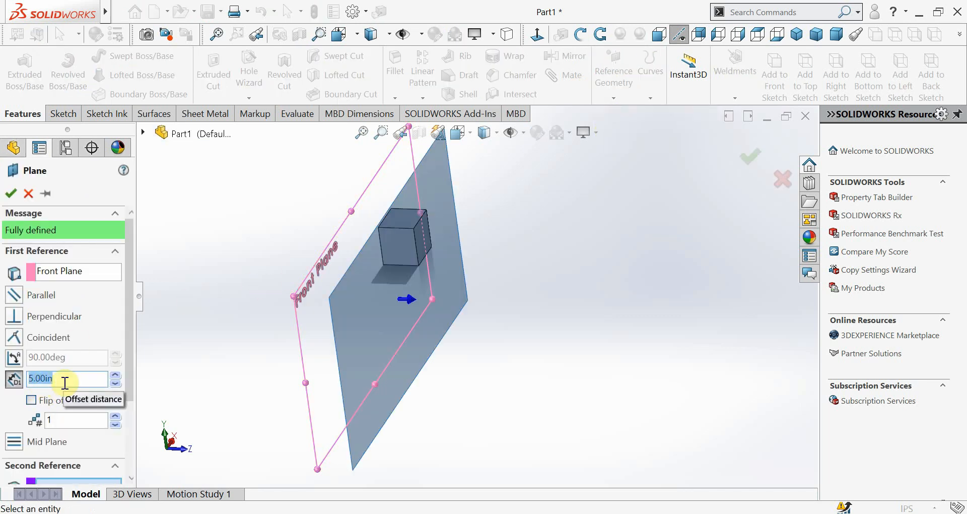
type("6")
key("Return")
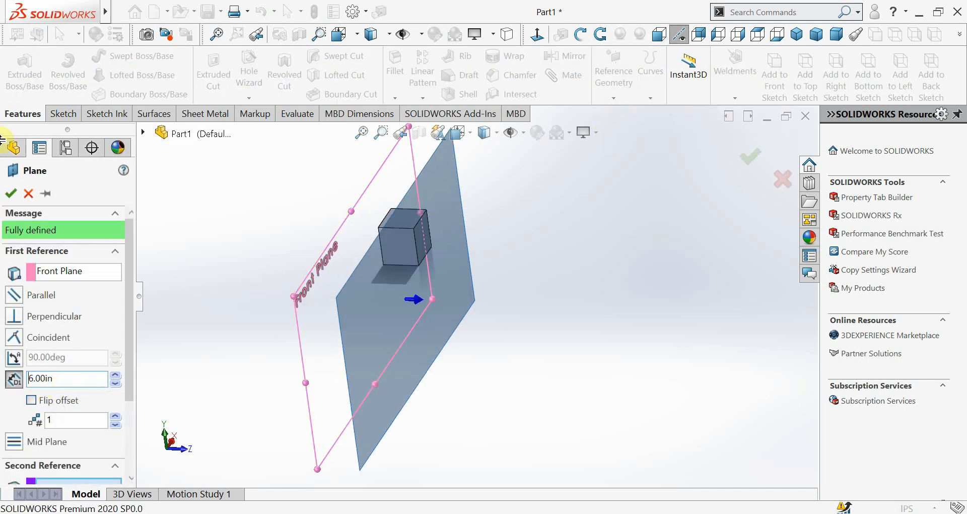
left_click(10, 193)
middle_click_drag(422, 298, 391, 287)
left_click(392, 284)
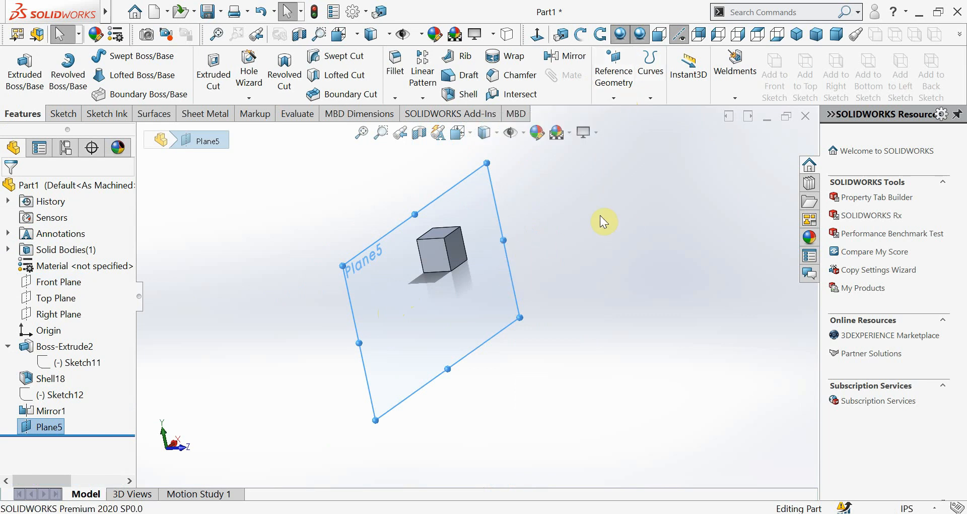
Delete the remaining four-sided sketch, Sketch11, from the part
left_click(734, 99)
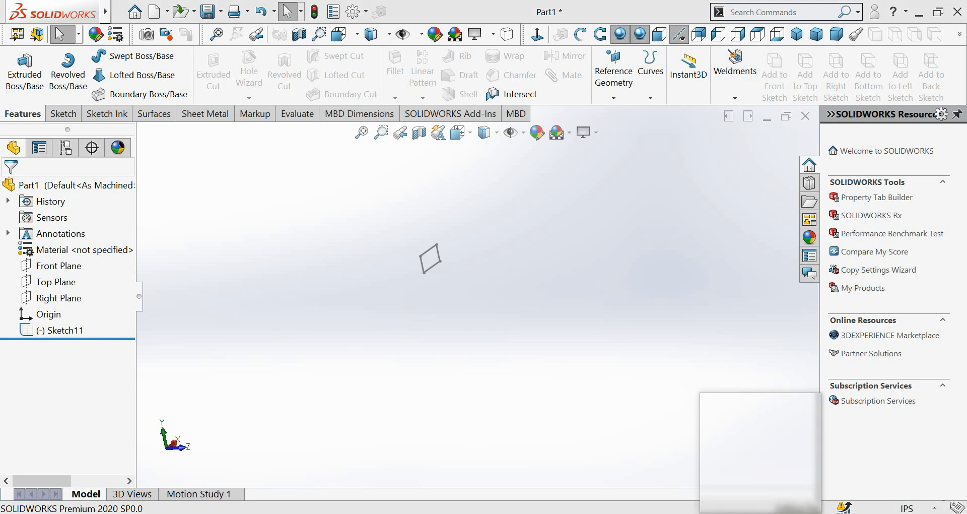
scroll(362, 222, "down", 3)
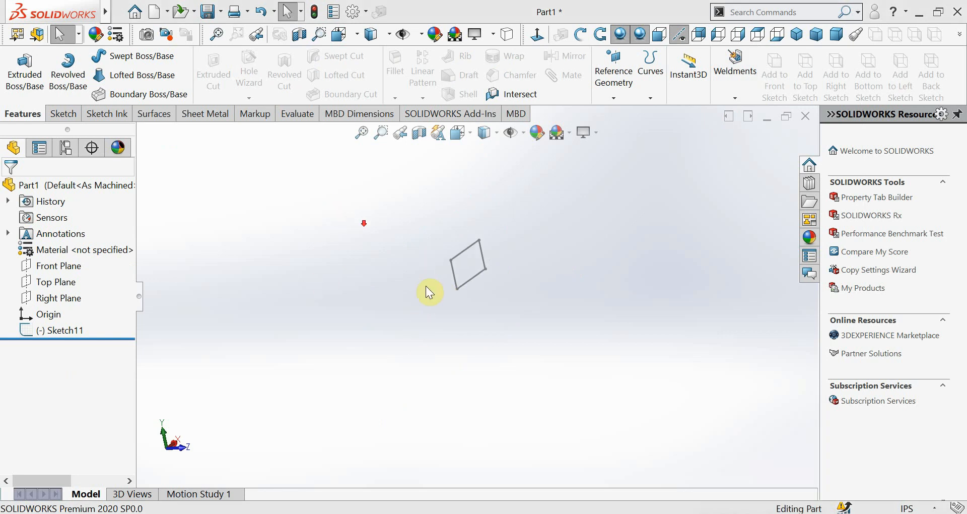
scroll(492, 190, "down", 4)
scroll(461, 321, "up", 2)
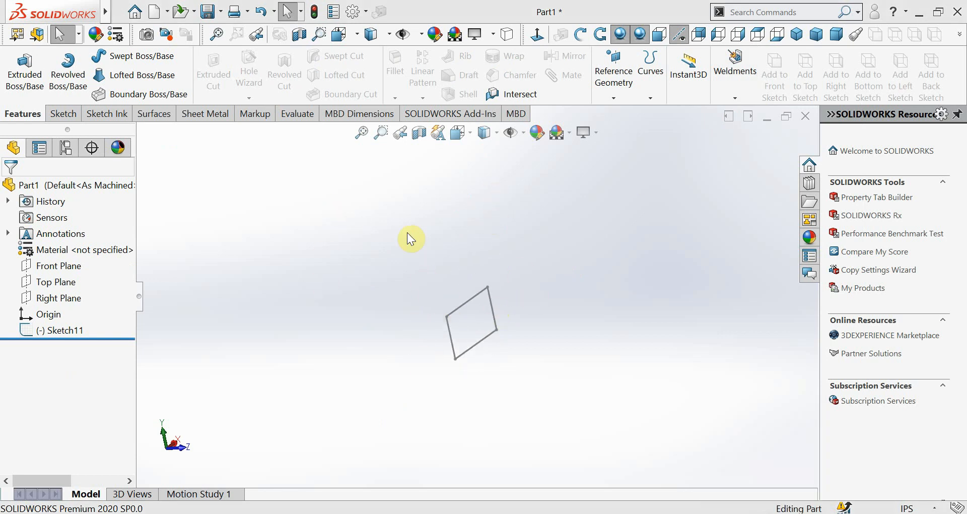
mouse_move(408, 235)
left_mouse_down()
mouse_move(593, 384)
mouse_move(592, 397)
left_mouse_up()
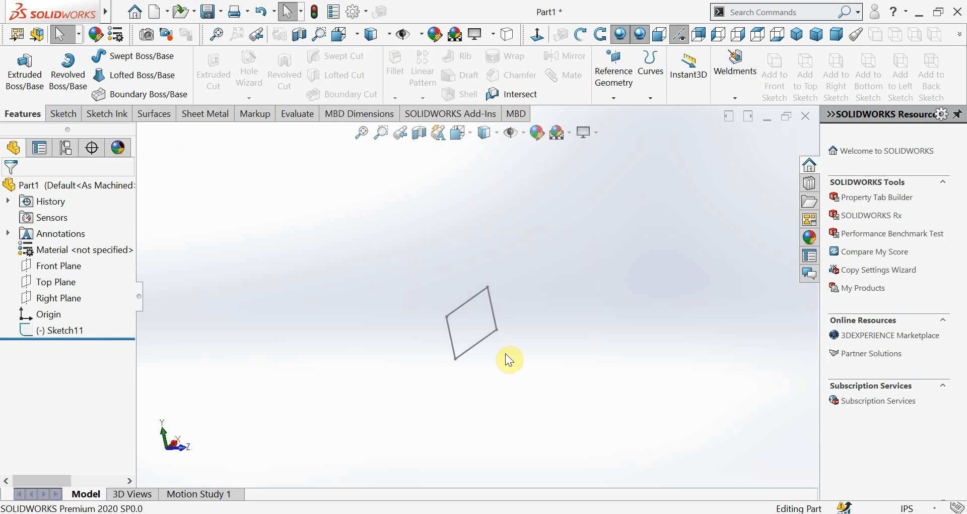
left_click(479, 341)
left_click(490, 298, "ctrl")
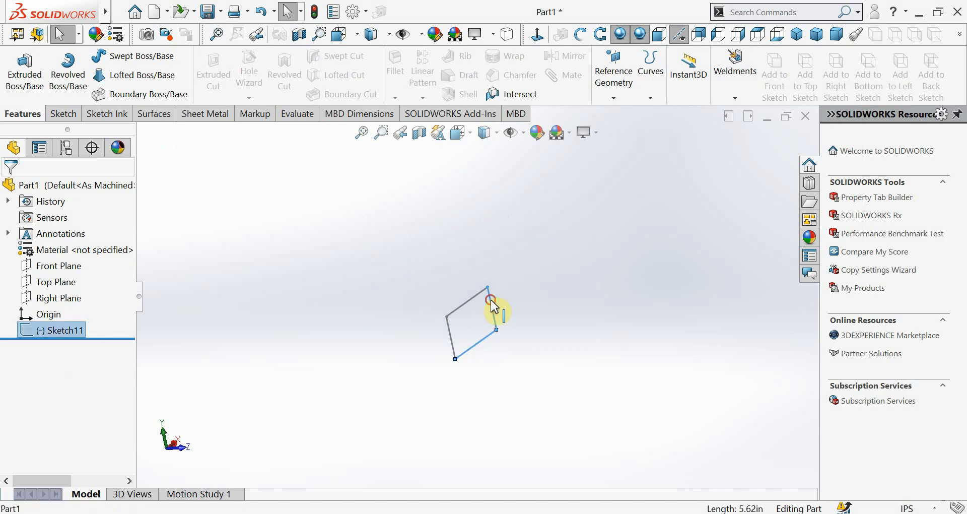
left_click(473, 296, "ctrl")
left_click(452, 338, "ctrl")
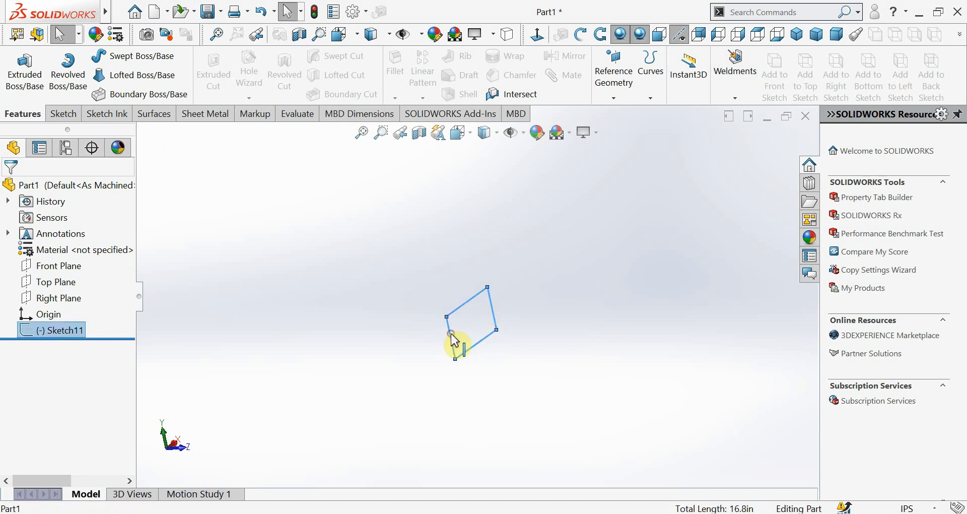
right_click(453, 340)
left_click(493, 456)
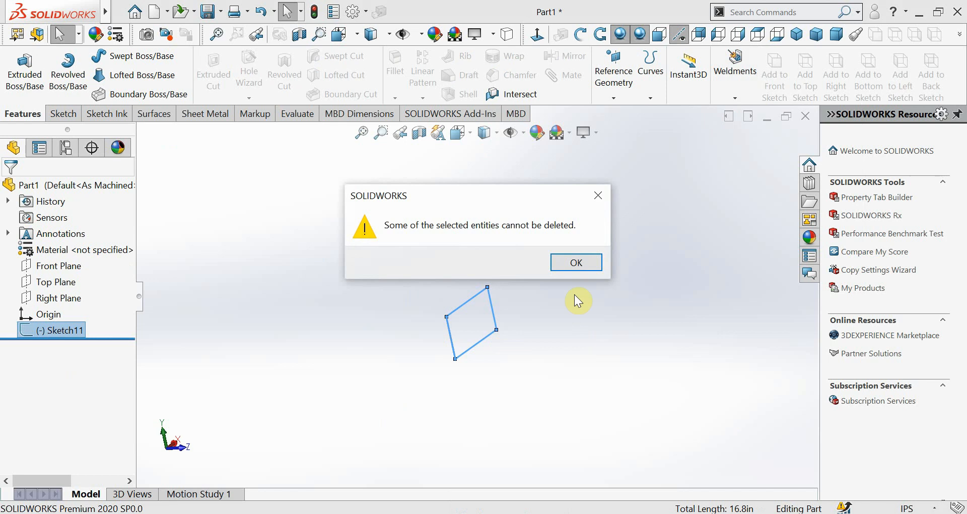
left_click(575, 262)
left_click(391, 184)
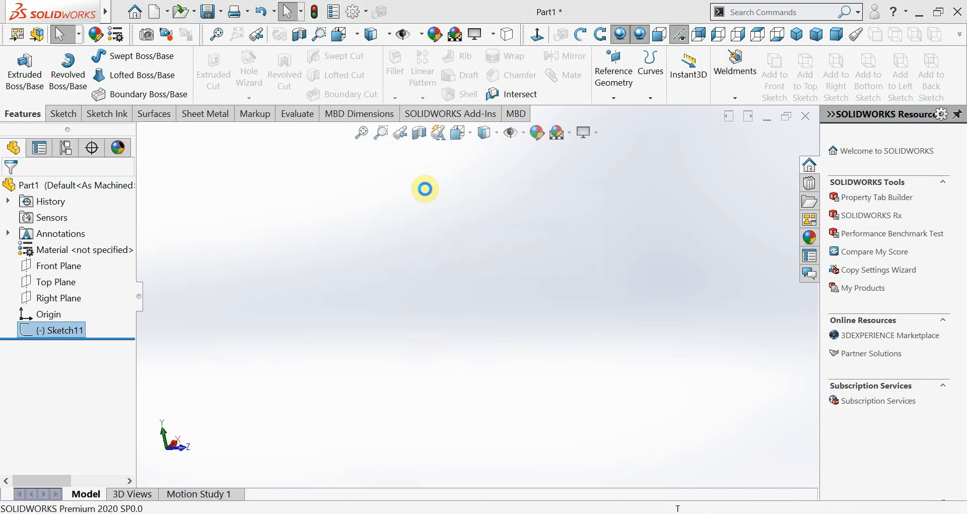
left_click(735, 98)
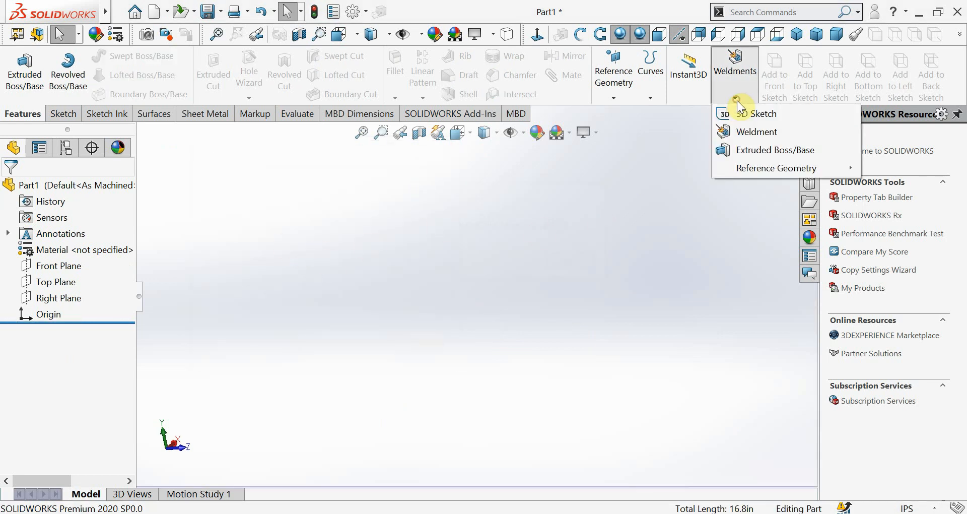
left_click(626, 174)
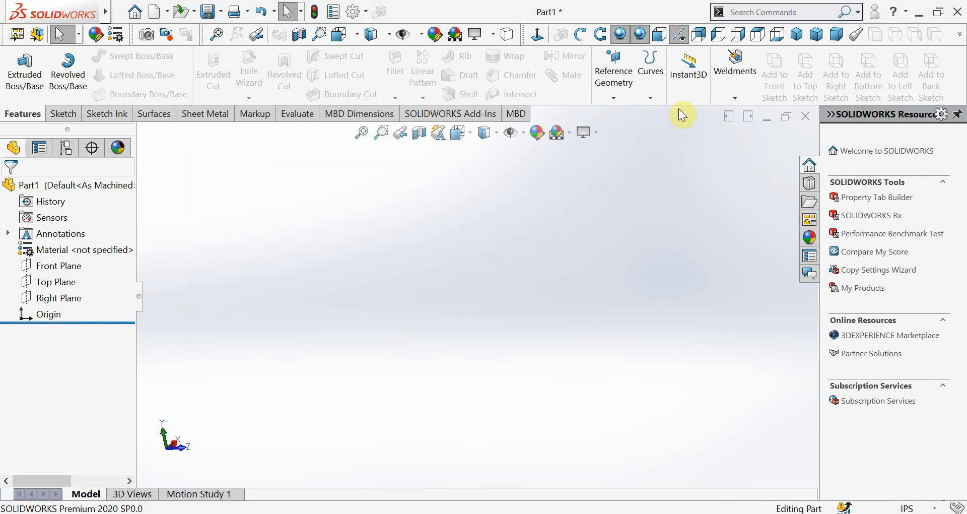
left_click(727, 98)
left_click(687, 147)
On the Front Plane, sketch an open-topped U of three connected lines, about 3.8 in wide and 3 in high, beside the origin
left_click(61, 114)
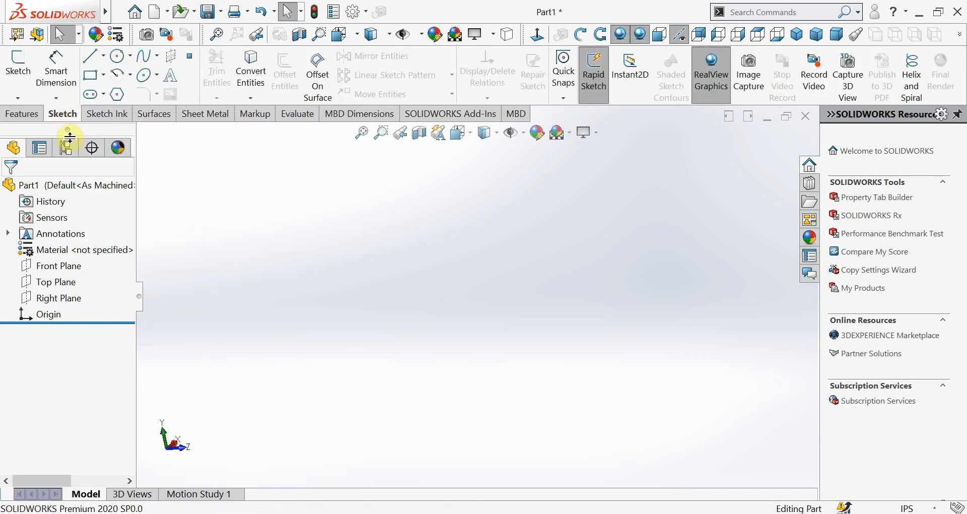
left_click(45, 267)
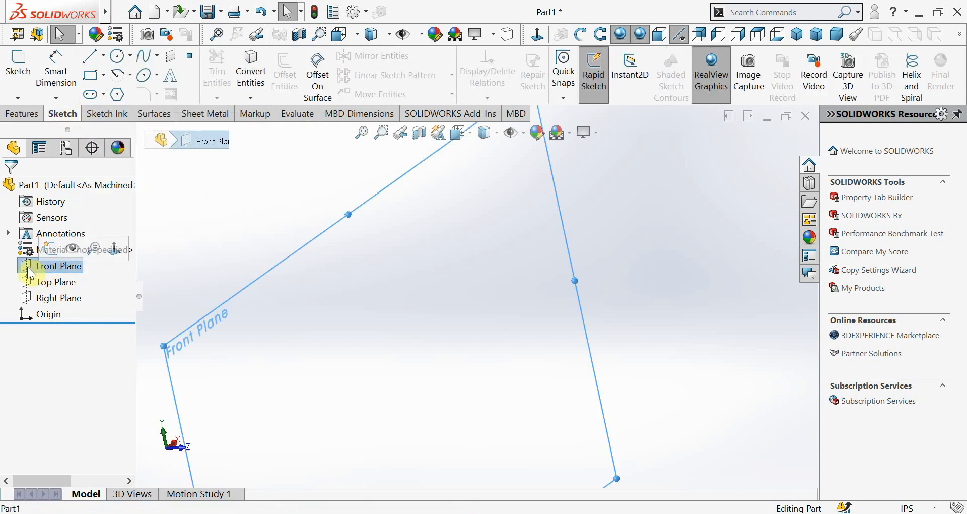
left_click(29, 268)
left_click(108, 248)
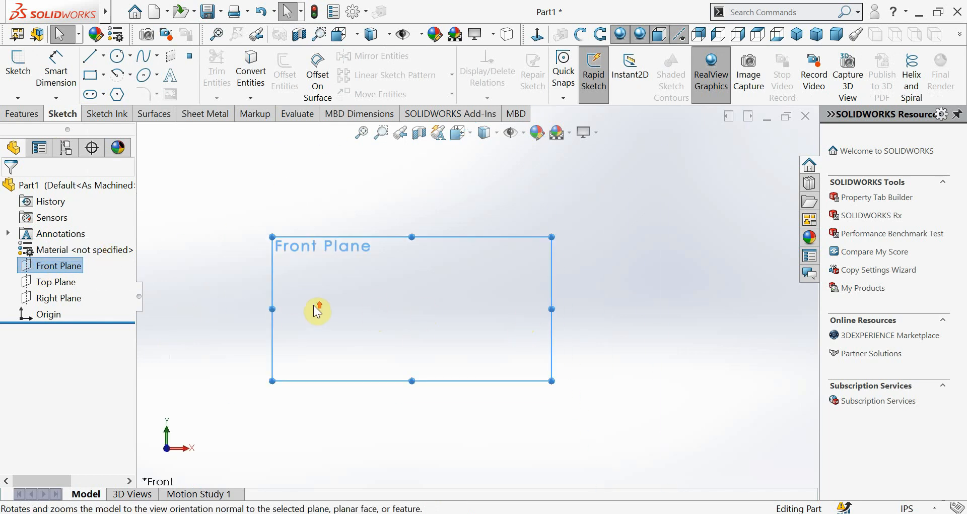
scroll(553, 303, "down", 1)
middle_click_drag(612, 322, 572, 322, "ctrl")
left_click(92, 58)
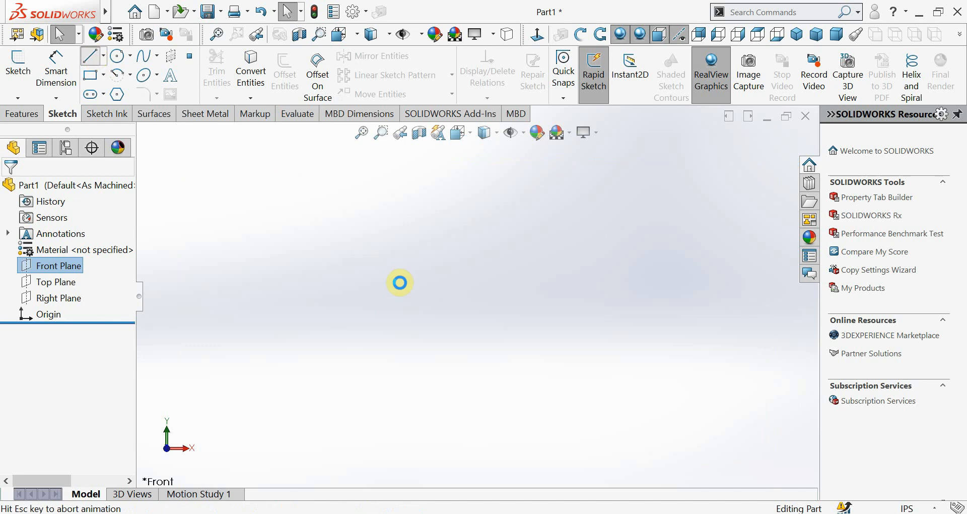
left_click(292, 266)
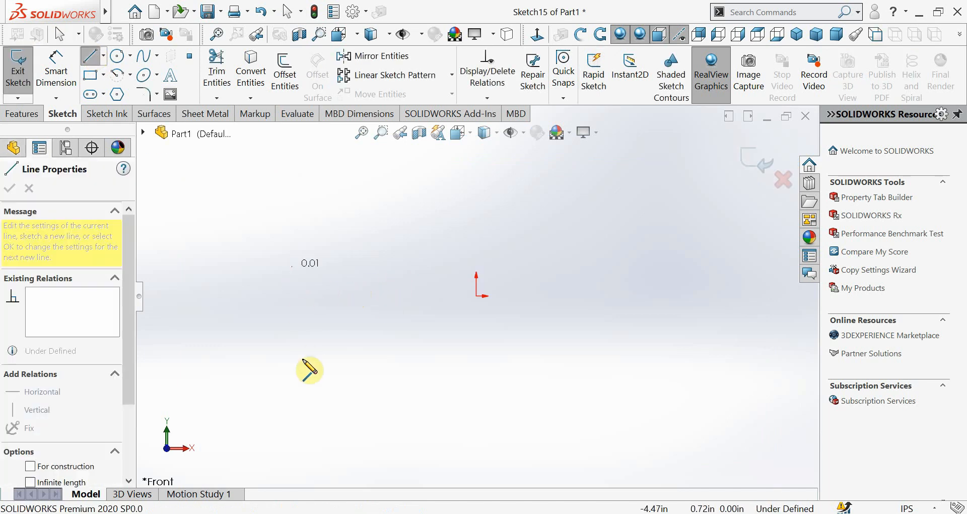
left_click(292, 389)
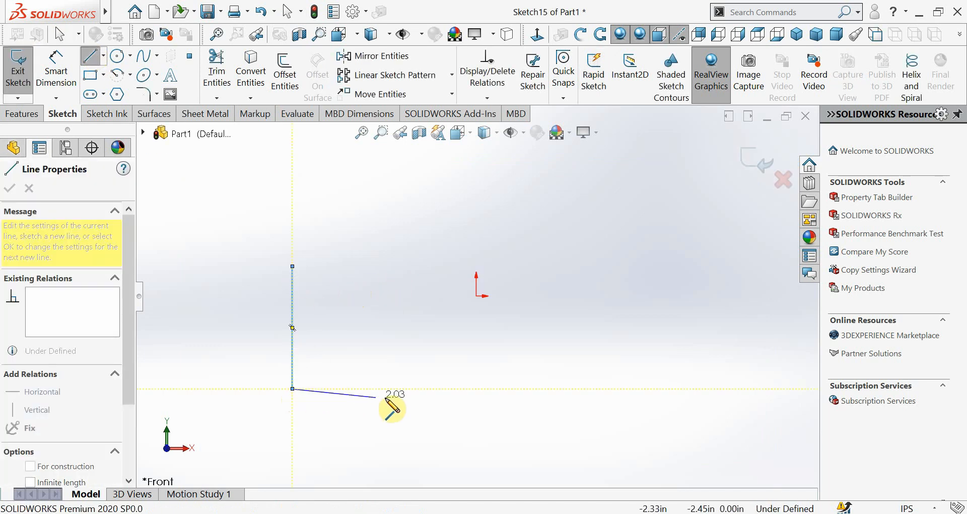
left_click(453, 388)
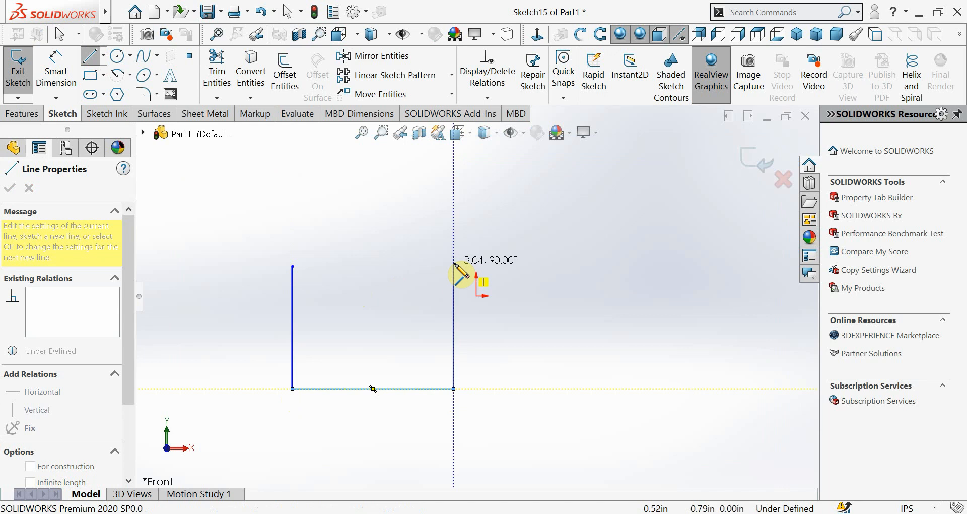
left_click(454, 263)
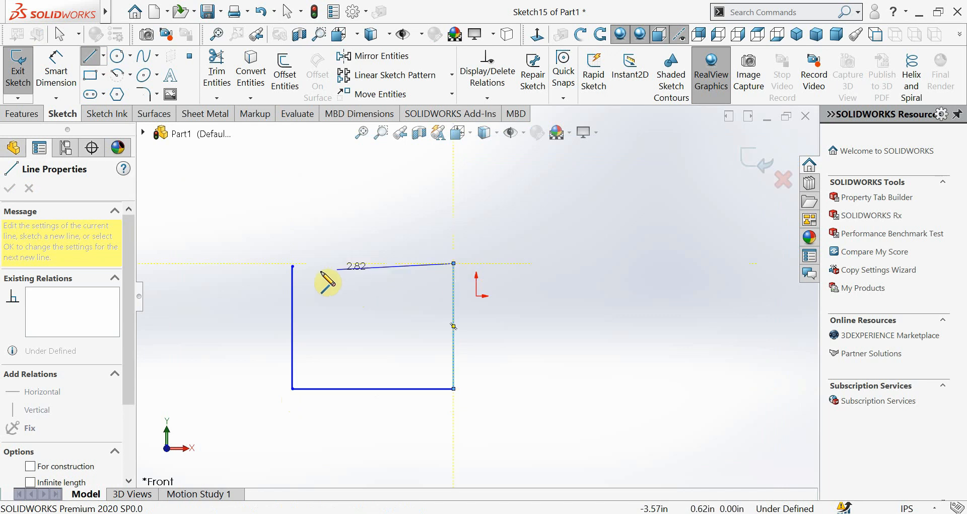
Close the U-shaped outline with a horizontal line across its open upper side
left_click(292, 263)
left_click(290, 262)
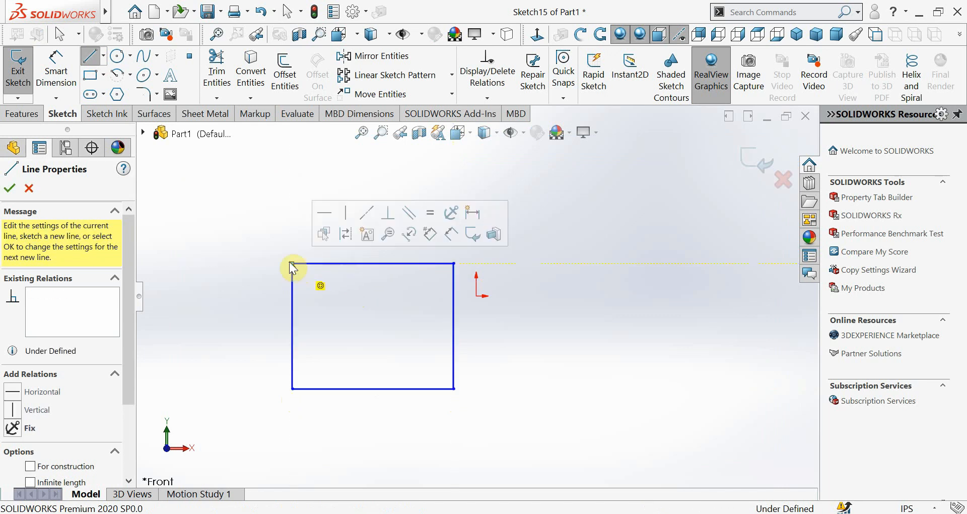
left_click(292, 263)
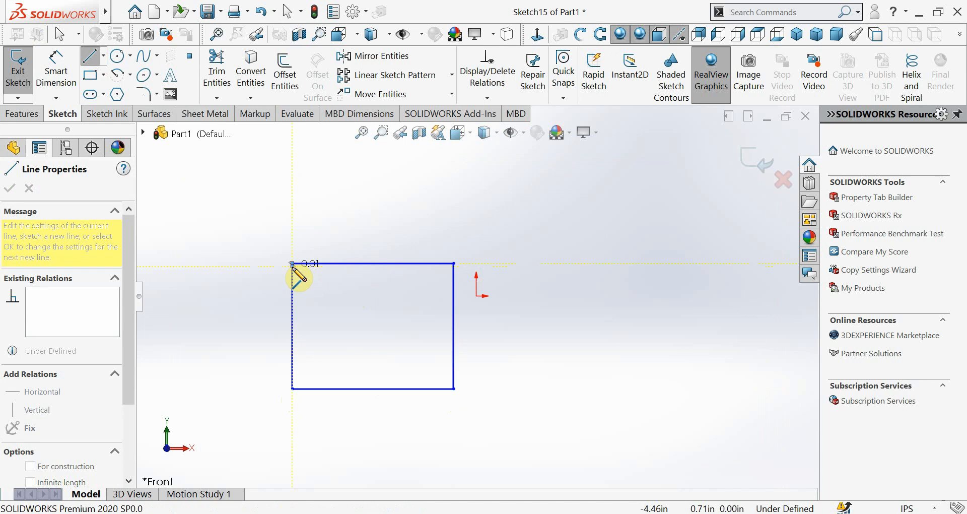
key("Escape")
Try to merge the two separate endpoints, Point1 and Point5, at the rectangle's upper-left corner
left_click(292, 264)
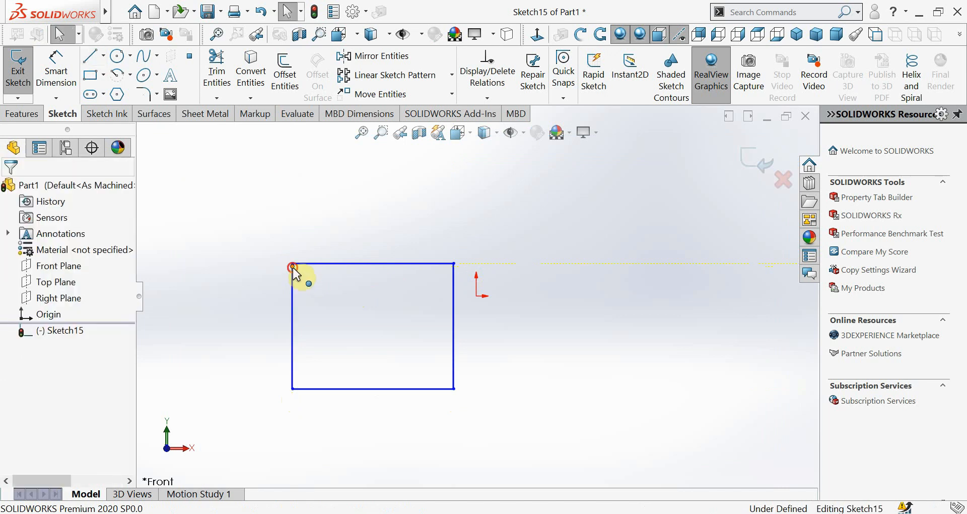
left_click(292, 264, "ctrl")
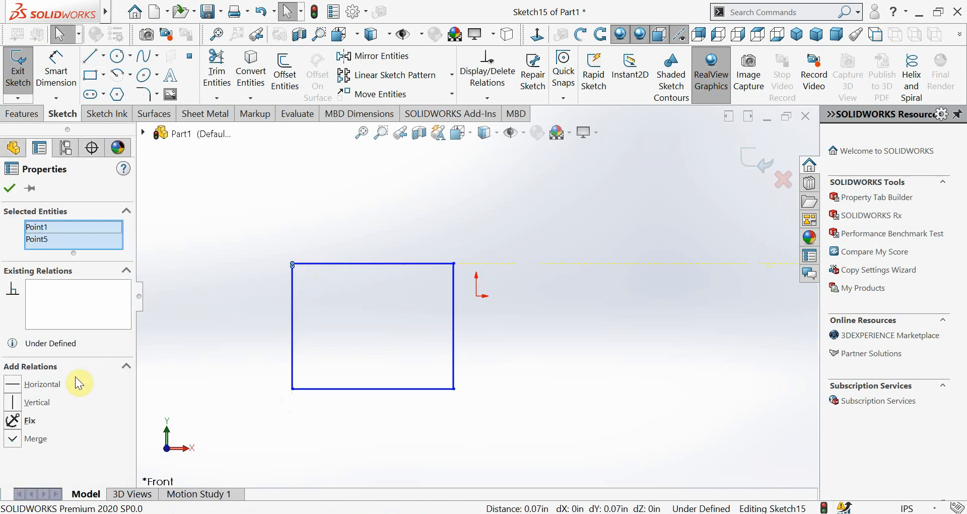
left_click(8, 445)
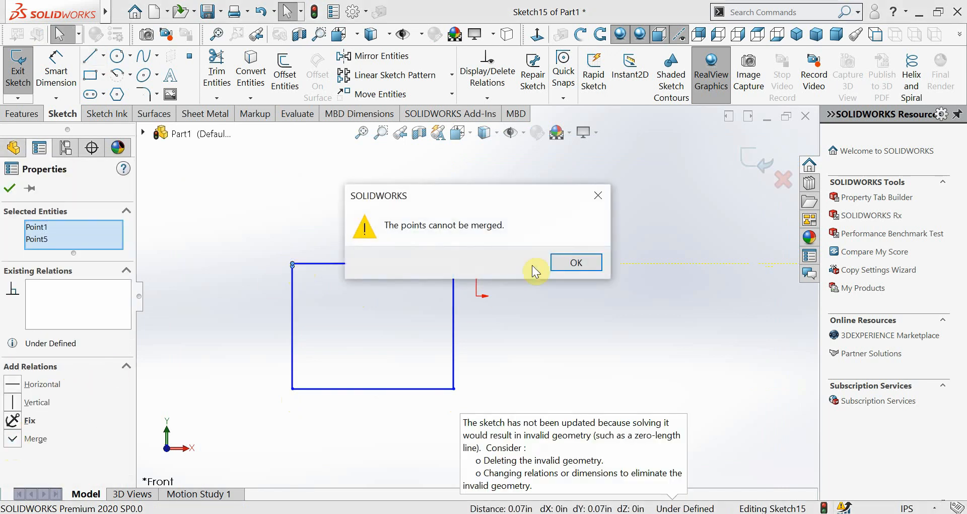
left_click(567, 260)
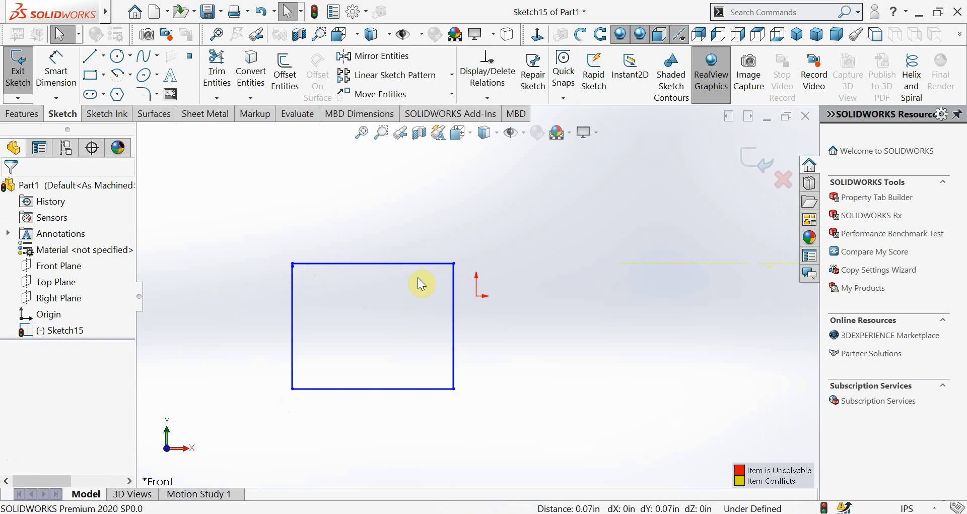
Delete the rectangle's horizontal upper line and the tiny stray segment at its upper-left corner
right_click(374, 262)
left_click(419, 475)
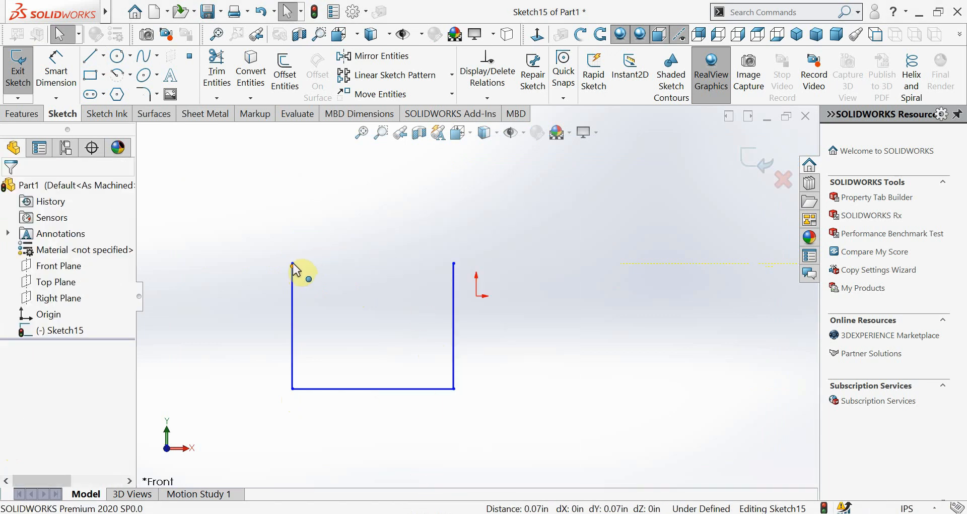
scroll(297, 272, "down", 3)
scroll(329, 292, "down", 2)
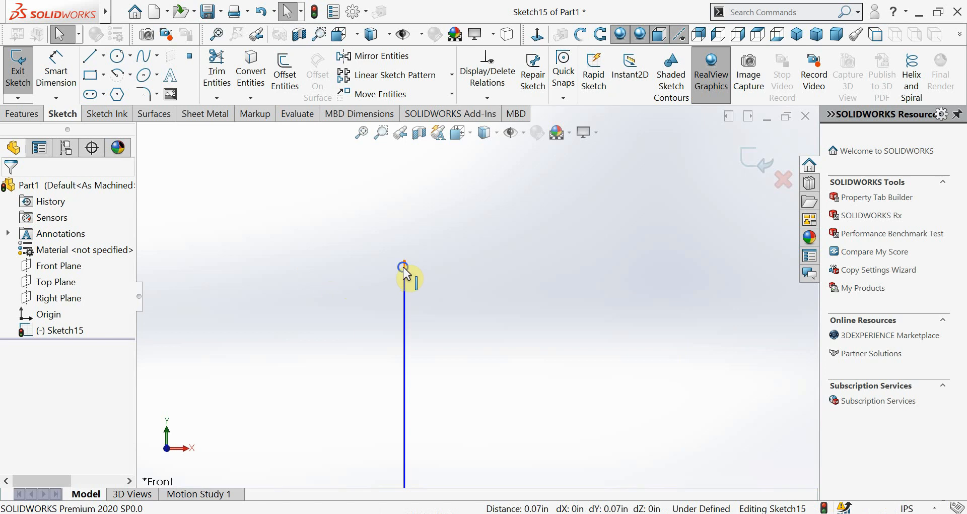
right_click(403, 273)
left_click(445, 476)
Connect the open upper endpoints of the two vertical lines with a single line
scroll(618, 342, "up", 3)
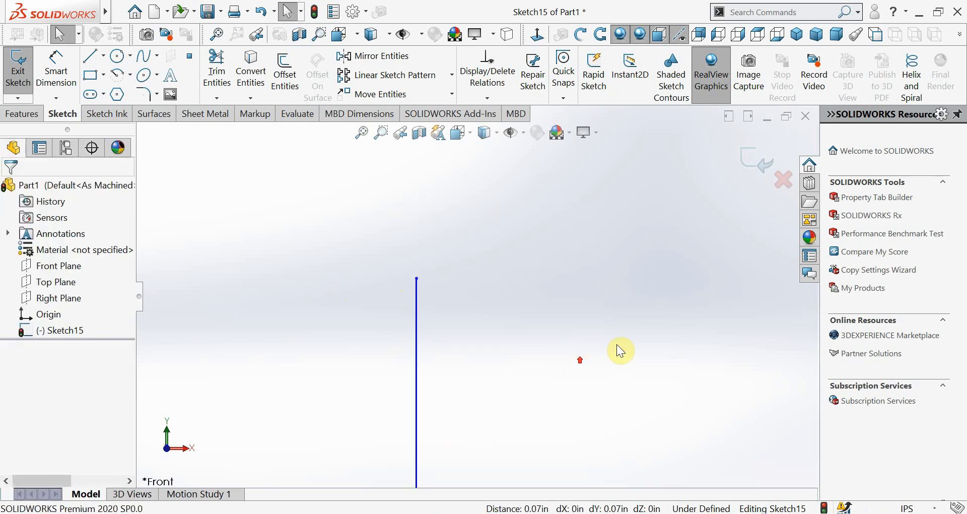
scroll(542, 307, "down", 2)
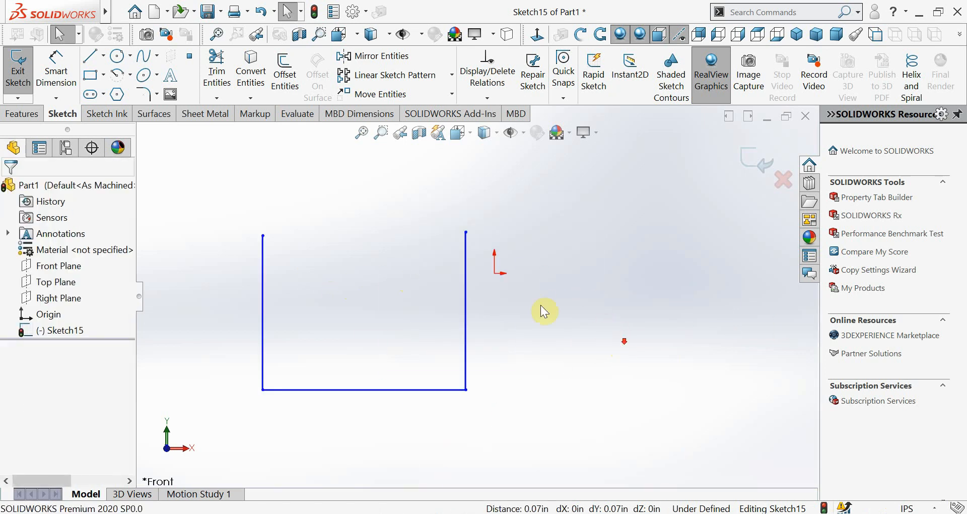
left_click(89, 55)
left_click(263, 236)
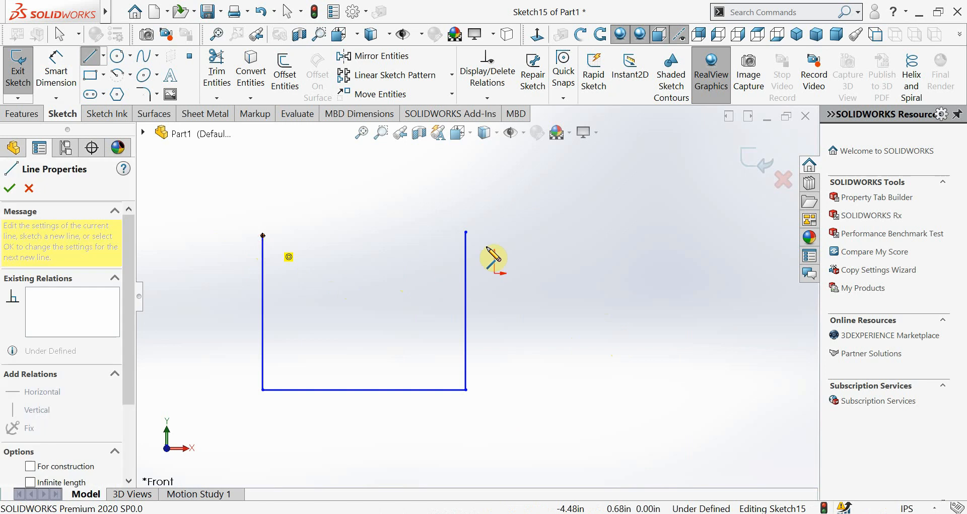
left_click(466, 232)
Sketch the box's receding upper face with three lines, starting with an oblique edge about 6.4 in long from the front face's upper-left corner
scroll(547, 302, "up", 3)
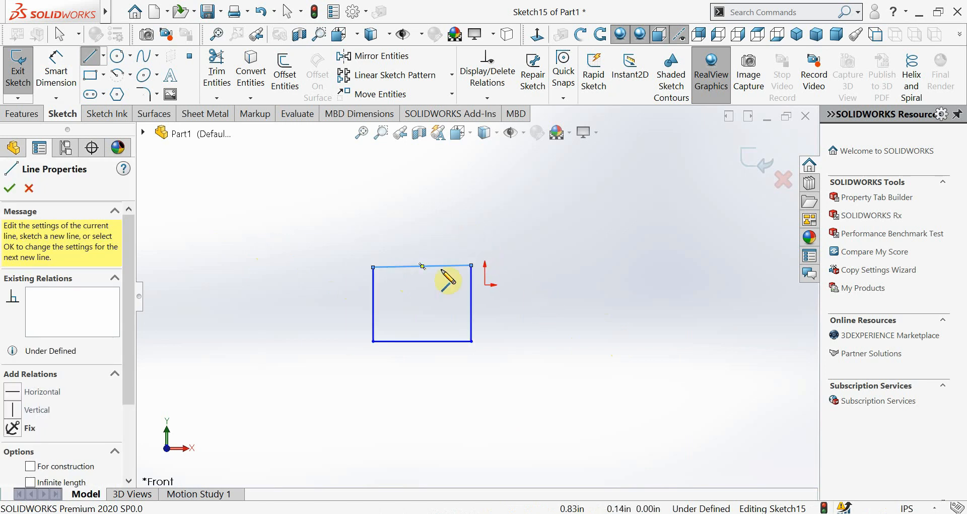
left_click(371, 266)
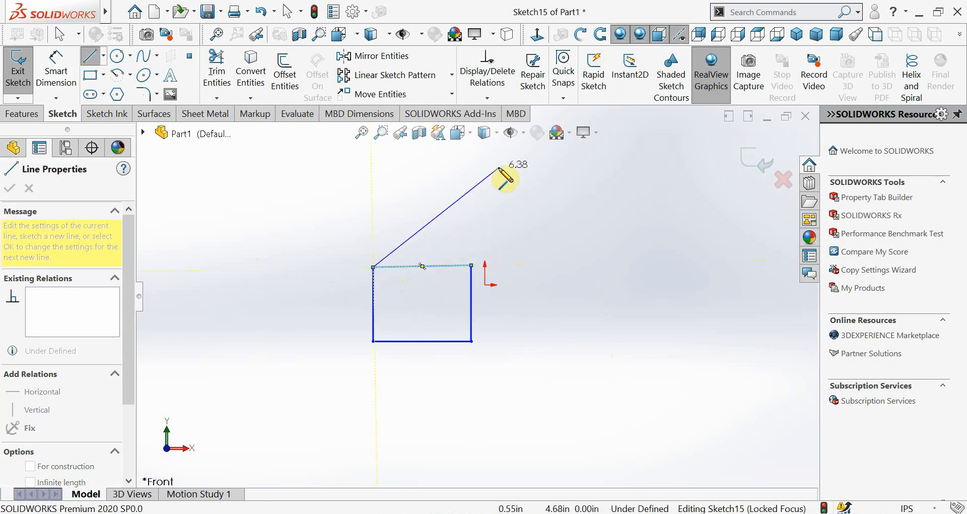
left_click(499, 166)
left_click(621, 164)
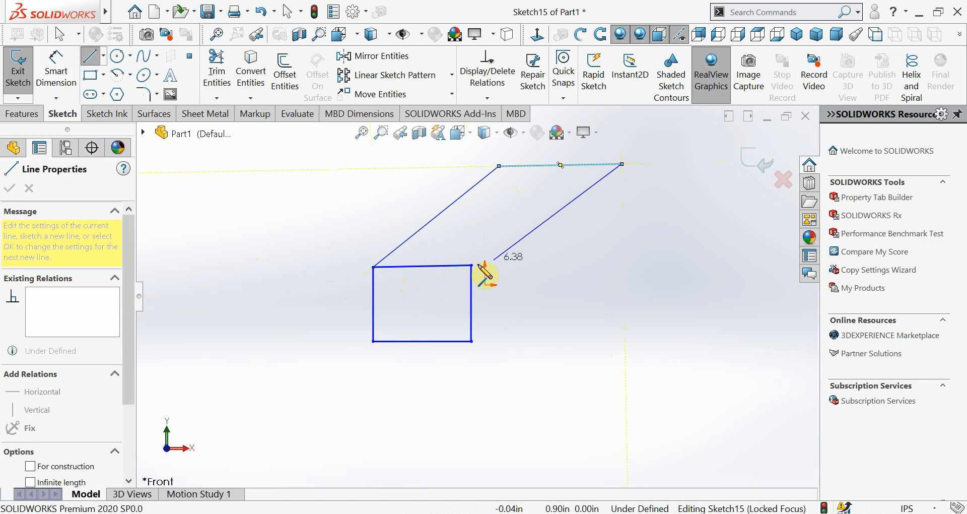
left_click(473, 265)
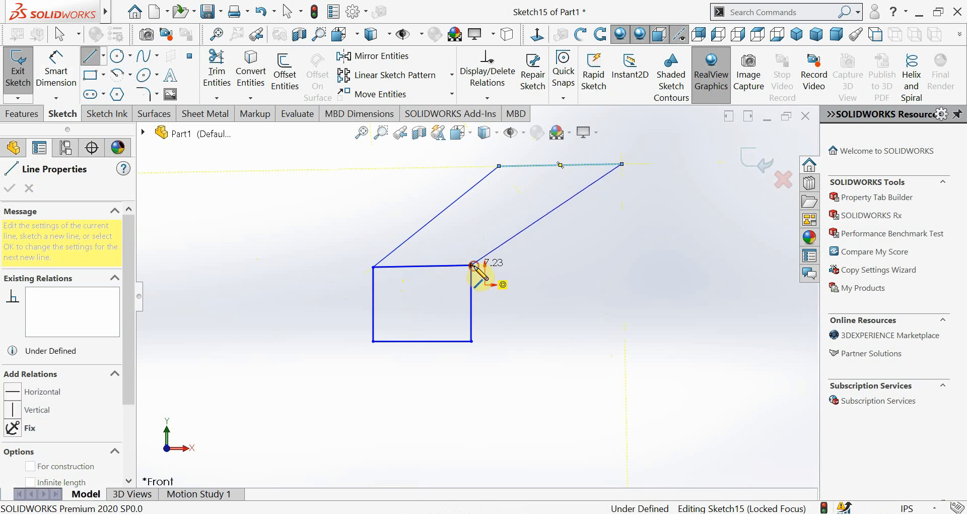
Sketch the box's right side with a receding line from the lower-right front corner and a vertical line up to the rear upper corner
left_click(472, 341)
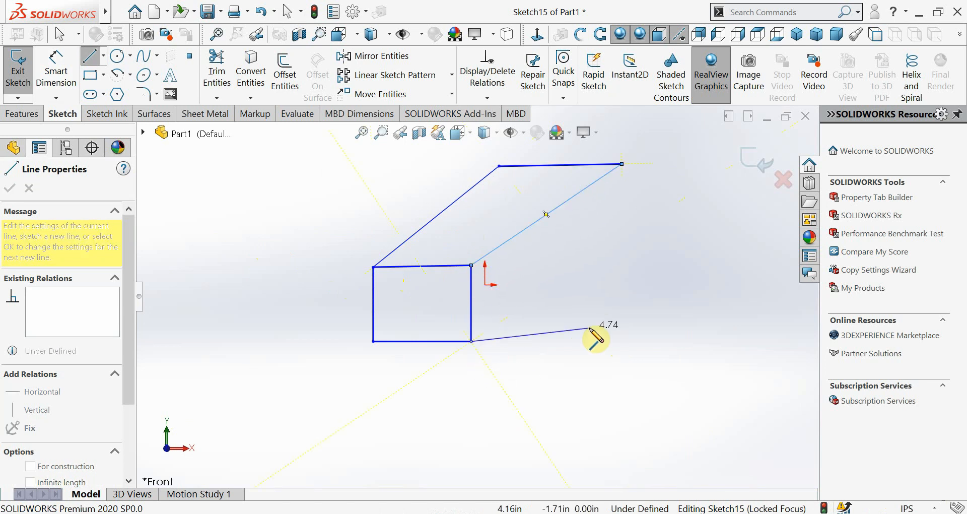
left_click(623, 239)
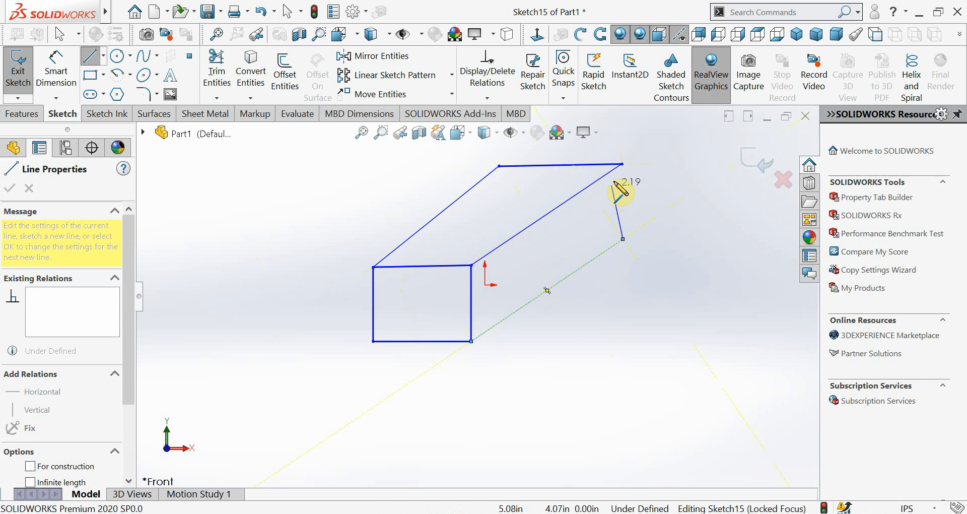
left_click(625, 163)
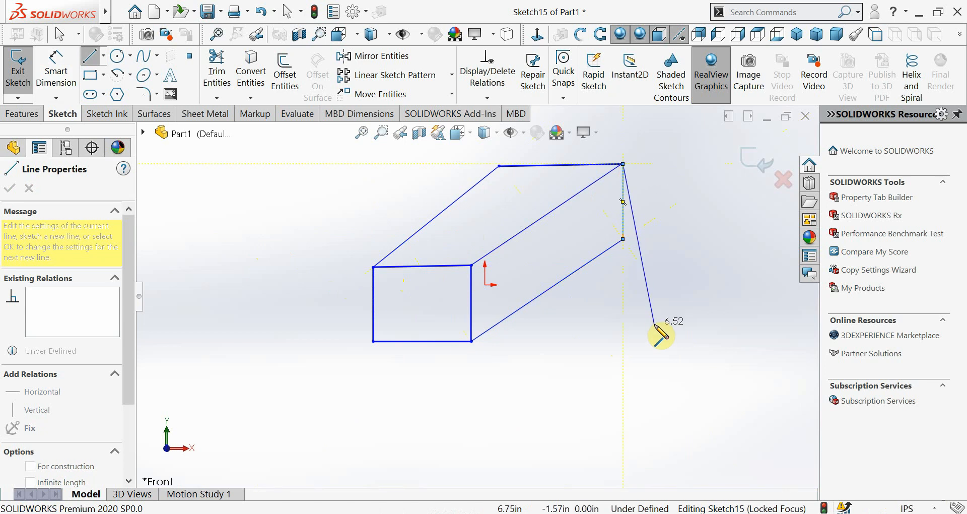
key("Escape")
scroll(550, 288, "up", 2)
scroll(550, 288, "down", 2)
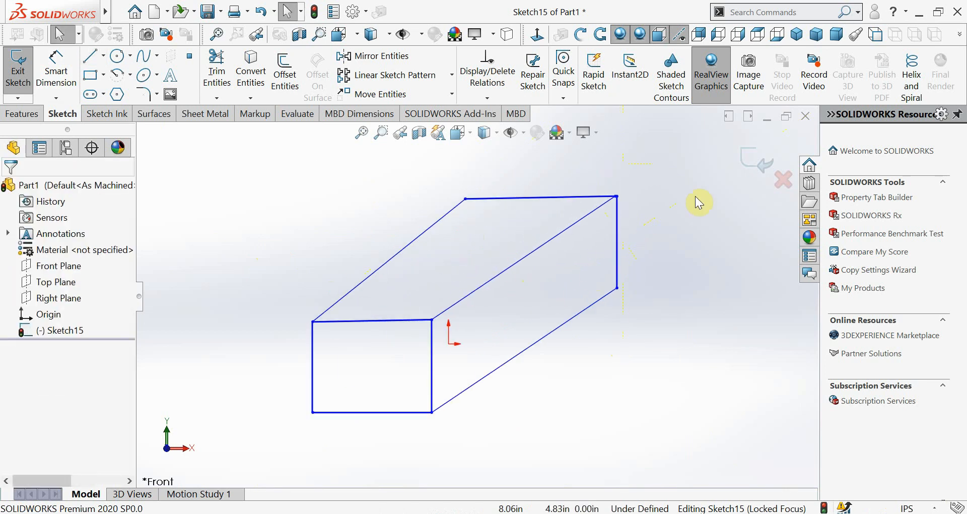
left_click(759, 512)
left_click(758, 512)
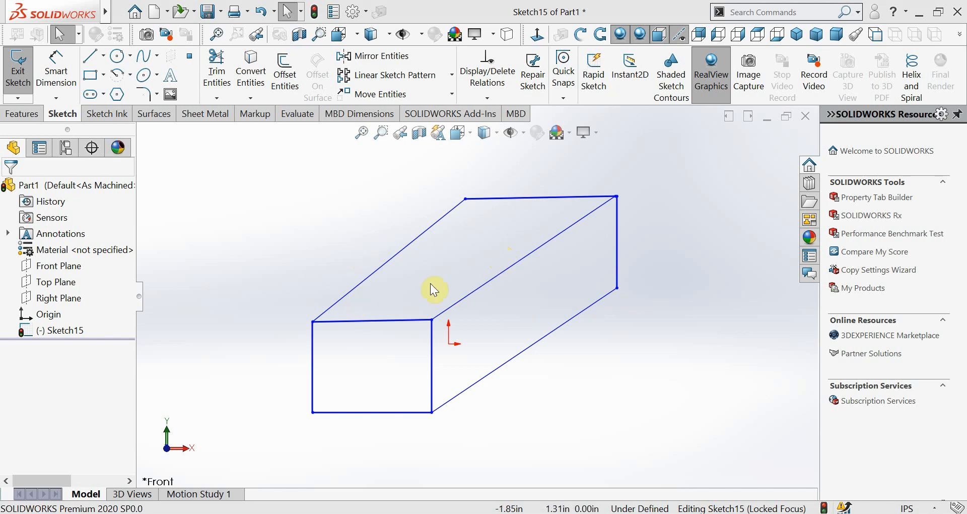
mouse_move(487, 280)
middle_mouse_down()
mouse_move(468, 255)
mouse_move(497, 270)
mouse_move(486, 268)
mouse_move(397, 347)
mouse_move(459, 312)
mouse_move(482, 274)
mouse_move(474, 279)
middle_mouse_up()
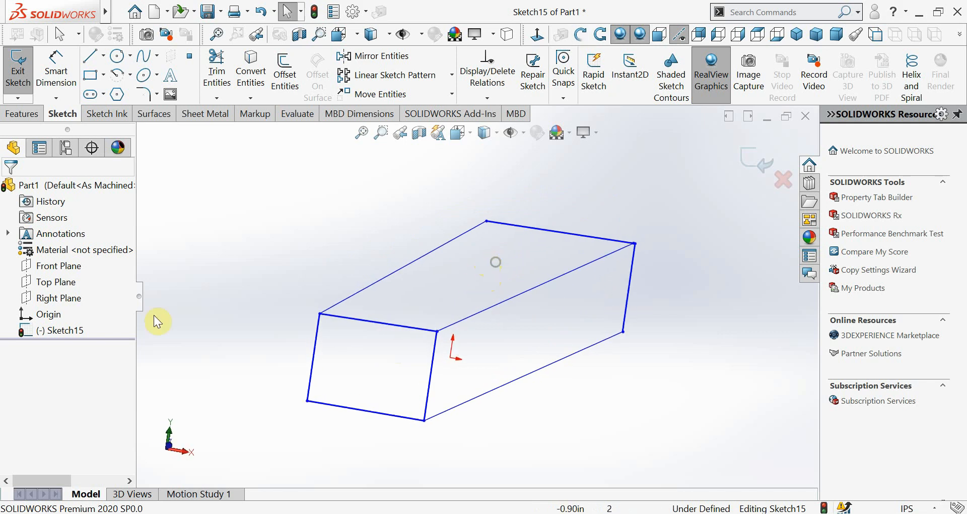
left_click(38, 270)
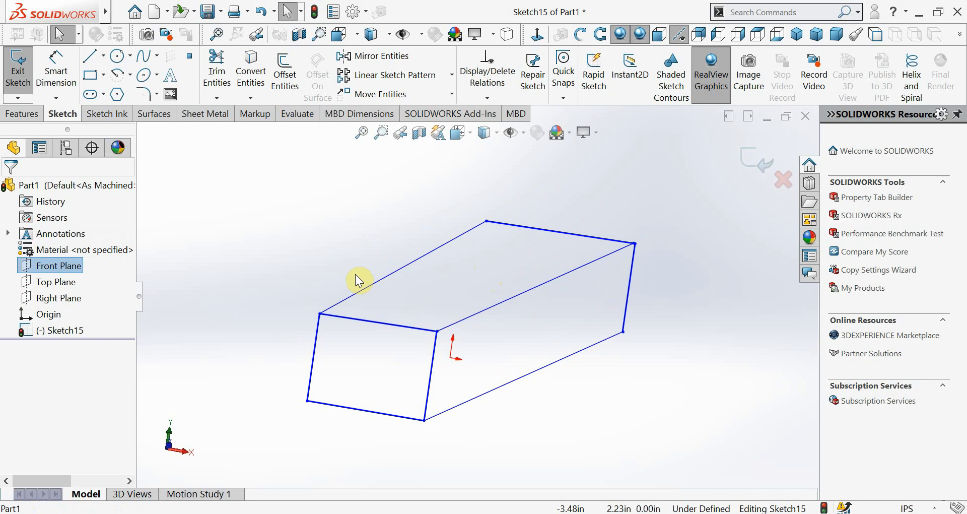
Shift the rear corners of the box's upper face and merge the separated rear-right endpoints, Point7 and Point9
left_click(489, 225)
mouse_move(491, 229)
left_mouse_down()
mouse_move(502, 232)
mouse_move(483, 235)
mouse_move(521, 226)
mouse_move(494, 234)
left_mouse_up()
left_click(634, 243)
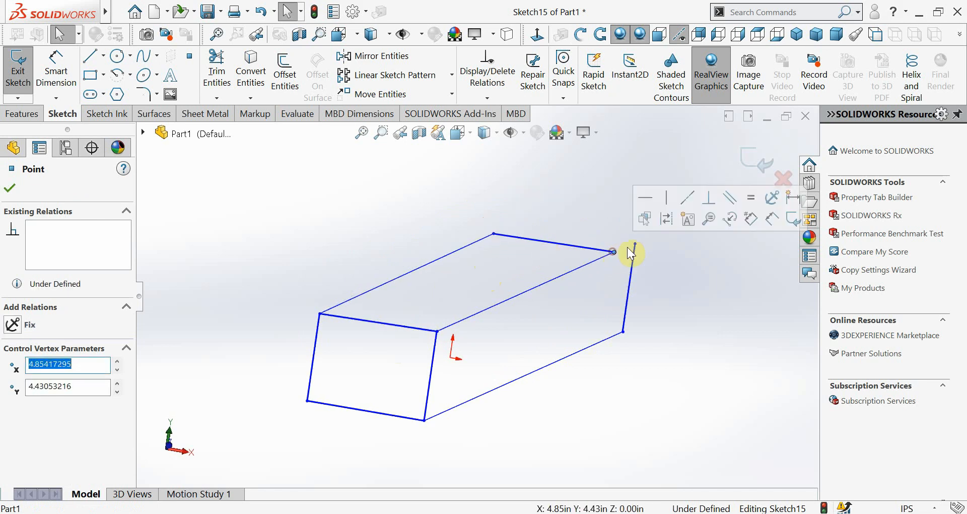
left_click(635, 244, "ctrl")
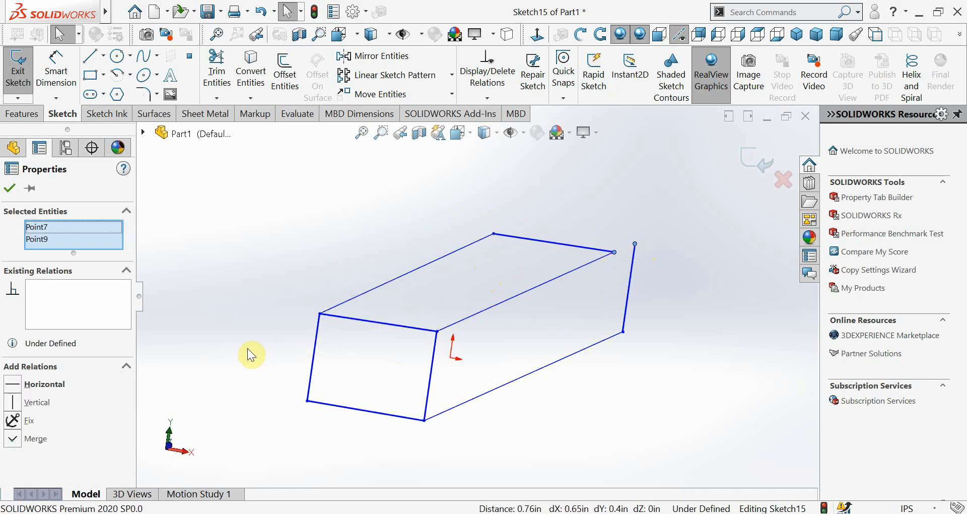
left_click(13, 438)
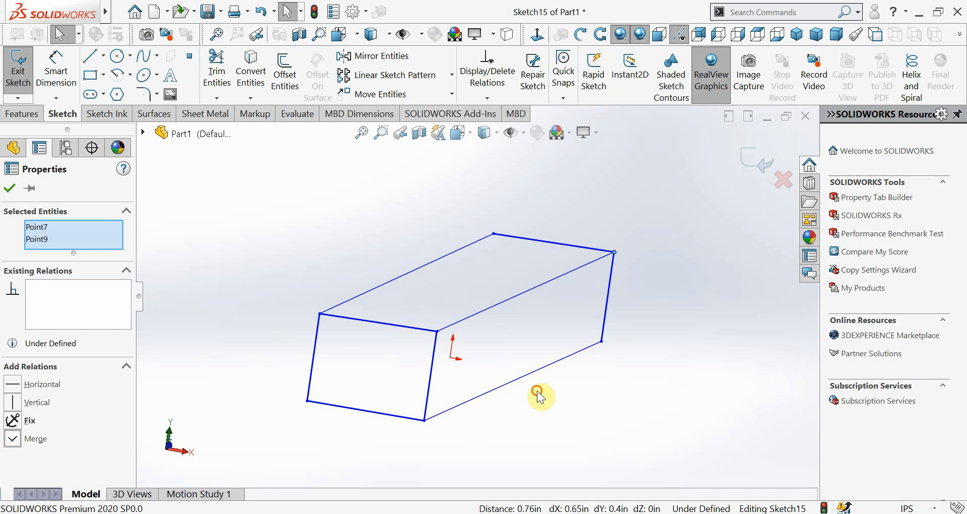
left_click(508, 427)
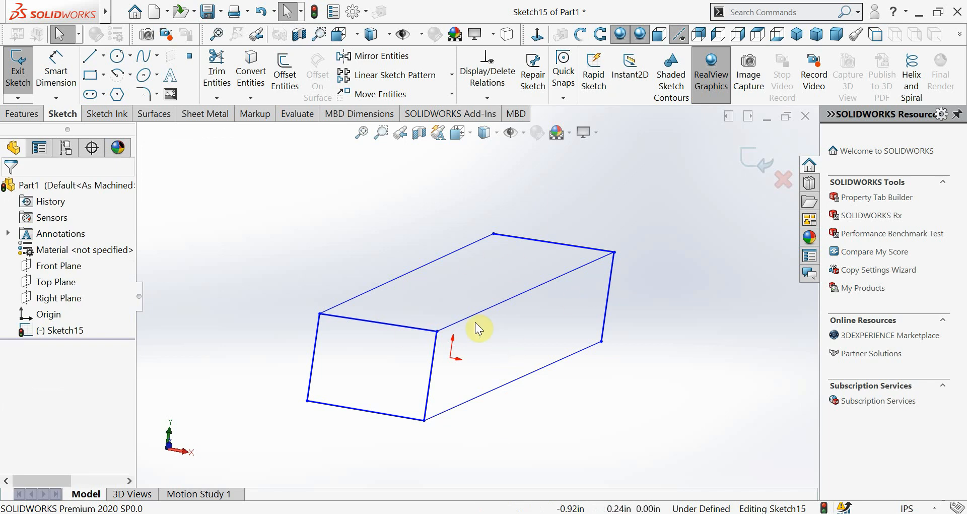
left_click(12, 116)
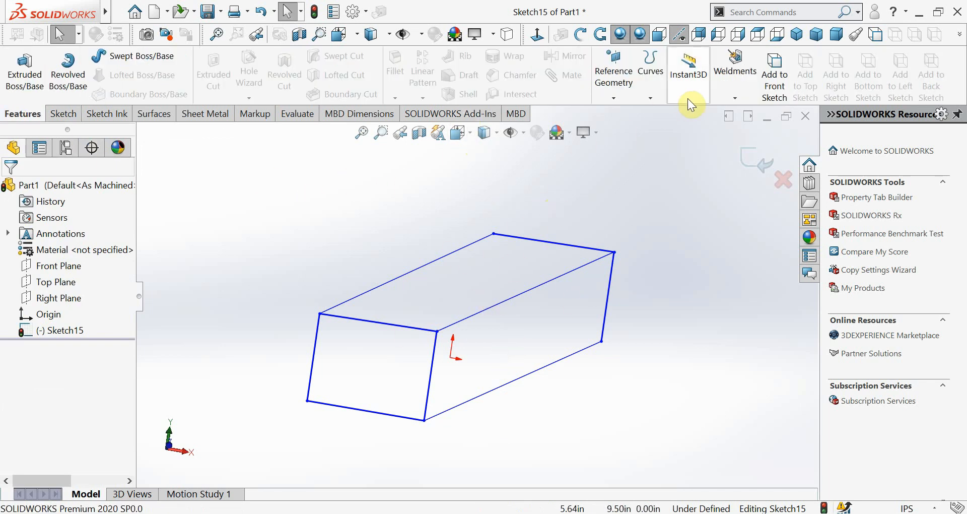
left_click(738, 96)
left_click(738, 97)
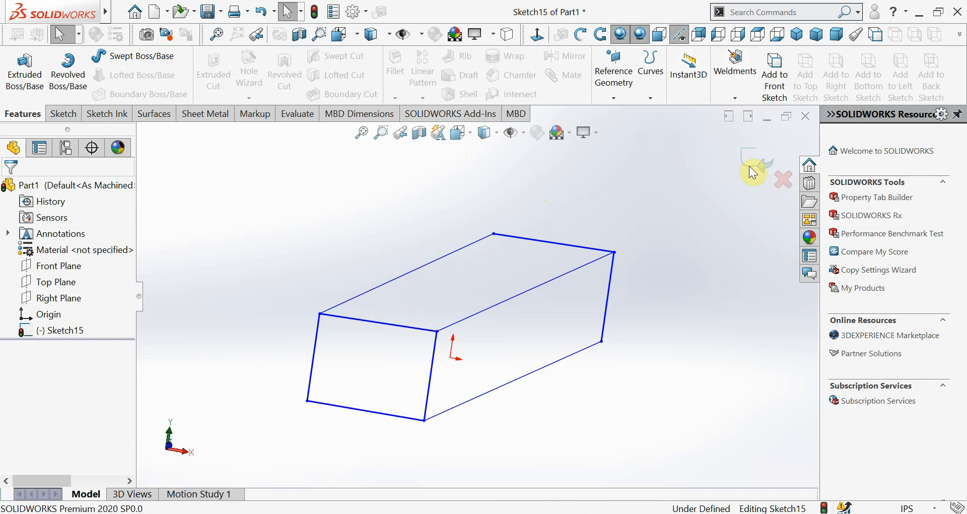
Close the box sketch and set up a Structural Member with the iso standard, angle iron type and 25 x 25 x 4 size
left_click(753, 162)
left_click(735, 98)
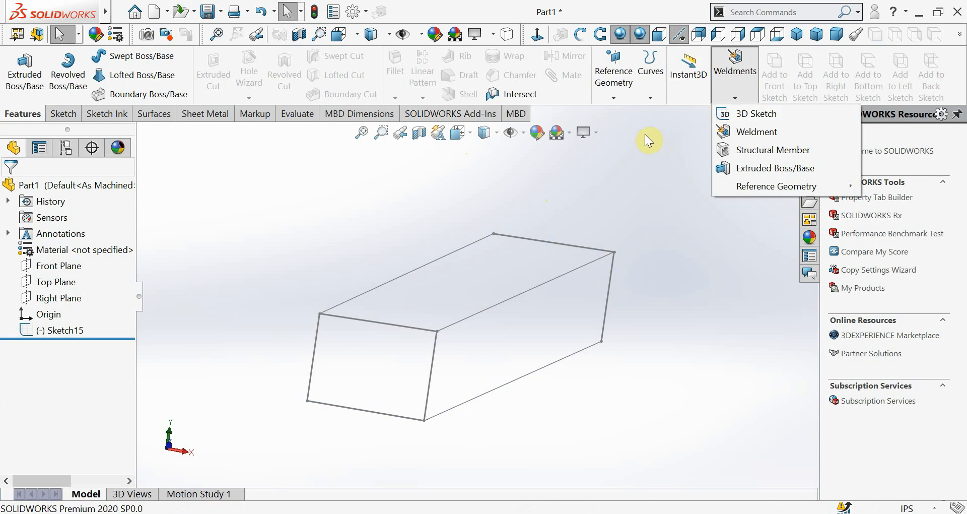
left_click(737, 151)
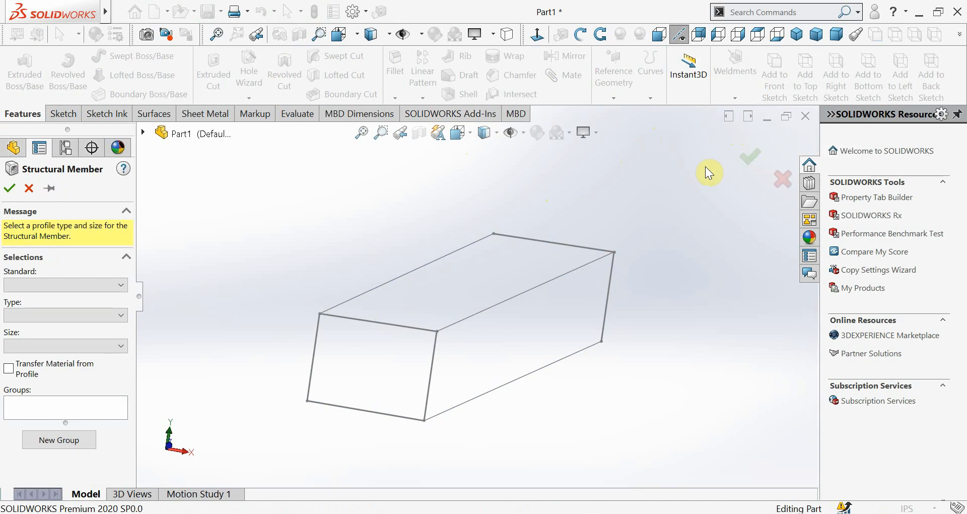
left_click(112, 284)
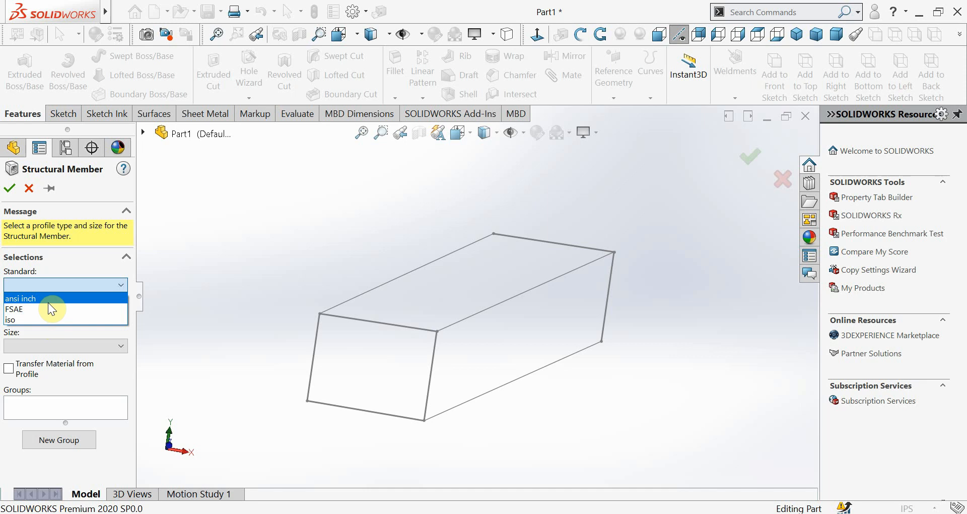
left_click(77, 319)
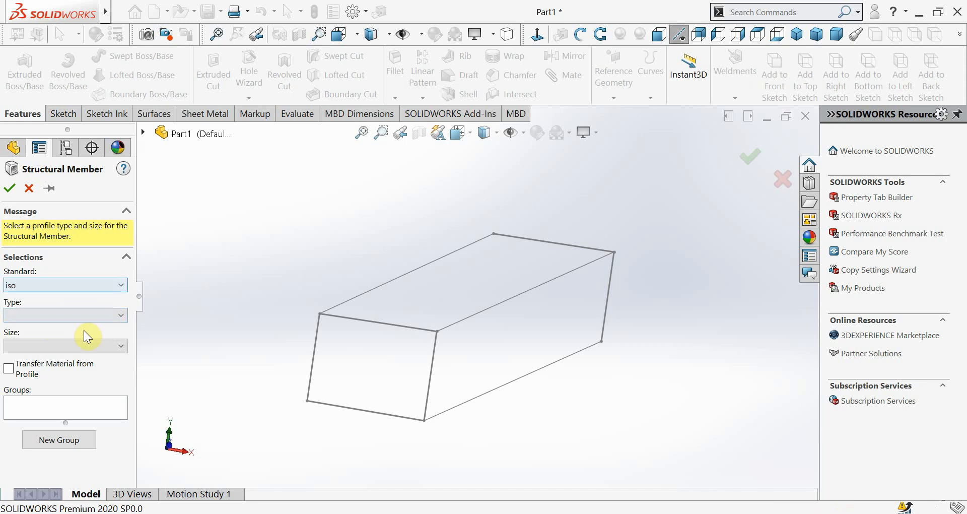
left_click(83, 314)
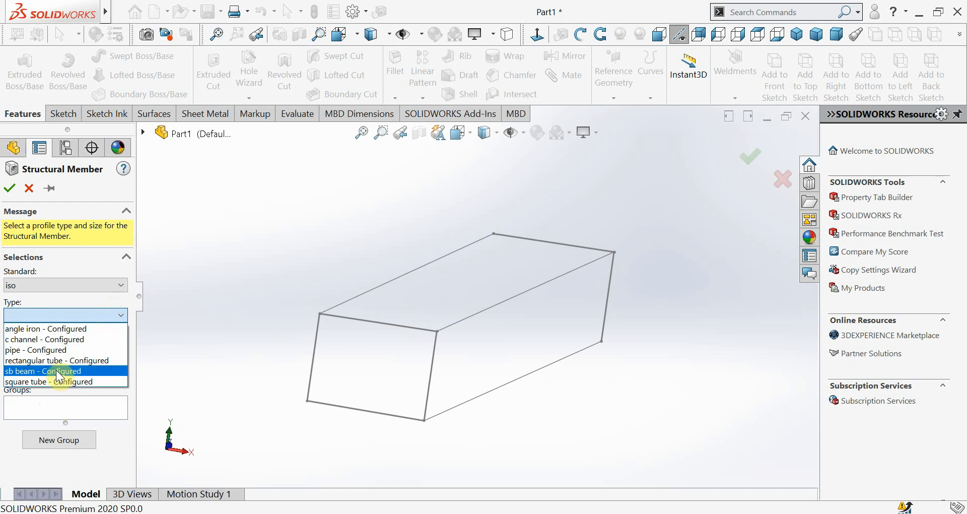
left_click(41, 329)
left_click(46, 345)
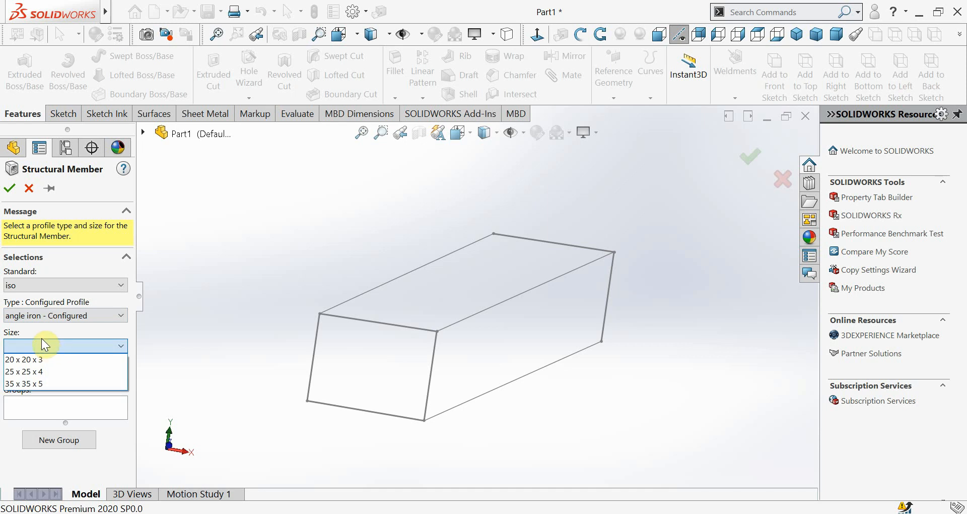
left_click(47, 373)
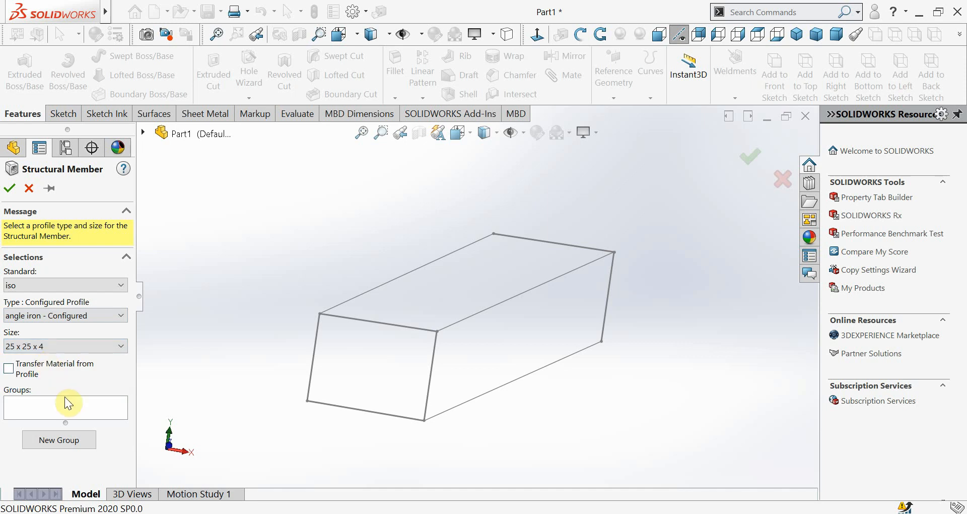
Add the front rectangle's left vertical edge and upper edge as path segments of the first structural member group
left_click(70, 412)
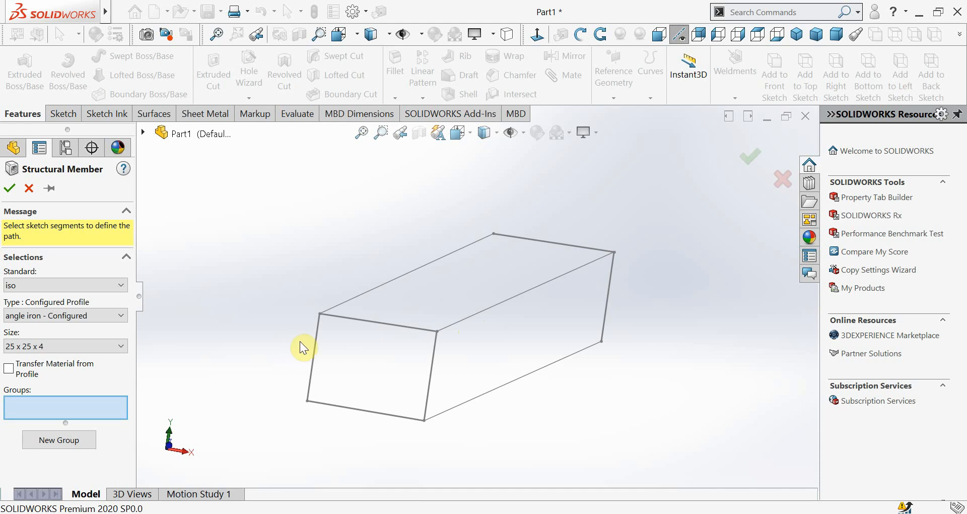
left_click(316, 344)
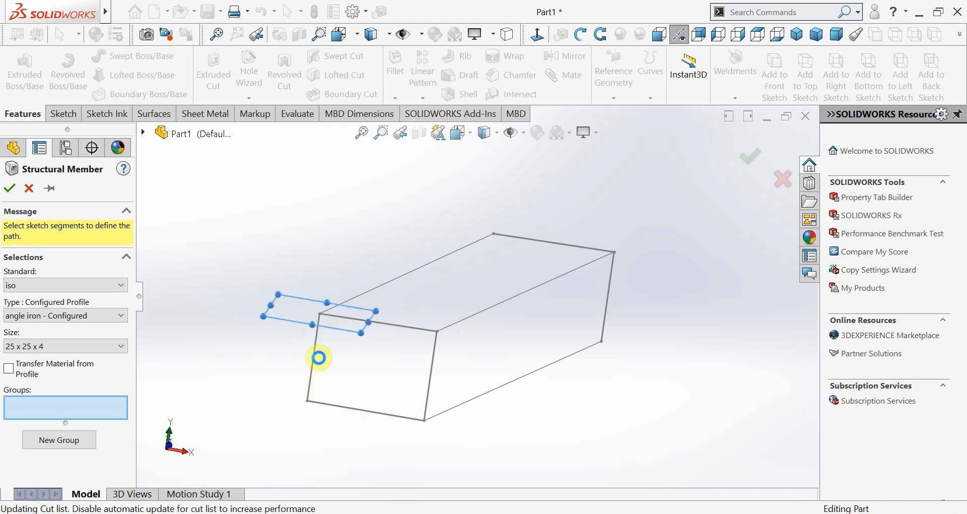
mouse_move(371, 361)
middle_mouse_down()
mouse_move(345, 425)
mouse_move(418, 431)
mouse_move(413, 499)
mouse_move(378, 507)
middle_mouse_up()
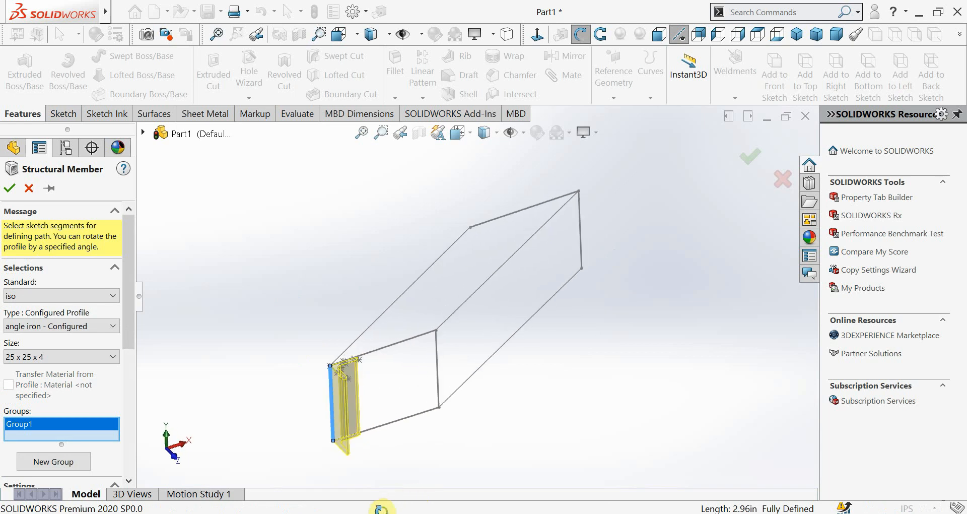
scroll(371, 395, "down", 5)
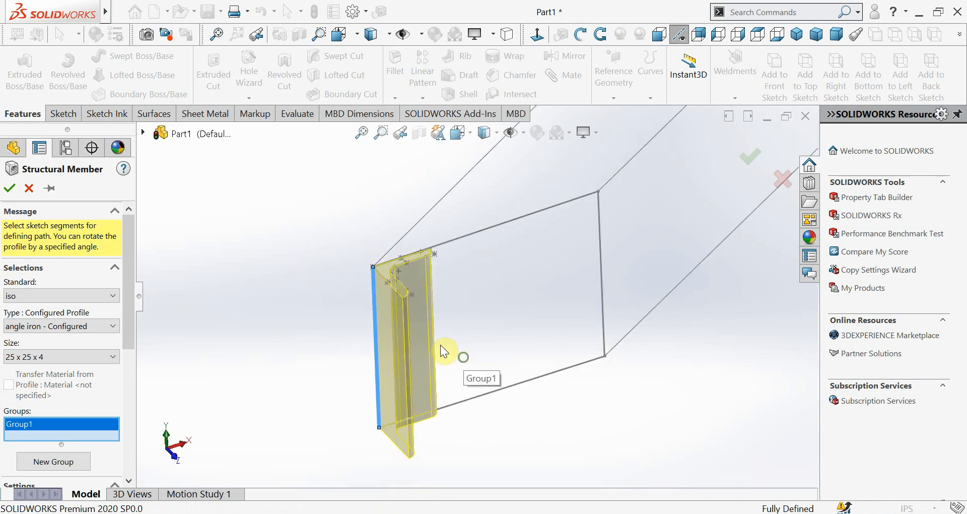
mouse_move(462, 356)
middle_mouse_down()
mouse_move(410, 373)
mouse_move(423, 384)
mouse_move(438, 350)
mouse_move(397, 360)
mouse_move(425, 328)
mouse_move(447, 328)
mouse_move(453, 386)
mouse_move(445, 337)
mouse_move(445, 388)
mouse_move(435, 297)
mouse_move(457, 341)
mouse_move(448, 313)
middle_mouse_up()
key("Escape")
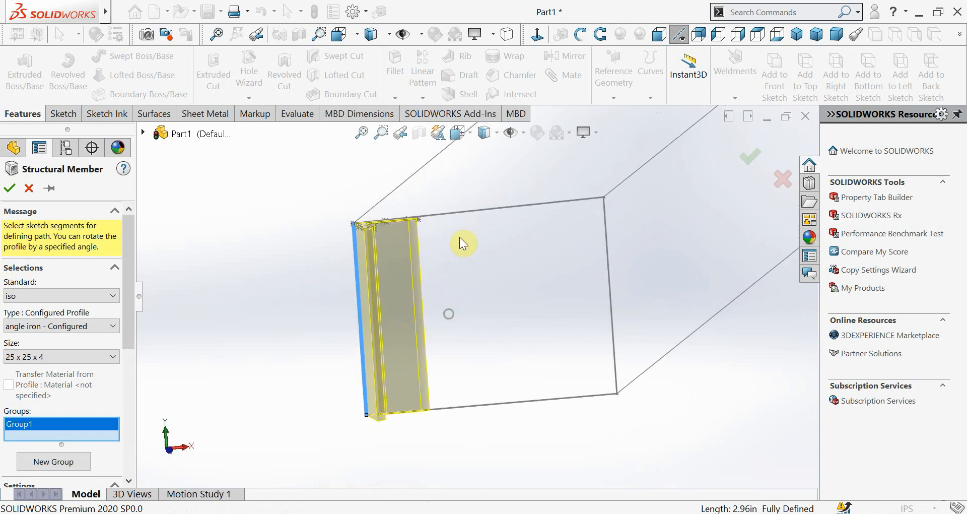
left_click(469, 214)
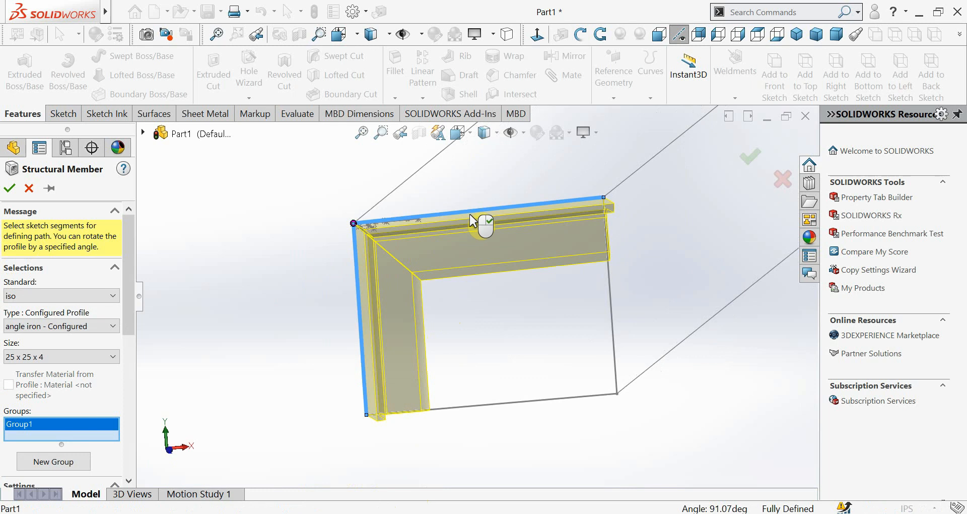
Complete the first group's closed path with the front rectangle's right vertical edge and lower edge
scroll(410, 241, "down", 4)
middle_click_drag(398, 274, 444, 302)
scroll(443, 302, "up", 3)
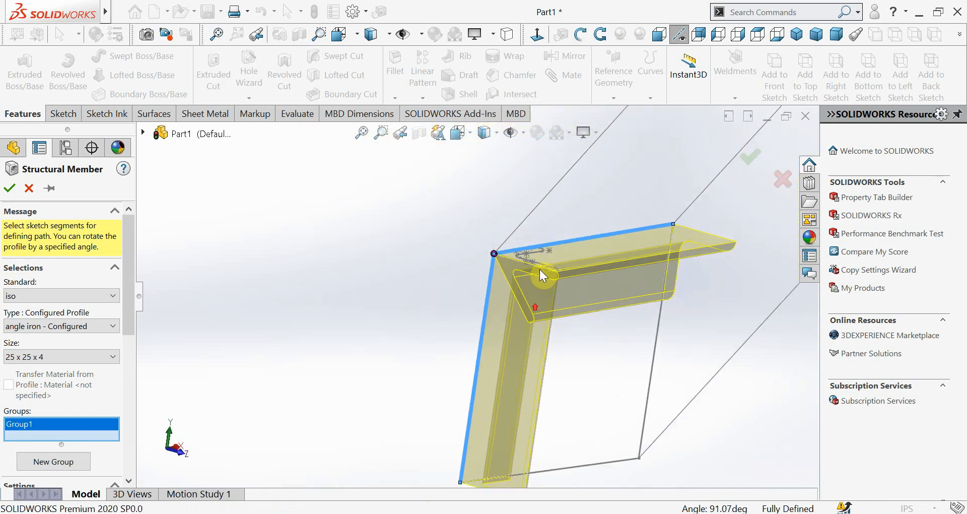
scroll(532, 304, "down", 4)
middle_click_drag(533, 304, 482, 300)
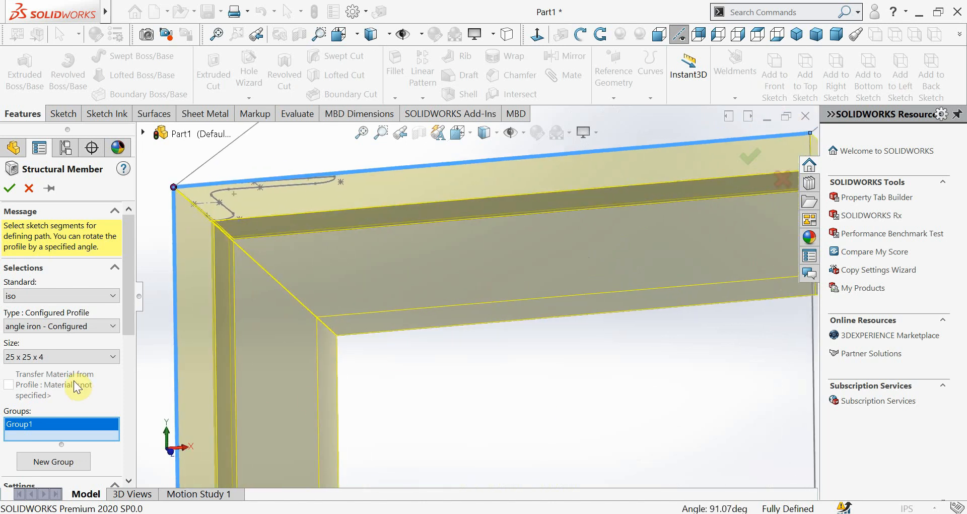
scroll(121, 327, "down", 5)
scroll(549, 325, "up", 5)
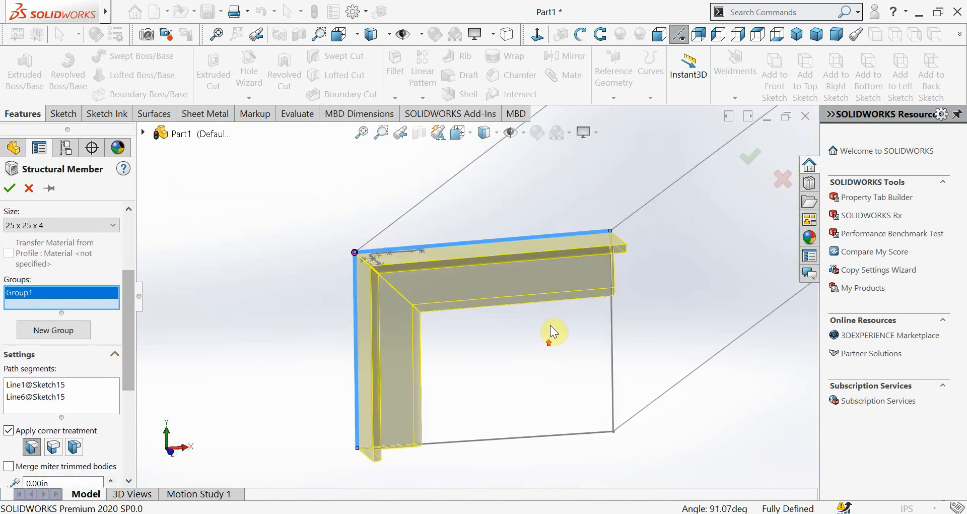
scroll(582, 337, "down", 3)
left_click(553, 325)
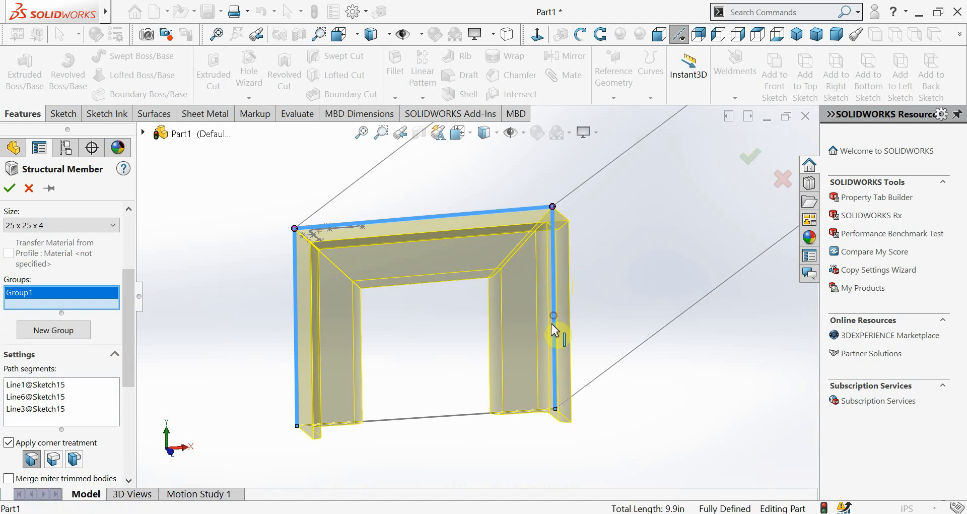
left_click(443, 417)
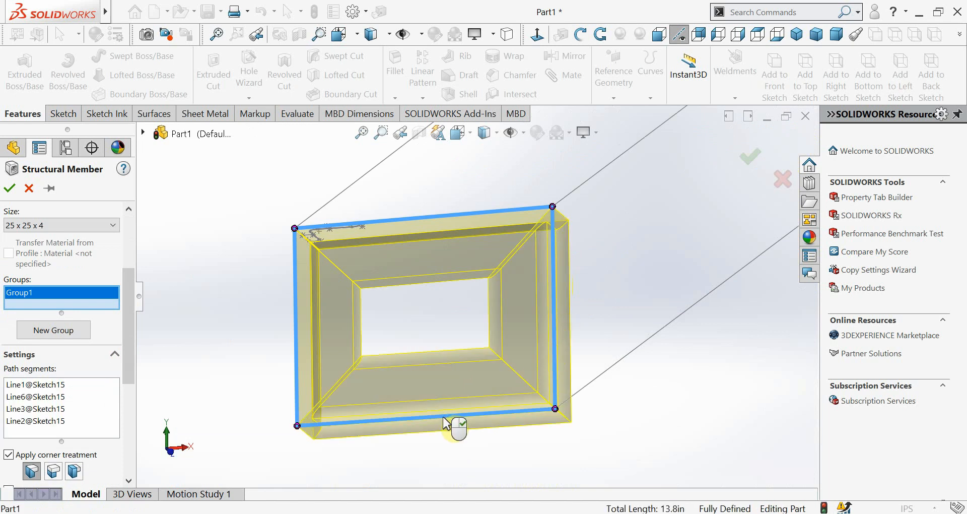
Create a second group from the right side's upper receding edge, rear vertical edge and lower receding edge
scroll(463, 383, "up", 3)
middle_click_drag(478, 328, 592, 270)
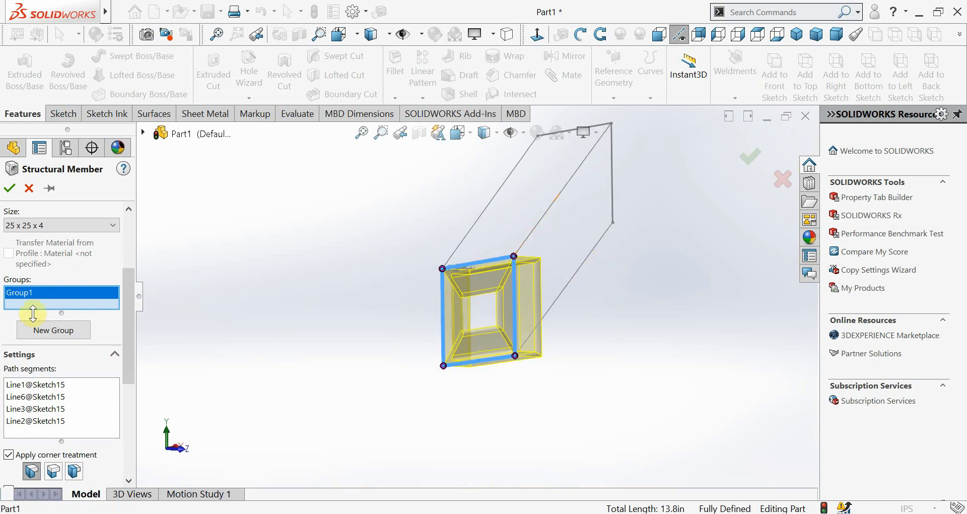
left_click(53, 330)
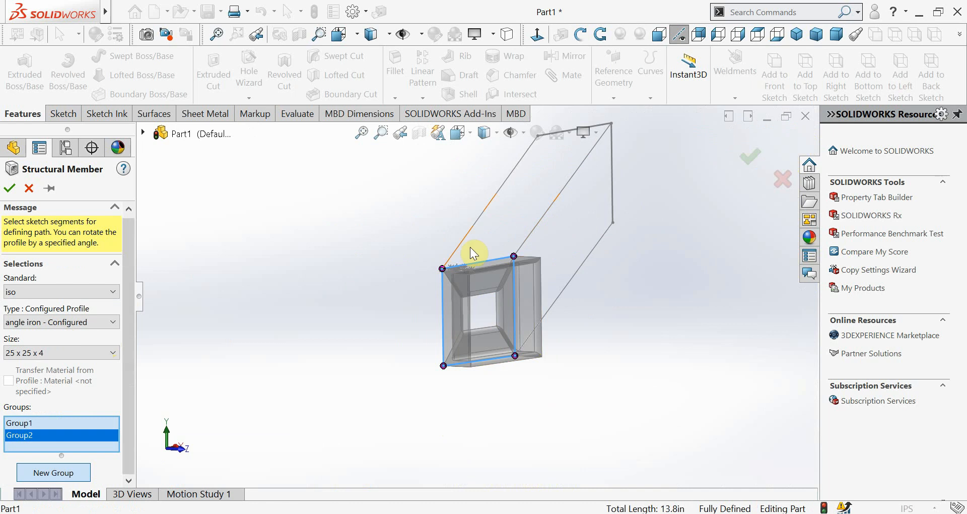
left_click(554, 212)
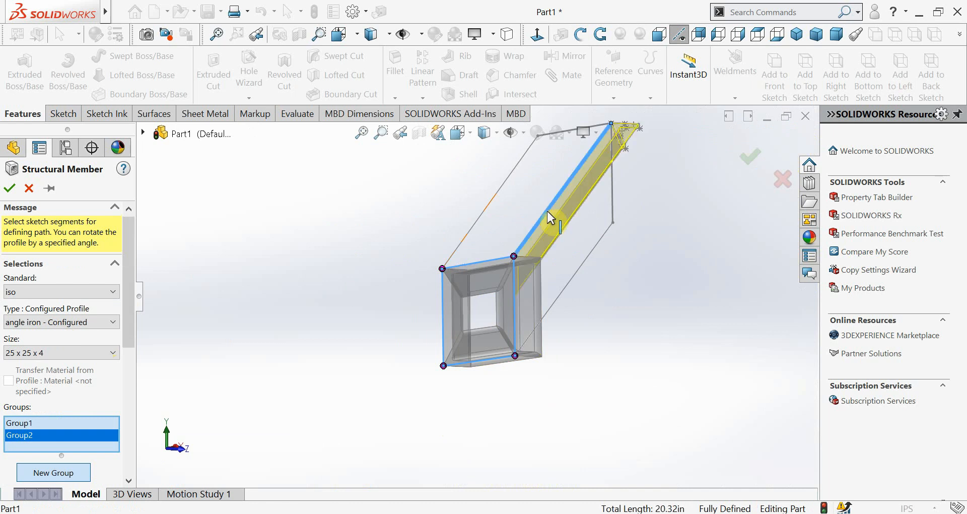
scroll(582, 202, "down", 1)
scroll(578, 208, "down", 1)
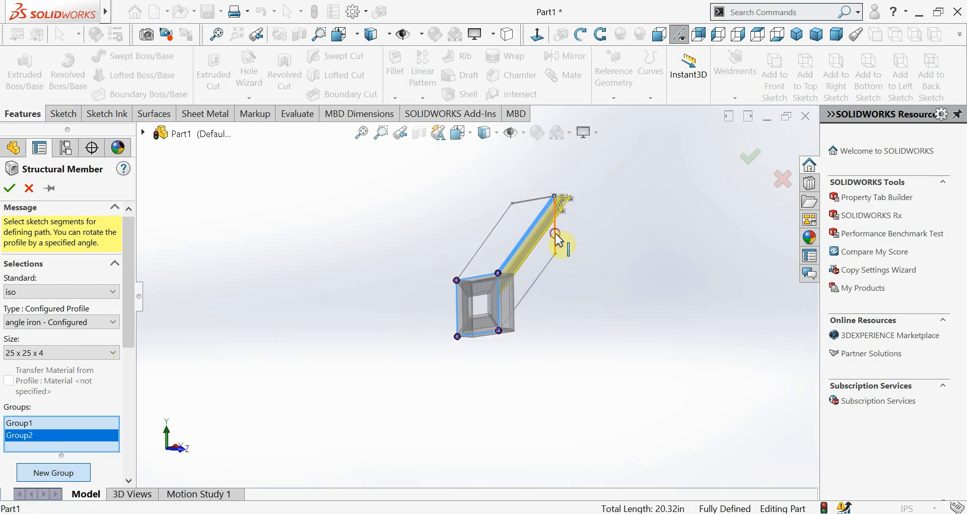
left_click(554, 232)
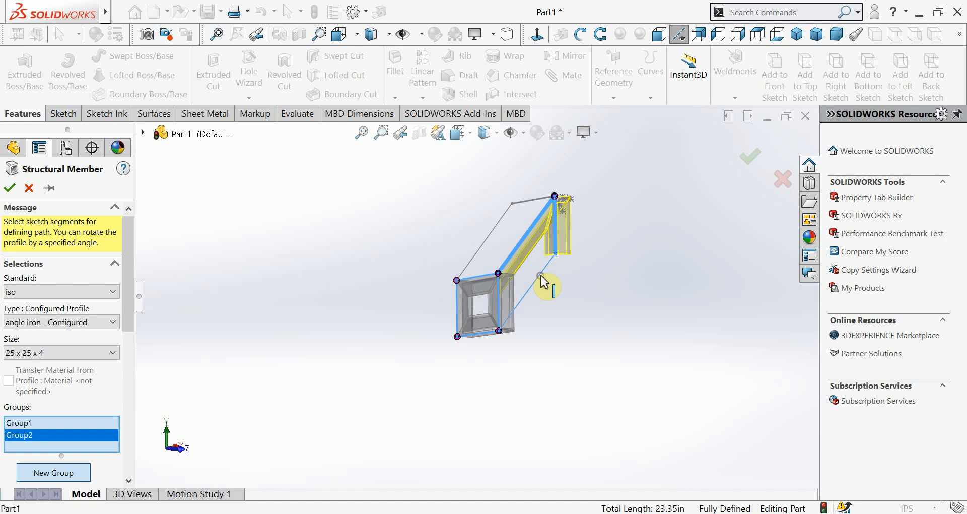
left_click(540, 276)
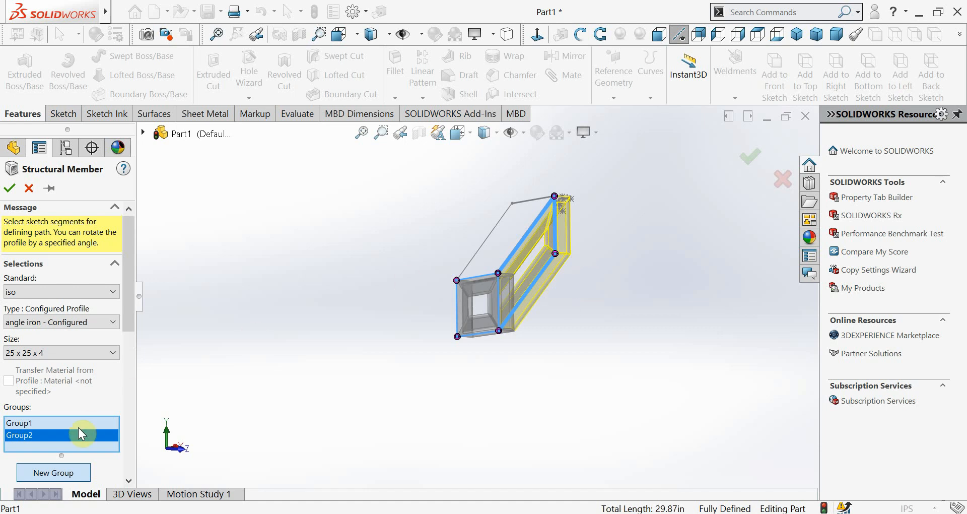
Create a third group from the left upper receding edge and the rear upper edge, and finish the structural member
left_click(56, 472)
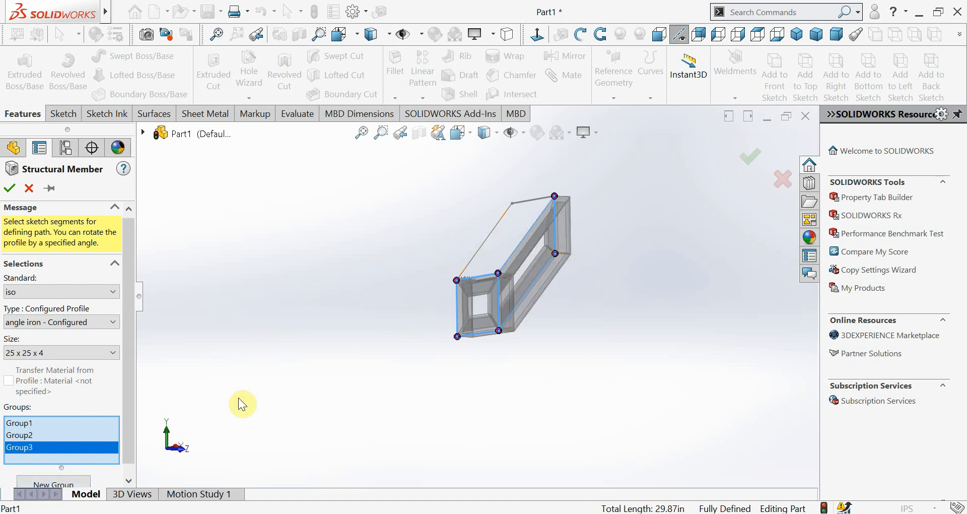
scroll(132, 438, "down", 1)
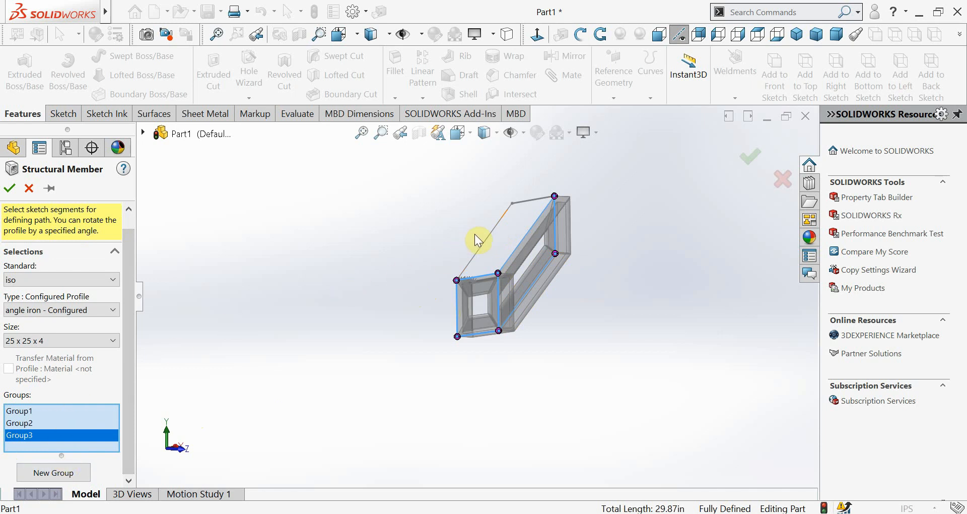
left_click(484, 247)
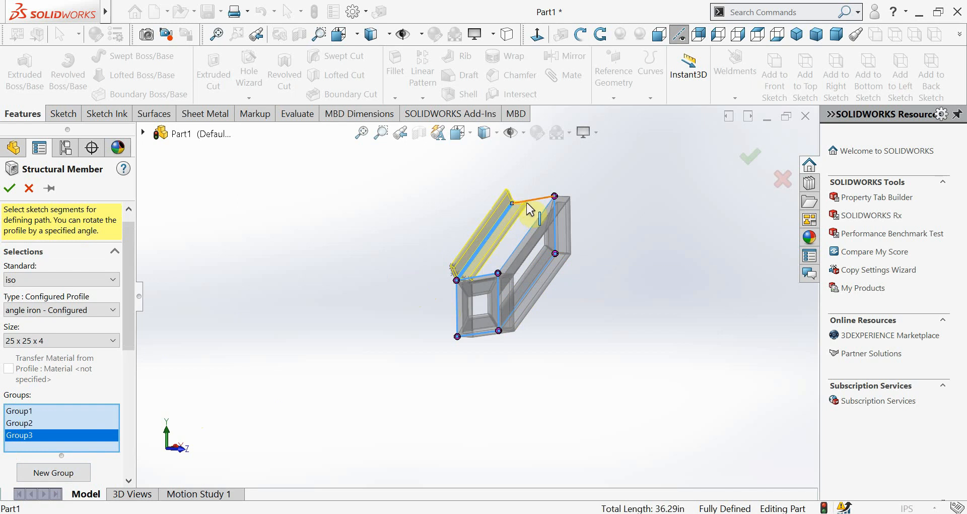
left_click(540, 203)
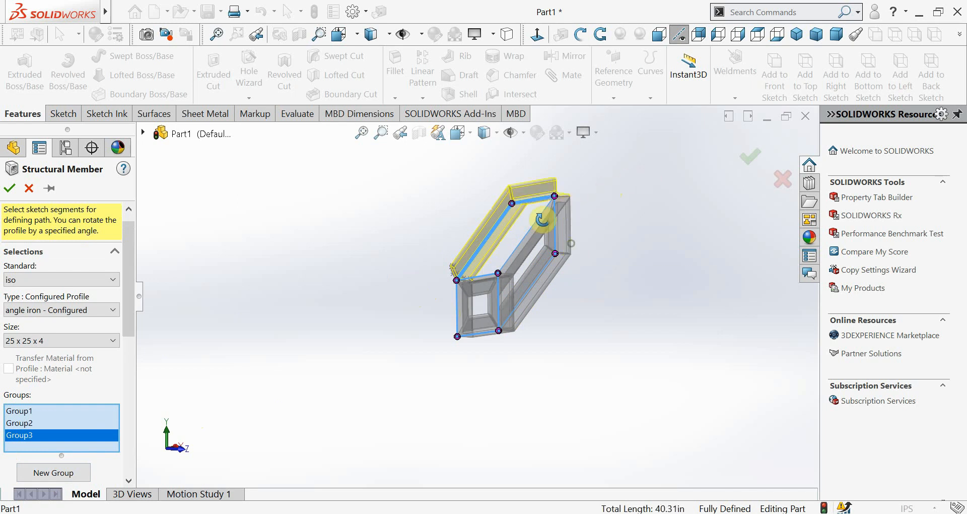
middle_click_drag(544, 219, 496, 244)
left_click(756, 150)
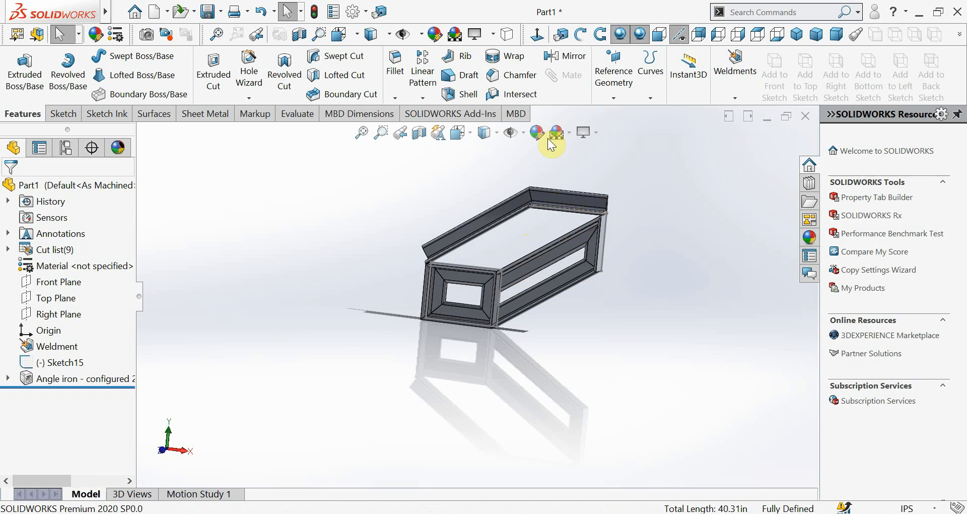
Display the frame shaded without edges and examine the angle iron joints and the exposed L-shaped end face at the rear corner
left_click(494, 131)
left_click(487, 171)
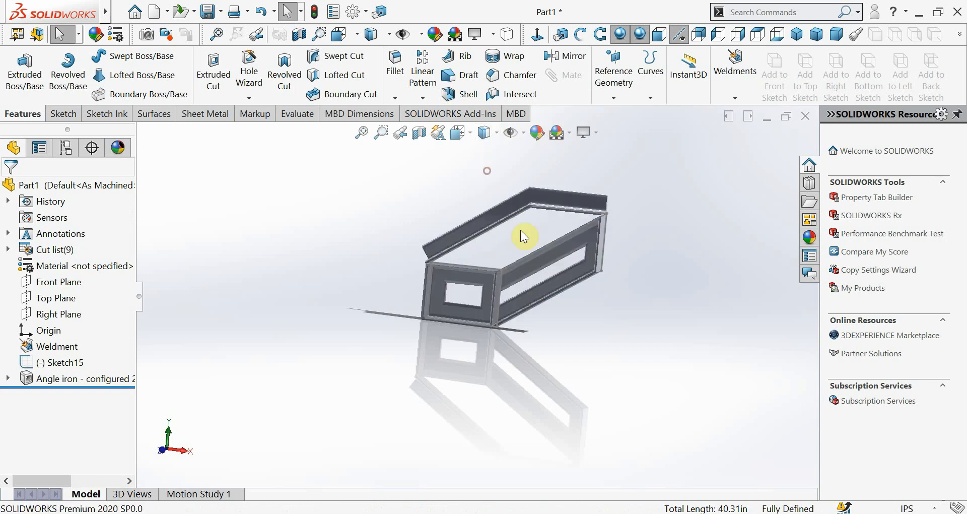
middle_click_drag(524, 236, 445, 295)
scroll(461, 280, "up", 8)
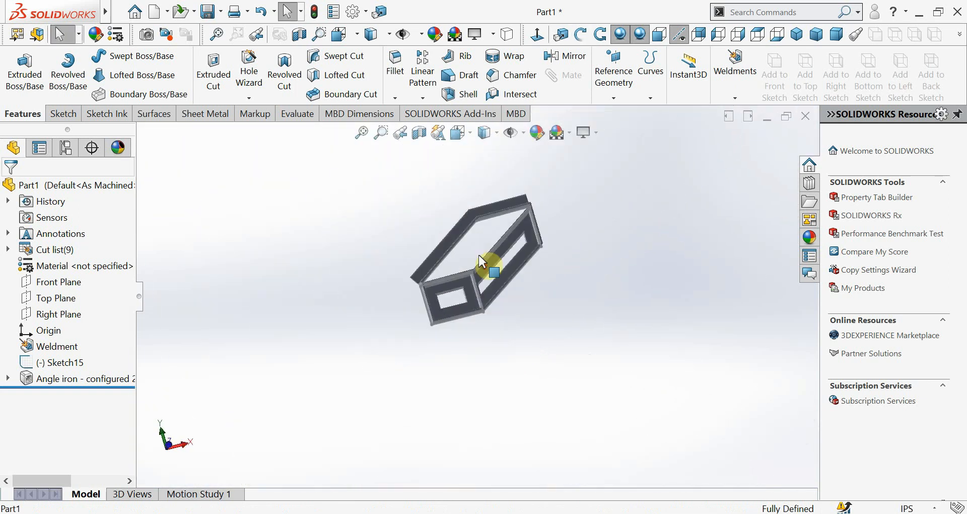
scroll(481, 262, "down", 6)
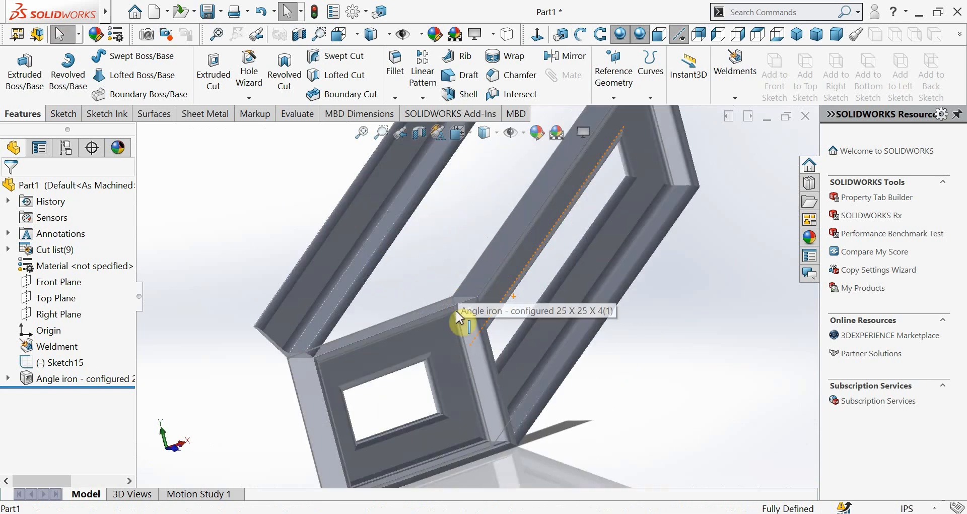
middle_click_drag(459, 317, 516, 205)
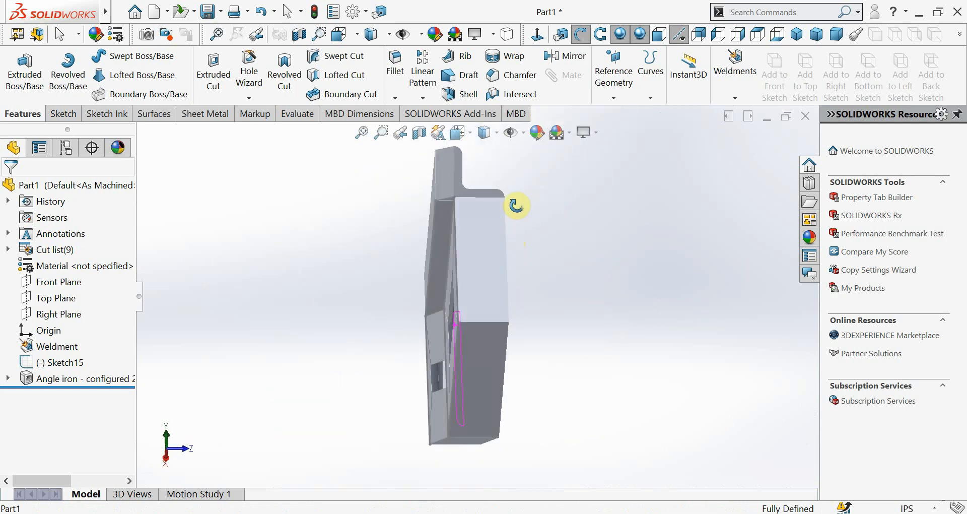
scroll(489, 180, "down", 7)
left_click(423, 259)
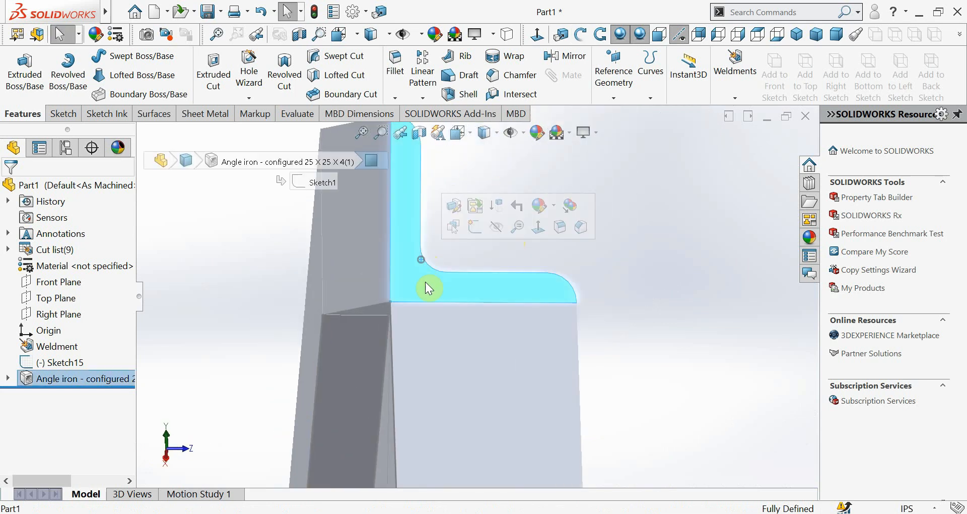
middle_click_drag(425, 283, 447, 277)
scroll(492, 287, "up", 8)
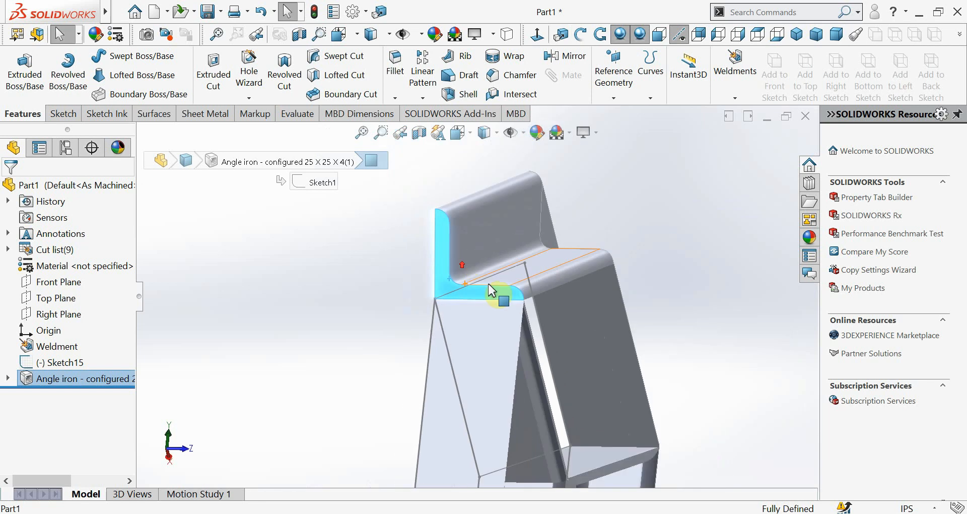
Examine the angle iron frame from several sides and look through the features contained in the structural member
middle_click_drag(492, 359, 439, 427)
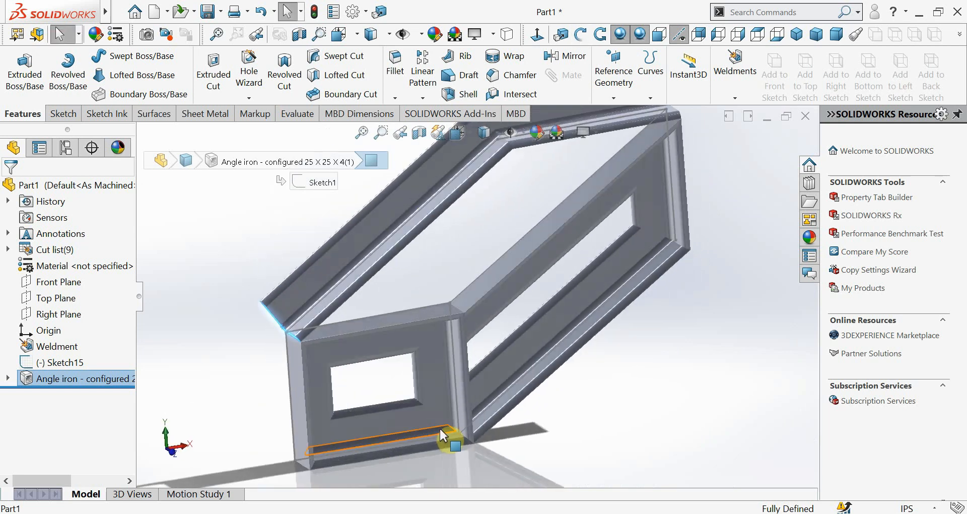
scroll(479, 297, "up", 3)
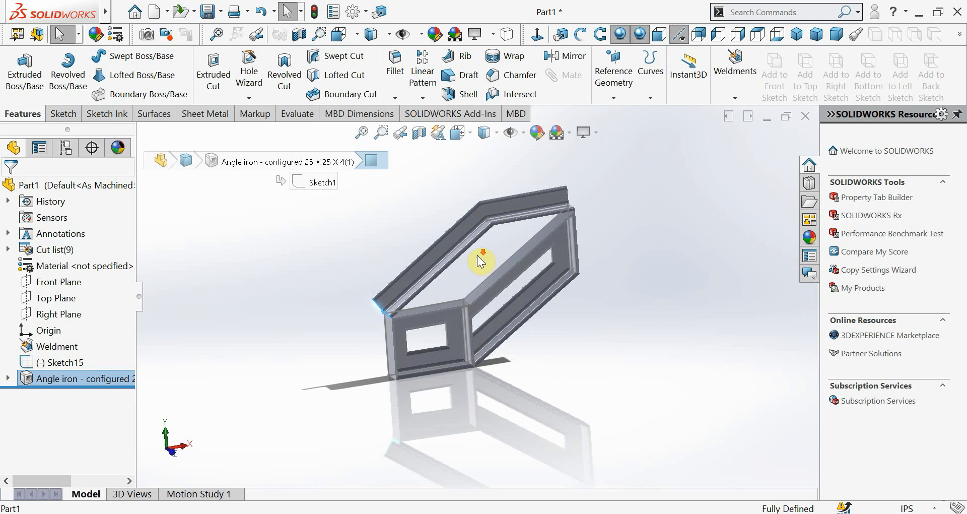
scroll(477, 256, "down", 2)
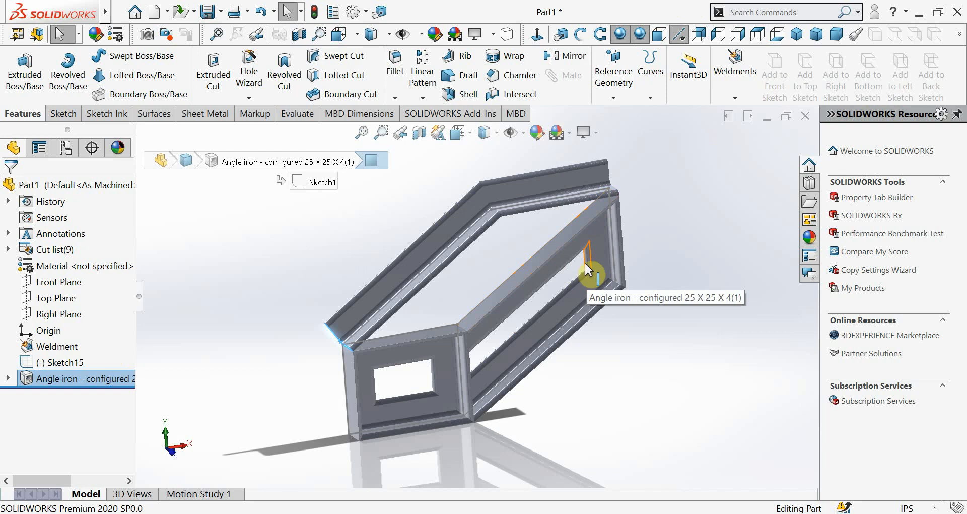
middle_click_drag(412, 398, 459, 332)
scroll(482, 285, "up", 2)
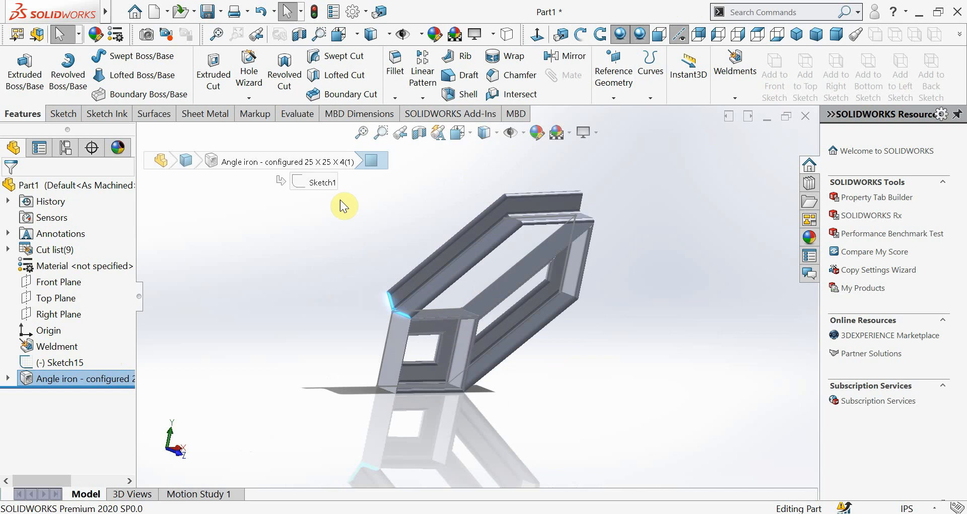
left_click_drag(355, 185, 422, 315)
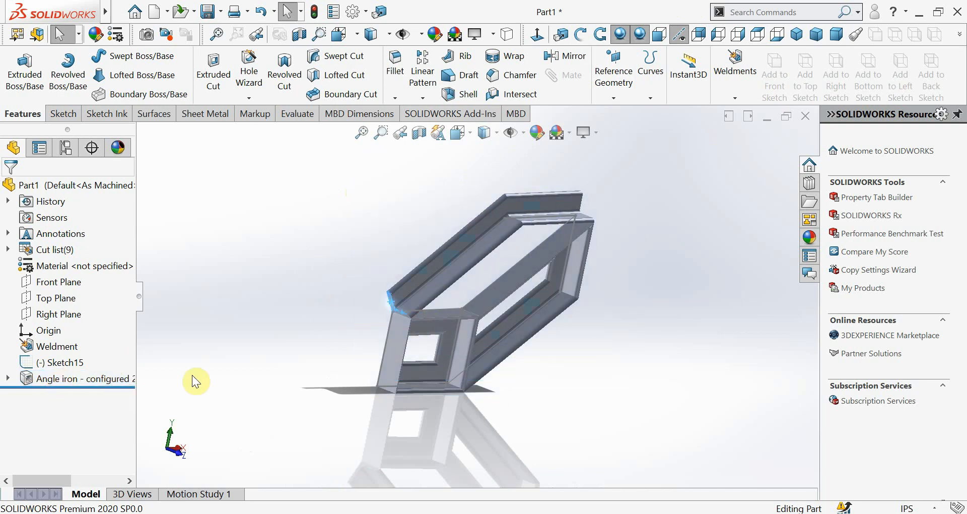
left_click(8, 379)
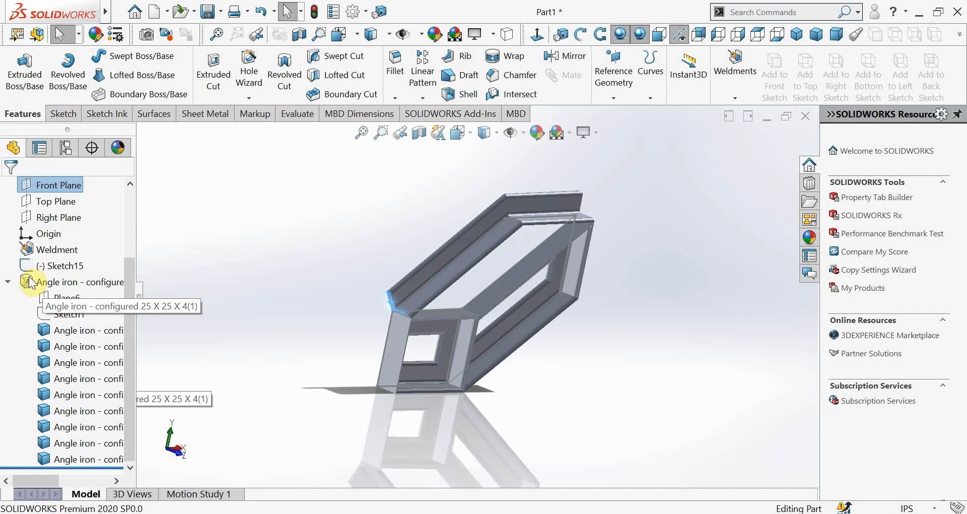
scroll(18, 289, "up", 3)
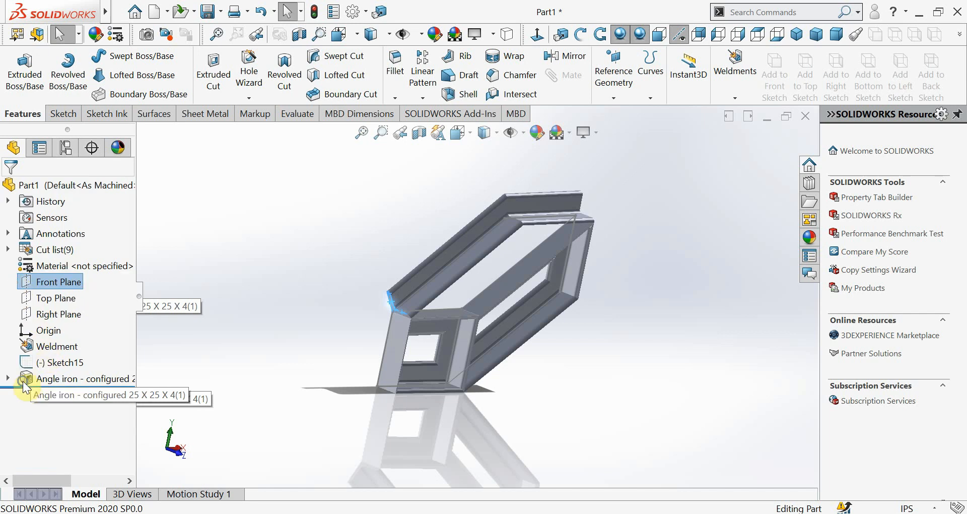
Clear the part by deleting the angle iron structural member, Sketch15 and the Weldment feature
right_click(26, 382)
left_click(66, 279)
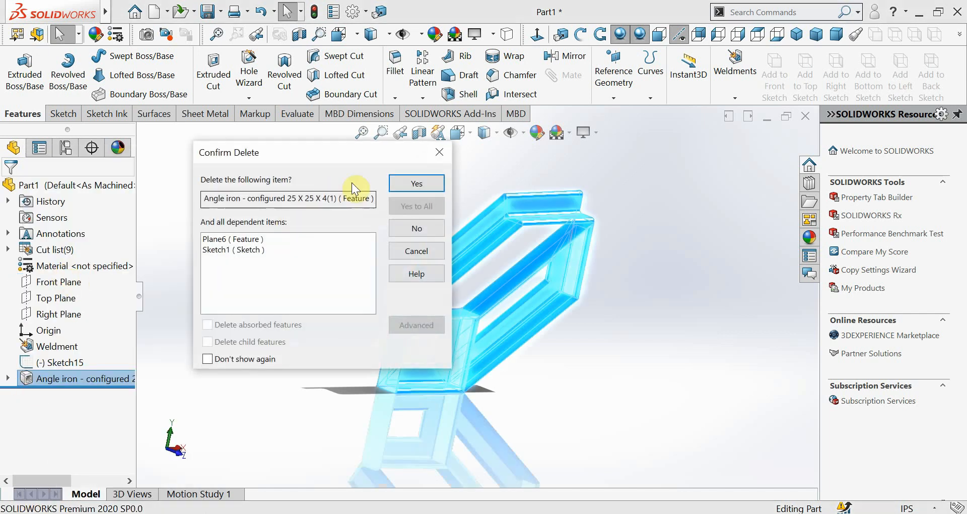
left_click(405, 185)
right_click(64, 349)
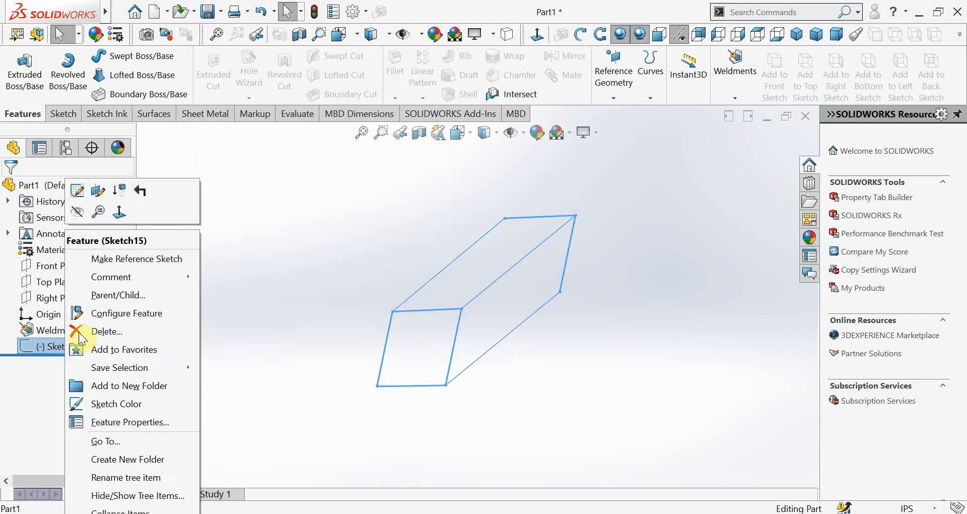
left_click(85, 330)
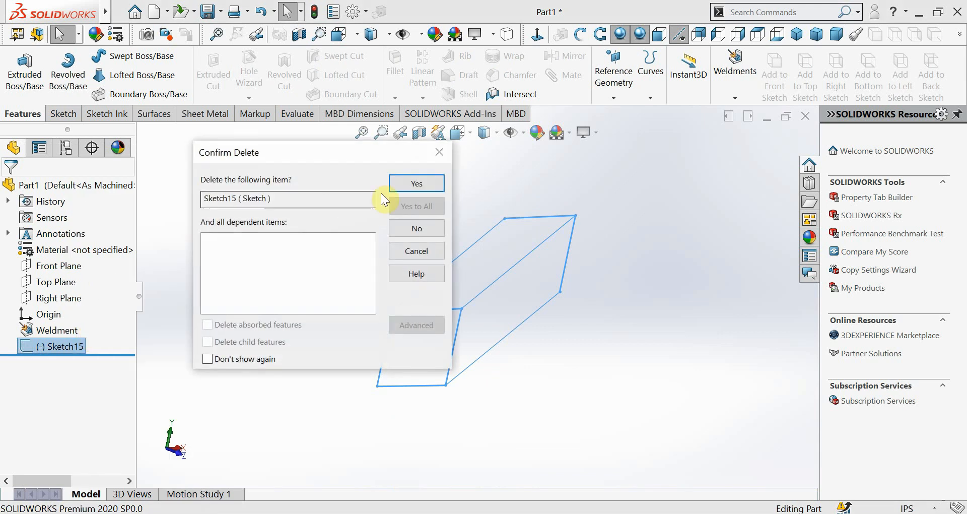
left_click(408, 184)
right_click(70, 332)
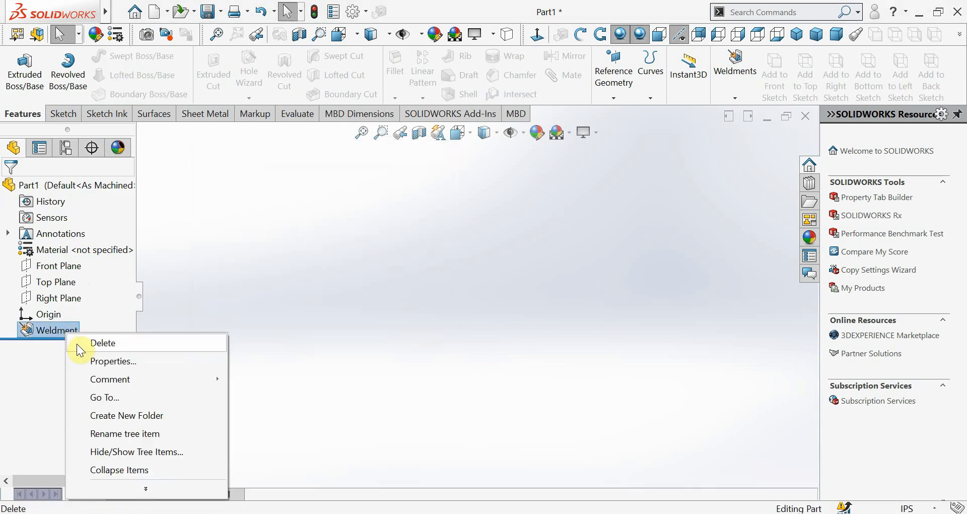
left_click(77, 342)
left_click(405, 185)
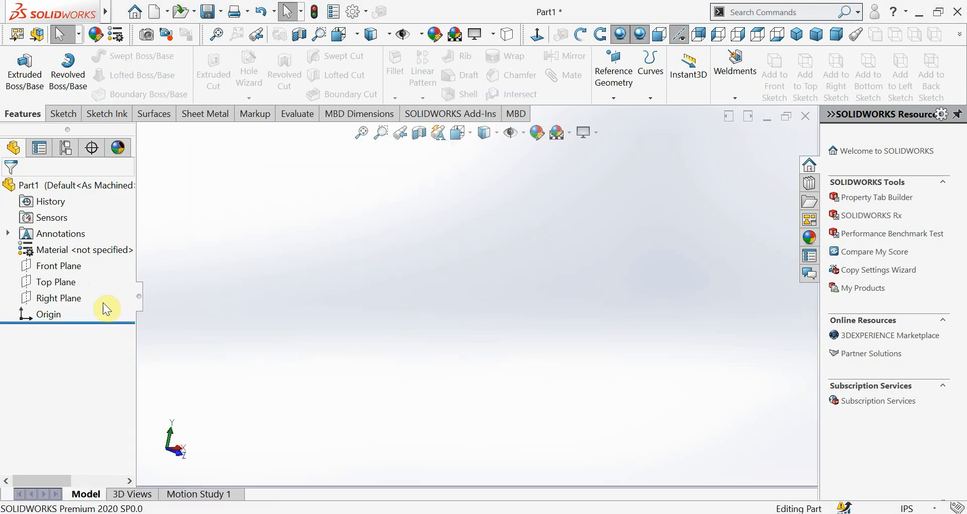
In a new 3D sketch, draw a closed four-sided outline from the origin on the XY plane, about 0.37 in wide and 0.25 in high
left_click(60, 115)
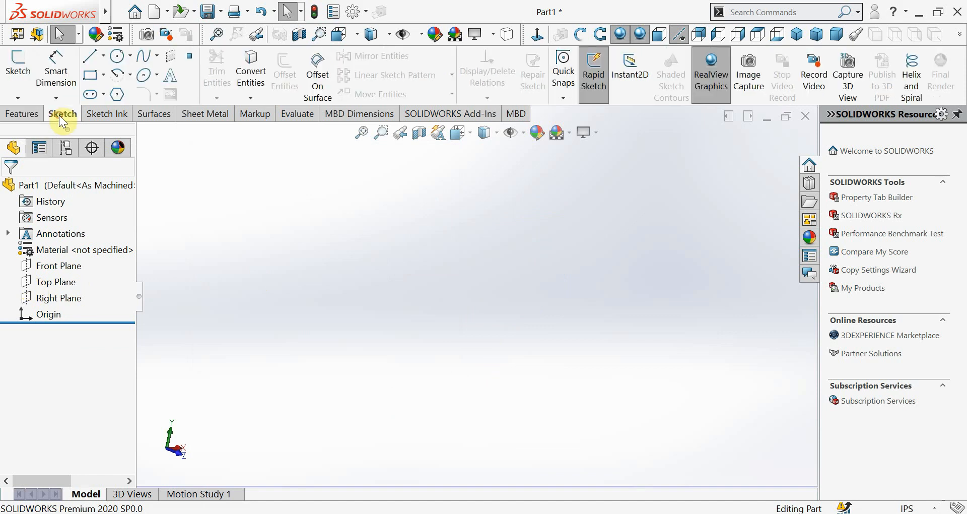
left_click(17, 99)
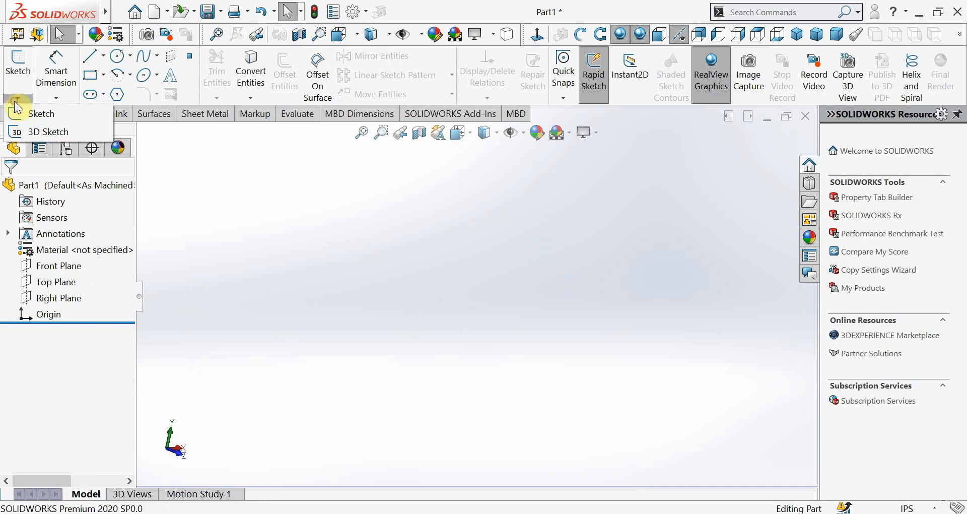
left_click(19, 133)
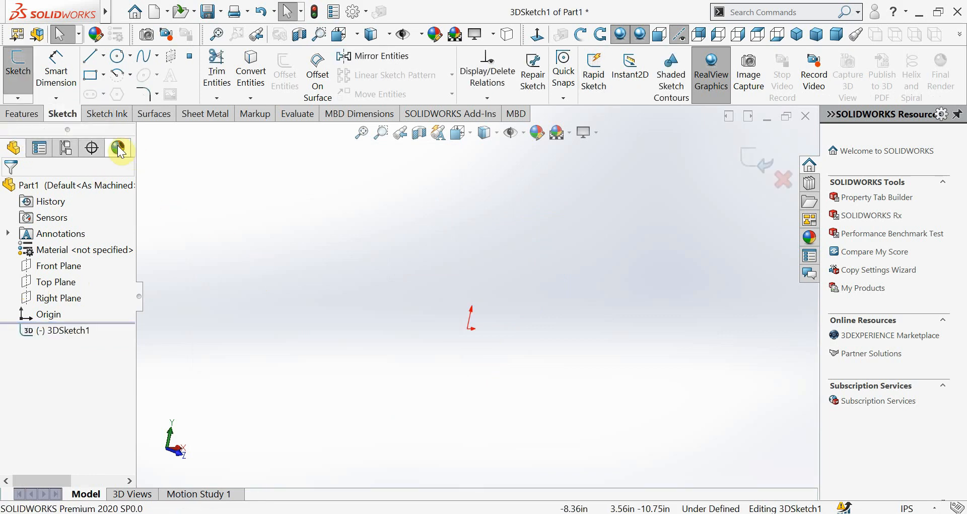
left_click(91, 56)
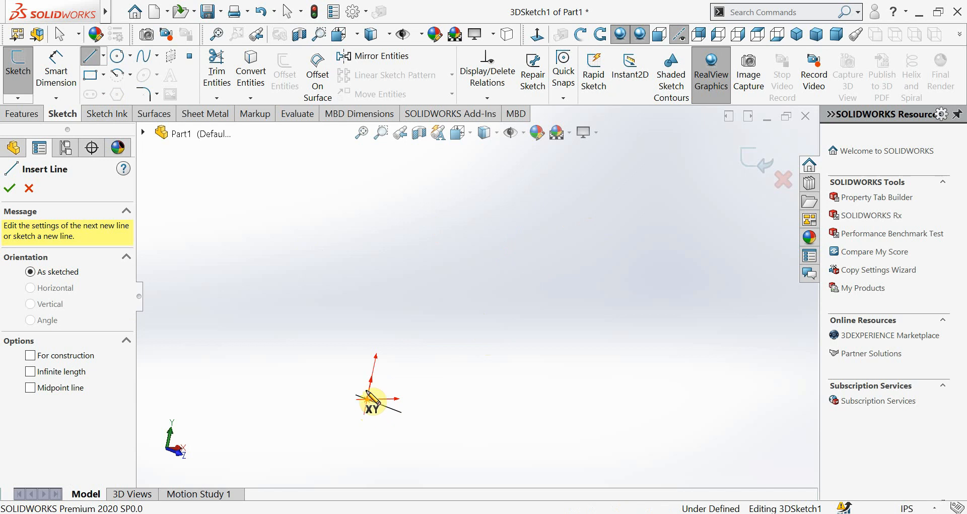
left_click(370, 397)
left_click(370, 229)
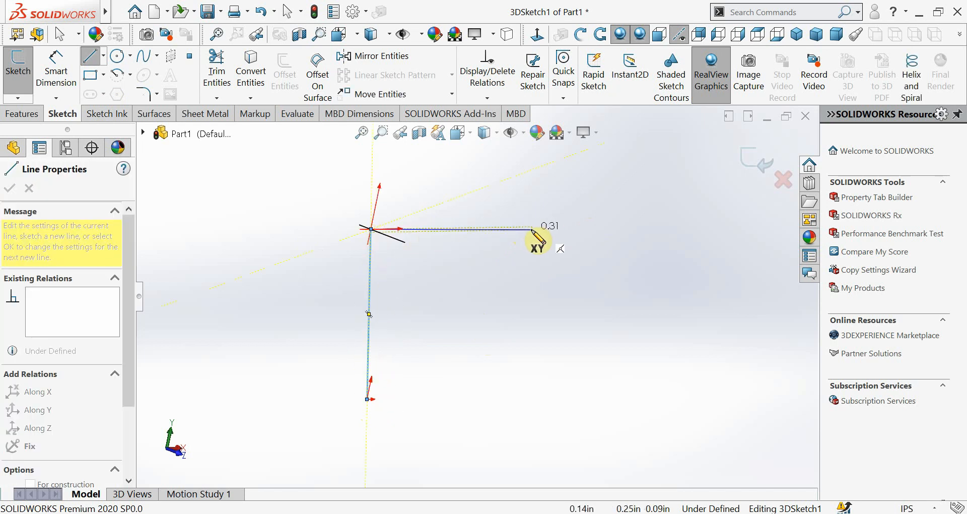
left_click(563, 226)
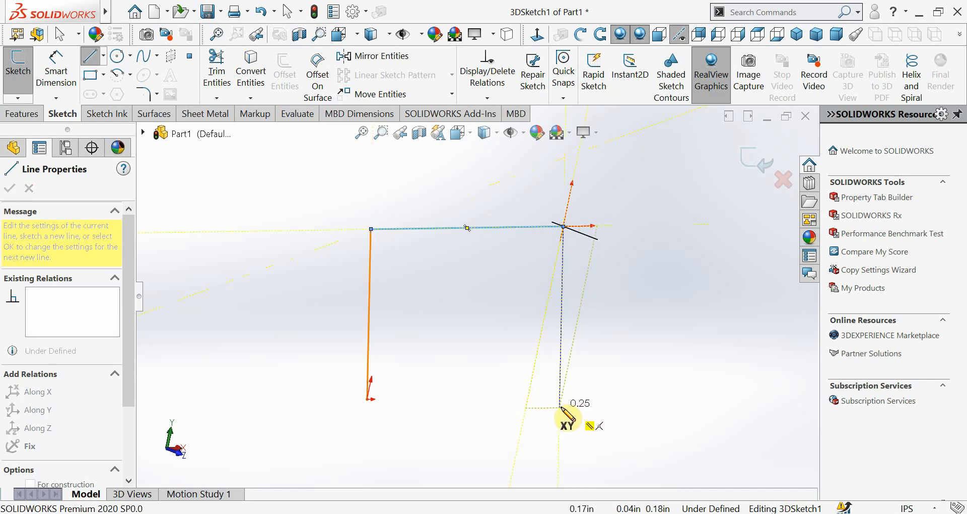
left_click(559, 406)
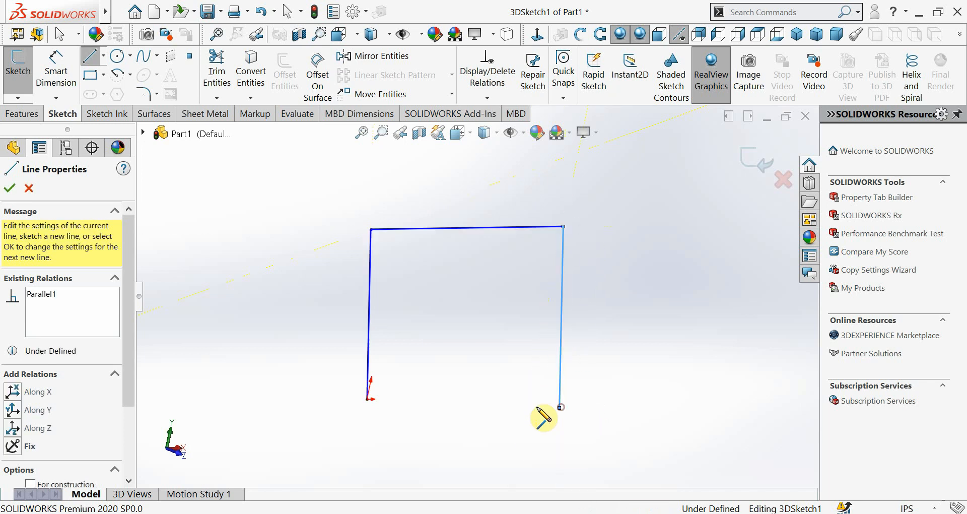
left_click(367, 401)
Sketch two sloping lines from the outline's upper corners that meet at an apex above it, forming a gable
scroll(544, 422, "up", 2)
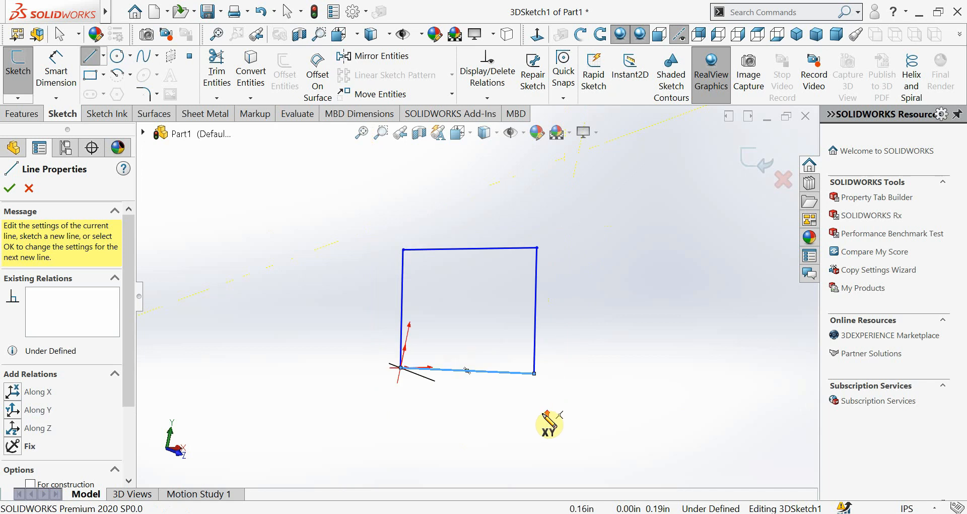
scroll(548, 367, "down", 4)
scroll(334, 176, "up", 6)
scroll(425, 247, "down", 5)
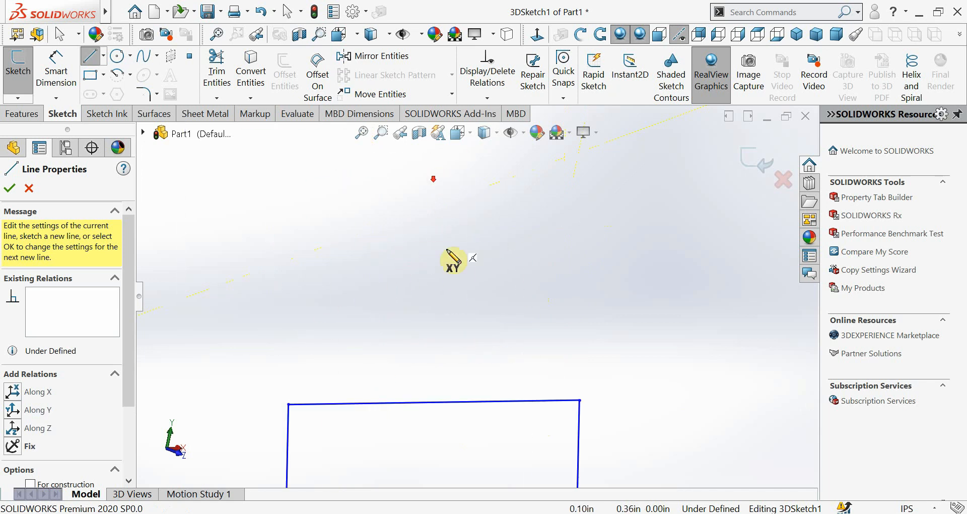
left_click(414, 331)
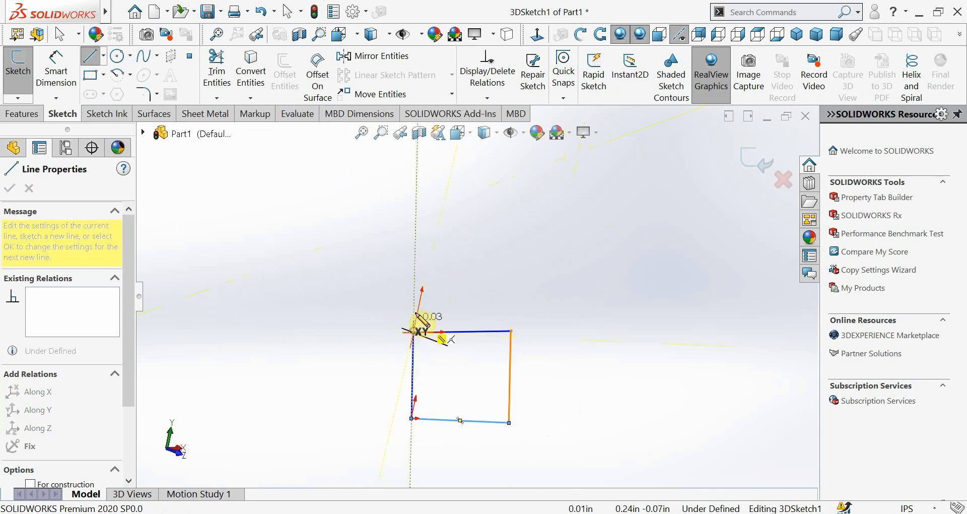
left_click(511, 331)
Sketch a line receding along Z on the YZ plane from the outline's upper right corner, and exit the 3D sketch
mouse_move(545, 345)
middle_mouse_down()
mouse_move(529, 335)
mouse_move(572, 350)
mouse_move(557, 385)
mouse_move(555, 315)
mouse_move(537, 276)
mouse_move(572, 287)
mouse_move(575, 313)
middle_mouse_up()
mouse_move(545, 362)
middle_mouse_down()
mouse_move(529, 356)
mouse_move(665, 360)
mouse_move(528, 400)
mouse_move(549, 388)
mouse_move(577, 419)
mouse_move(470, 384)
mouse_move(524, 397)
mouse_move(479, 319)
mouse_move(557, 319)
mouse_move(613, 348)
mouse_move(341, 456)
mouse_move(363, 408)
mouse_move(423, 414)
mouse_move(397, 451)
middle_mouse_up()
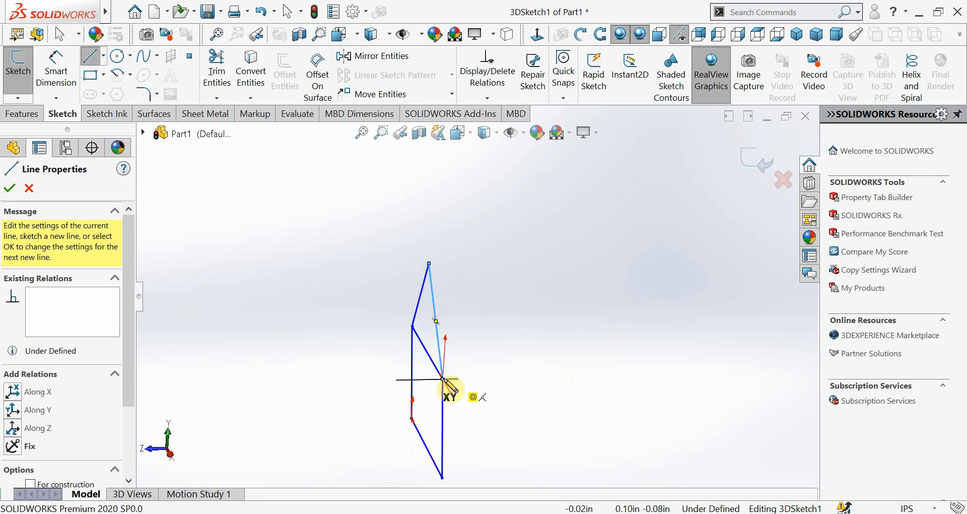
left_click(443, 378)
mouse_move(695, 379)
middle_mouse_down()
mouse_move(669, 388)
mouse_move(670, 399)
middle_mouse_up()
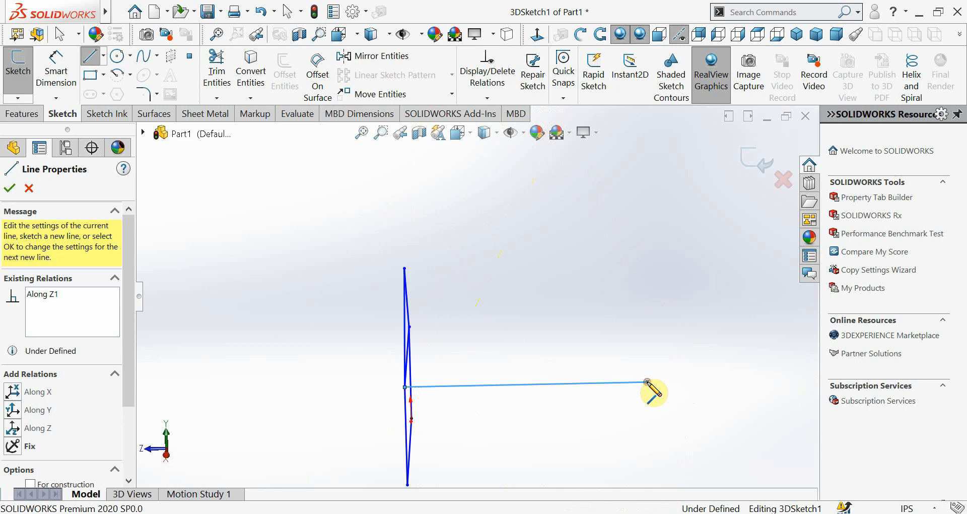
left_click(647, 381)
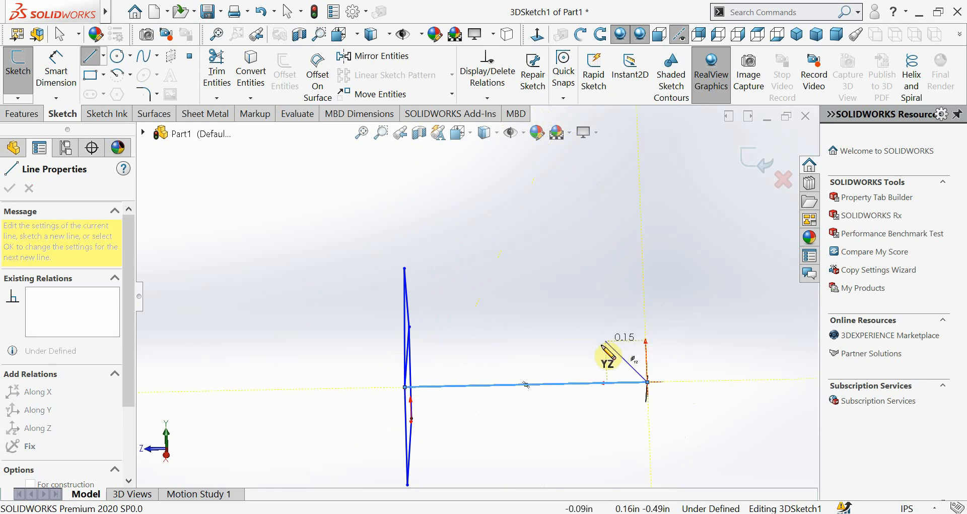
key("Escape")
key("Escape")
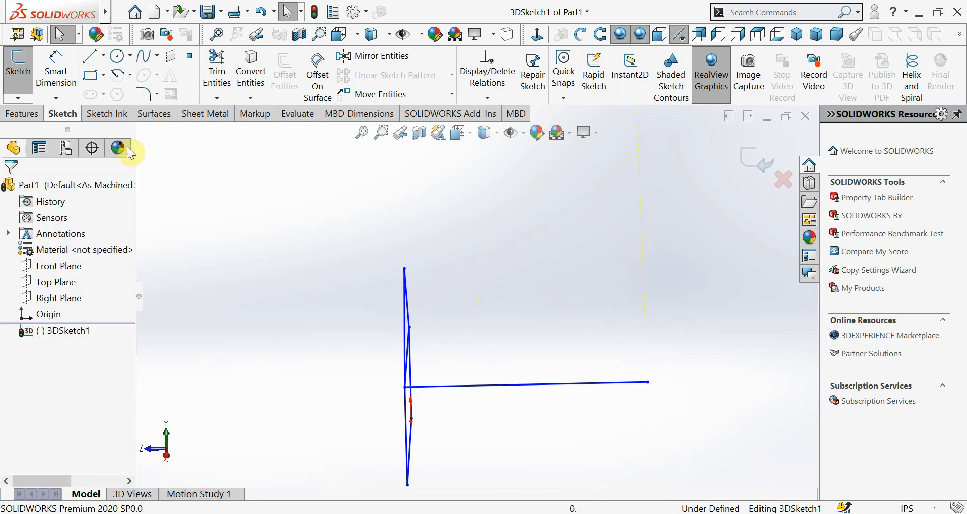
left_click(23, 80)
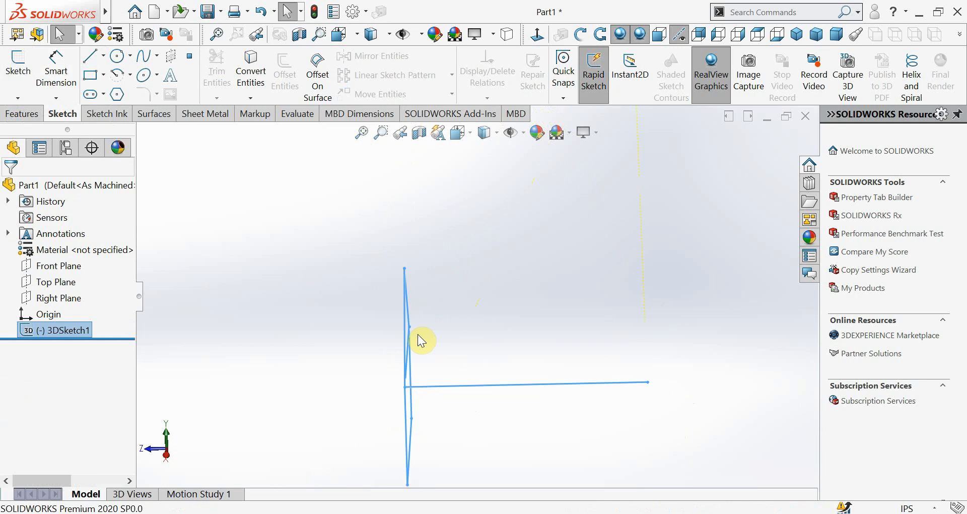
left_click(27, 101)
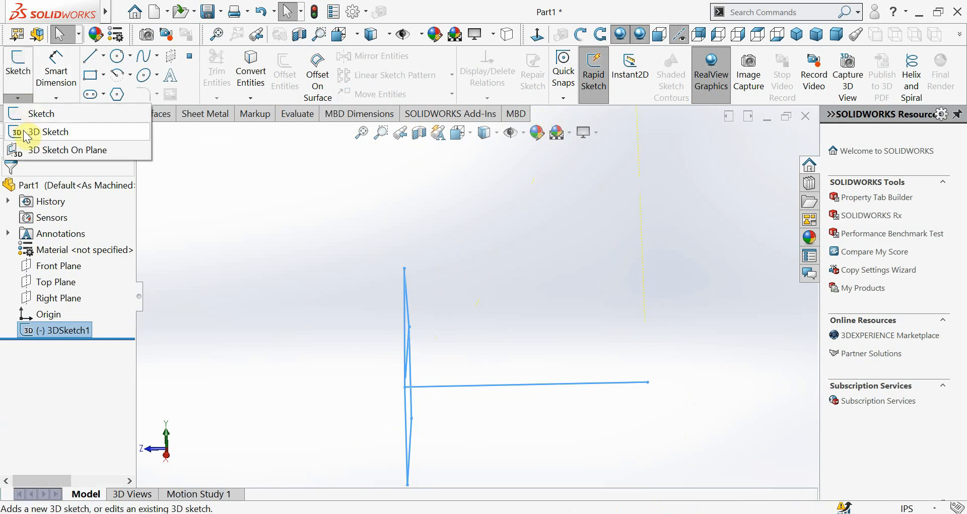
left_click(23, 130)
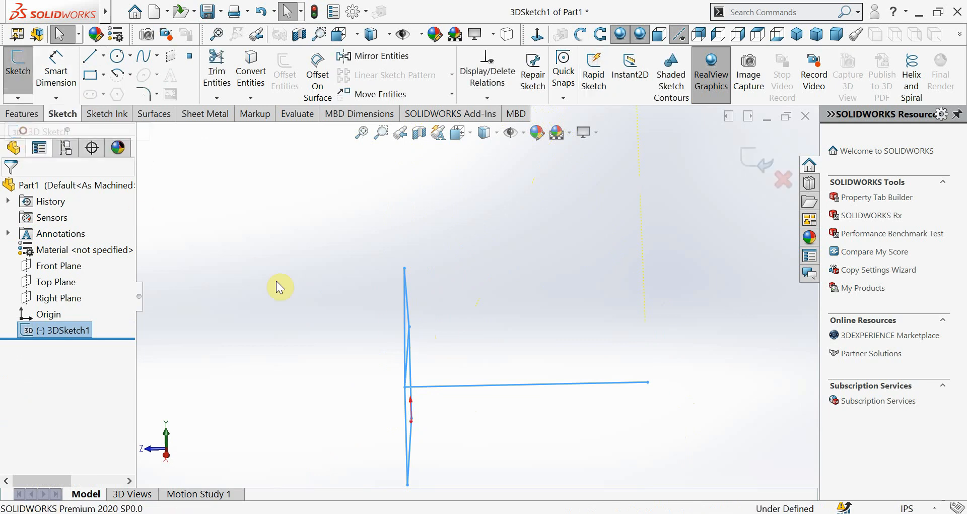
left_click(410, 327)
left_click(335, 324)
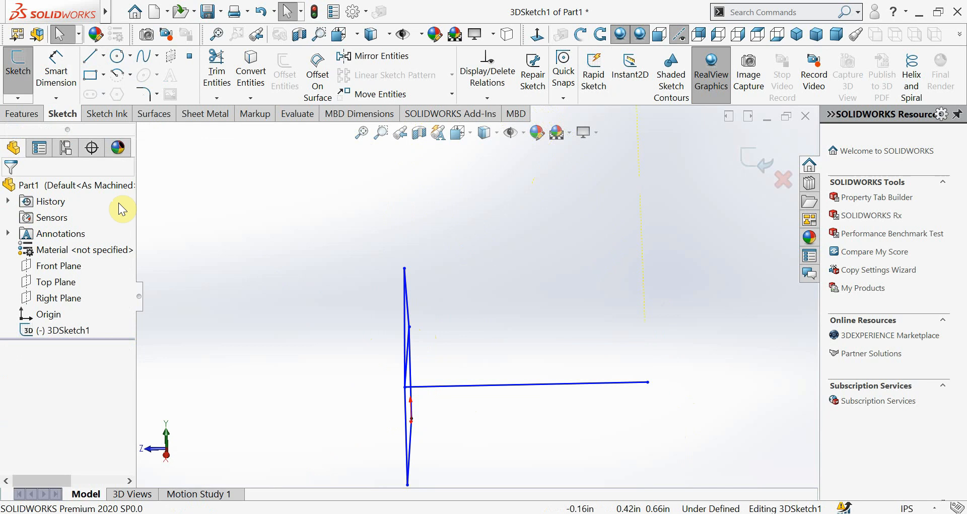
mouse_move(516, 329)
middle_mouse_down()
mouse_move(524, 376)
mouse_move(483, 313)
mouse_move(448, 298)
mouse_move(439, 310)
middle_mouse_up()
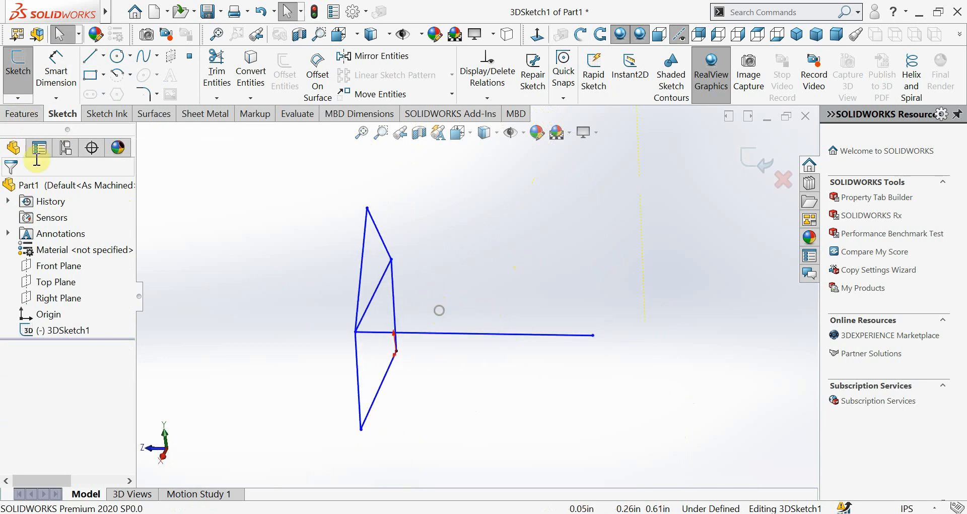
left_click(17, 80)
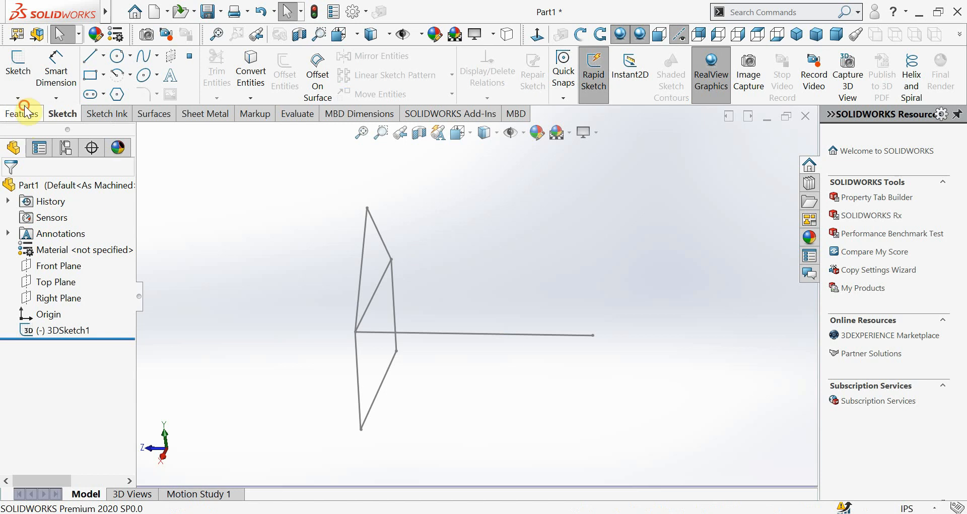
left_click(25, 102)
left_click(31, 125)
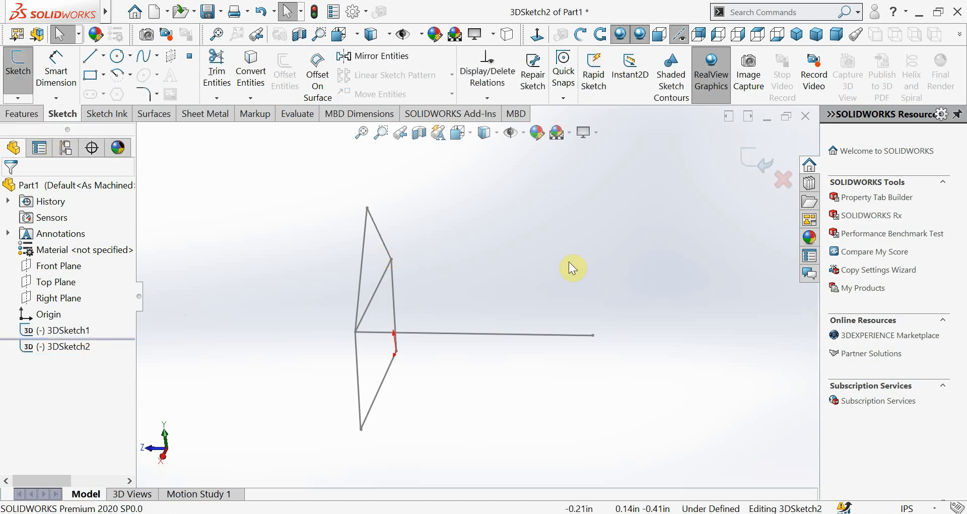
left_click(779, 180)
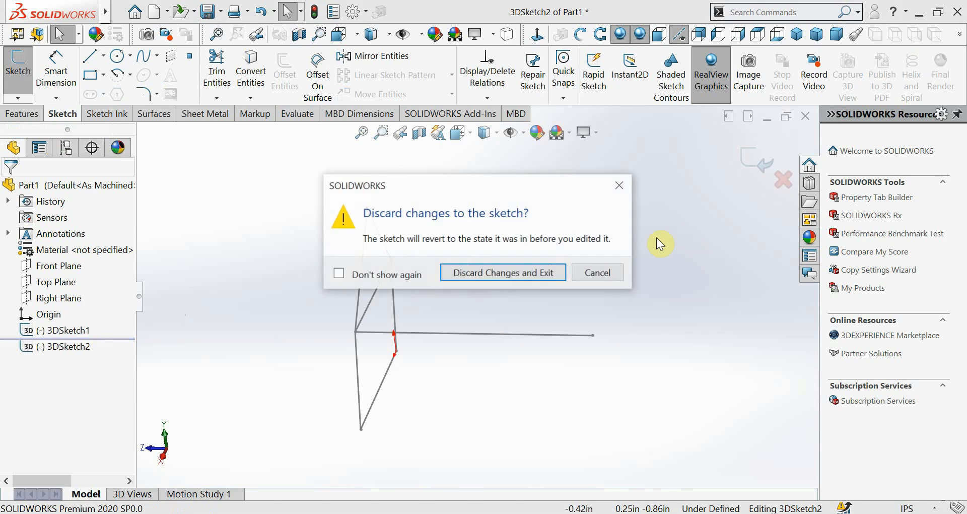
left_click(536, 270)
Edit 3DSketch1: add a line about 0.60 in long along Z from the other upper corner and join the two lines' rear ends
left_click(58, 332)
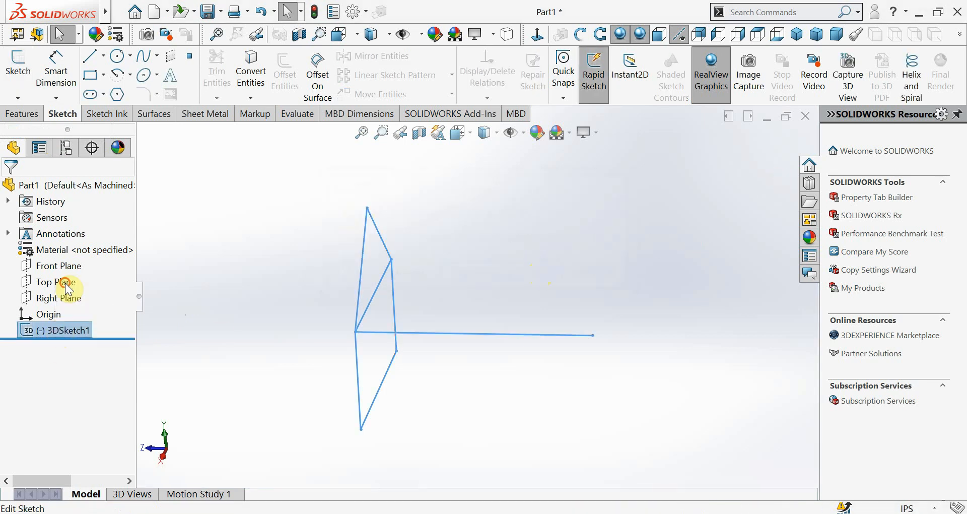
left_click(64, 280)
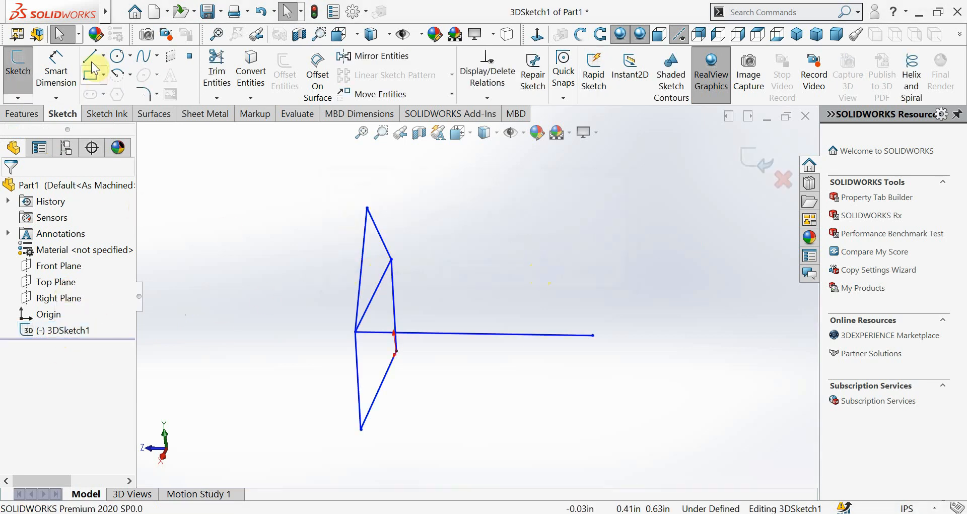
left_click(391, 259)
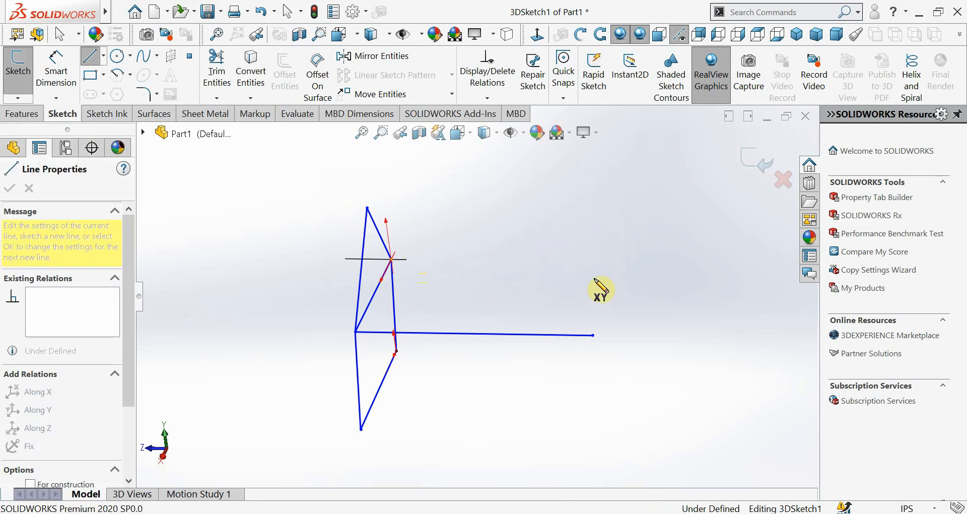
mouse_move(611, 272)
middle_mouse_down()
mouse_move(691, 287)
mouse_move(619, 283)
middle_mouse_up()
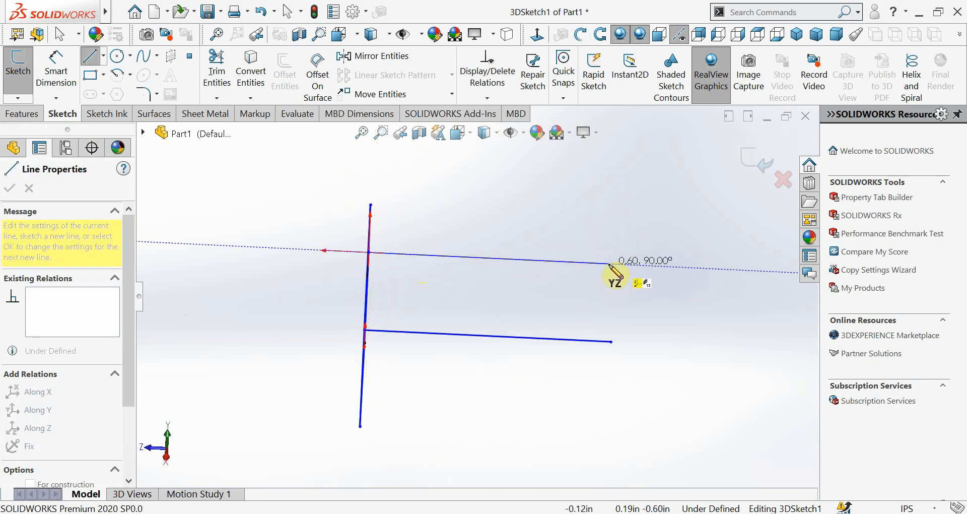
left_click(609, 264)
mouse_move(609, 317)
middle_mouse_down()
mouse_move(594, 417)
mouse_move(604, 423)
mouse_move(579, 369)
mouse_move(589, 218)
mouse_move(606, 209)
mouse_move(614, 218)
middle_mouse_up()
left_click(602, 386)
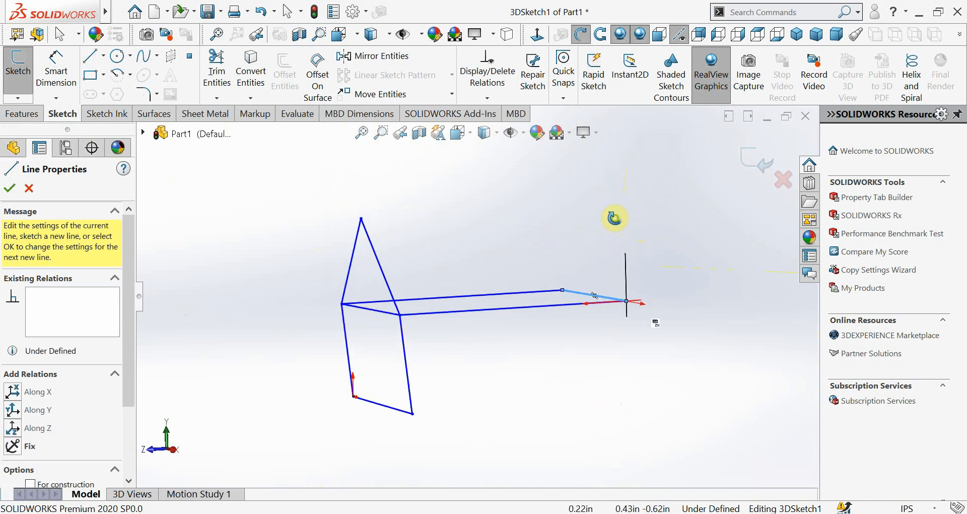
Sketch a line down from the rear upper corner on the origin side and a bottom edge from its lower end to the origin
left_click(626, 301)
left_click(634, 383)
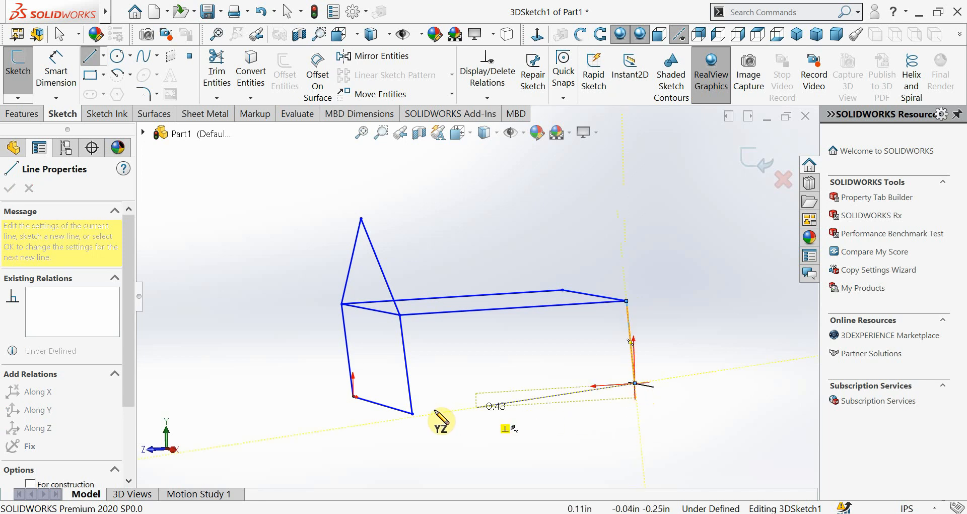
mouse_move(466, 425)
middle_mouse_down()
mouse_move(486, 396)
mouse_move(403, 421)
mouse_move(446, 394)
mouse_move(438, 398)
middle_mouse_up()
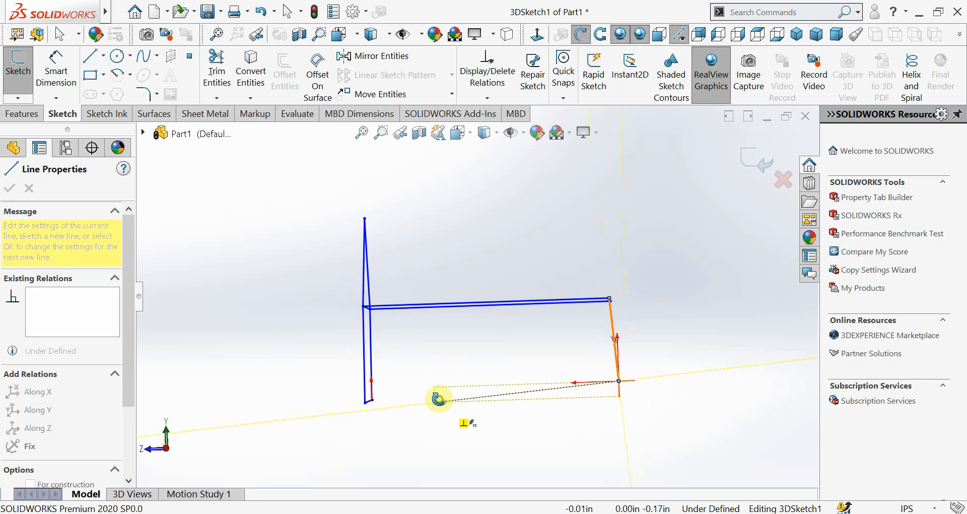
left_click(370, 400)
mouse_move(371, 400)
middle_mouse_down()
mouse_move(479, 382)
mouse_move(557, 412)
mouse_move(611, 415)
mouse_move(686, 484)
mouse_move(676, 490)
middle_mouse_up()
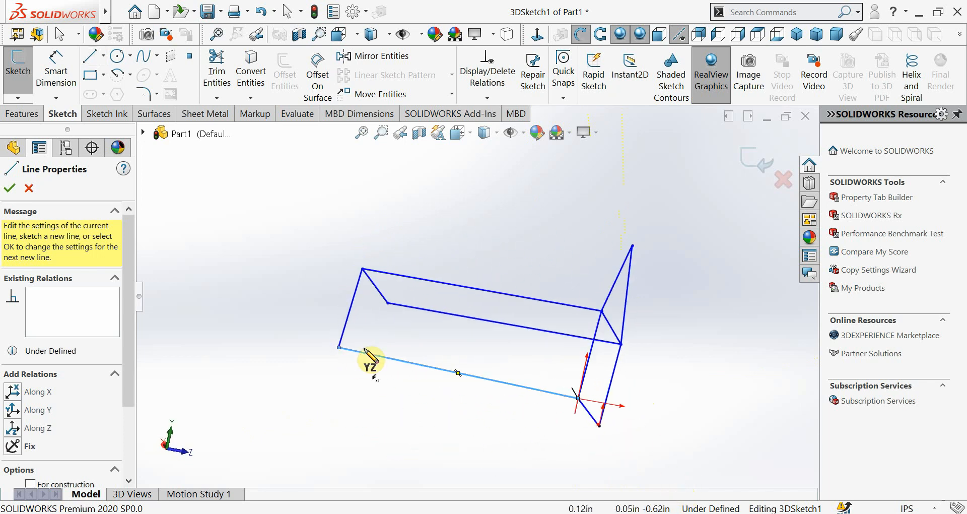
mouse_move(370, 359)
middle_mouse_down()
mouse_move(518, 317)
mouse_move(512, 391)
middle_mouse_up()
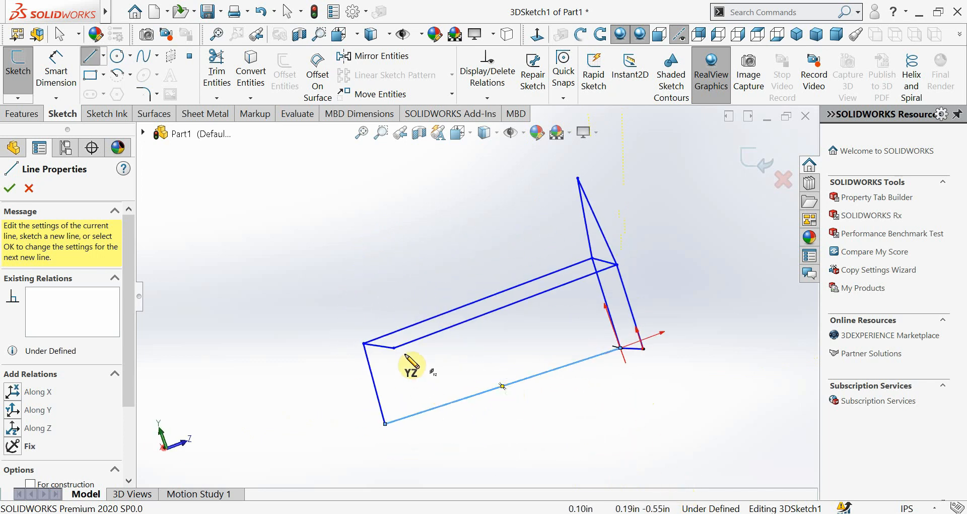
Complete the opposite side with a rear vertical about 0.24 in long and its bottom edge, and close the rear outline at the bottom
left_click(394, 347)
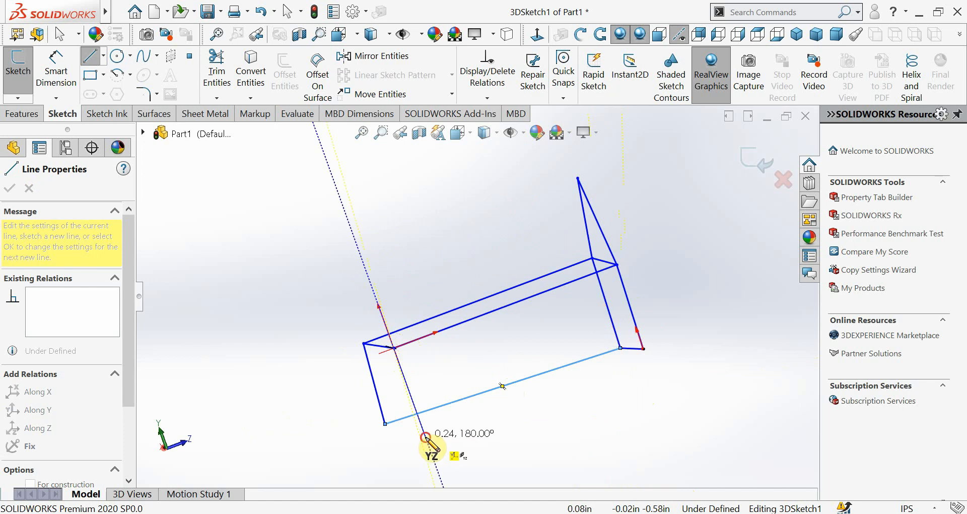
left_click(426, 436)
mouse_move(584, 383)
middle_mouse_down()
mouse_move(611, 404)
mouse_move(525, 399)
mouse_move(578, 384)
mouse_move(602, 396)
middle_mouse_up()
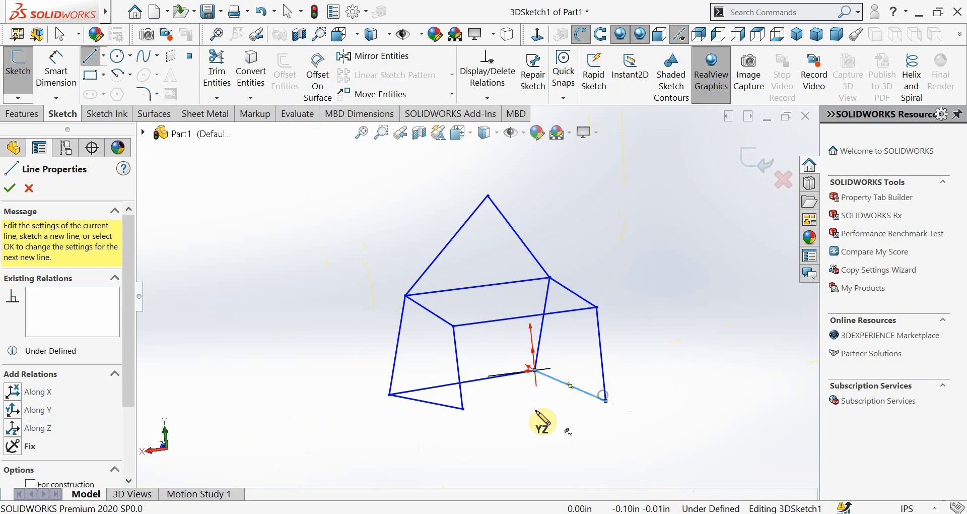
left_click(463, 409)
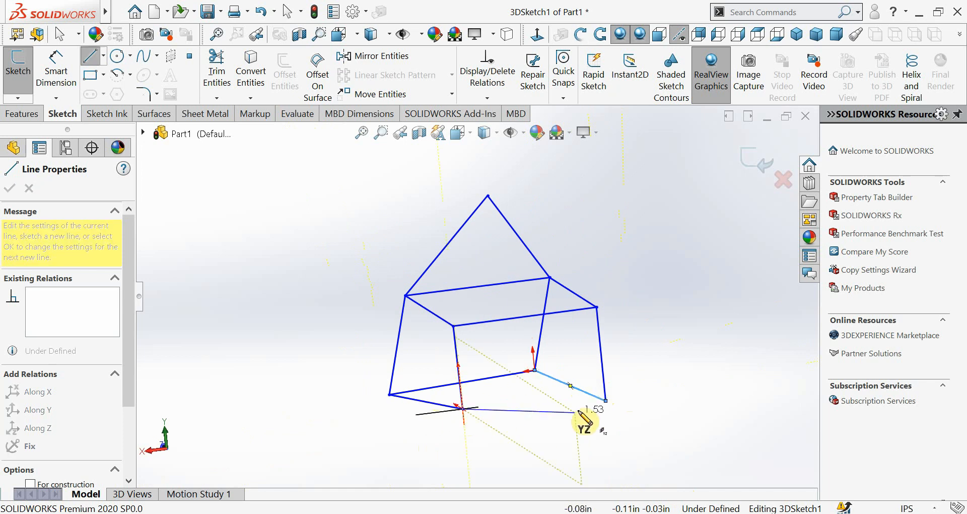
left_click(605, 401)
Try to sketch the rear gable with two lines from the rear upper corners on the YZ plane
scroll(506, 419, "up", 1)
mouse_move(506, 419)
middle_mouse_down()
mouse_move(566, 443)
mouse_move(630, 407)
mouse_move(600, 447)
mouse_move(542, 422)
mouse_move(475, 453)
mouse_move(464, 443)
middle_mouse_up()
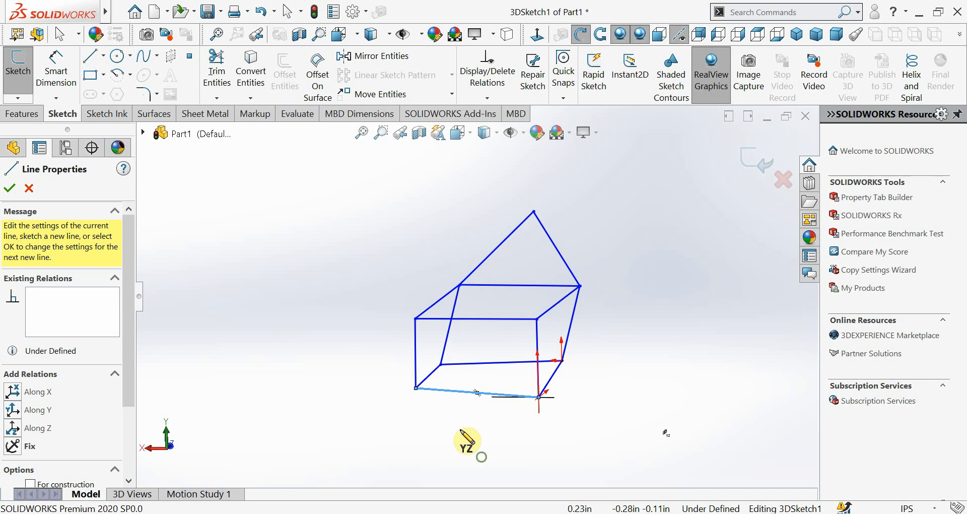
left_click(416, 318)
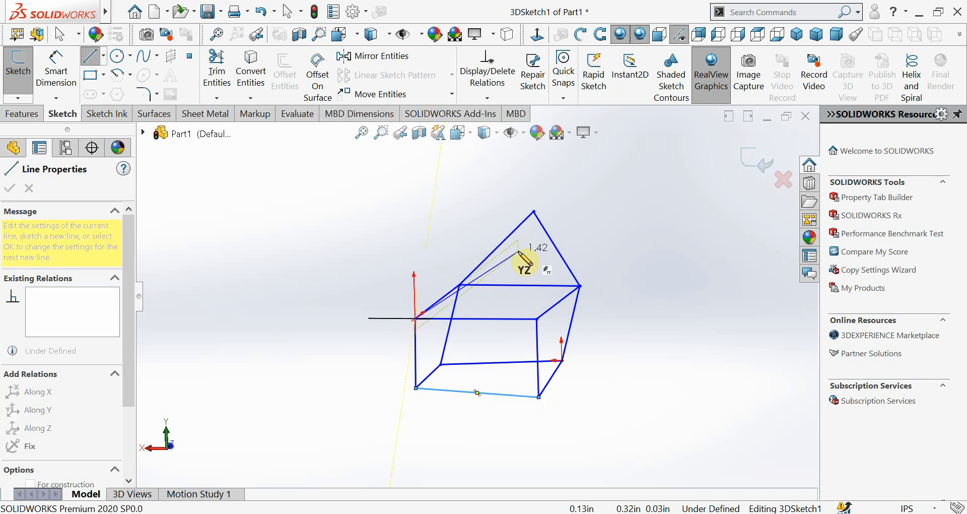
left_click(518, 248)
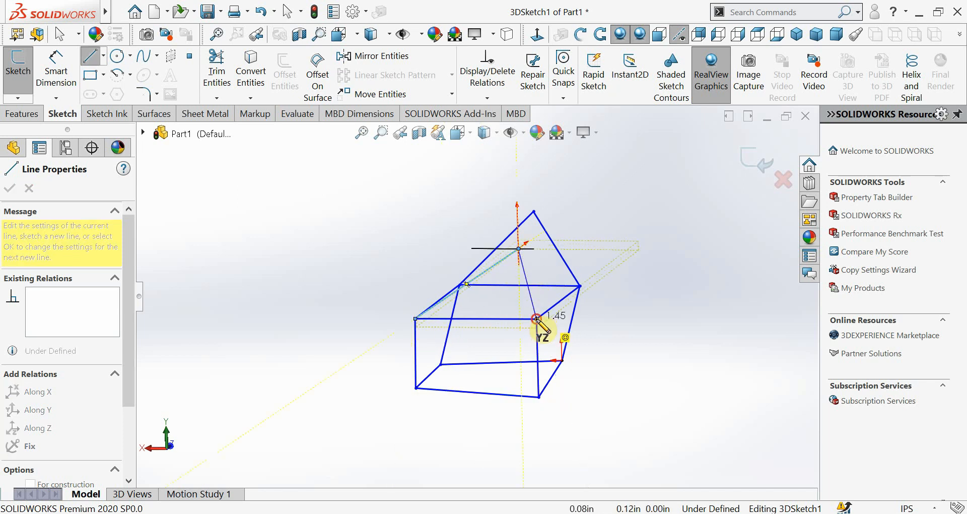
mouse_move(536, 318)
middle_mouse_down()
mouse_move(557, 340)
mouse_move(622, 292)
mouse_move(643, 331)
mouse_move(602, 385)
middle_mouse_up()
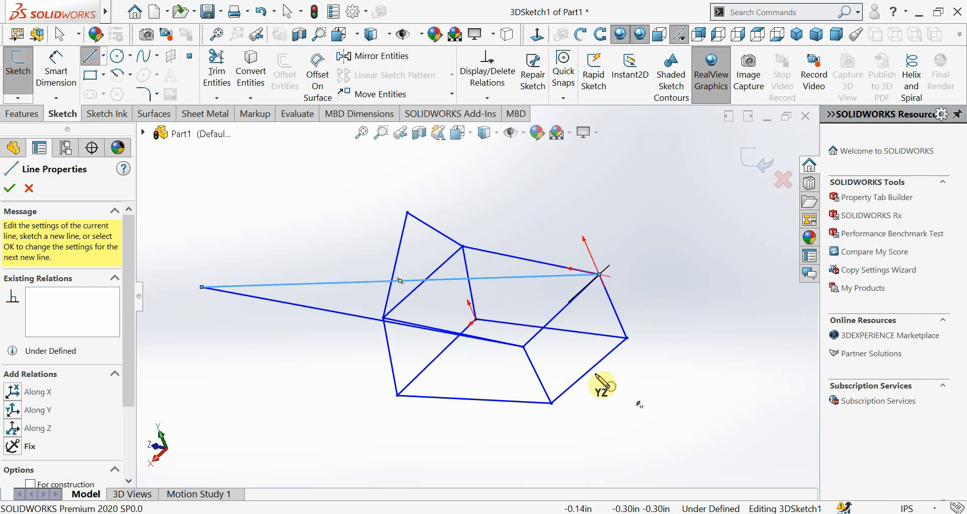
key("Escape")
Delete the two stray lines of the rear gable attempt
right_click(348, 317)
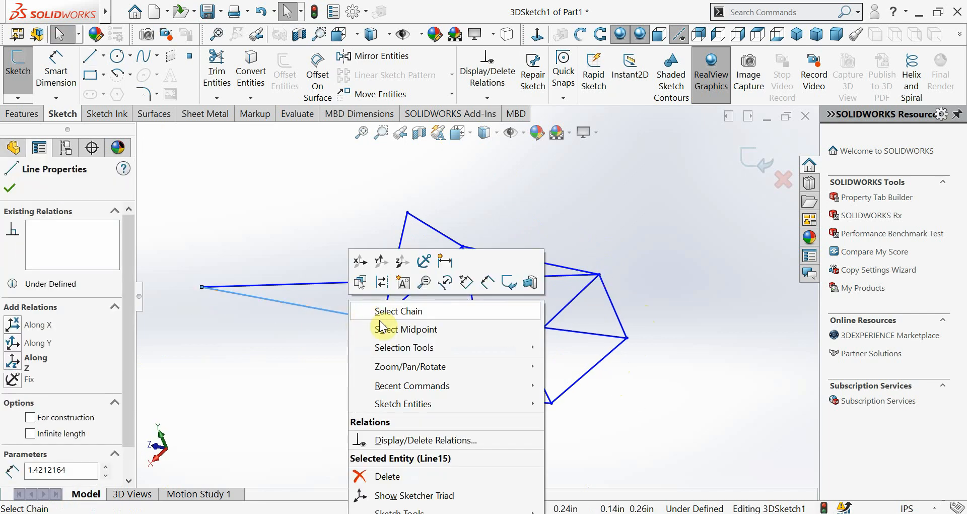
left_click(399, 474)
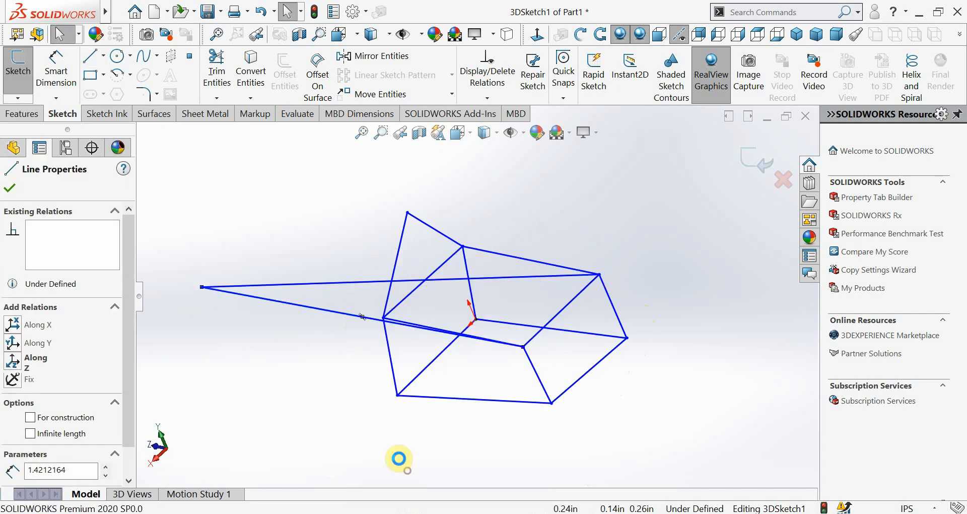
right_click(345, 283)
left_click(390, 435)
Sketch the rear gable on the XY plane with two sloping lines from the rear upper corners meeting at an apex
mouse_move(433, 331)
middle_mouse_down()
mouse_move(371, 293)
mouse_move(367, 380)
mouse_move(388, 393)
middle_mouse_up()
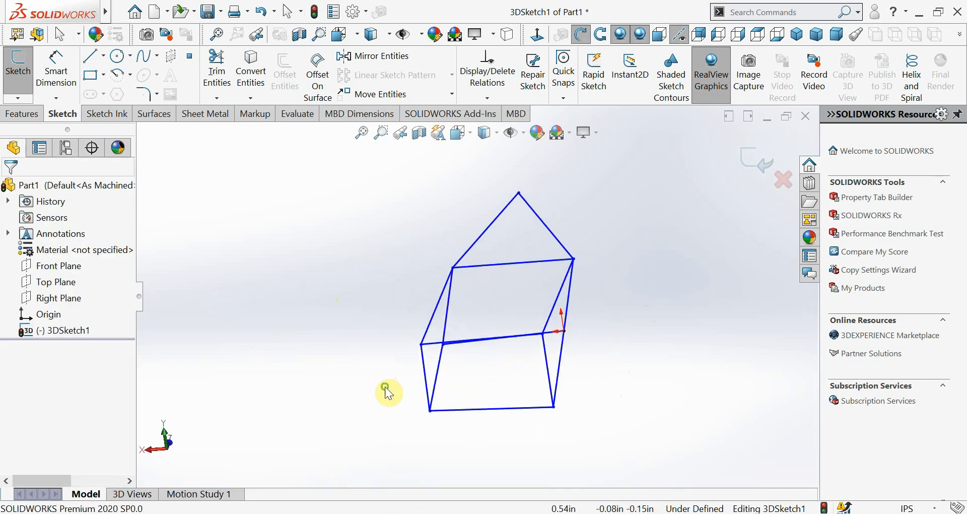
left_click(92, 61)
mouse_move(466, 379)
middle_mouse_down()
mouse_move(429, 322)
mouse_move(443, 339)
mouse_move(475, 344)
mouse_move(470, 358)
mouse_move(444, 322)
middle_mouse_up()
left_click(433, 312)
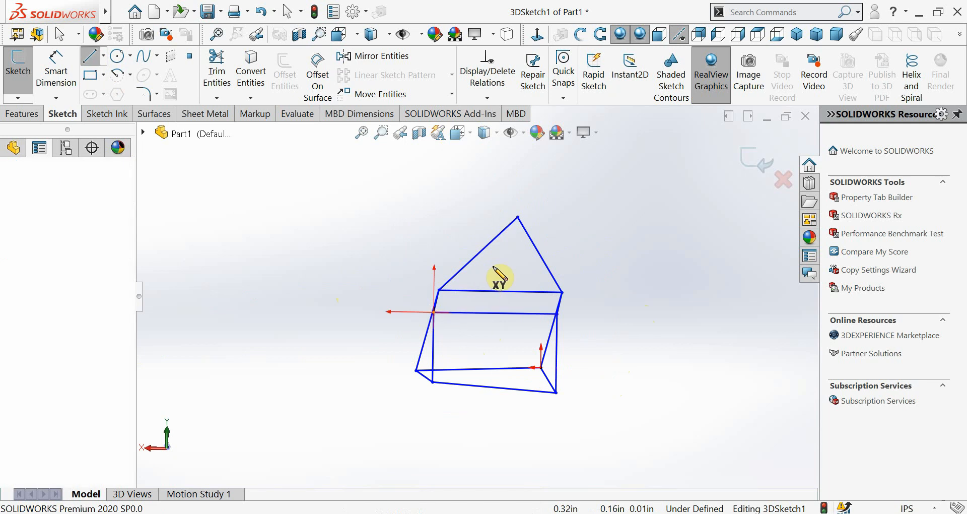
left_click(554, 313)
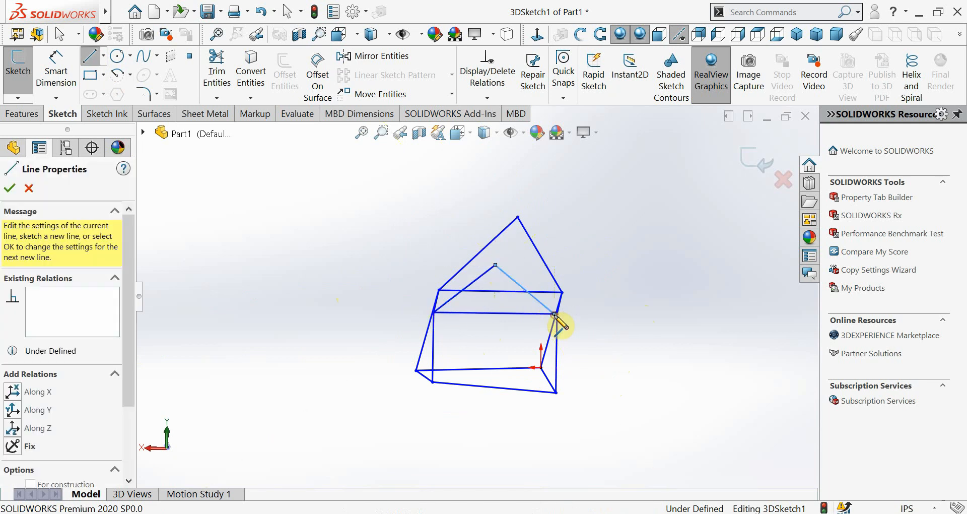
Sketch the ridge line joining the front and rear gable apexes
mouse_move(488, 338)
middle_mouse_down()
mouse_move(557, 294)
mouse_move(583, 341)
mouse_move(594, 336)
middle_mouse_up()
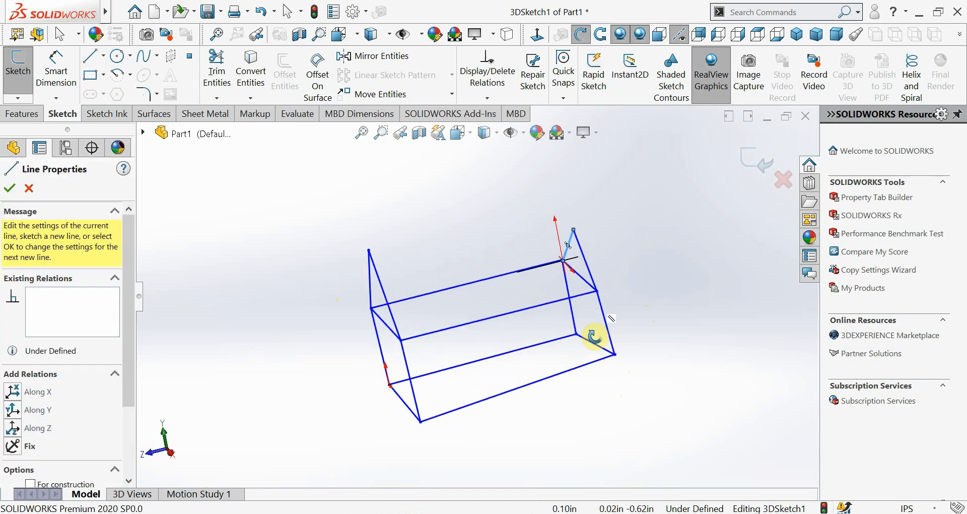
left_click(369, 250)
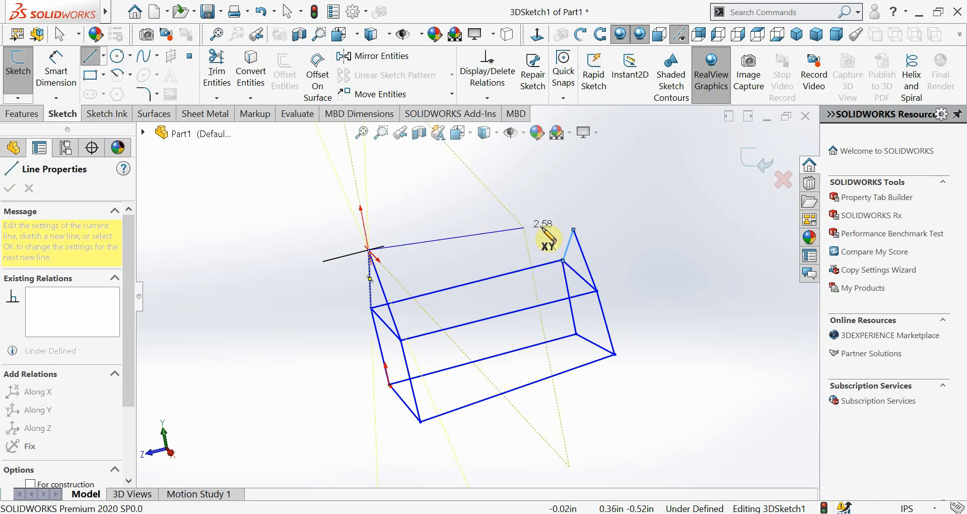
left_click(573, 230)
key("Escape")
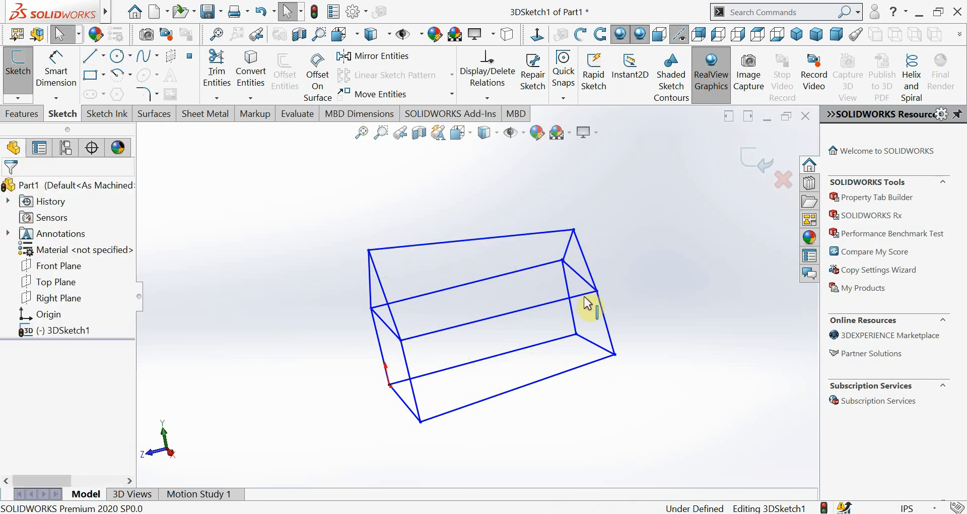
mouse_move(587, 302)
middle_mouse_down()
mouse_move(531, 243)
mouse_move(578, 230)
mouse_move(539, 278)
mouse_move(469, 267)
mouse_move(541, 272)
mouse_move(533, 242)
mouse_move(520, 296)
mouse_move(546, 293)
mouse_move(545, 304)
mouse_move(492, 280)
mouse_move(532, 354)
mouse_move(544, 302)
mouse_move(559, 315)
mouse_move(503, 324)
mouse_move(505, 277)
mouse_move(471, 295)
mouse_move(479, 307)
middle_mouse_up()
key("Escape")
key("Escape")
left_click_drag(335, 397, 336, 370)
left_click(515, 400)
Examine the nearly overlapping line endpoints and the coincident relation at the rear upper corner of the house frame
middle_click_drag(499, 382, 529, 427)
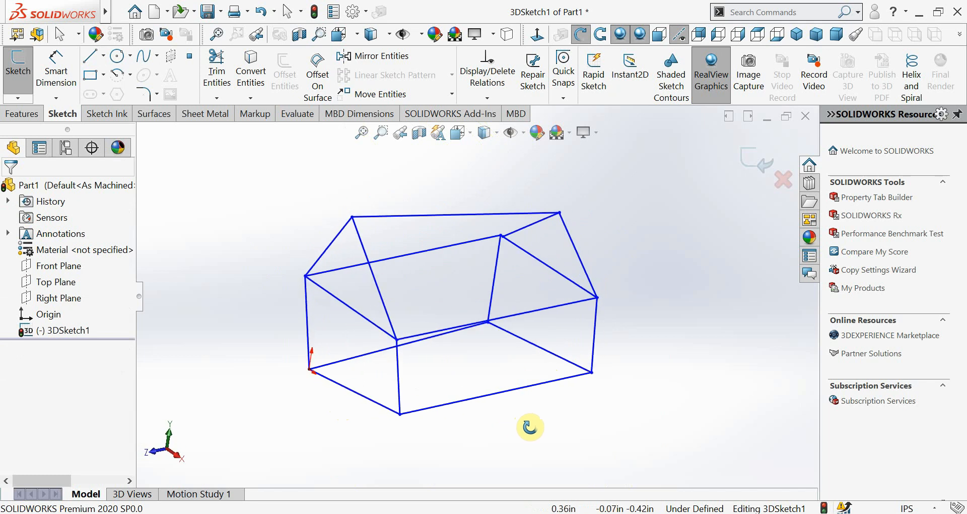
left_click(502, 236)
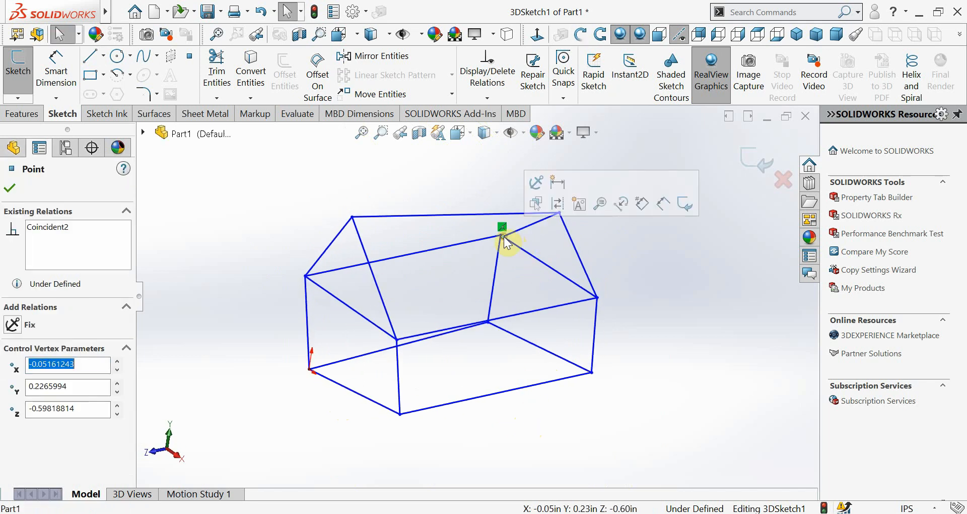
left_click(503, 233, "ctrl")
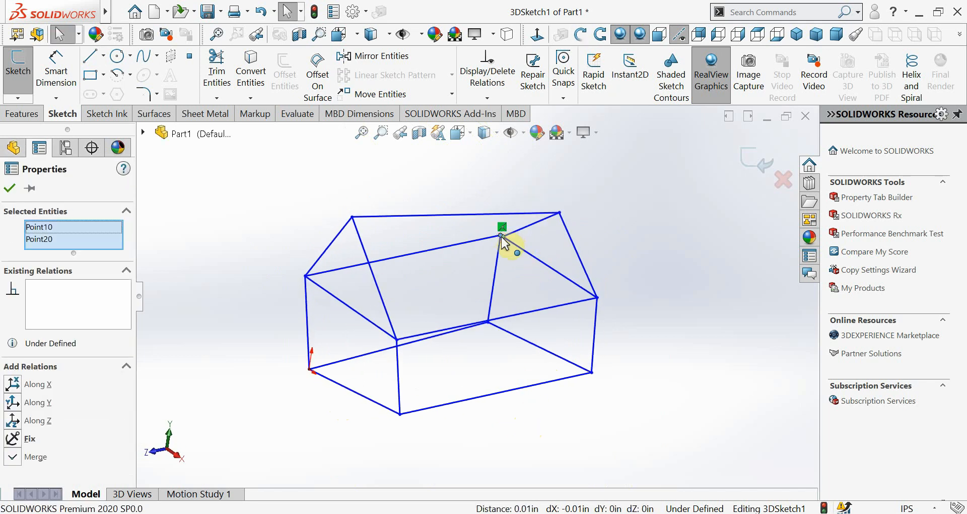
right_click(501, 229)
left_click(449, 187)
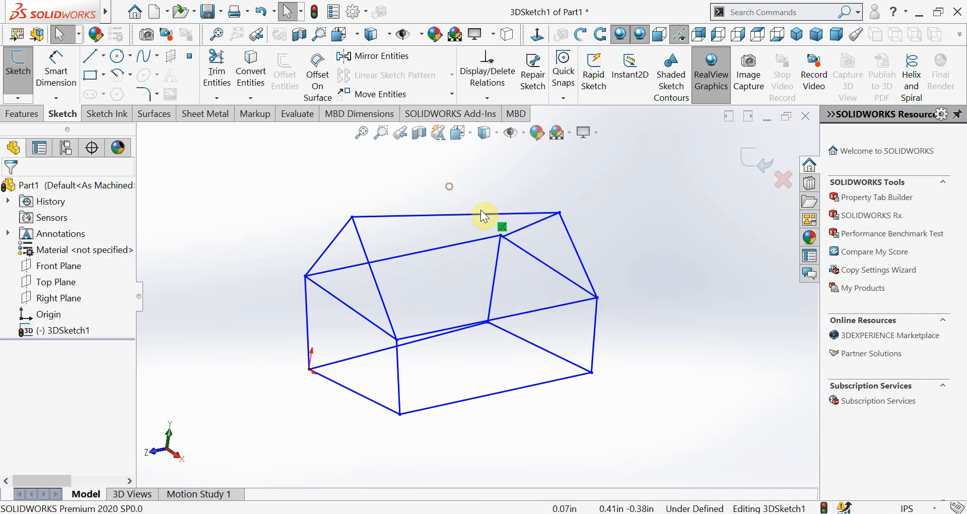
left_click(501, 235)
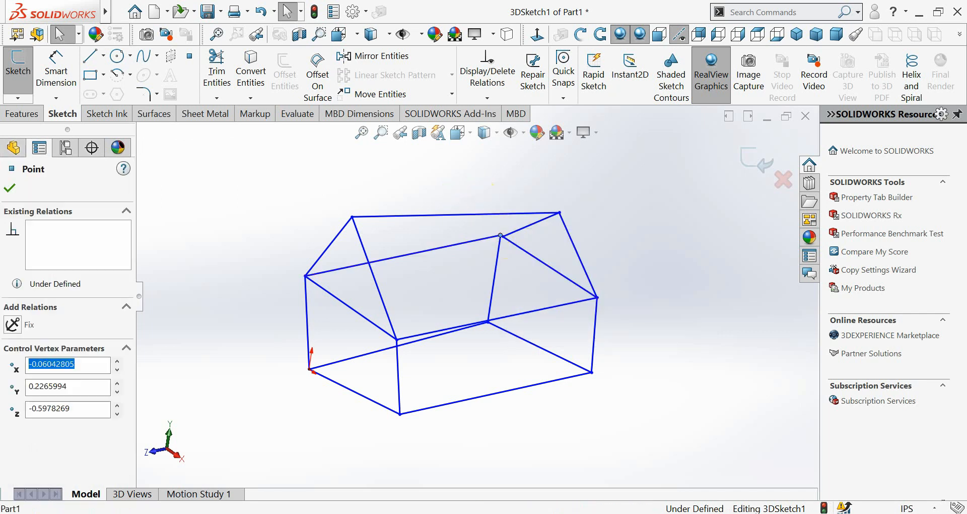
right_click(502, 233)
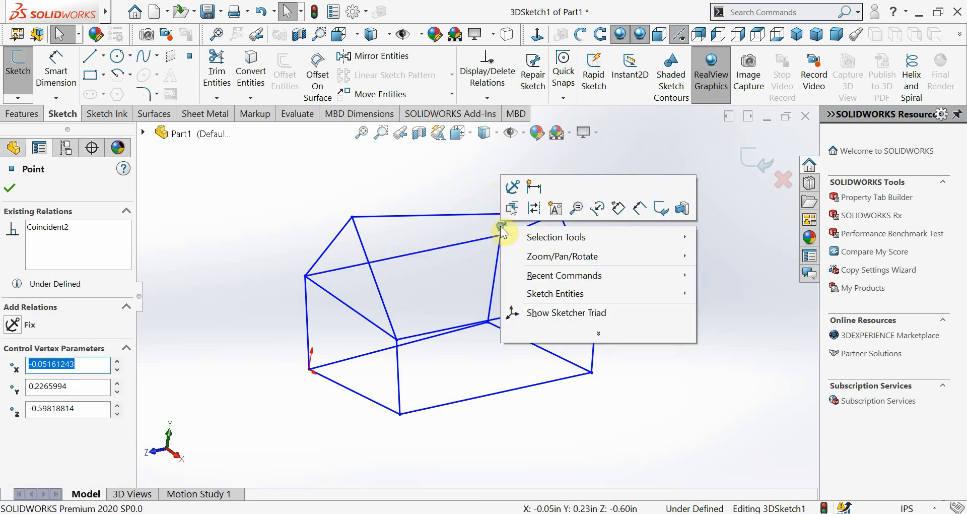
left_click(487, 230)
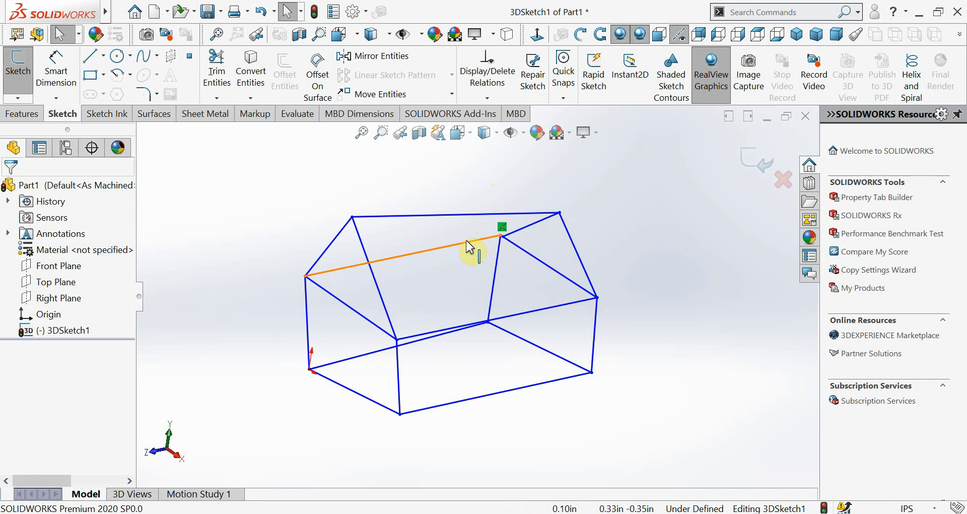
right_click(502, 233)
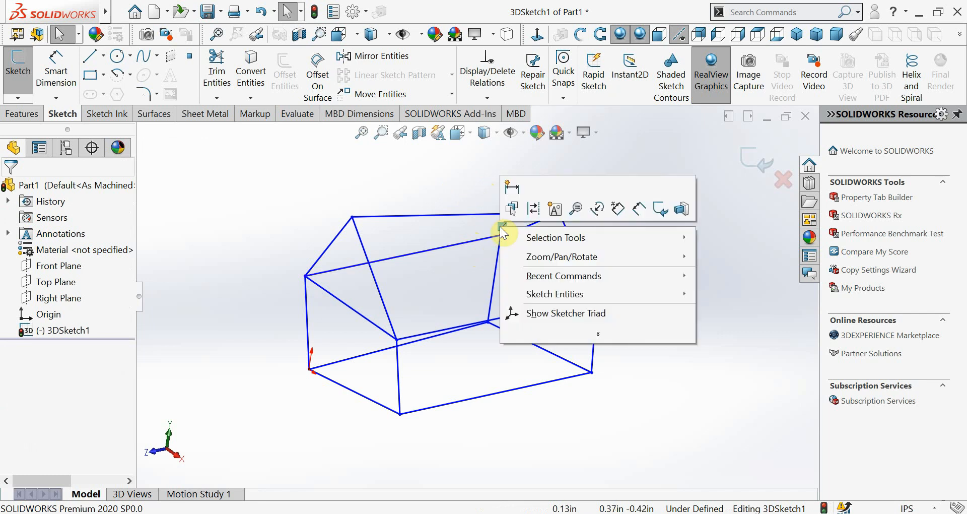
key("Escape")
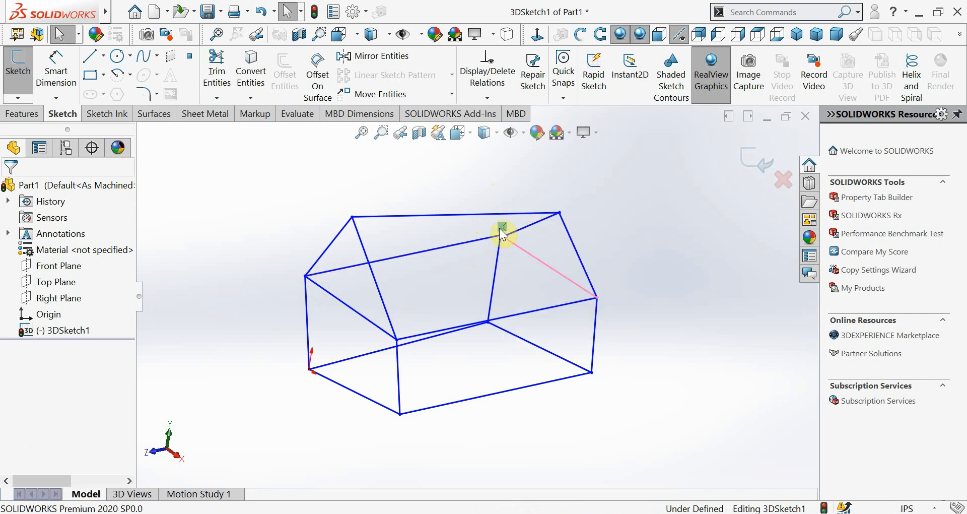
Delete the Coincident2 relation between the rear crossbar line and the gable line's endpoint
double_click(499, 229)
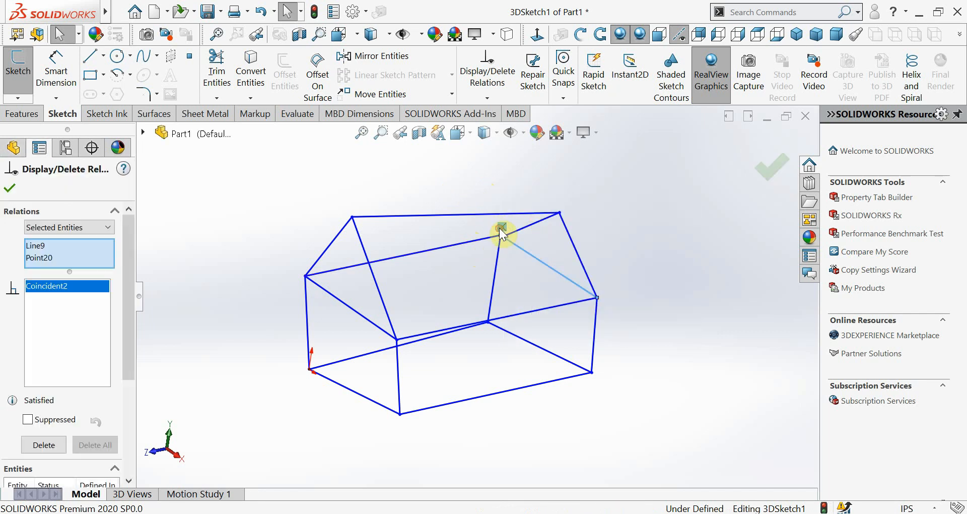
left_click(42, 444)
key("Escape")
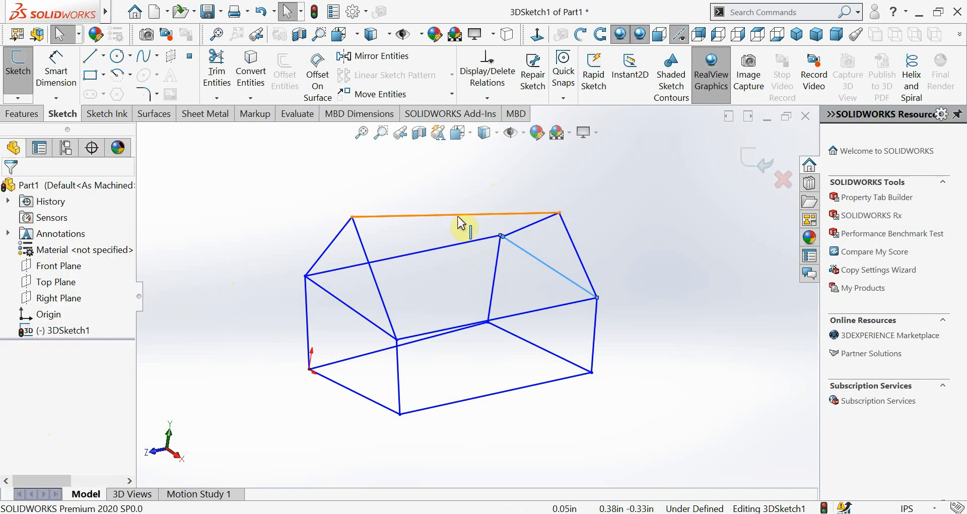
Merge the two nearly overlapping endpoints at the rear upper corner of the house frame and exit the 3D sketch
left_click(500, 235)
left_click(500, 235, "ctrl")
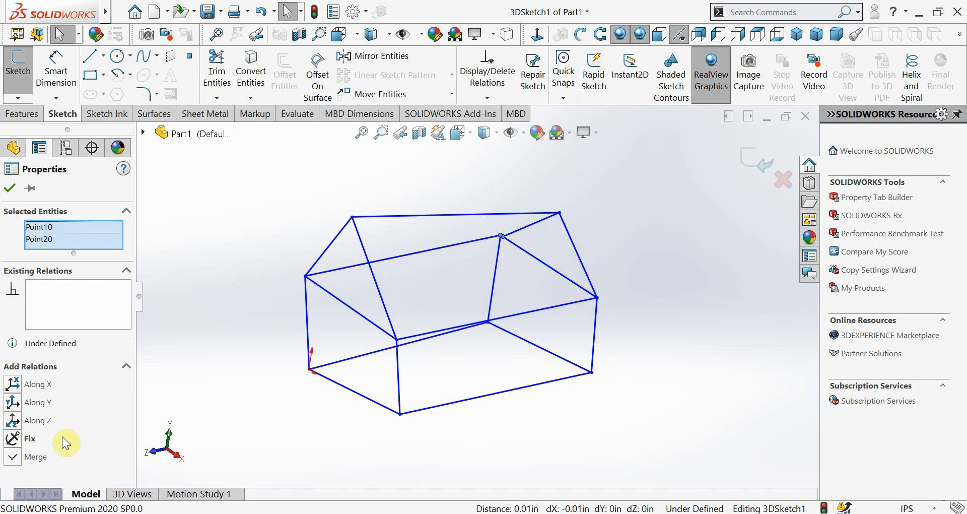
left_click(536, 446)
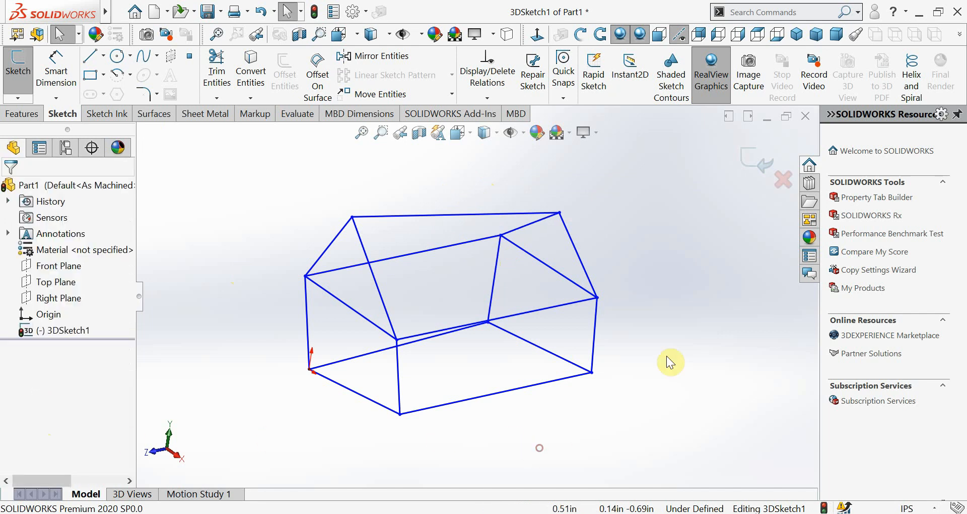
left_click(30, 117)
left_click(739, 101)
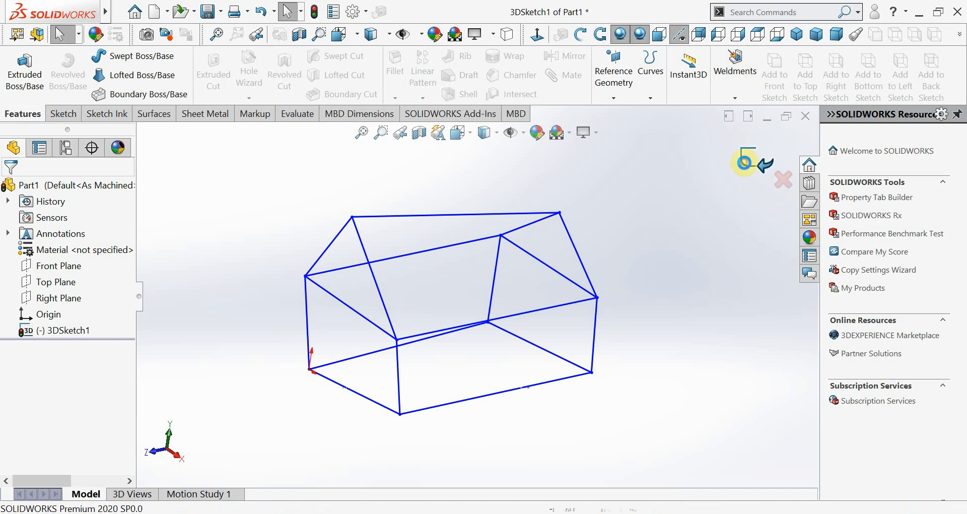
left_click(750, 160)
Start a structural member using the iso standard, c channel - Configured type and 80 x 8 size
left_click(728, 96)
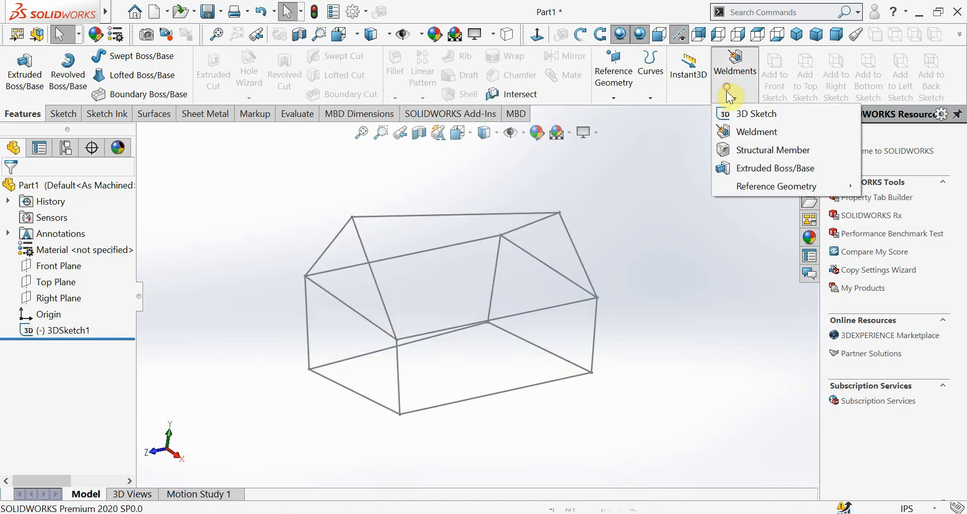
left_click(722, 149)
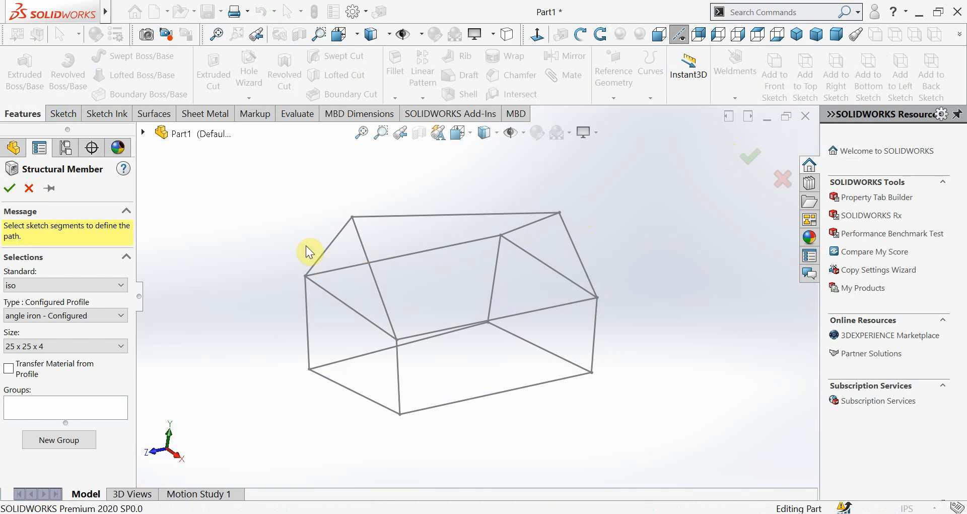
left_click(98, 342)
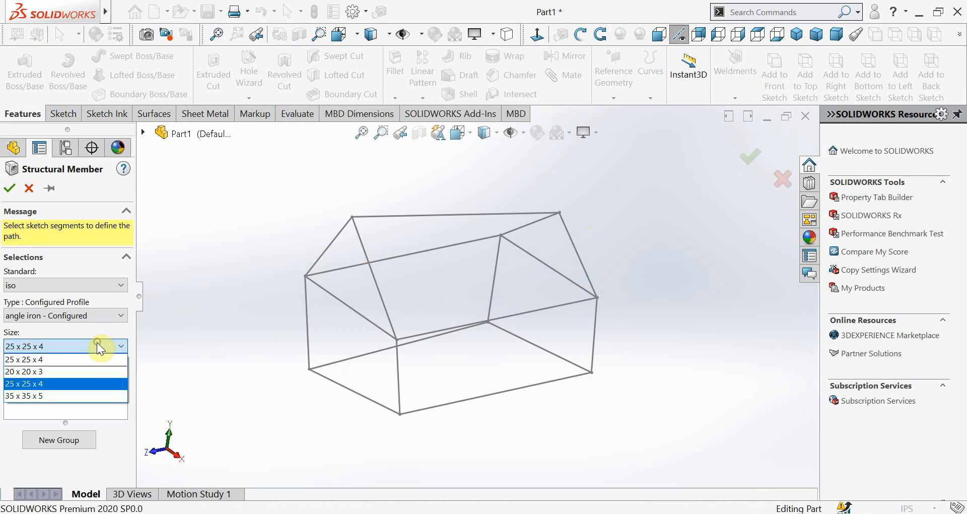
left_click(83, 367)
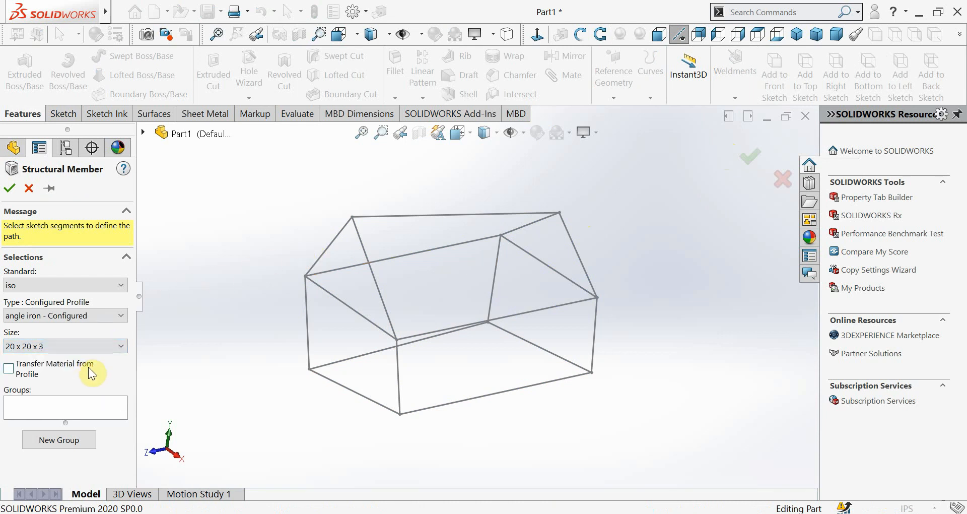
left_click(96, 316)
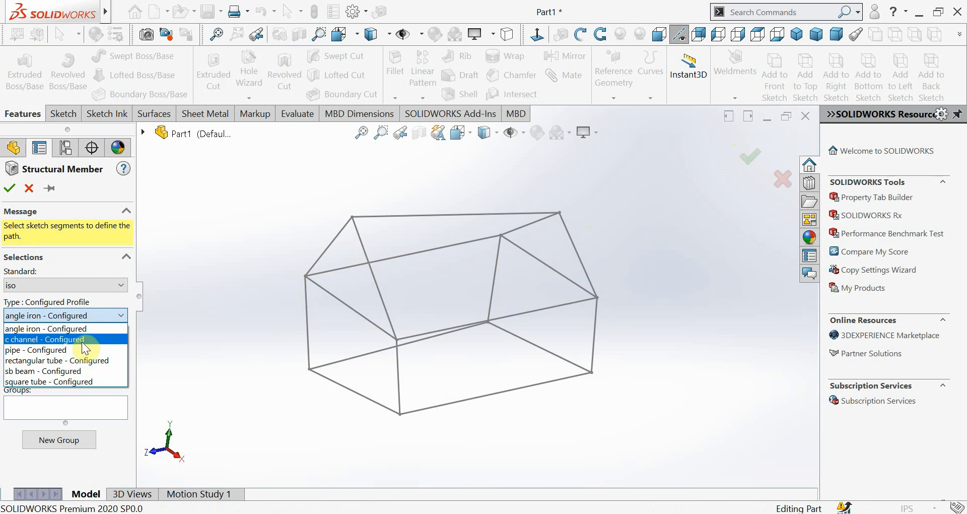
left_click(83, 339)
left_click(83, 341)
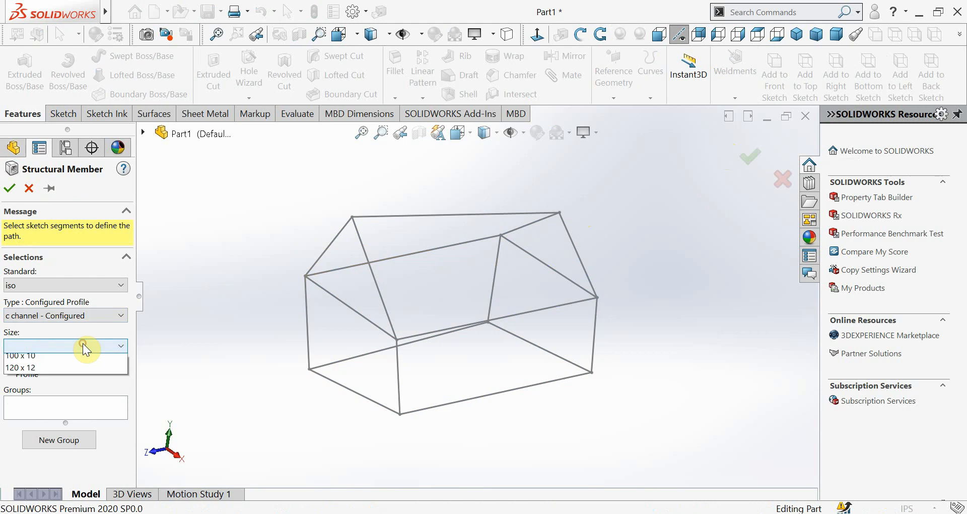
left_click(78, 356)
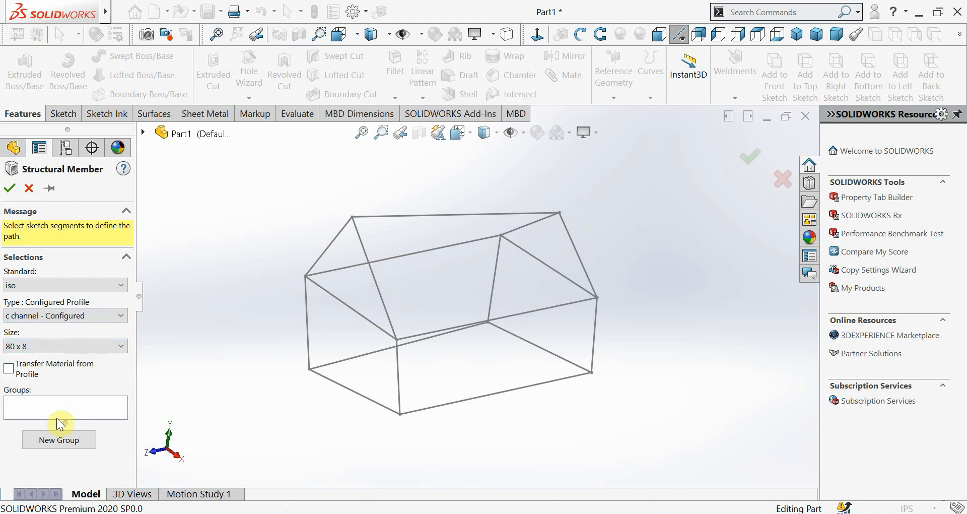
left_click(64, 404)
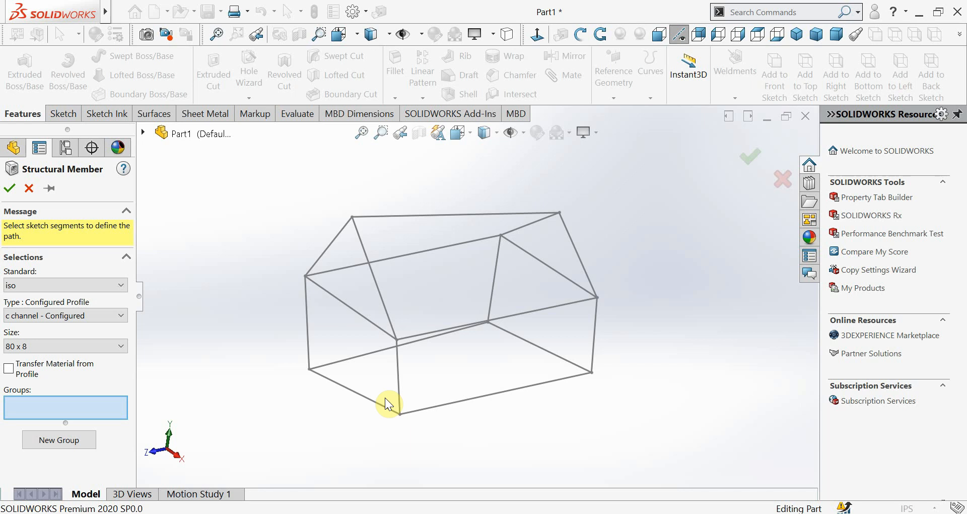
Try the channel profile on the front vertical line rising from the origin, compare its scale with the frame, and cancel the structural member
left_click(308, 318)
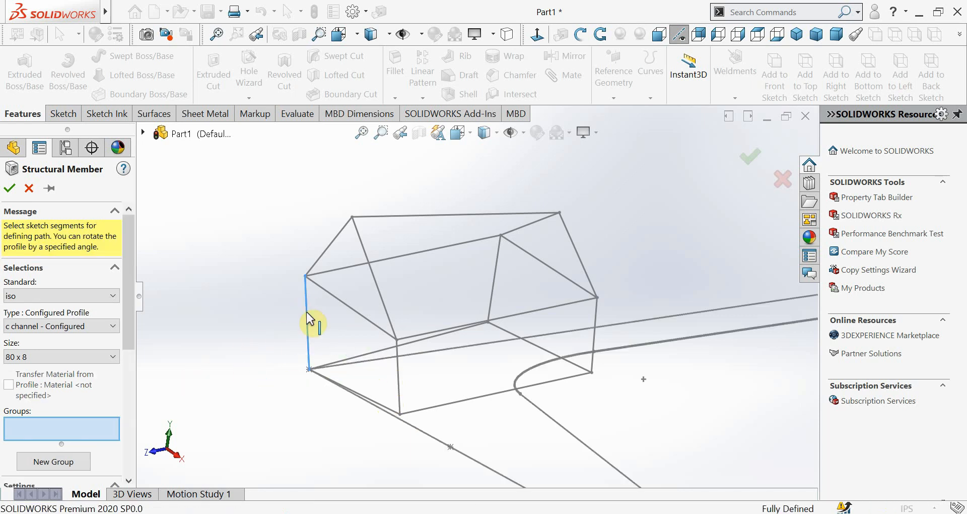
scroll(466, 345, "up", 5)
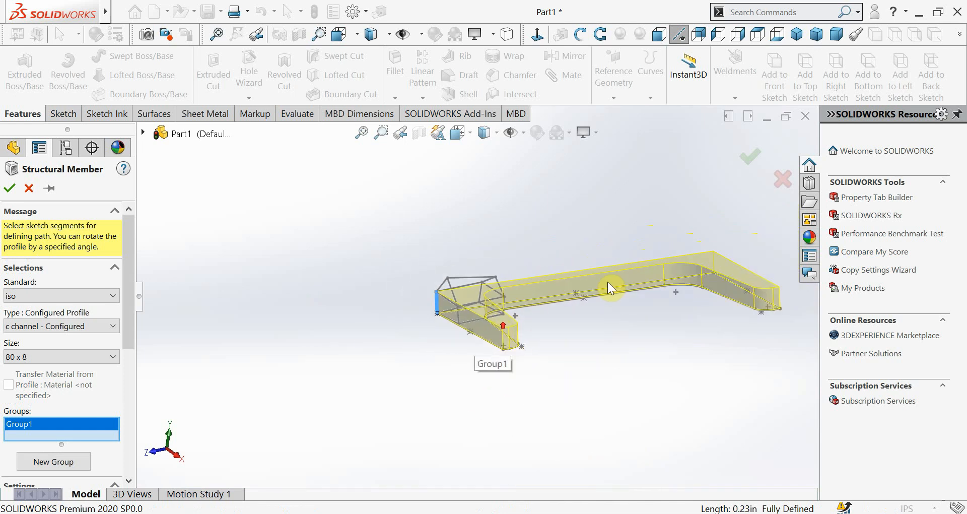
scroll(608, 283, "down", 3)
scroll(625, 320, "up", 3)
scroll(633, 323, "down", 4)
scroll(323, 267, "up", 4)
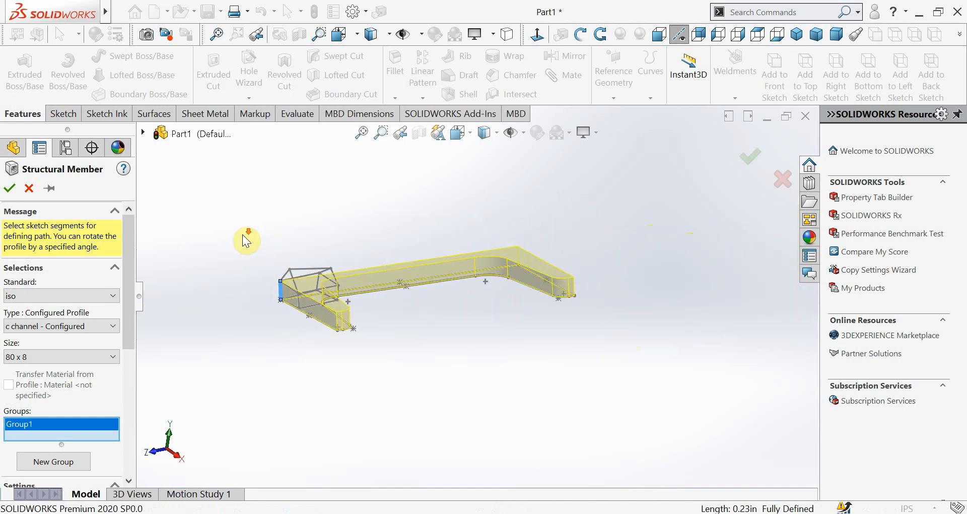
scroll(242, 234, "down", 3)
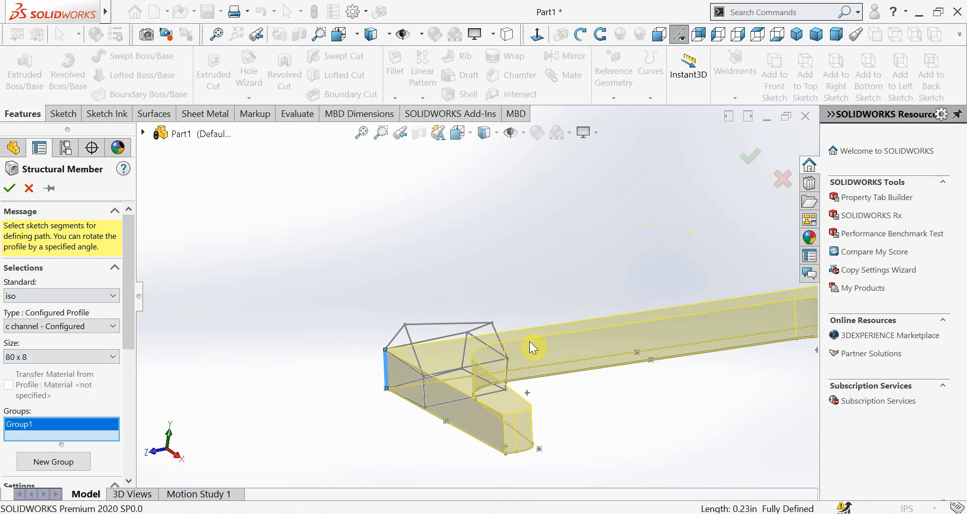
scroll(531, 340, "up", 2)
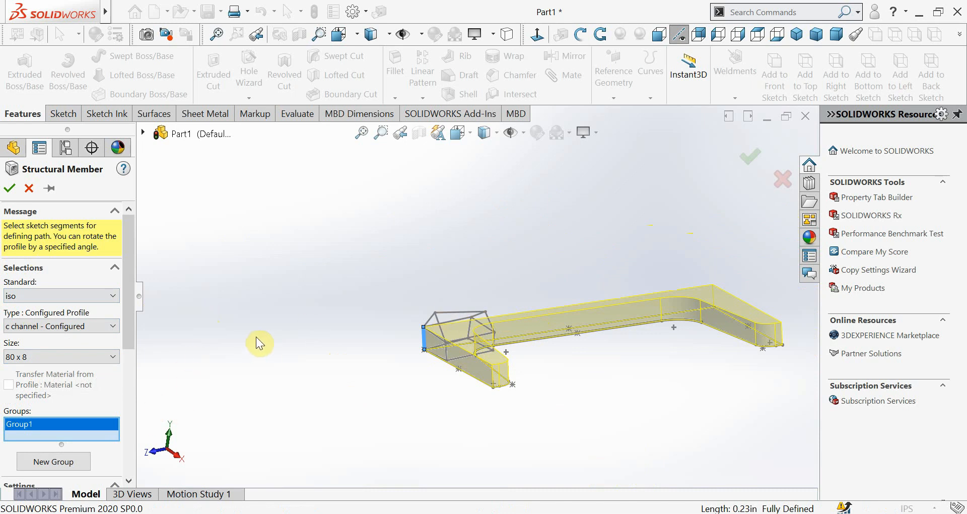
left_click(31, 188)
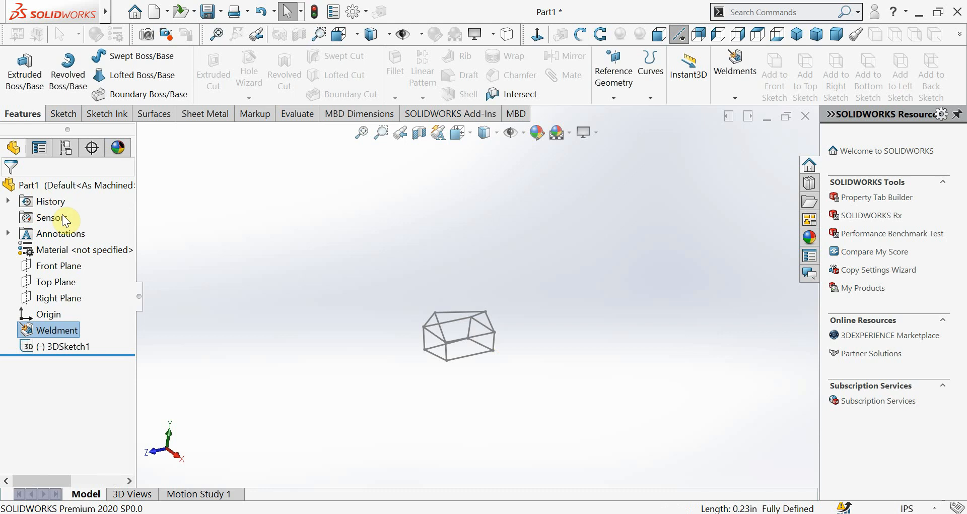
Search the available commands for "sca" to look for a scaling tool
left_click_drag(395, 283, 639, 310)
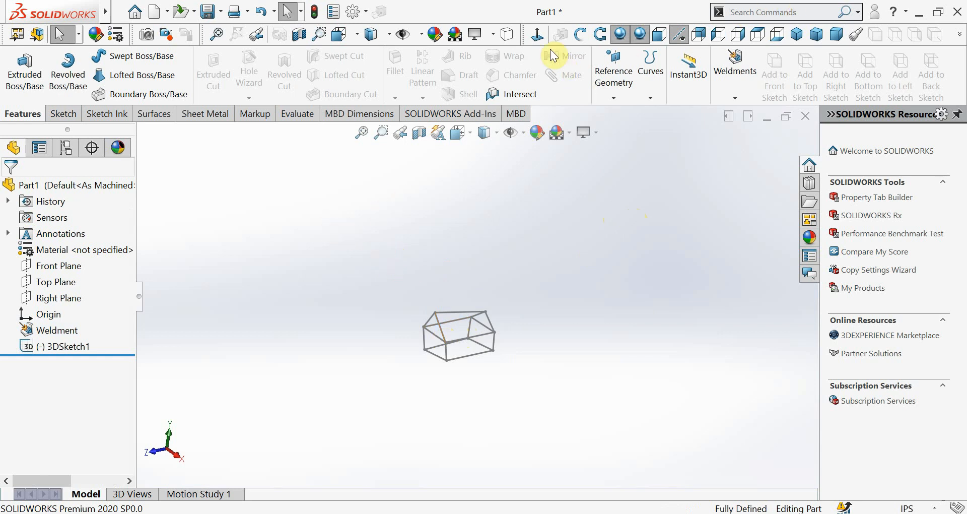
left_click(738, 11)
type("sx")
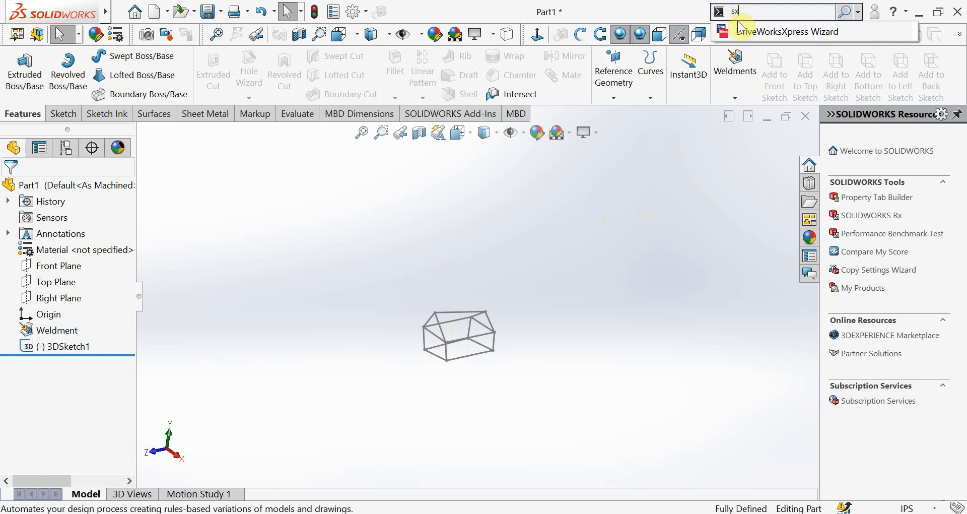
key("BackSpace")
type("ca")
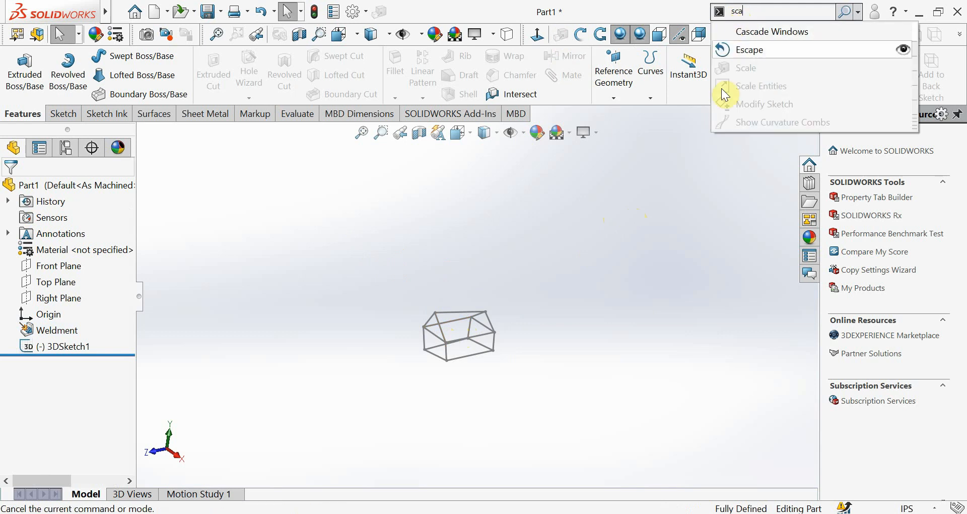
left_click(699, 227)
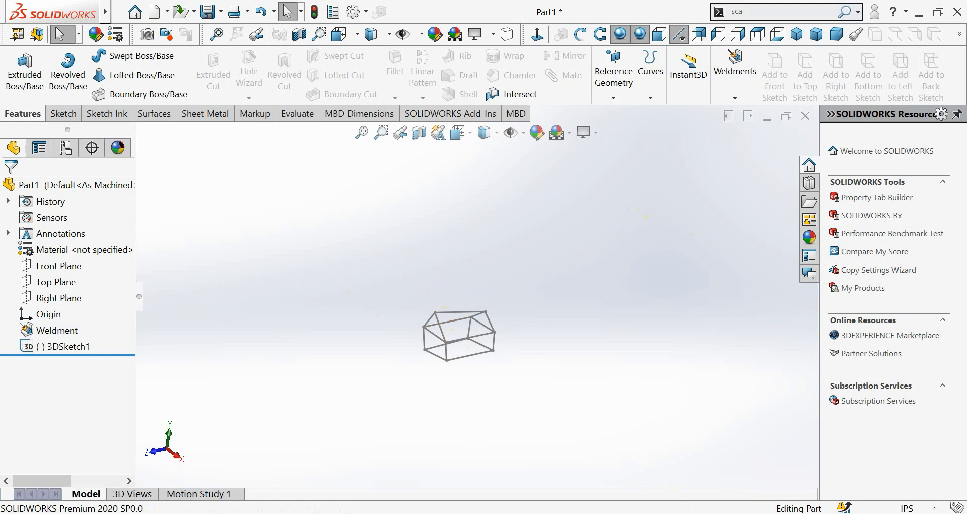
Edit 3DSketch1 and dimension one of its lines to enlarge the house frame
left_click(760, 513)
left_click(594, 403)
right_click(61, 118)
left_click(201, 287)
left_click(31, 344)
left_click(46, 308)
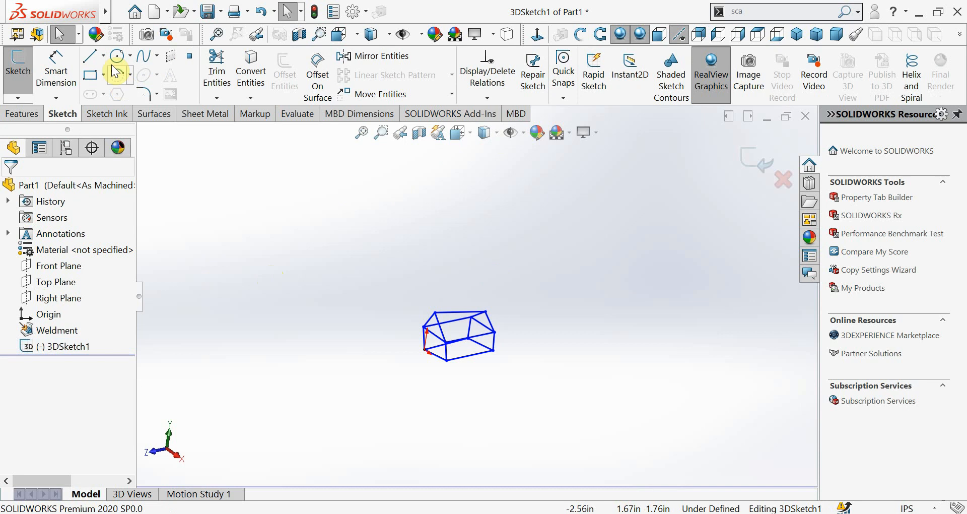
left_click(56, 71)
left_click(459, 332)
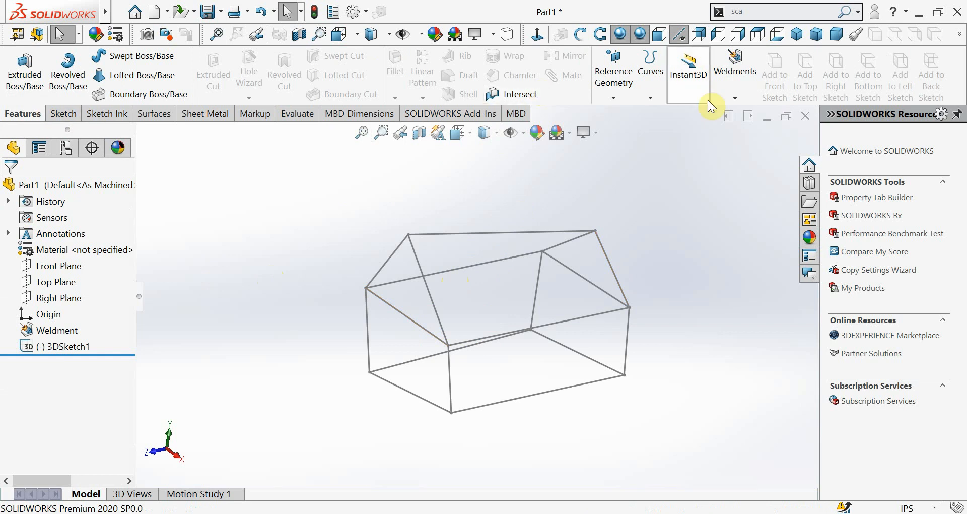
Try an iso c channel 80 x 8 structural member on the enlarged frame's front vertical line above the origin
left_click(735, 98)
left_click(738, 131)
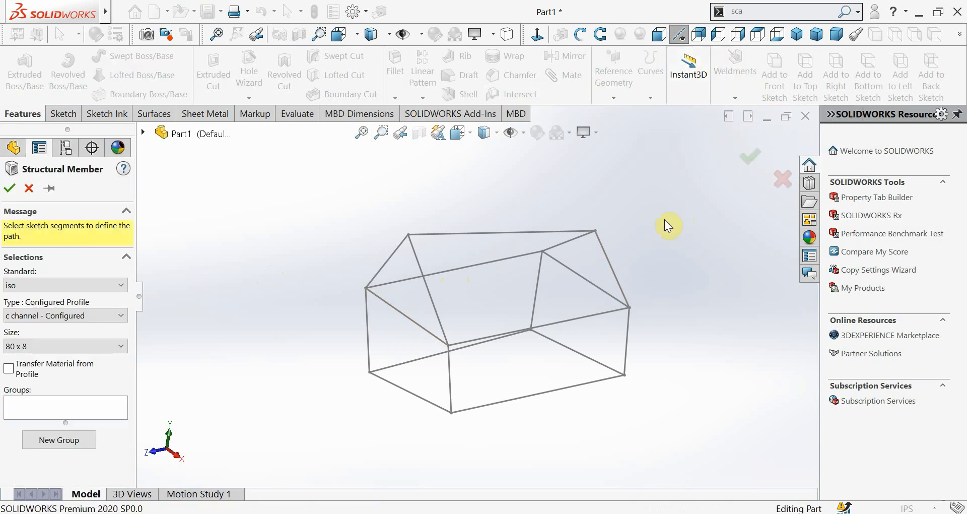
scroll(549, 346, "up", 2)
scroll(528, 322, "down", 2)
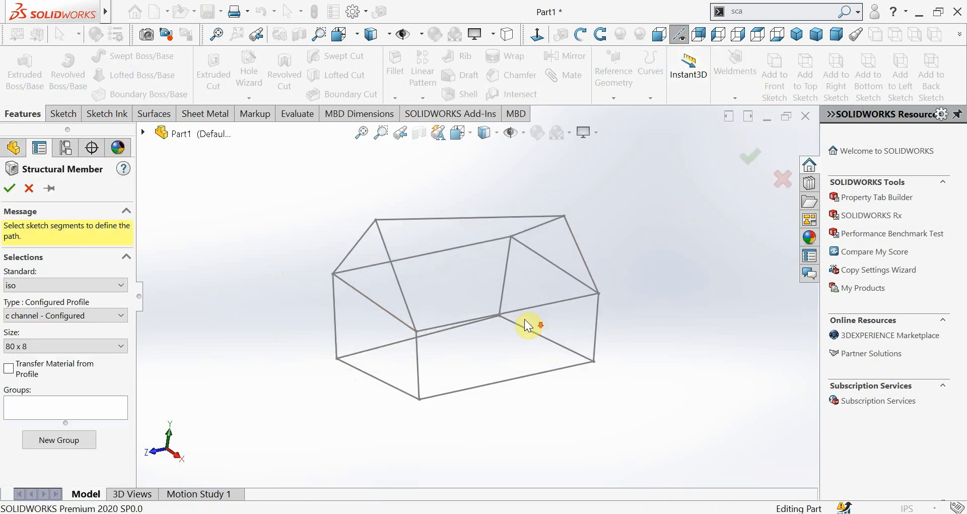
left_click(69, 406)
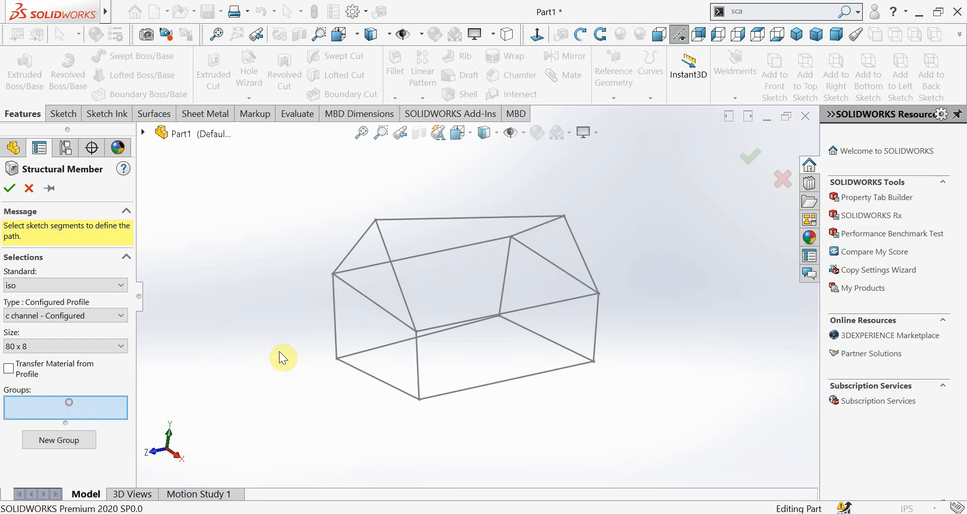
left_click(335, 317)
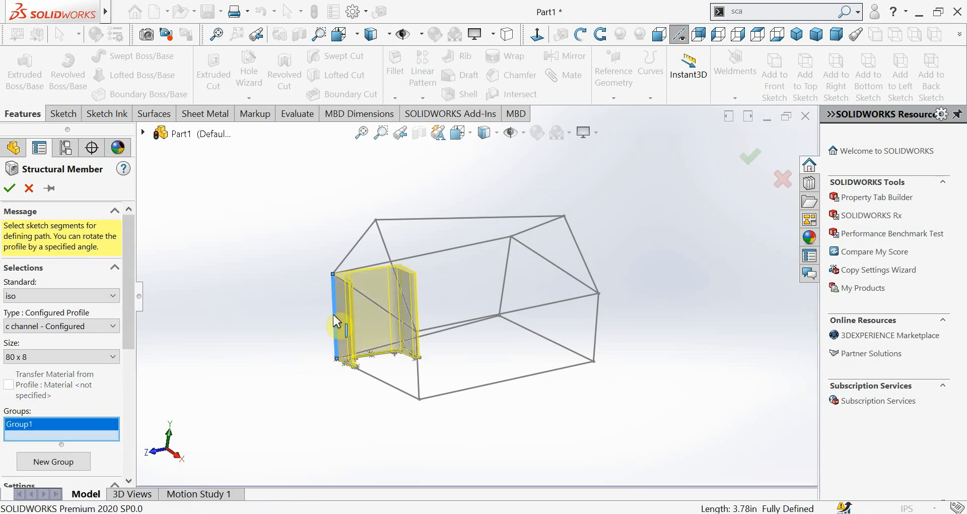
Examine the channel preview against the frame, check the other available c channel sizes, and cancel the structural member
scroll(369, 304, "up", 1)
scroll(369, 304, "down", 2)
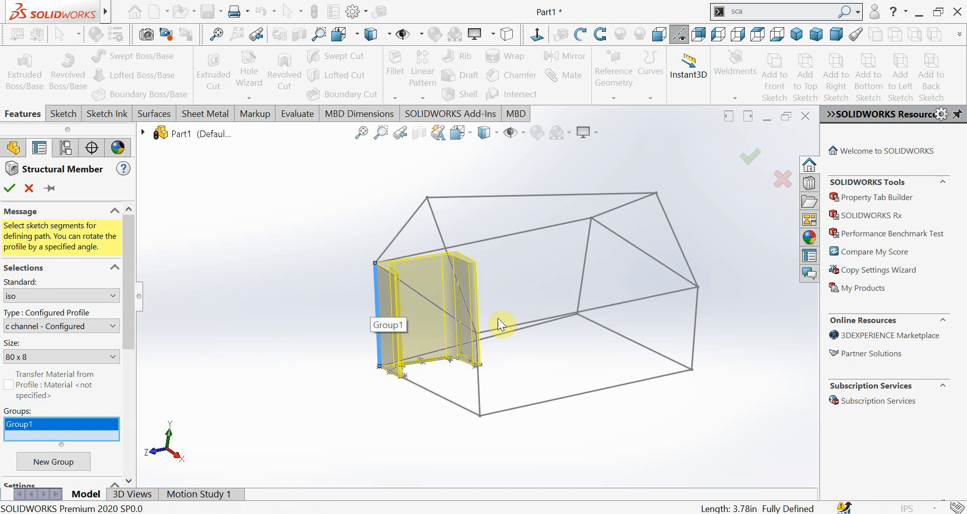
scroll(498, 318, "down", 3)
scroll(457, 316, "up", 2)
middle_click_drag(469, 323, 519, 313)
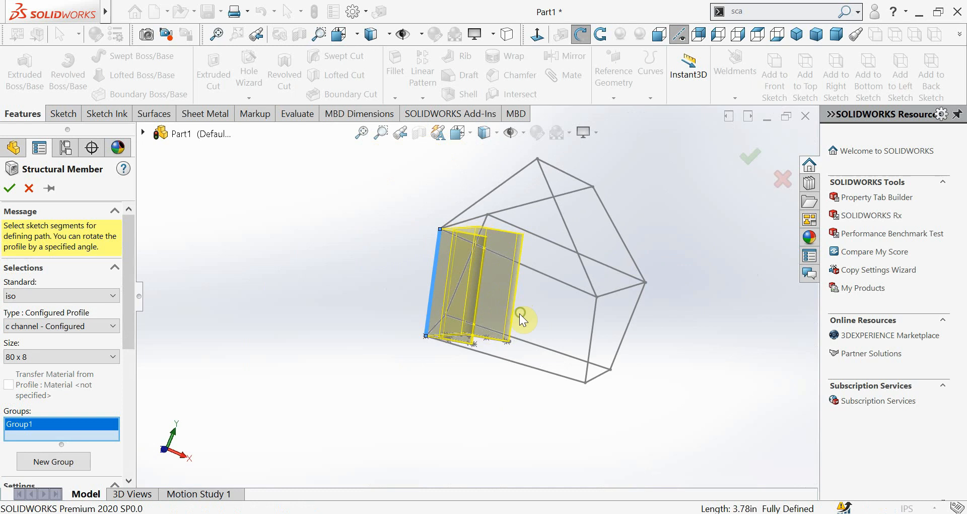
left_click(94, 358)
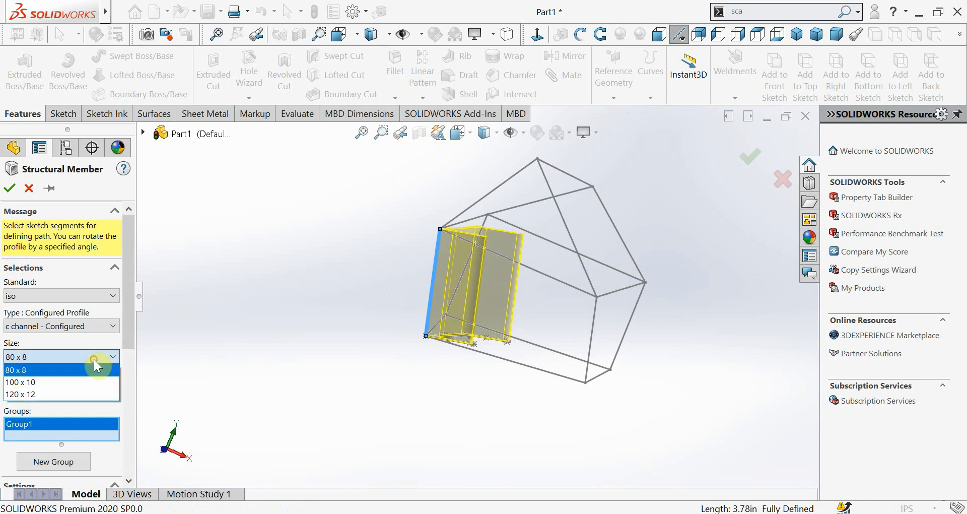
left_click(176, 362)
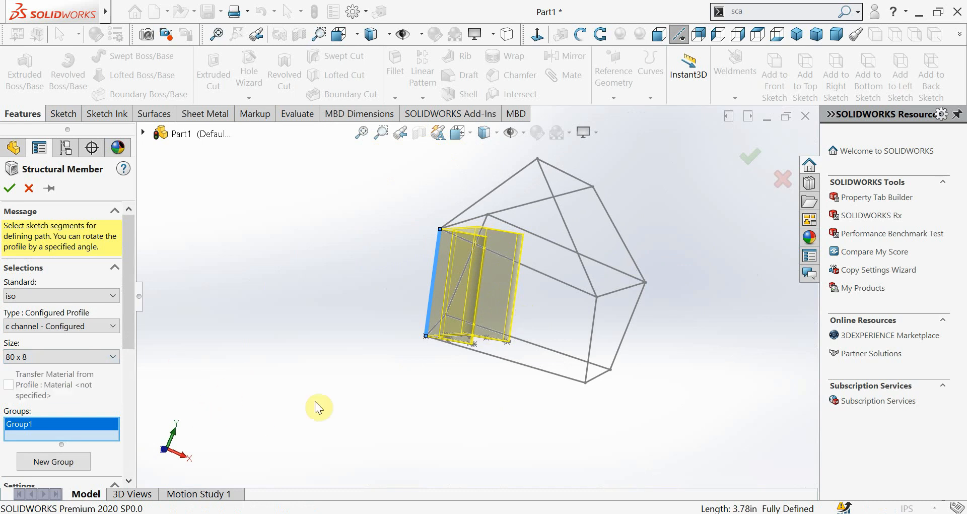
left_click(784, 180)
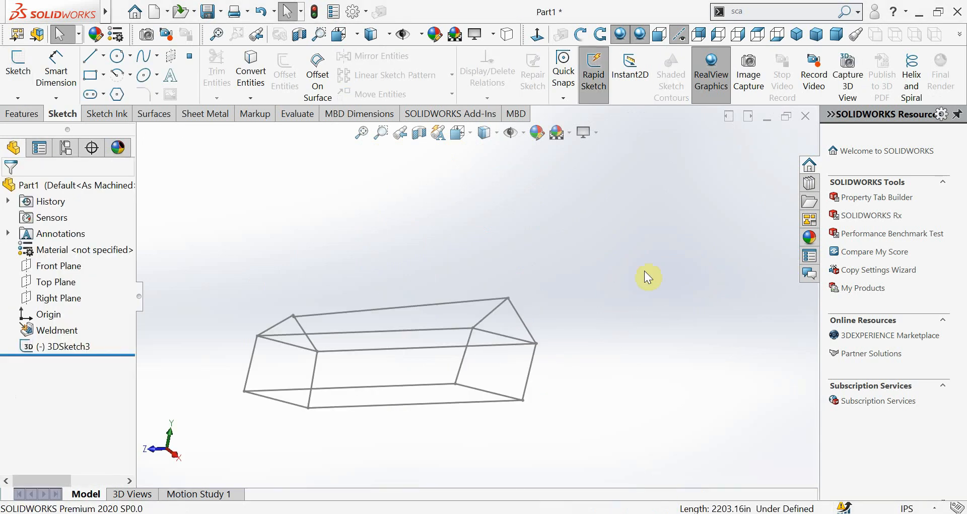
left_click(779, 513)
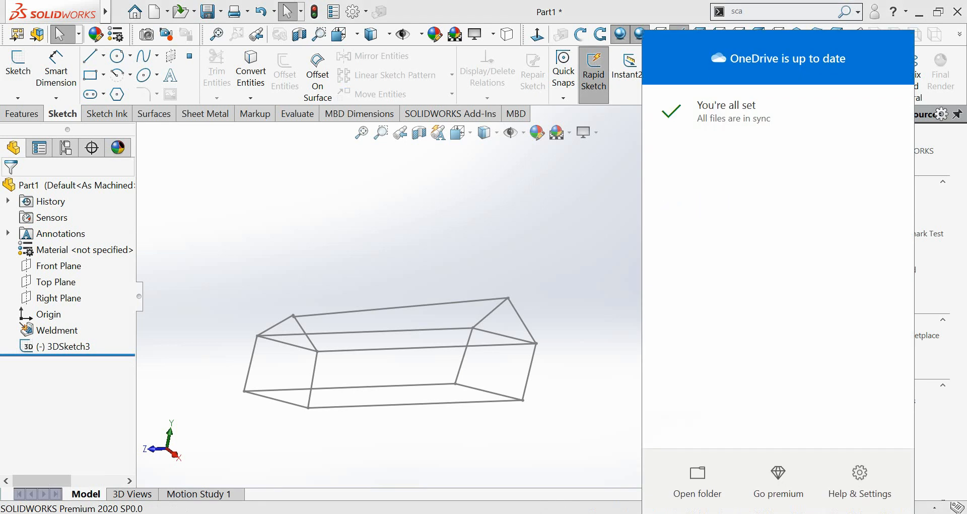
left_click(760, 513)
left_click(426, 378)
mouse_move(425, 378)
middle_mouse_down()
mouse_move(413, 362)
mouse_move(441, 368)
middle_mouse_up()
key("Escape")
Edit 3DSketch3 and delete the coincident relation on the ridge line's endpoint near the front gable apex
scroll(358, 323, "down", 8)
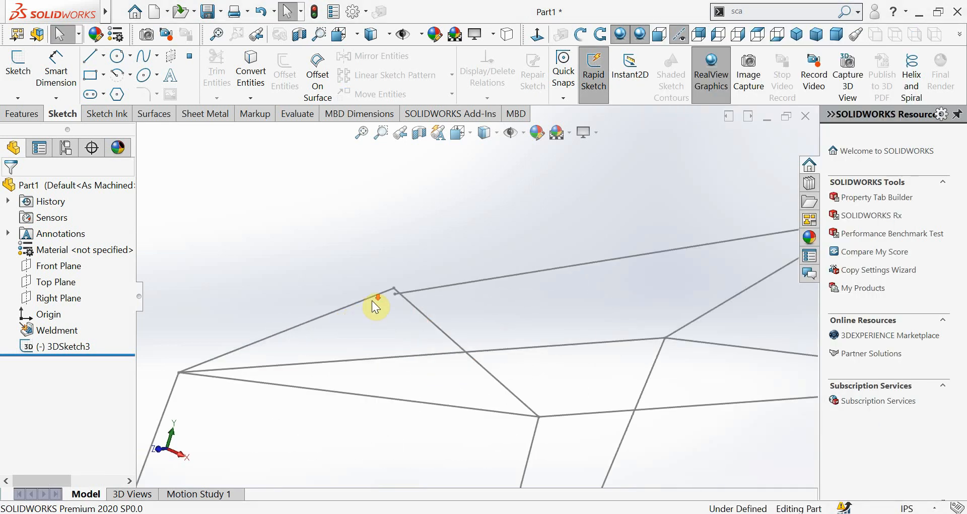
middle_click_drag(449, 288, 432, 316)
left_click(24, 341)
left_click(37, 303)
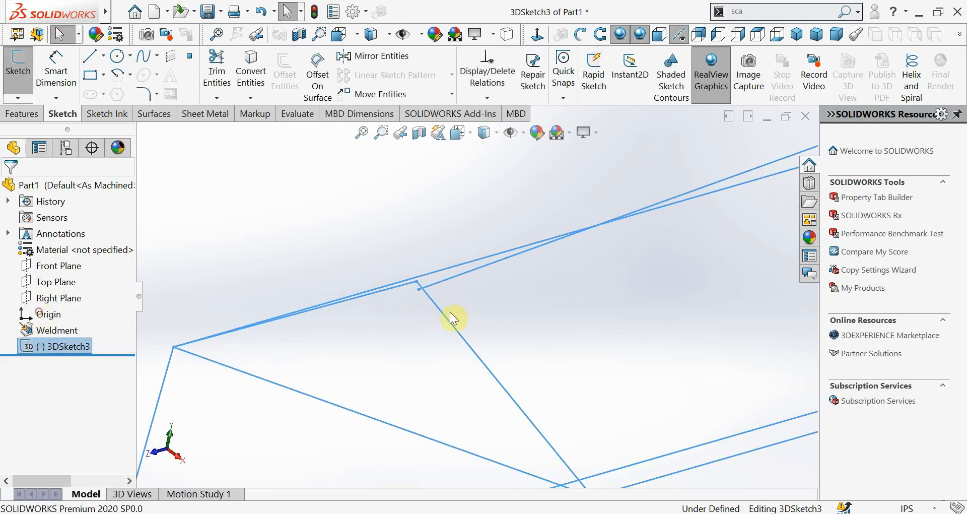
left_click(436, 284)
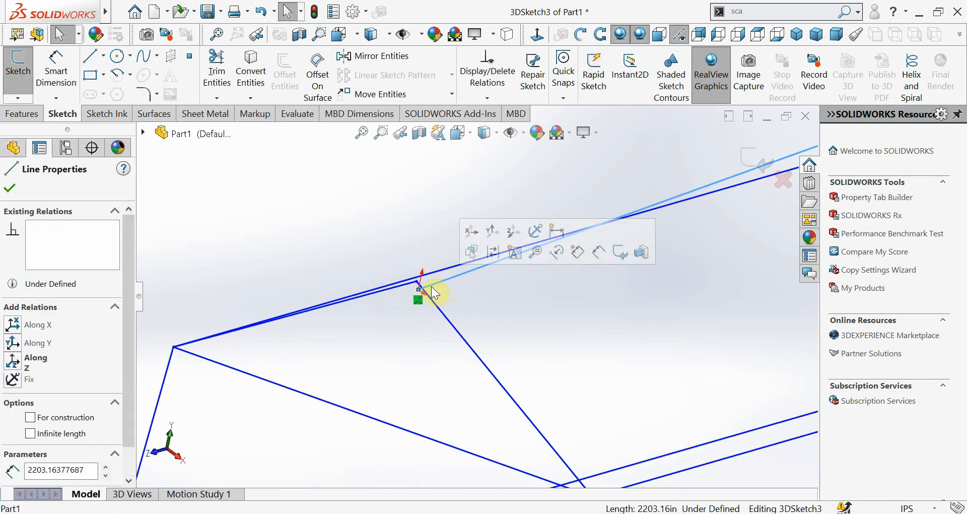
left_click(418, 302)
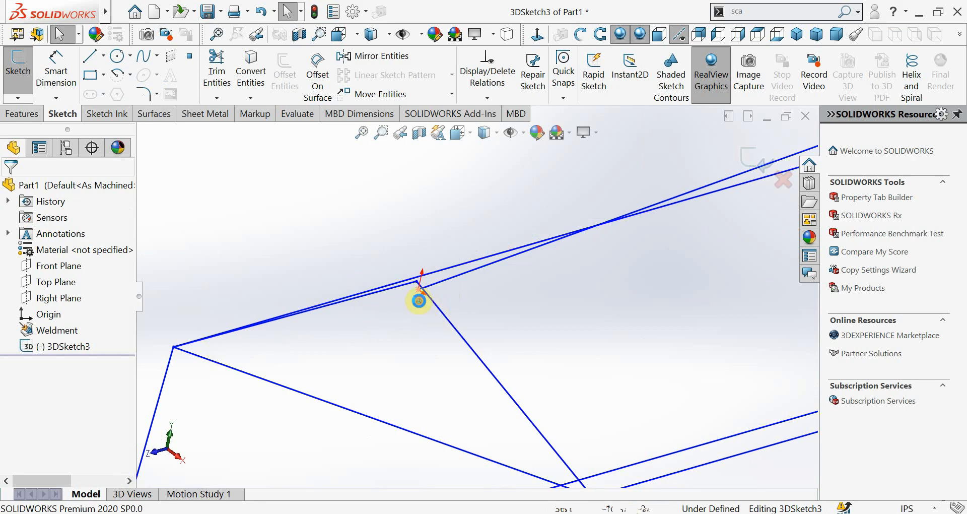
left_click(418, 301)
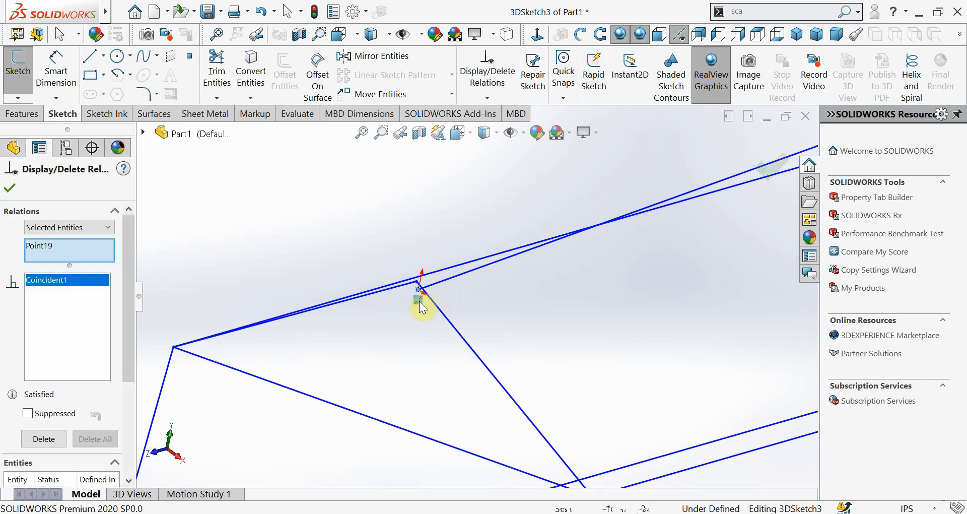
left_click(43, 438)
left_click(9, 187)
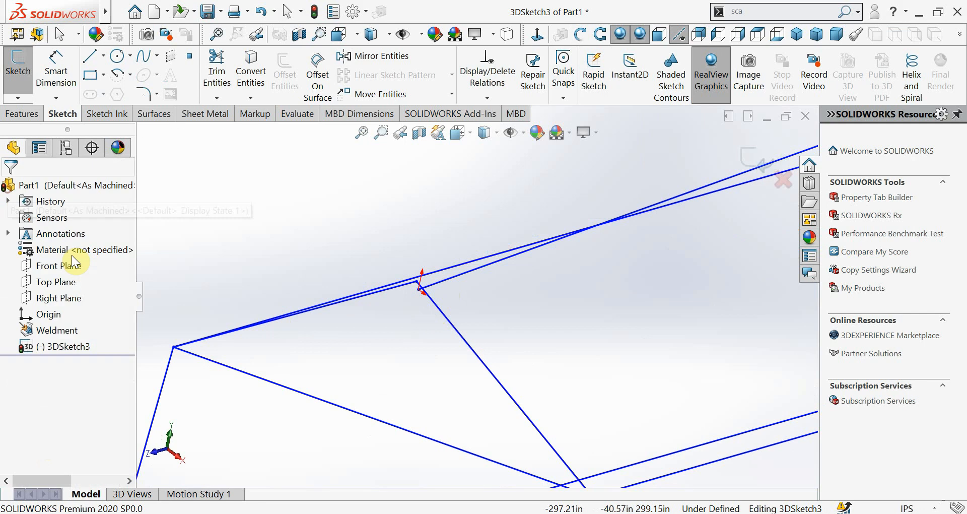
Merge the ridge line's front endpoint with the gable apex point and exit the sketch
left_click(418, 292)
left_click(433, 307, "ctrl")
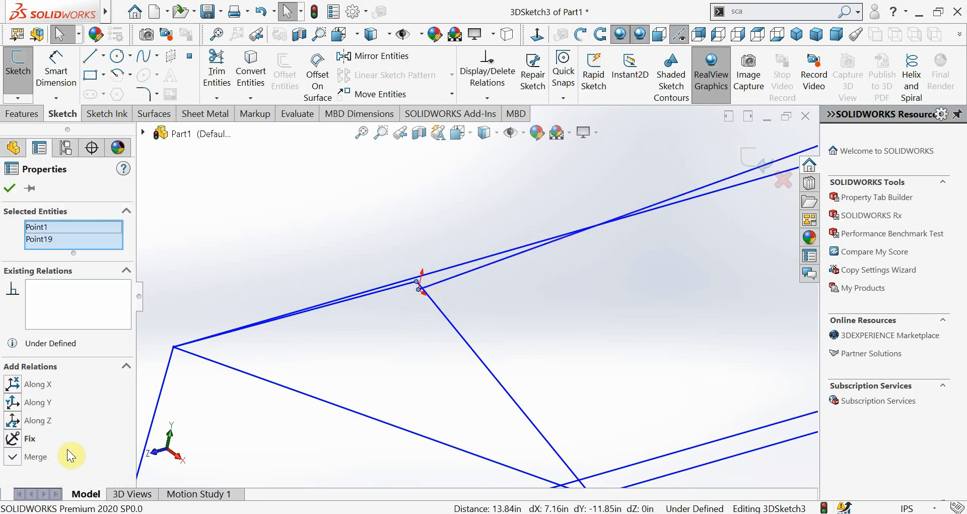
left_click(12, 456)
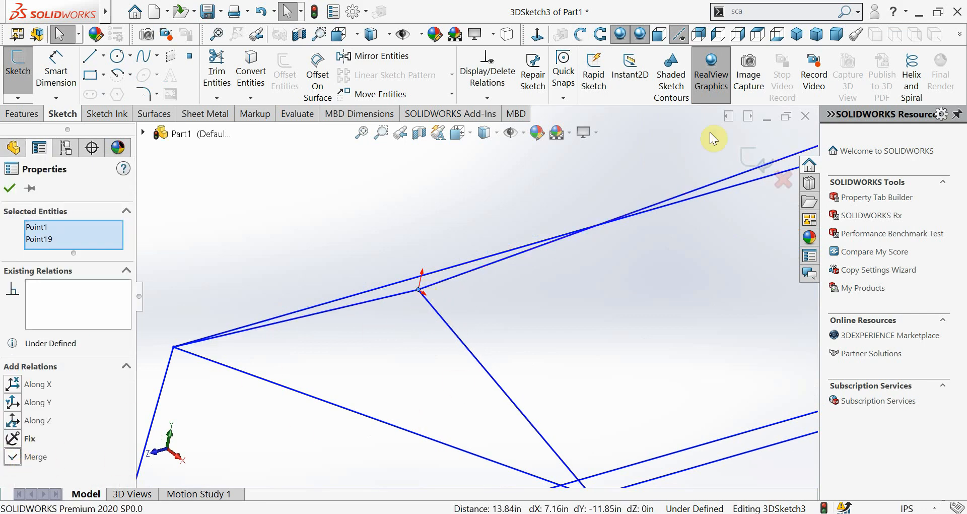
left_click(750, 160)
scroll(658, 347, "up", 7)
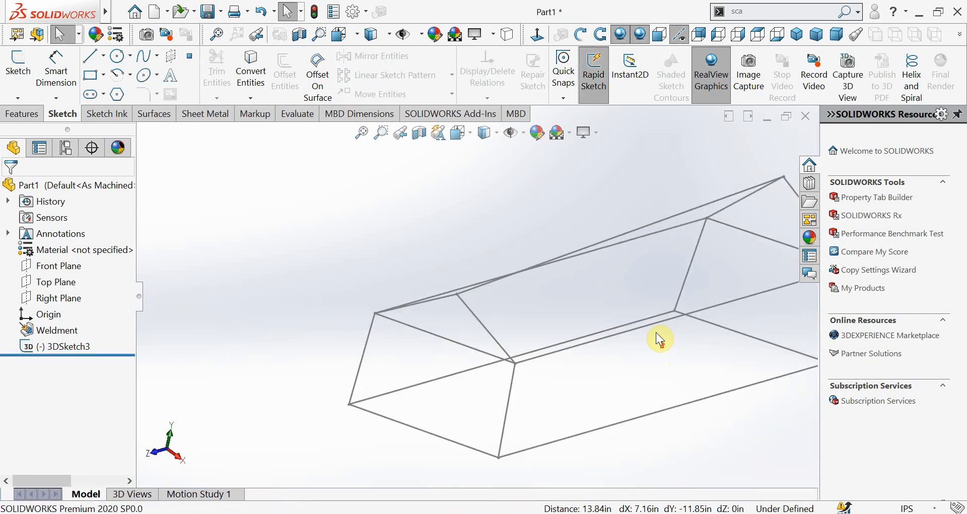
mouse_move(658, 337)
middle_mouse_down()
mouse_move(639, 301)
mouse_move(640, 310)
middle_mouse_up()
key("Escape")
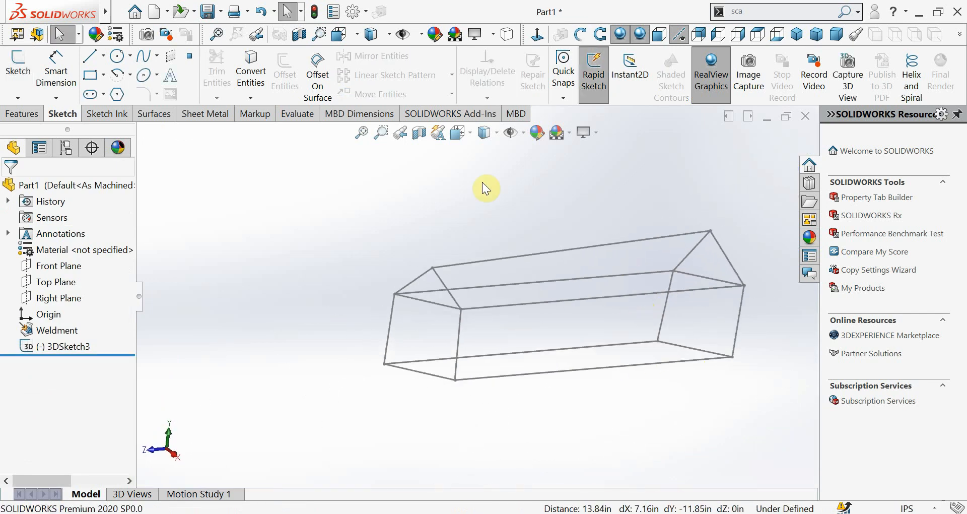
Start an iso c channel structural member on the front vertical line above the origin with size 120 x 12
left_click(22, 115)
left_click(687, 92)
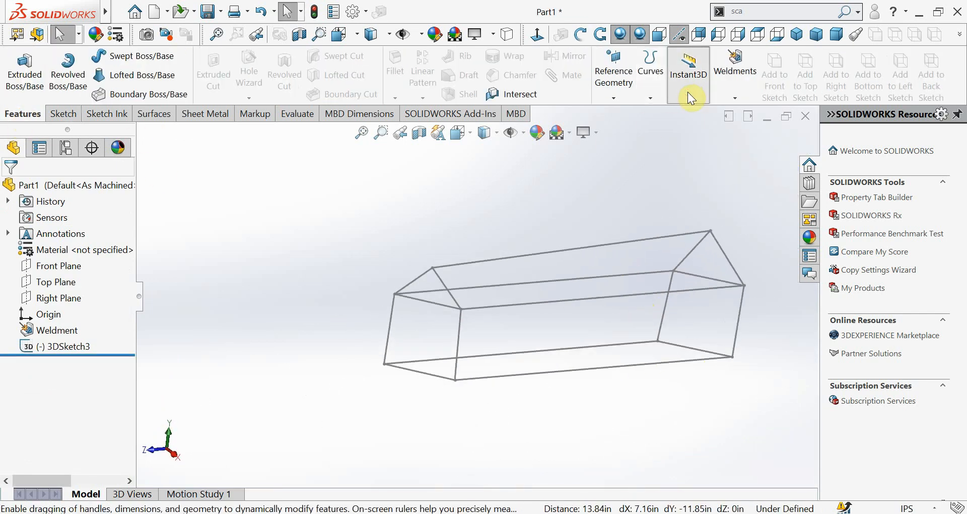
left_click(721, 96)
left_click(723, 132)
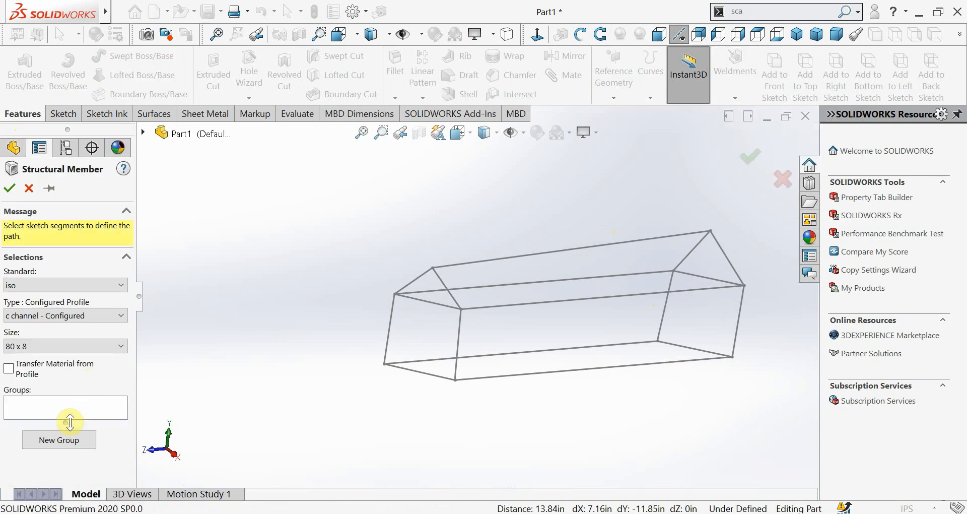
left_click(70, 414)
left_click(395, 318)
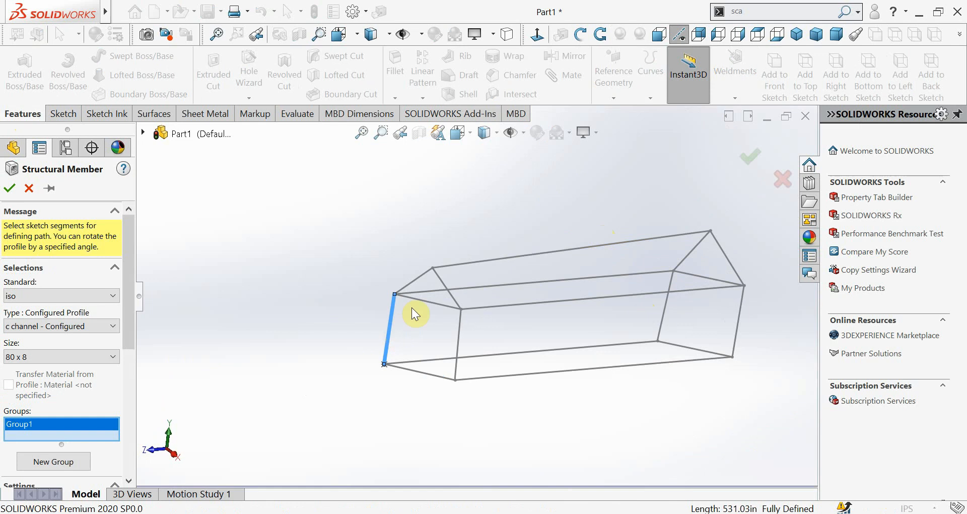
scroll(412, 307, "down", 4)
left_click(82, 354)
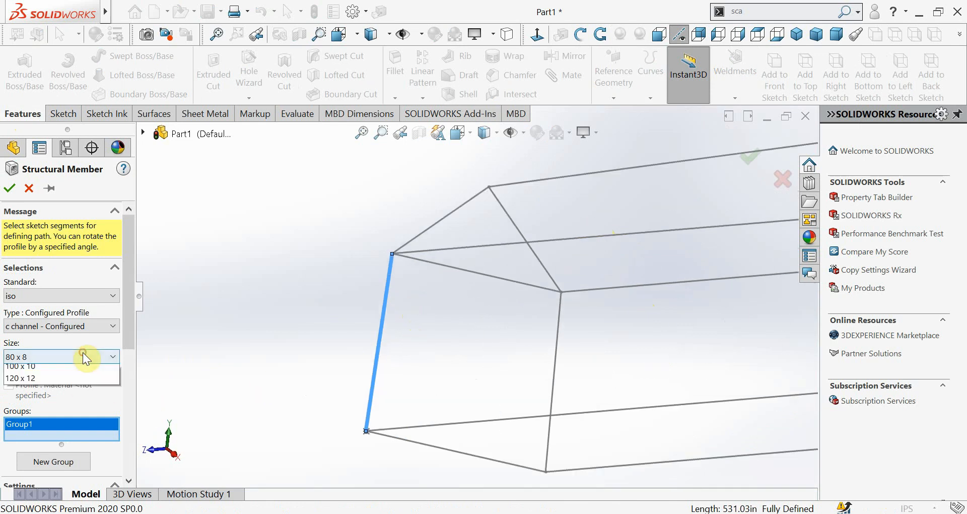
left_click(68, 391)
left_click(232, 392)
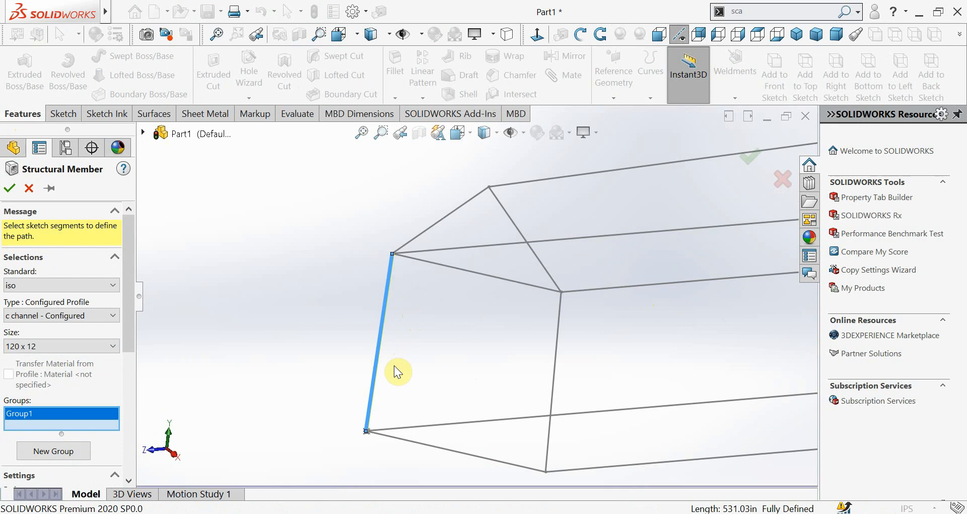
Add the front face's upper horizontal, second vertical and base lines to the structural member group
mouse_move(394, 366)
middle_mouse_down()
mouse_move(363, 369)
mouse_move(354, 383)
mouse_move(402, 328)
mouse_move(403, 354)
mouse_move(455, 302)
mouse_move(423, 247)
mouse_move(465, 313)
mouse_move(593, 317)
mouse_move(546, 367)
mouse_move(470, 404)
mouse_move(511, 375)
mouse_move(556, 397)
middle_mouse_up()
left_click(556, 407)
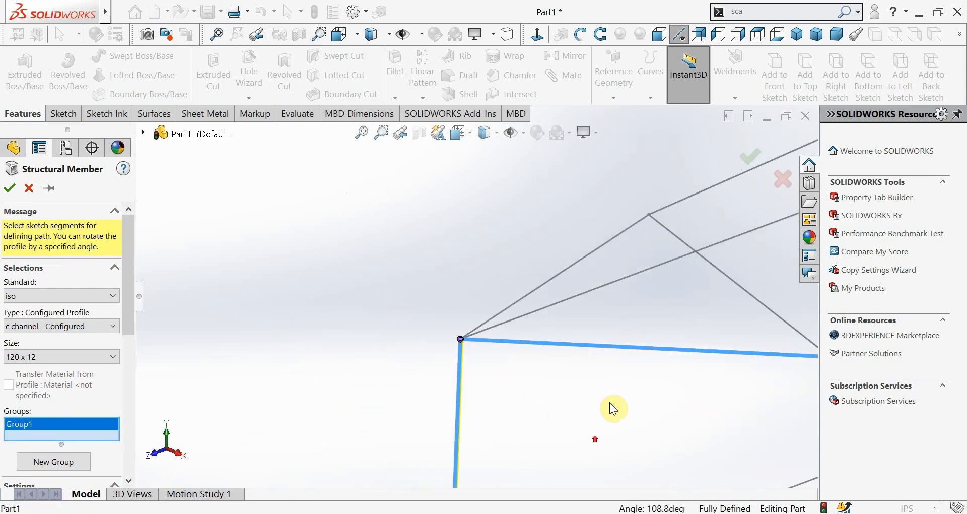
scroll(612, 406, "up", 4)
left_click(649, 355)
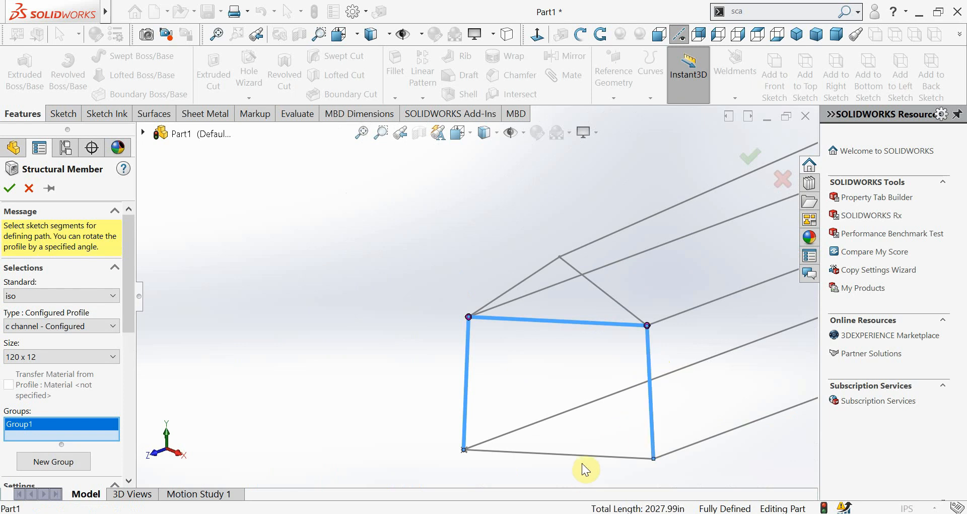
left_click(586, 455)
Examine the c channel preview's corner joints and profile orientation around the front rectangle
scroll(483, 325, "down", 5)
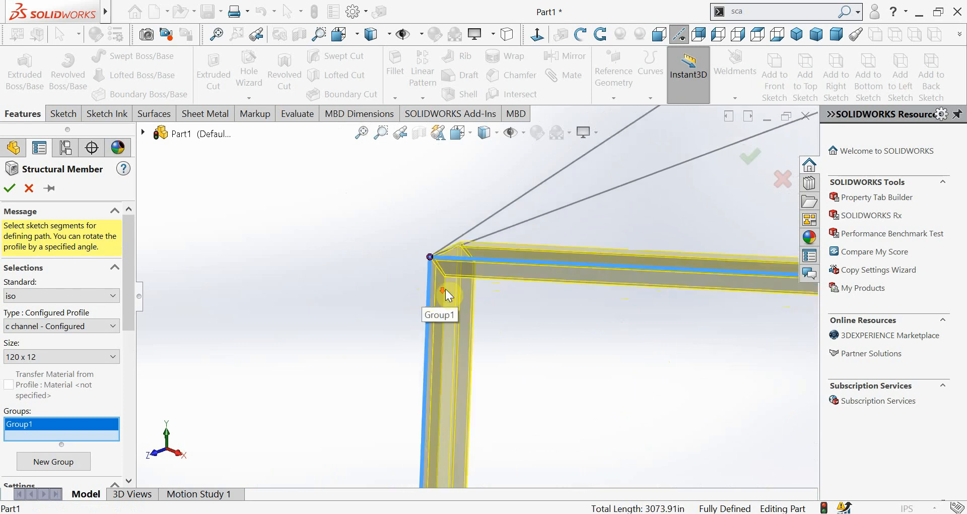
middle_click_drag(445, 289, 447, 262)
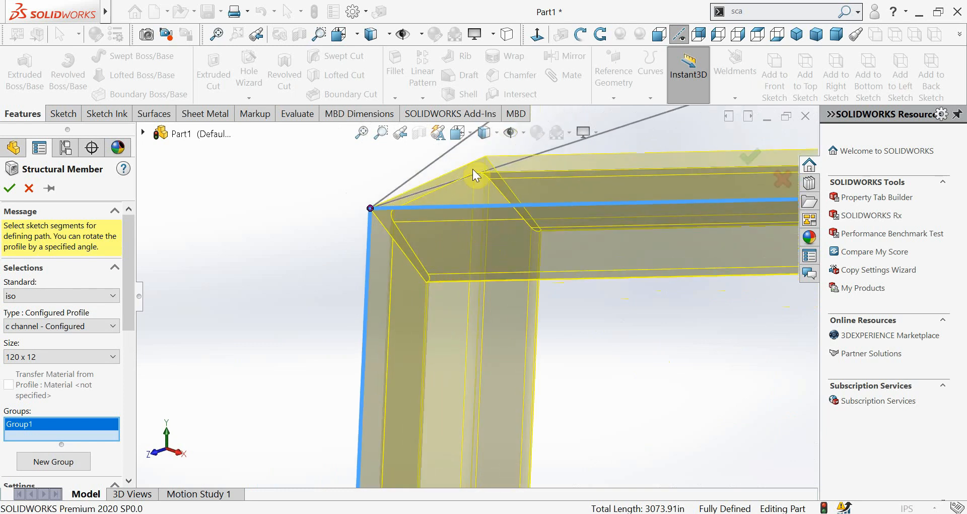
middle_click_drag(533, 326, 427, 348)
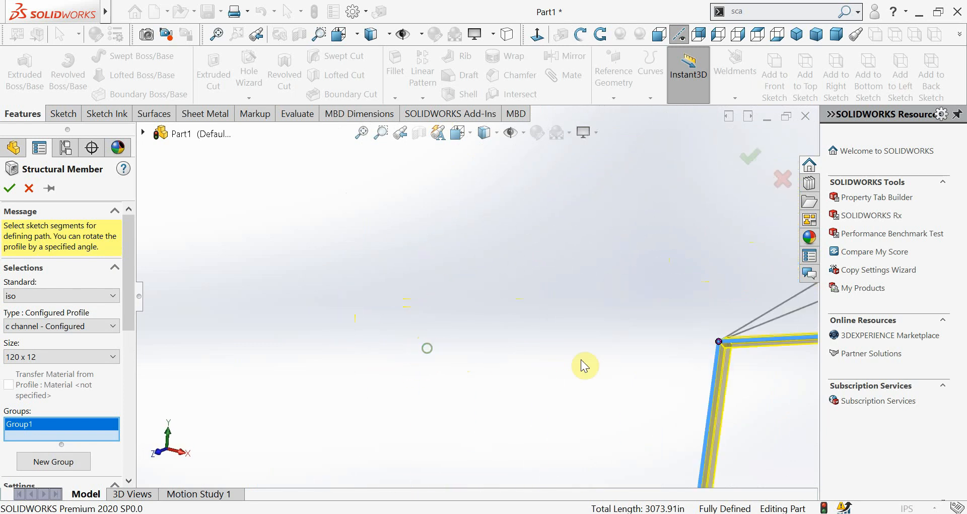
middle_click_drag(590, 359, 153, 331, "ctrl")
scroll(210, 331, "down", 10)
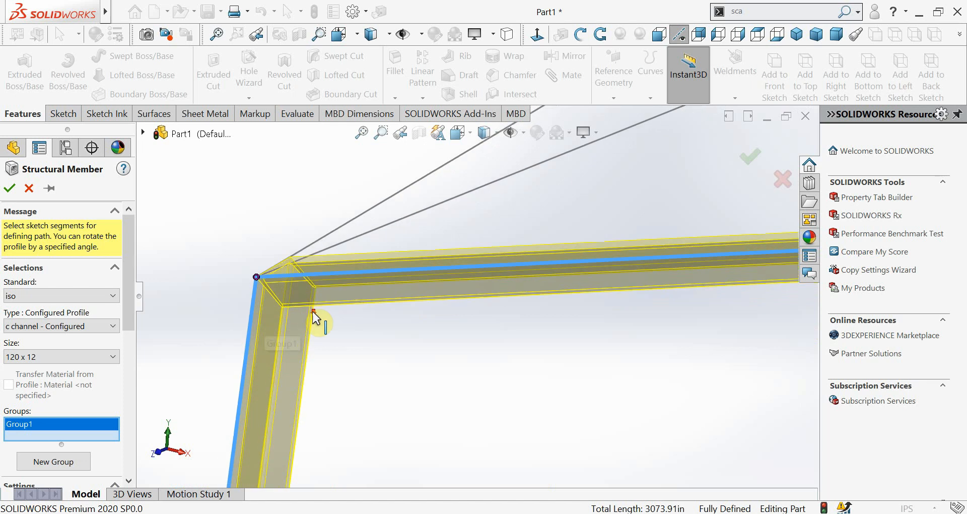
middle_click_drag(326, 287, 332, 297)
scroll(344, 274, "up", 9)
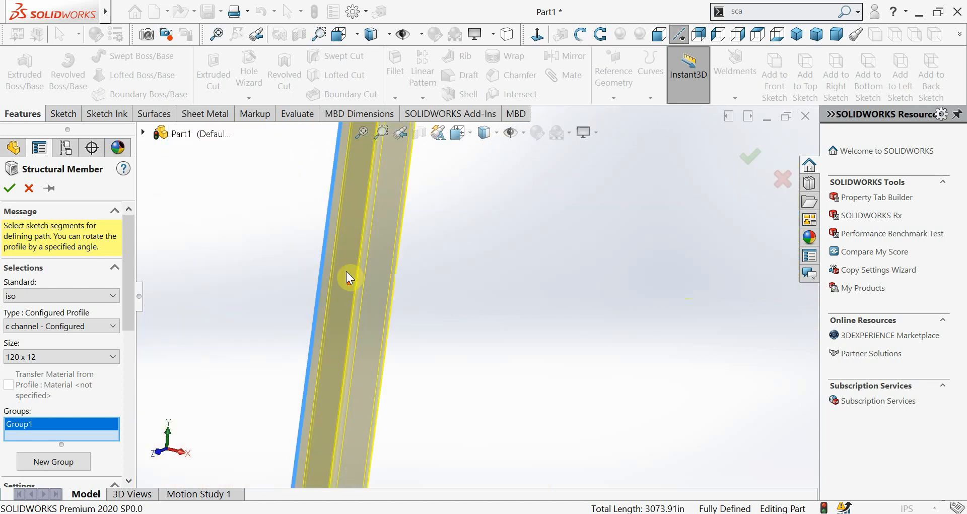
middle_click_drag(488, 215, 626, 381)
scroll(626, 381, "up", 4)
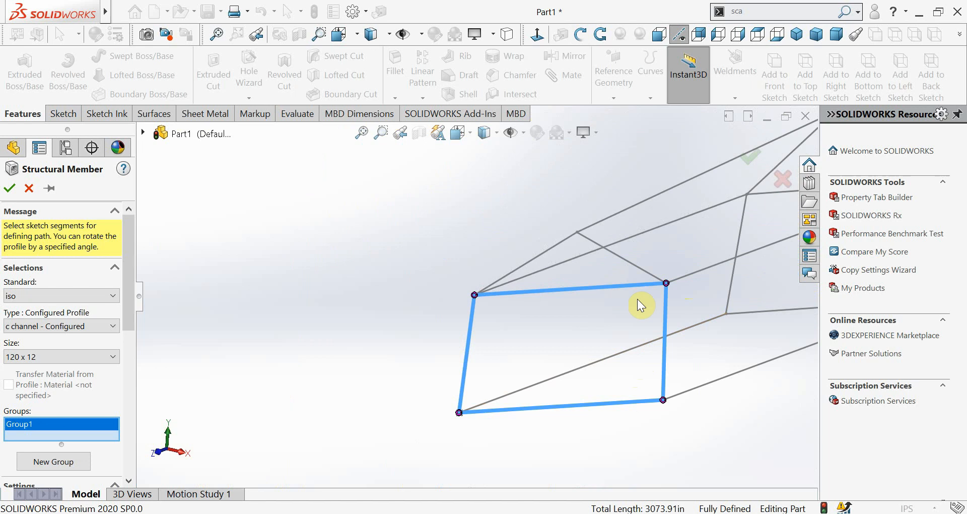
left_click(696, 276)
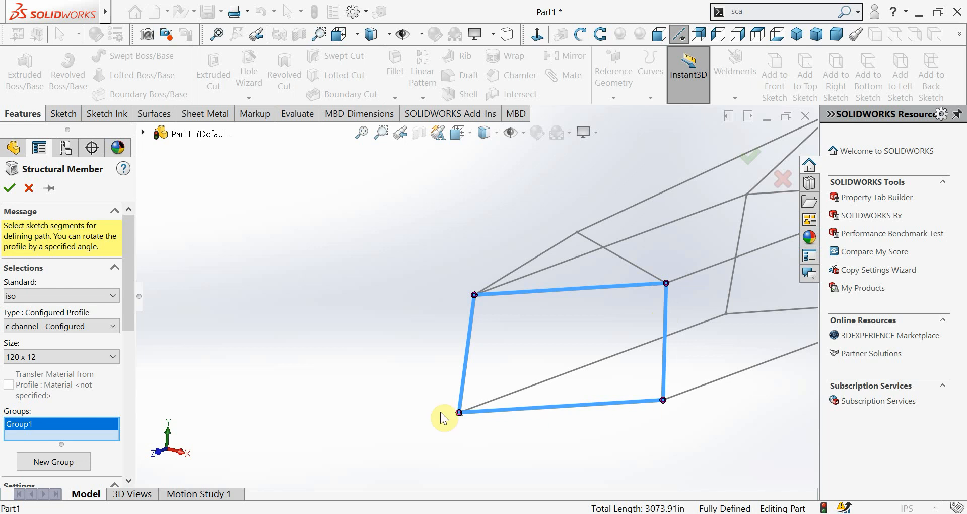
scroll(670, 374, "up", 2)
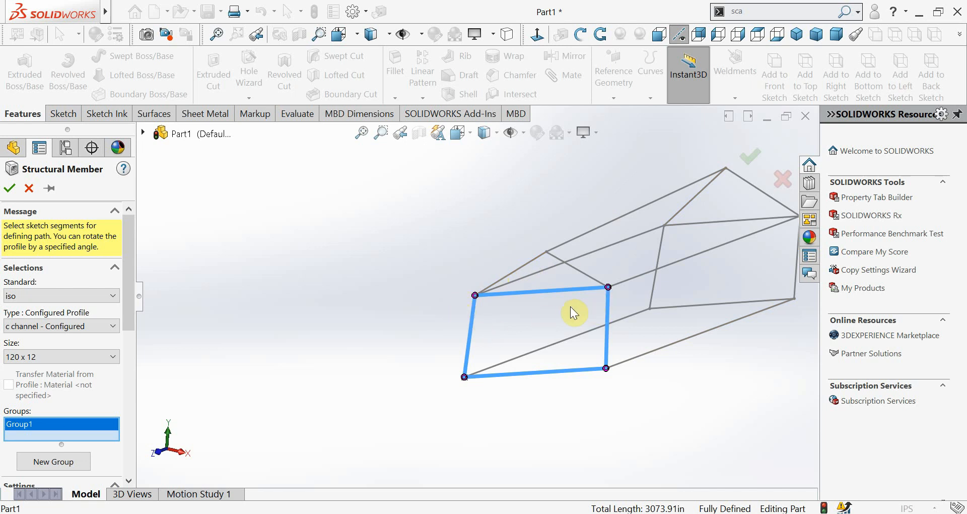
Clear the front rectangle and try a closed path along the front base, both long base edges, rear posts and rear gable
right_click(41, 432)
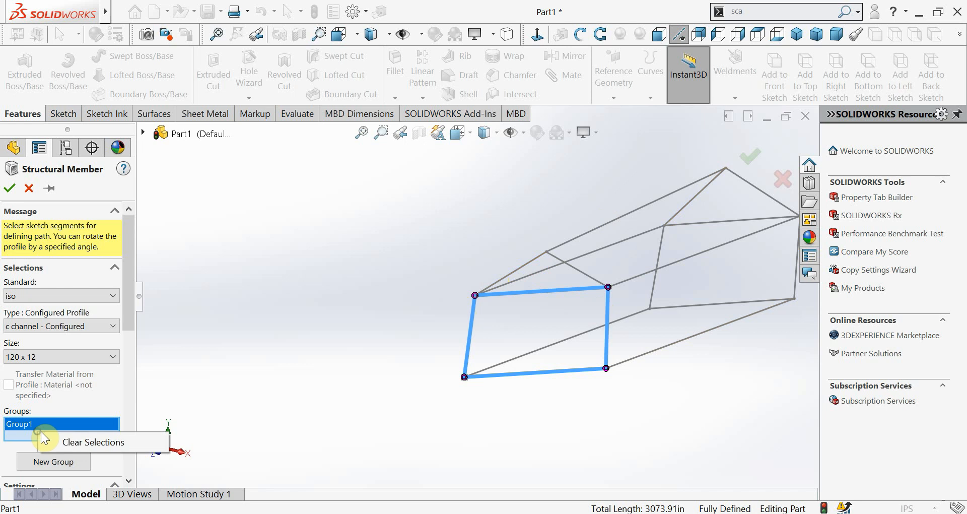
left_click(68, 436)
left_click(552, 375)
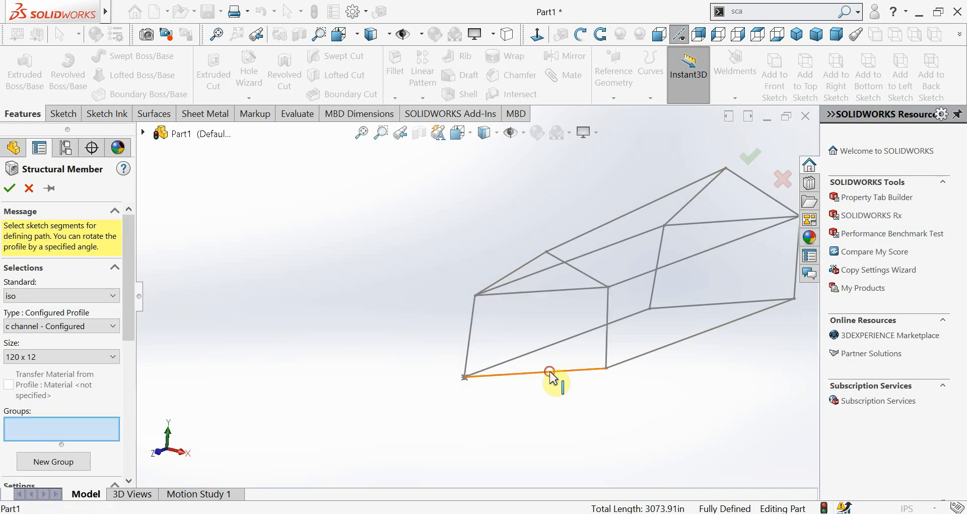
left_click(678, 352)
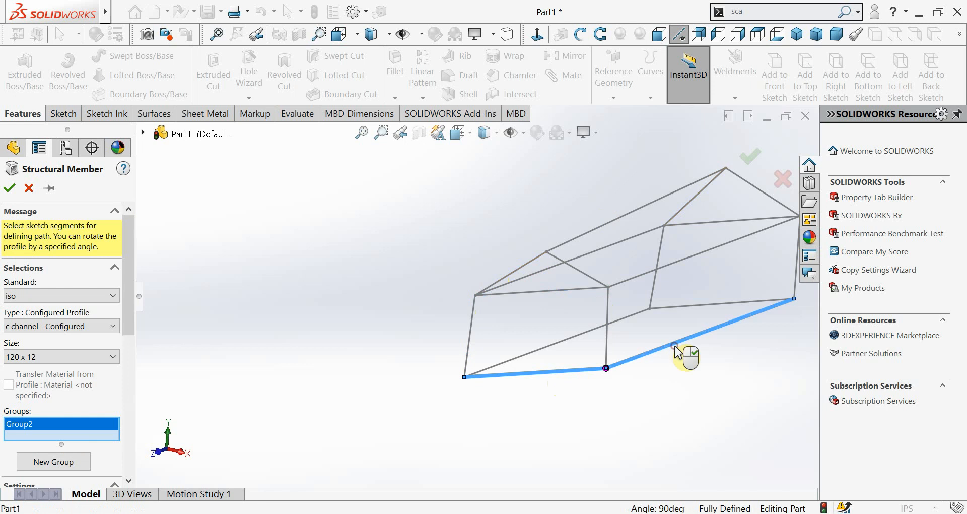
middle_click_drag(730, 334, 734, 319)
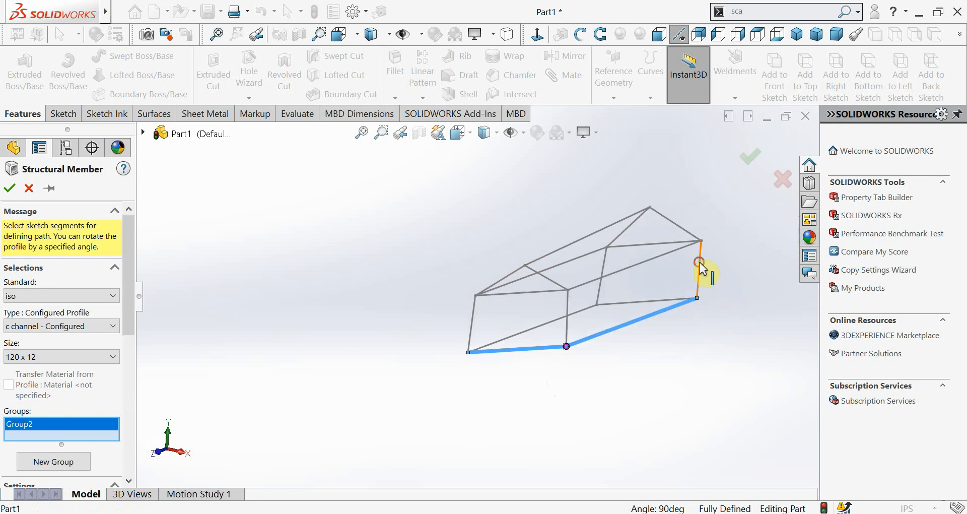
left_click(700, 265)
left_click(684, 230)
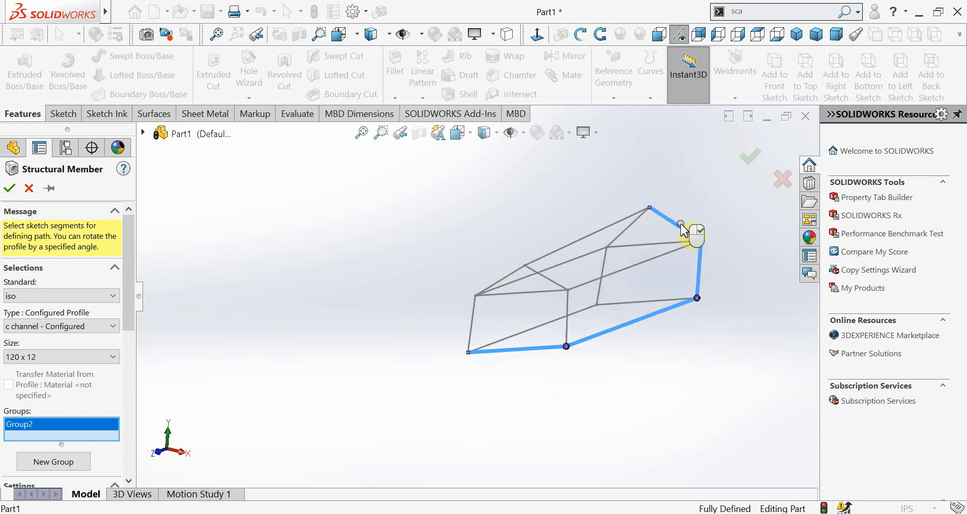
left_click(636, 223)
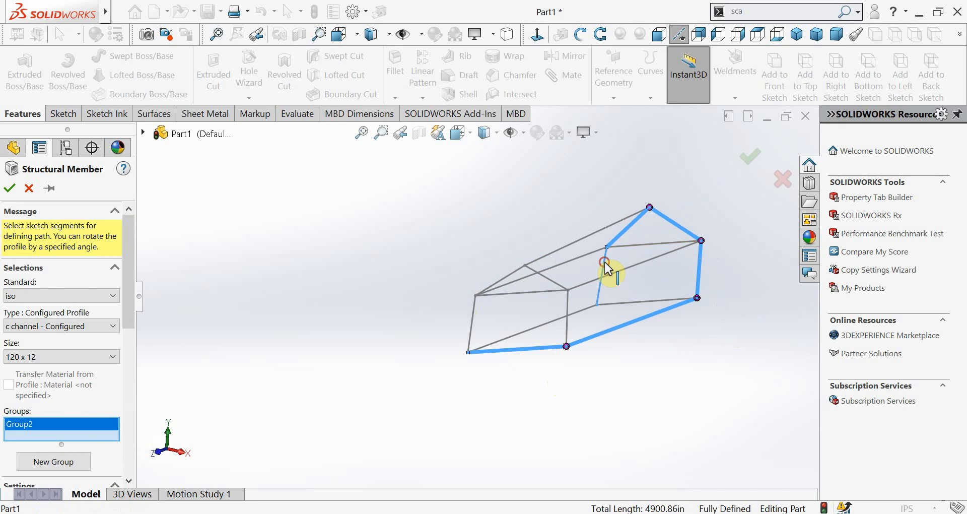
left_click(592, 293)
left_click(577, 311)
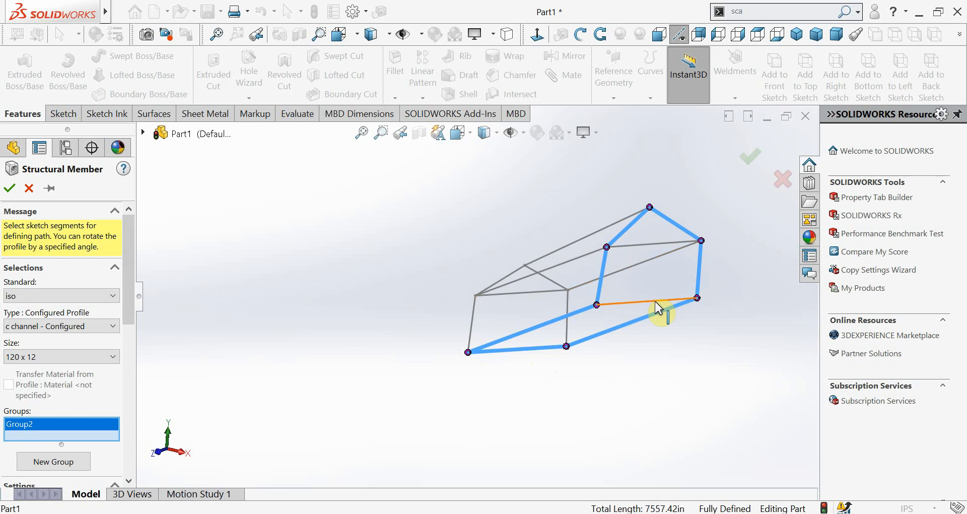
Clear all selected lines from the structural member's groups
right_click(35, 433)
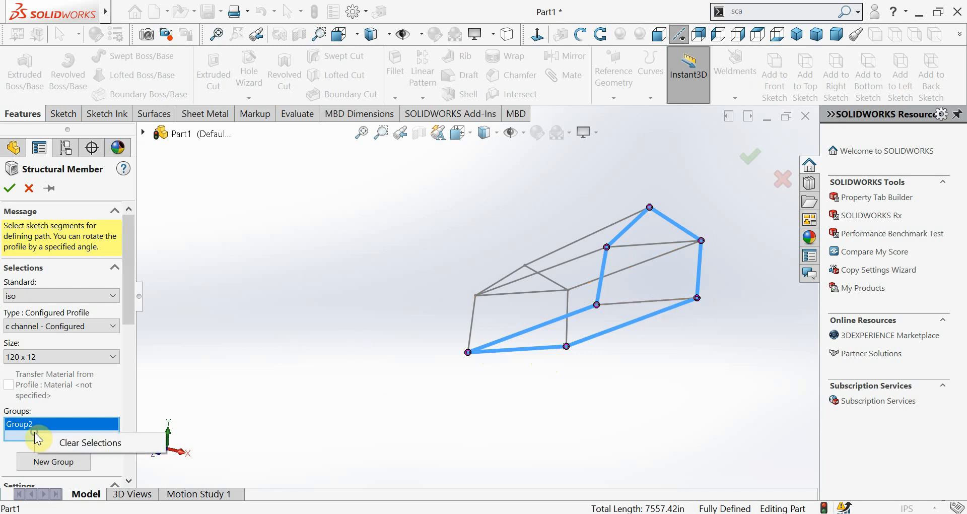
left_click(70, 443)
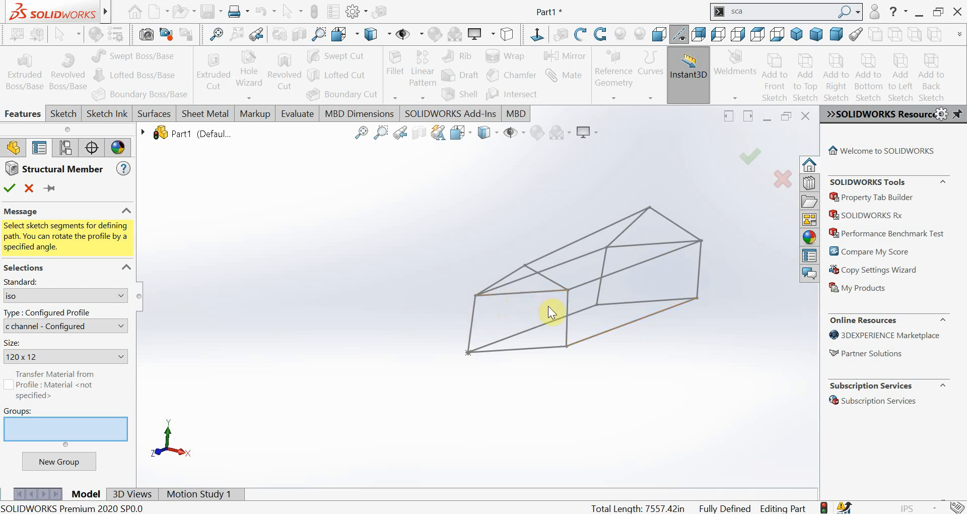
scroll(558, 311, "up", 3)
scroll(616, 295, "down", 1)
scroll(556, 301, "up", 1)
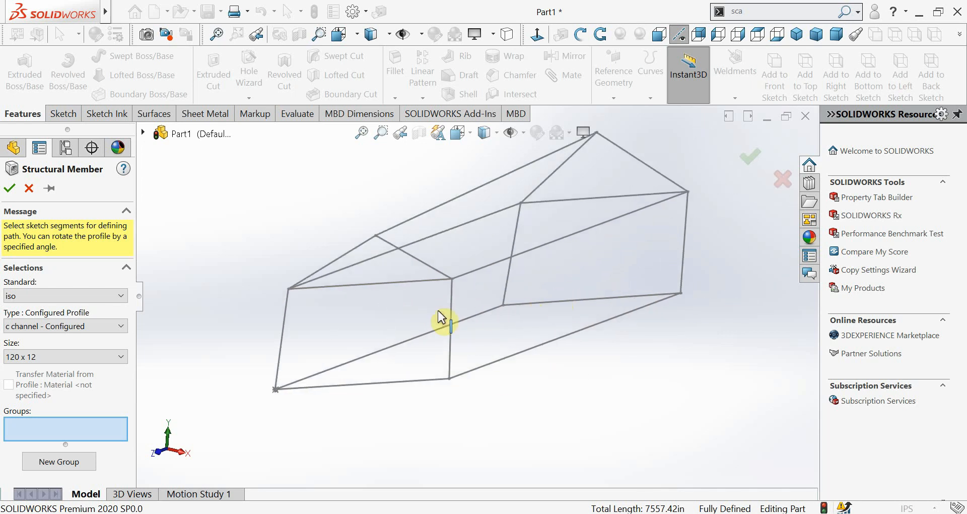
Select the front face's two posts, upper horizontal and base line as one closed structural member group
left_click(285, 310)
left_click(333, 286)
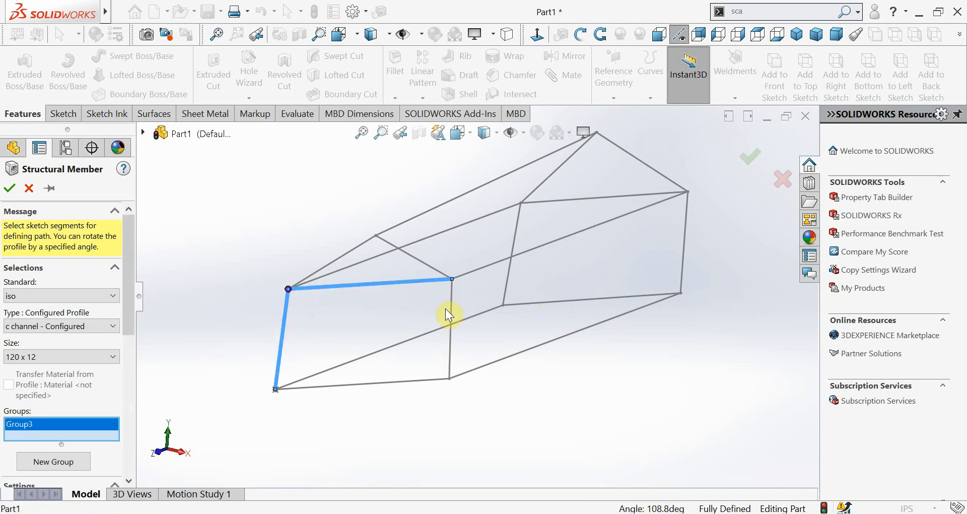
left_click(449, 310)
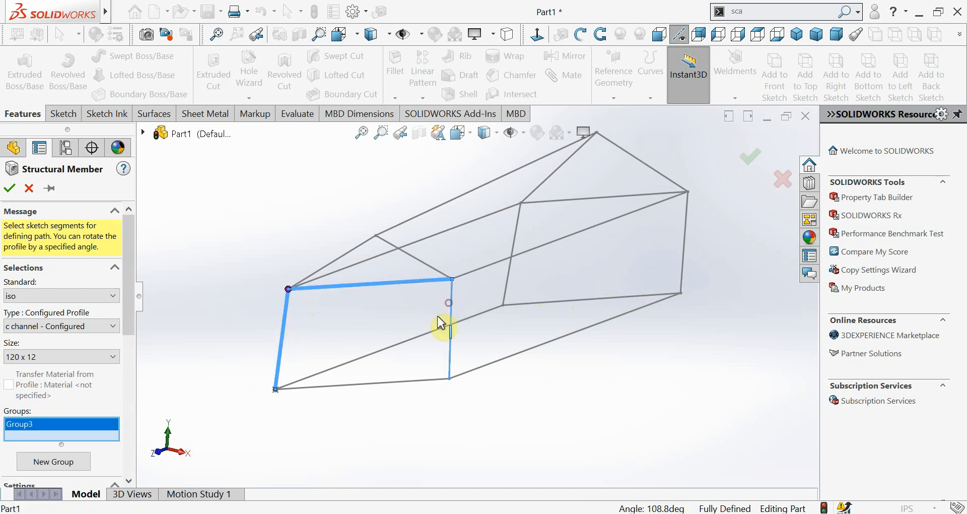
left_click(413, 381)
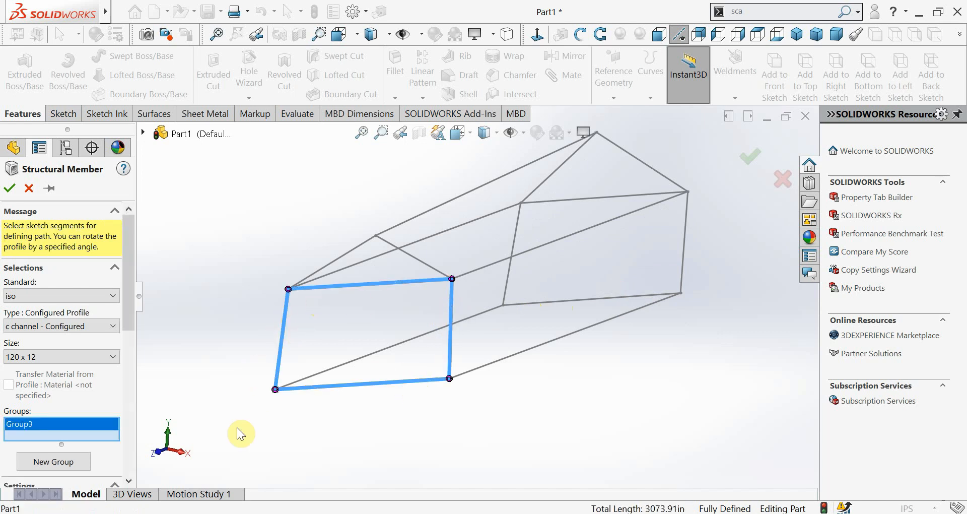
Add a new group containing the rear rectangle's two posts, upper horizontal and base line
left_click(57, 460)
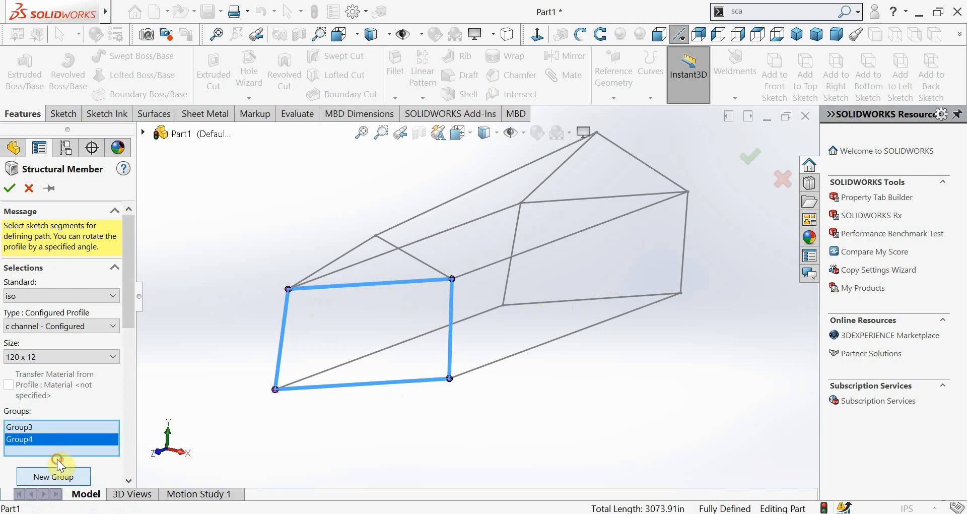
left_click(523, 233)
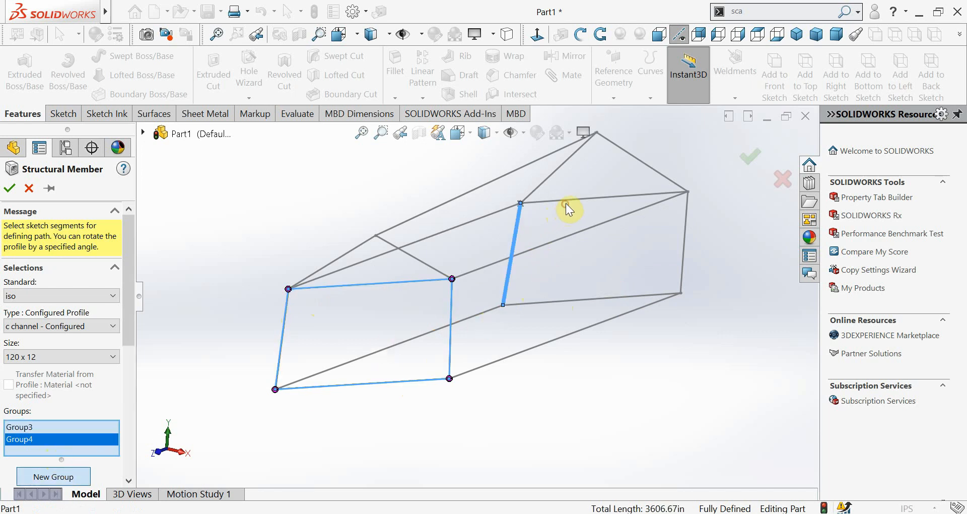
left_click(584, 207)
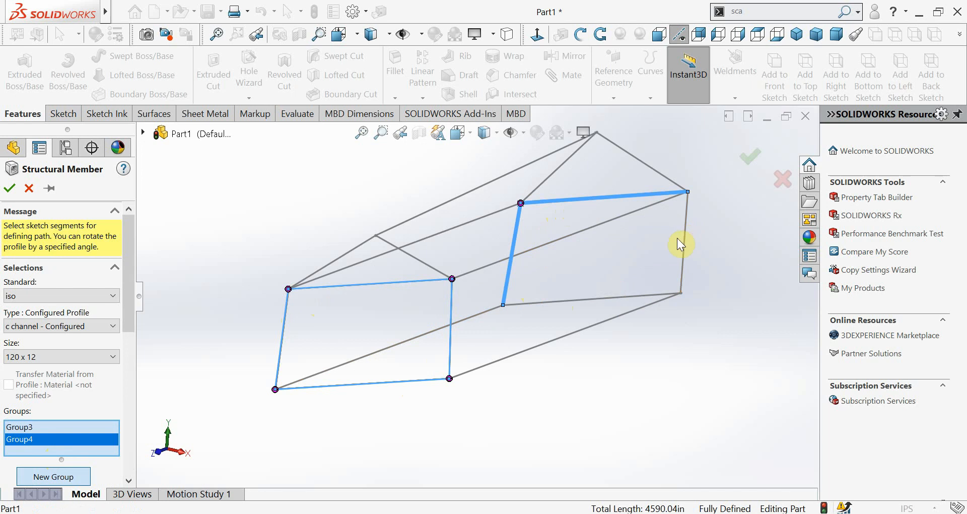
left_click(680, 241)
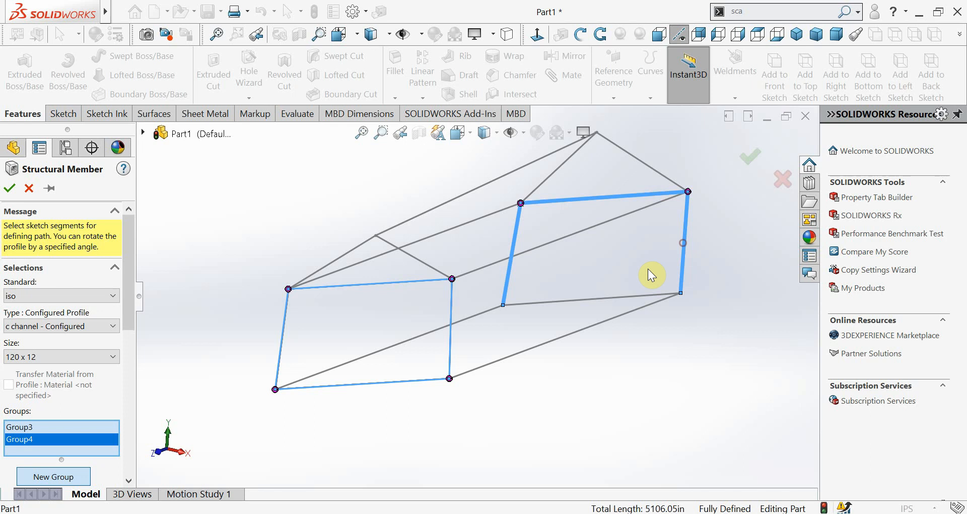
left_click(622, 296)
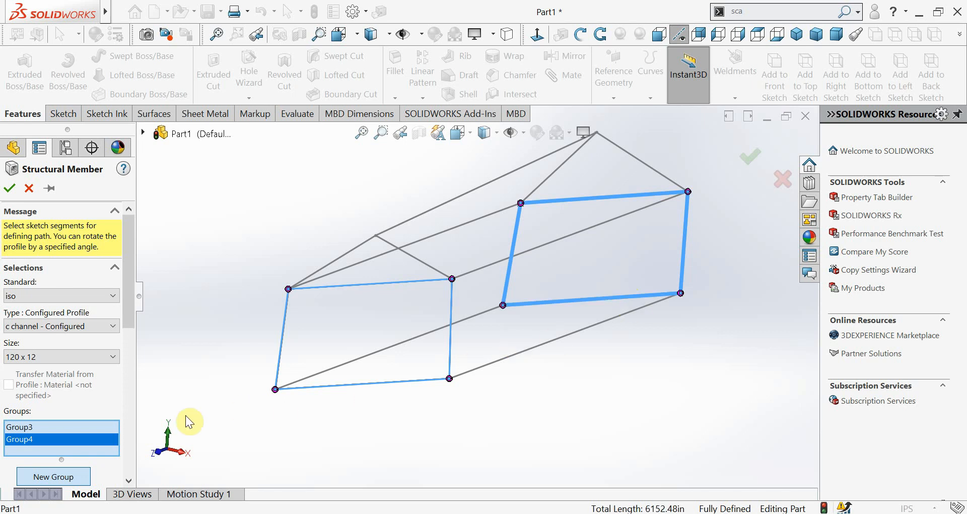
Add the two long base edges, each as its own new group
left_click(65, 477)
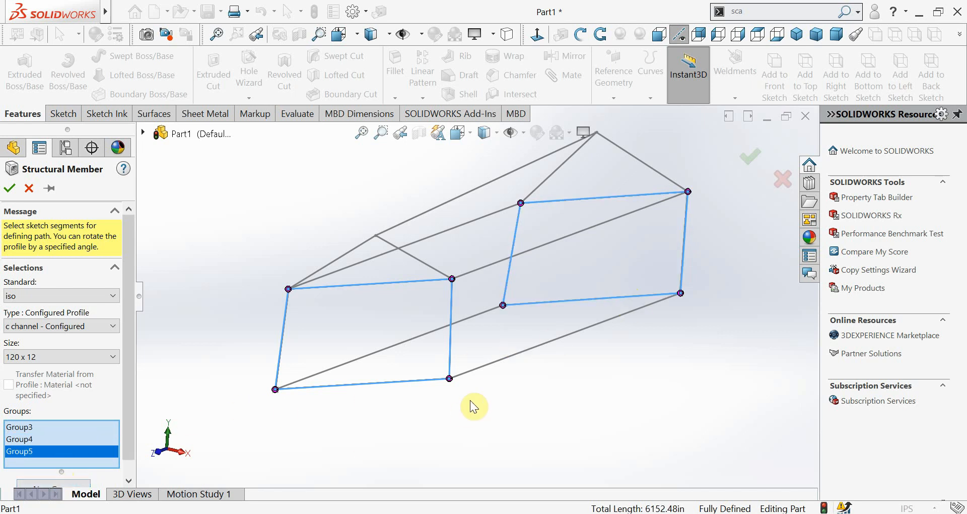
left_click(503, 358)
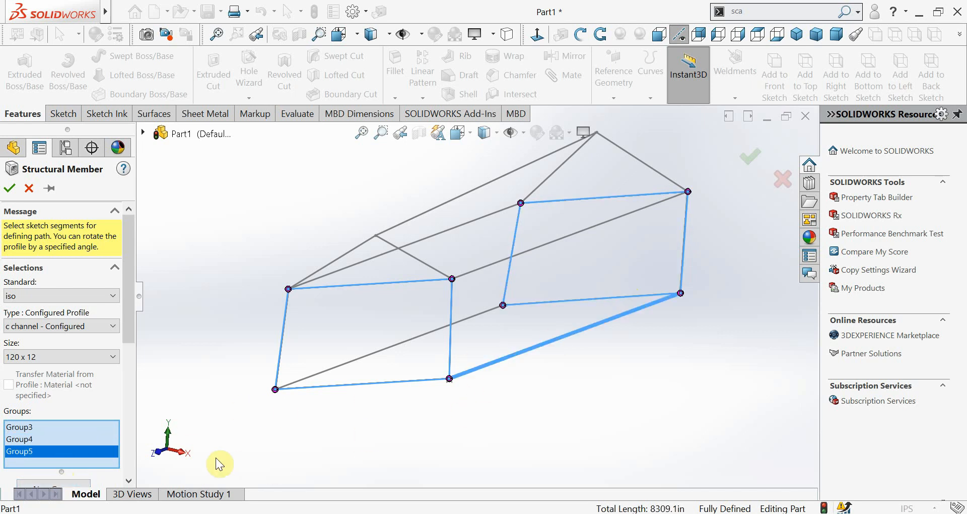
left_click(78, 485)
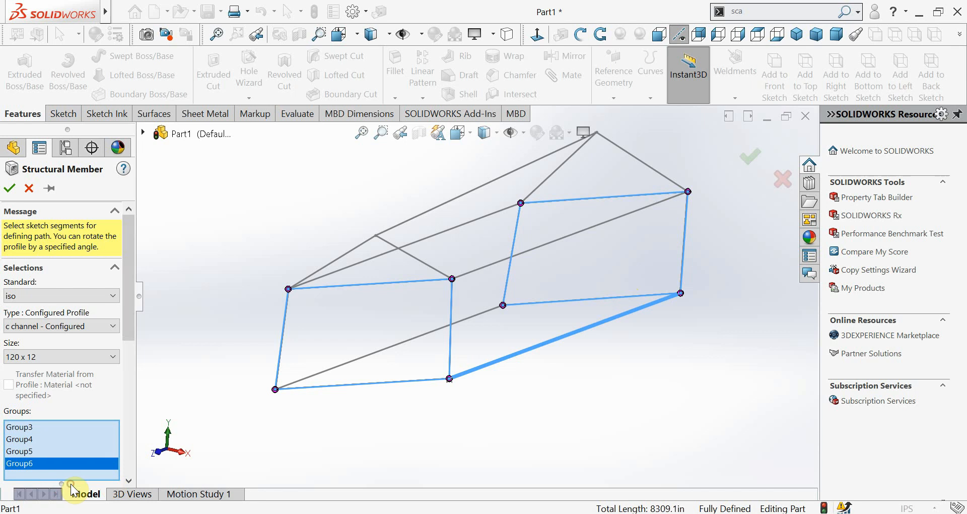
left_click(406, 344)
Add a new group containing the front and rear gable rafters and both long eave edges
scroll(533, 298, "up", 2)
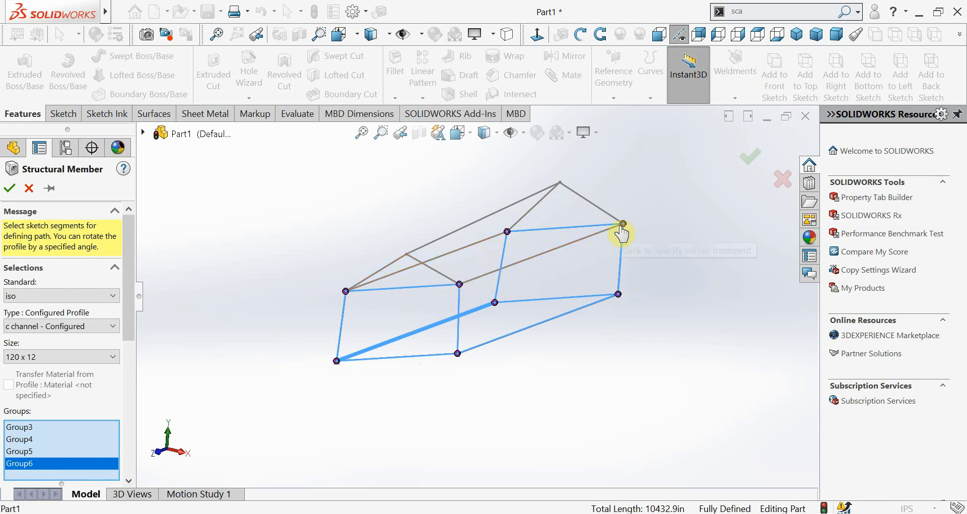
scroll(127, 348, "down", 5)
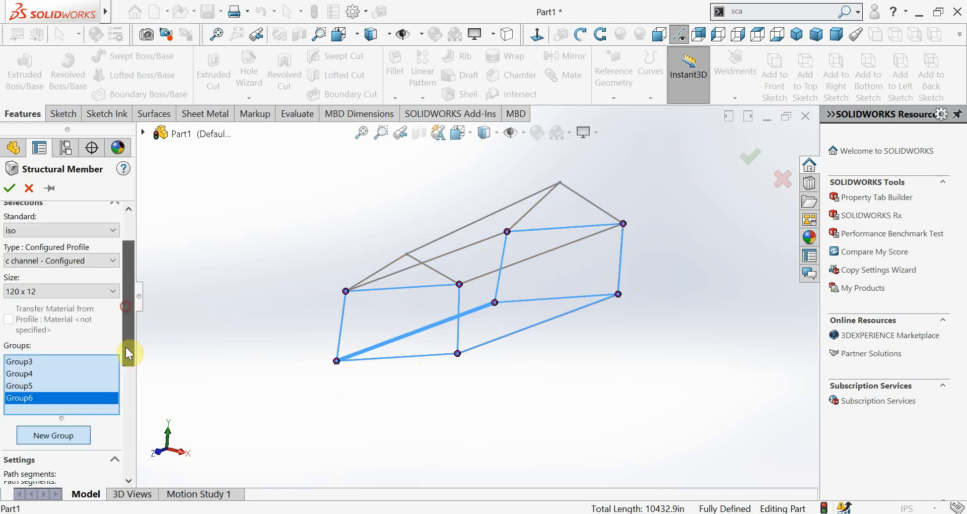
left_click(75, 371)
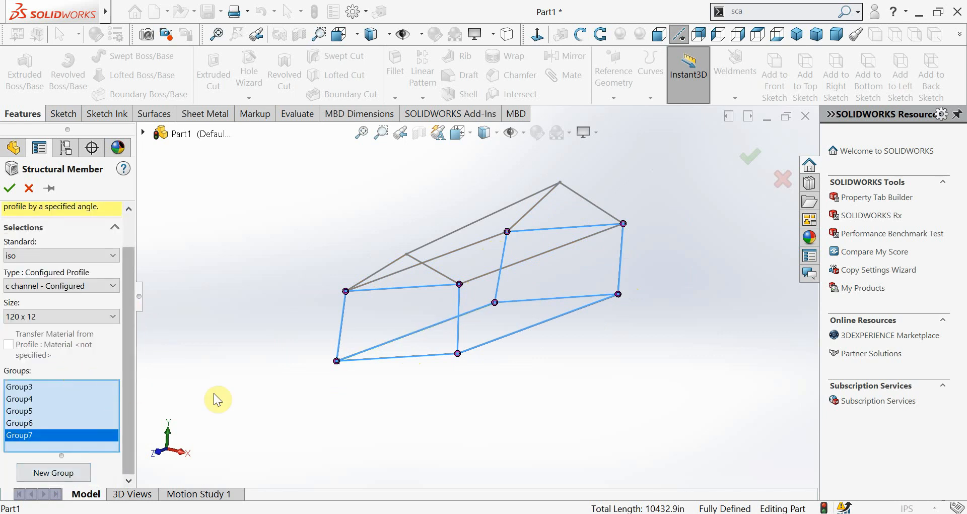
left_click(444, 276)
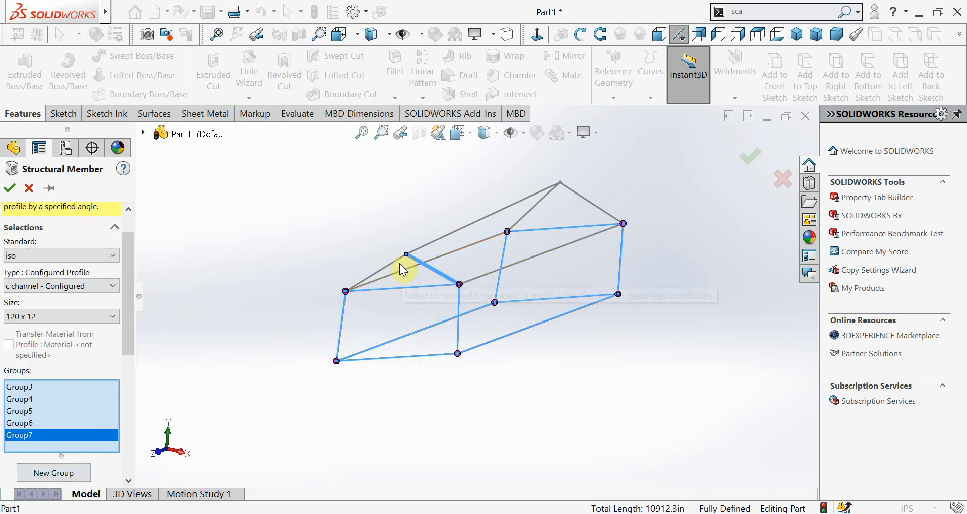
left_click(394, 263)
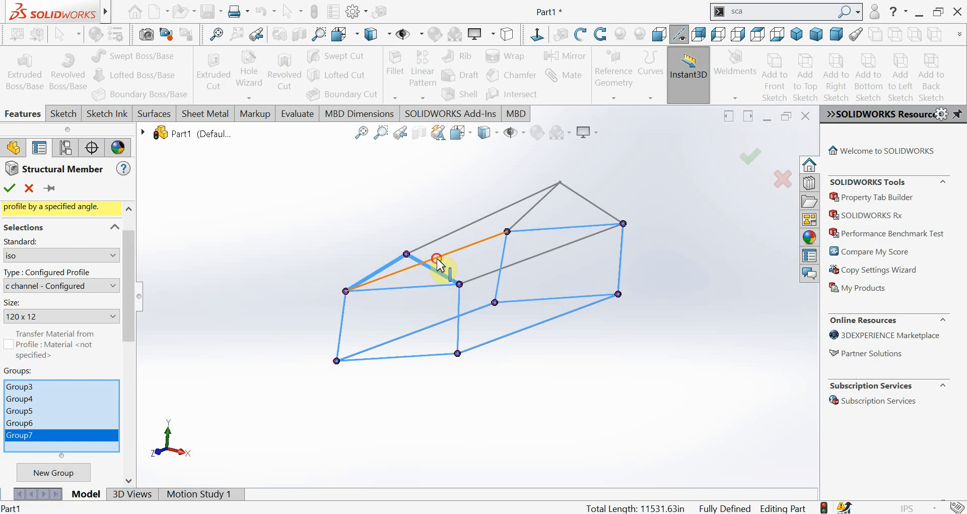
left_click(474, 255)
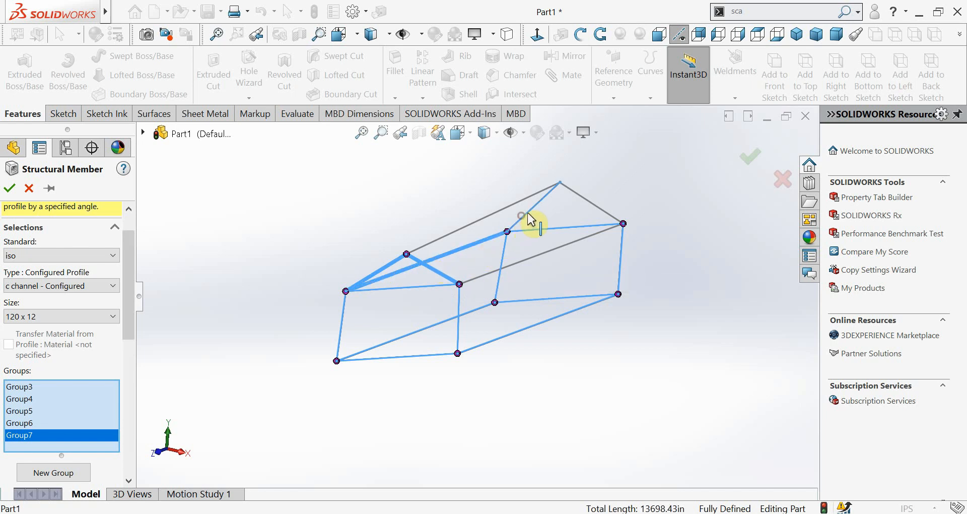
left_click(528, 216)
left_click(593, 209)
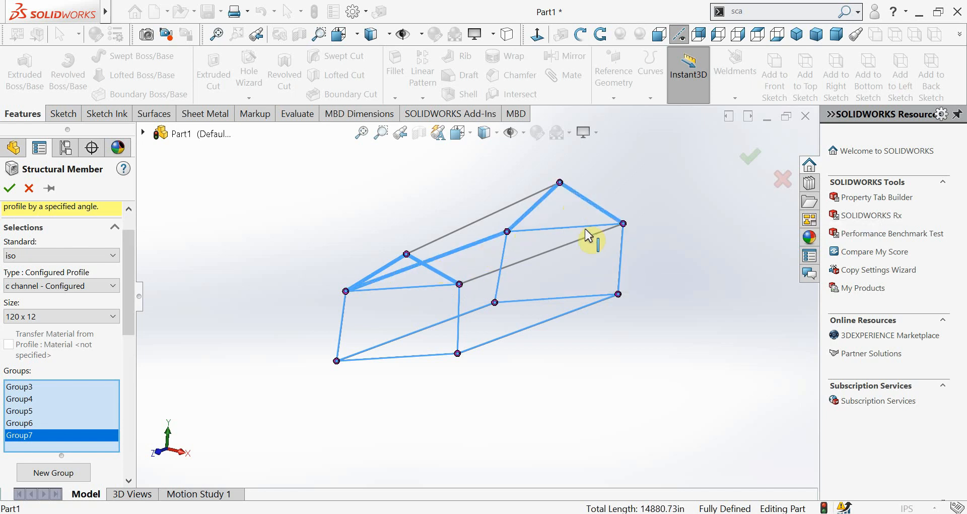
left_click(587, 243)
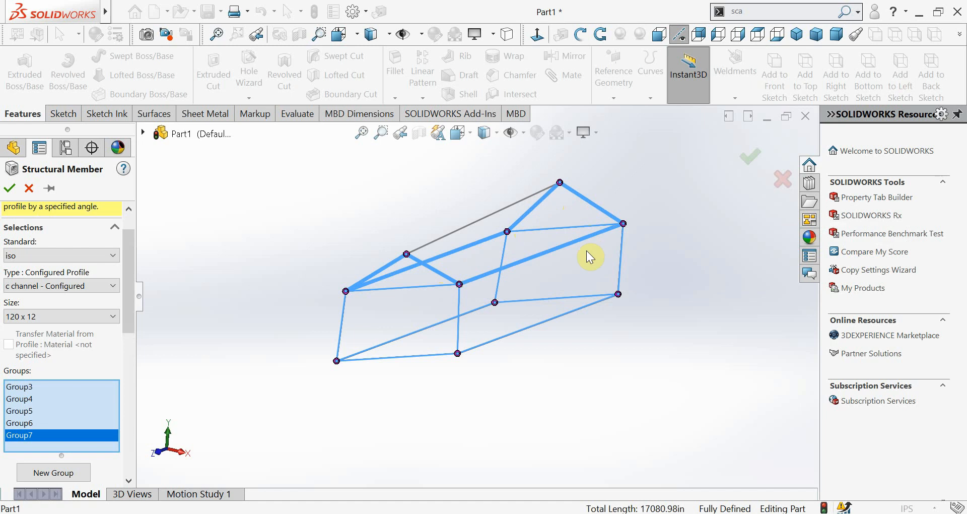
Add the roof ridge line as a new group and create the c channel structural member
mouse_move(564, 247)
middle_mouse_down()
mouse_move(567, 278)
mouse_move(438, 262)
mouse_move(514, 213)
mouse_move(500, 197)
middle_mouse_up()
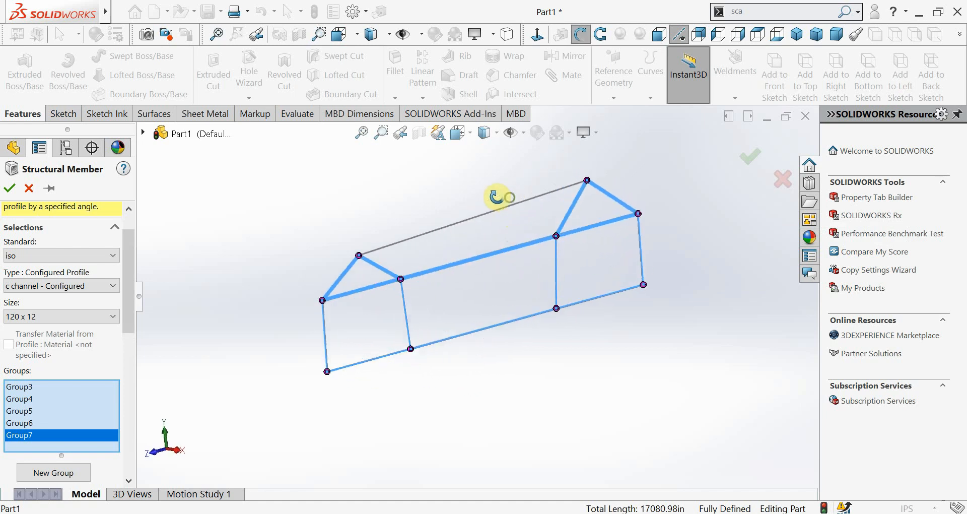
left_click(68, 474)
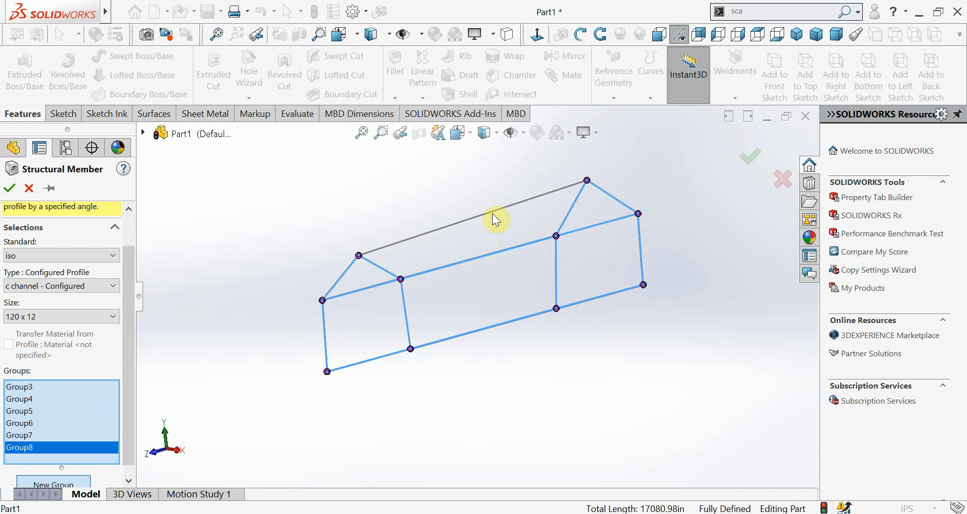
left_click(493, 213)
mouse_move(560, 248)
middle_mouse_down()
mouse_move(566, 233)
mouse_move(413, 276)
mouse_move(371, 304)
mouse_move(439, 297)
middle_mouse_up()
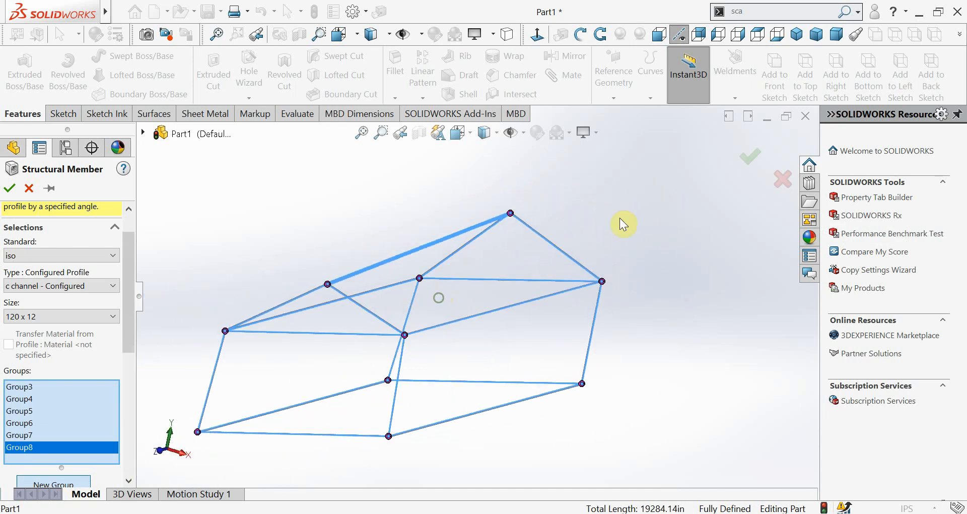
left_click(752, 159)
Examine how the c channels meet at the front gable peak and at an eave corner
scroll(373, 302, "down", 4)
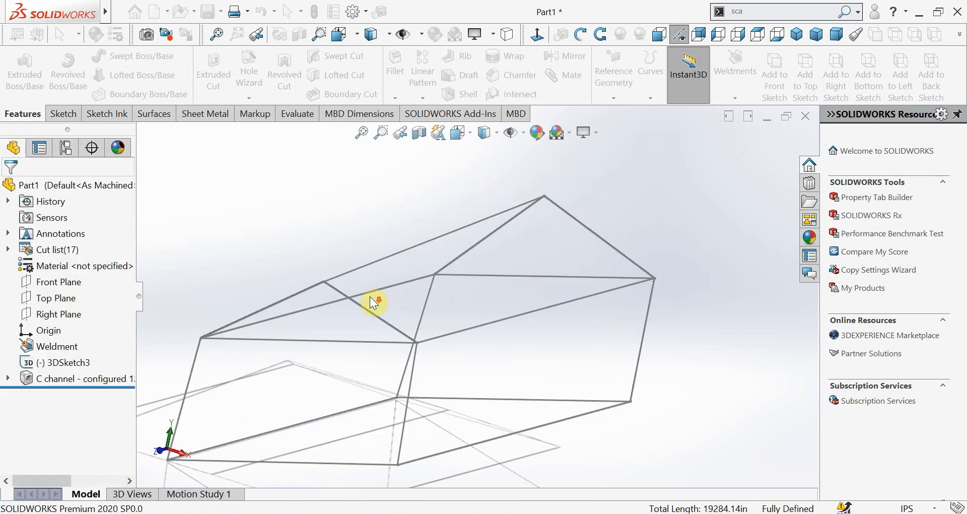
scroll(355, 302, "down", 3)
scroll(358, 221, "down", 3)
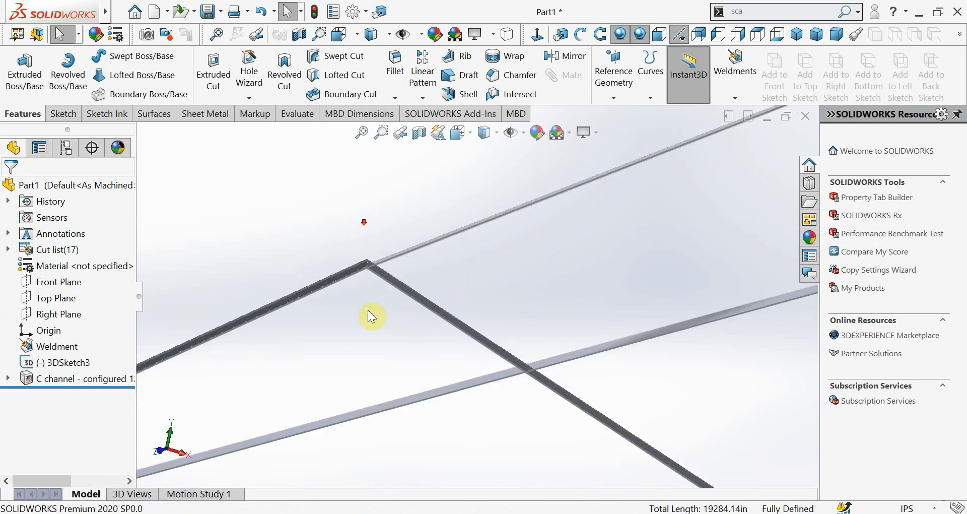
middle_click_drag(368, 310, 335, 324)
scroll(376, 277, "up", 6)
scroll(377, 277, "up", 3)
scroll(307, 319, "down", 4)
scroll(281, 224, "down", 5)
scroll(313, 237, "down", 5)
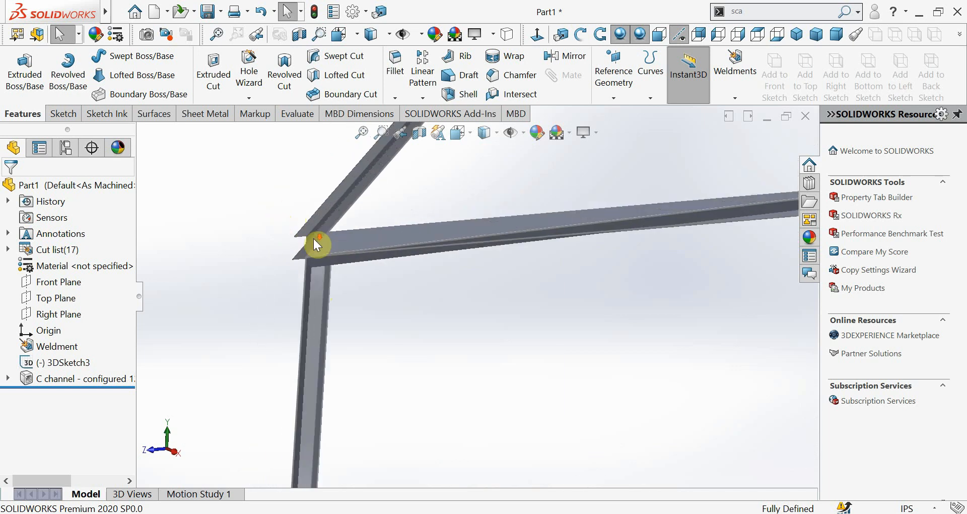
Inspect the whole c channel frame and the joint where the eave, rafter, horizontal and post meet
scroll(436, 293, "up", 3)
middle_click_drag(439, 293, 489, 284)
scroll(520, 282, "up", 8)
scroll(534, 277, "up", 2)
scroll(488, 284, "down", 8)
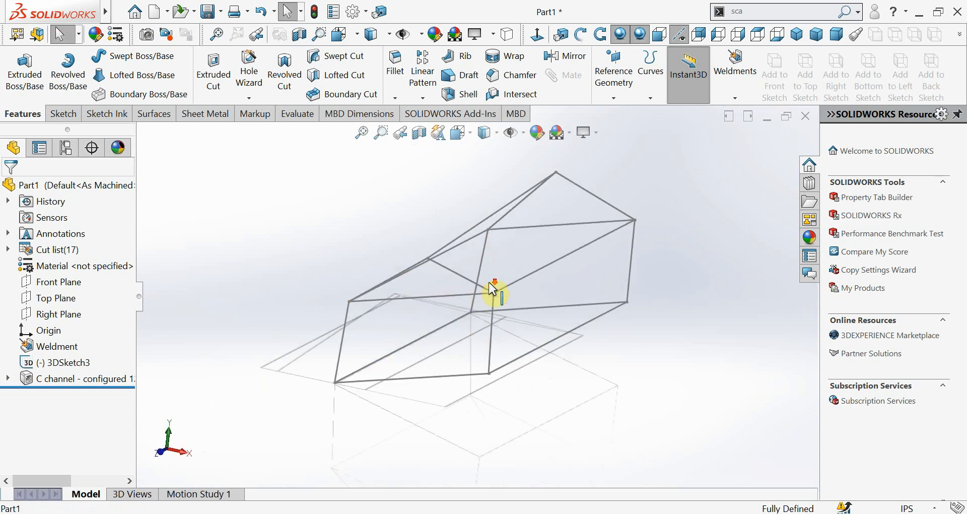
mouse_move(500, 317)
middle_mouse_down()
mouse_move(464, 302)
mouse_move(446, 334)
middle_mouse_up()
scroll(464, 333, "down", 6)
scroll(464, 333, "down", 5)
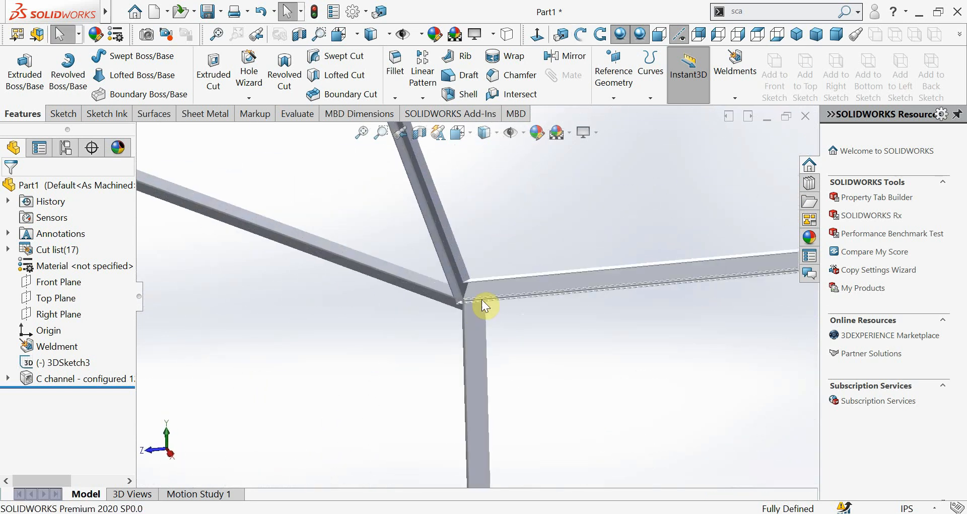
scroll(477, 279, "down", 3)
middle_click_drag(469, 296, 470, 264)
scroll(534, 271, "up", 5)
scroll(472, 269, "down", 5)
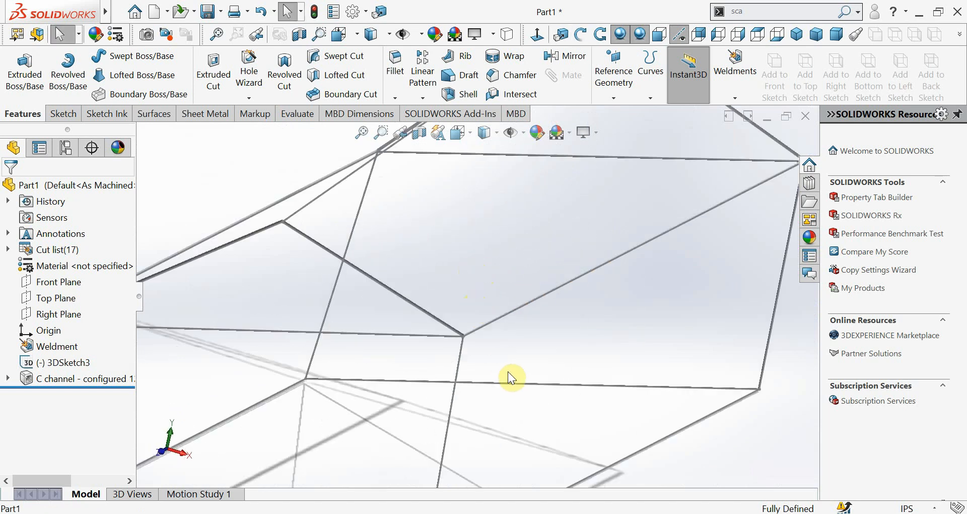
Edit the c channel structural member to use the iso pipe profile, size 33.7 x 4.0
left_click(63, 379)
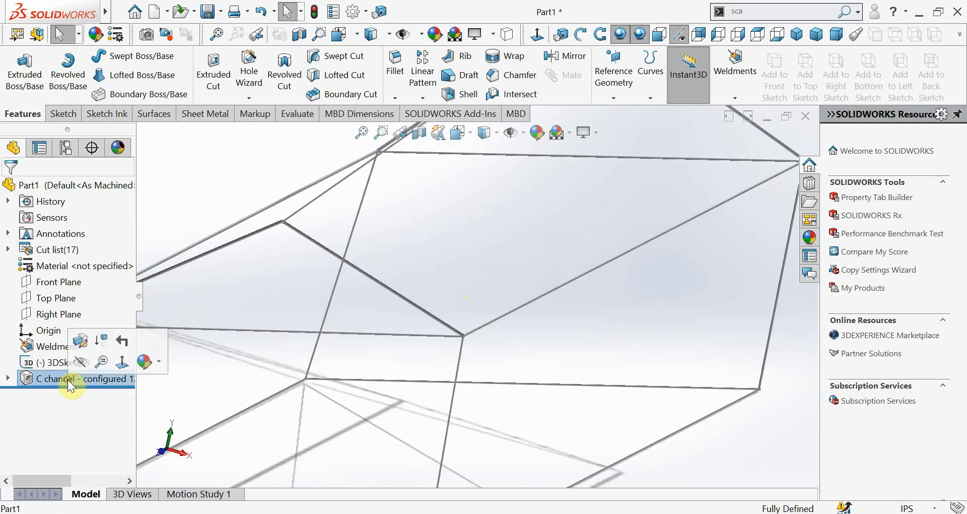
left_click(75, 343)
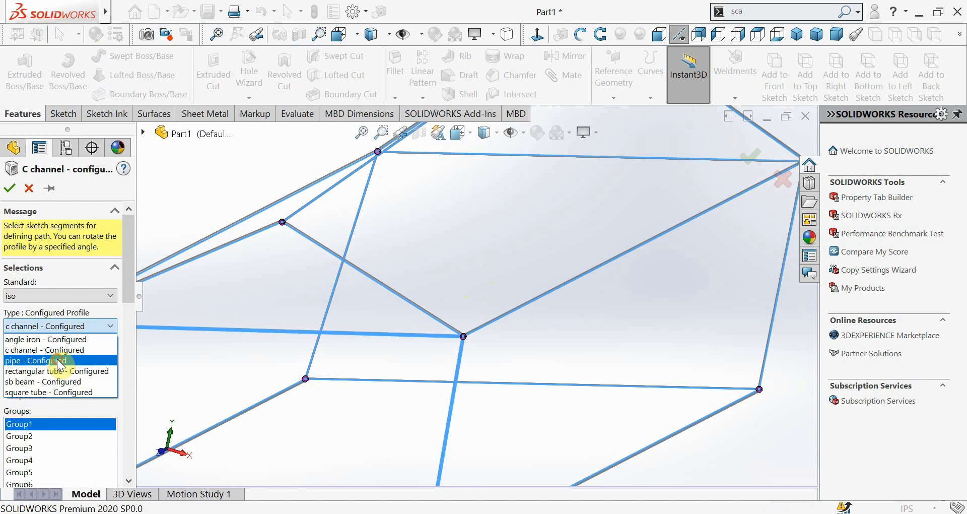
left_click(59, 360)
left_click(67, 361)
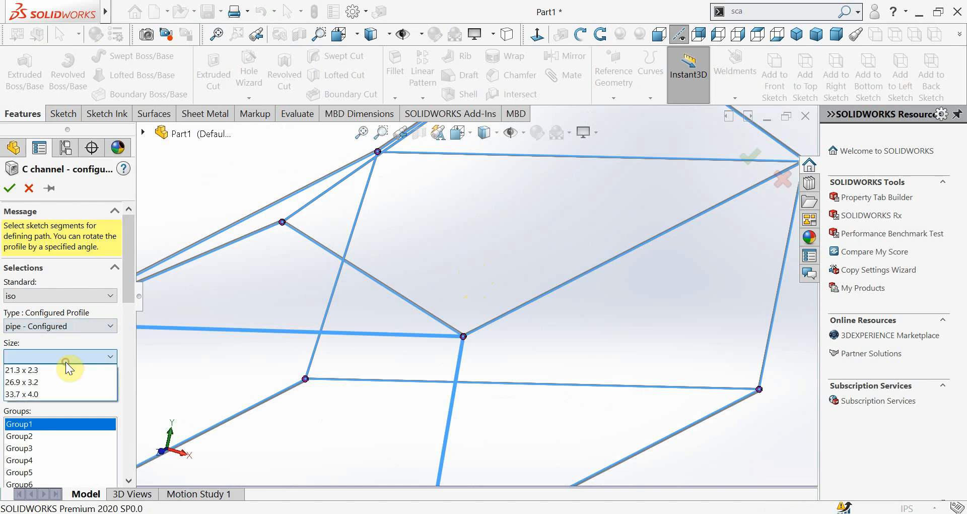
left_click(69, 393)
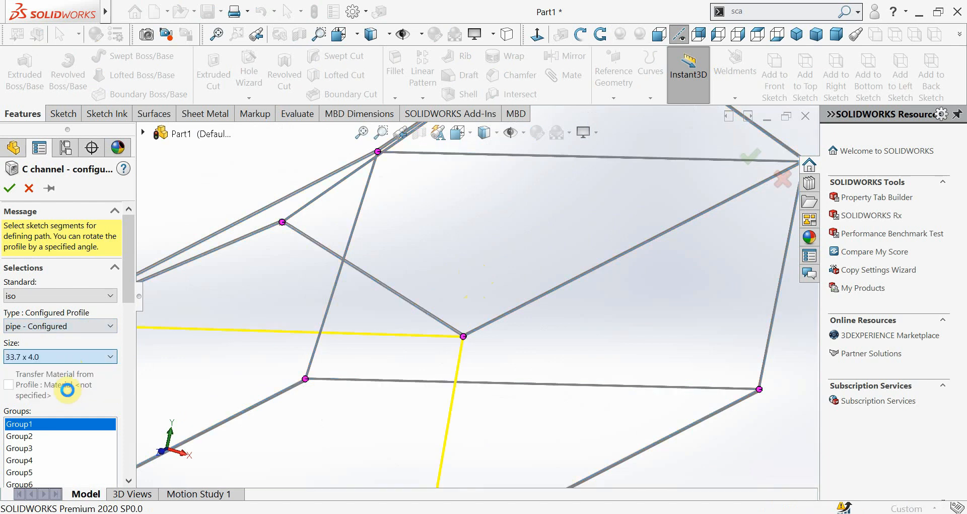
left_click(10, 192)
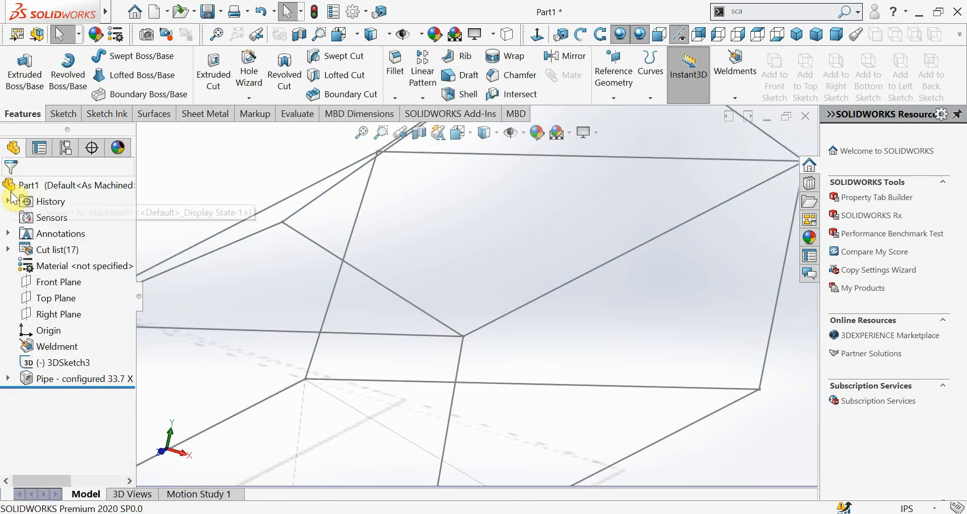
Examine the pipe joint at the front gable peak
scroll(276, 231, "down", 6)
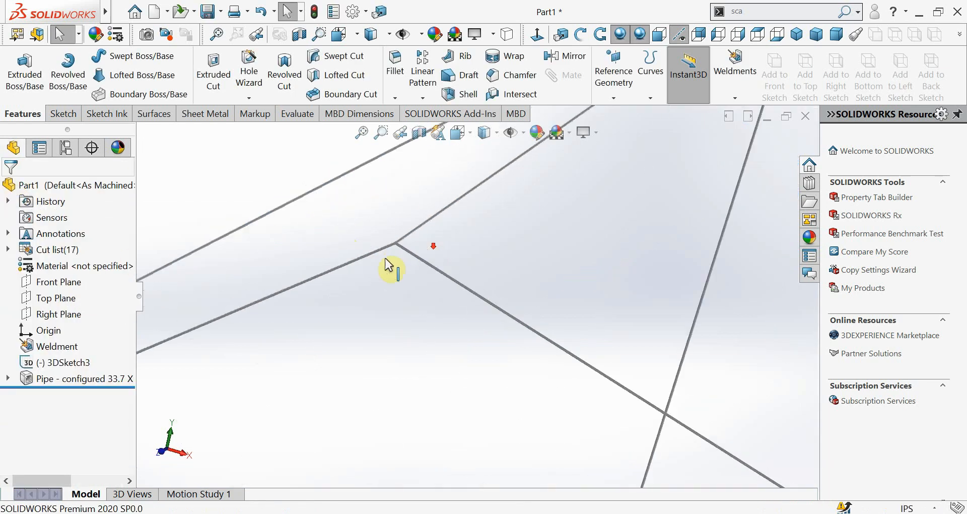
middle_click_drag(386, 264, 367, 267)
scroll(422, 238, "down", 10)
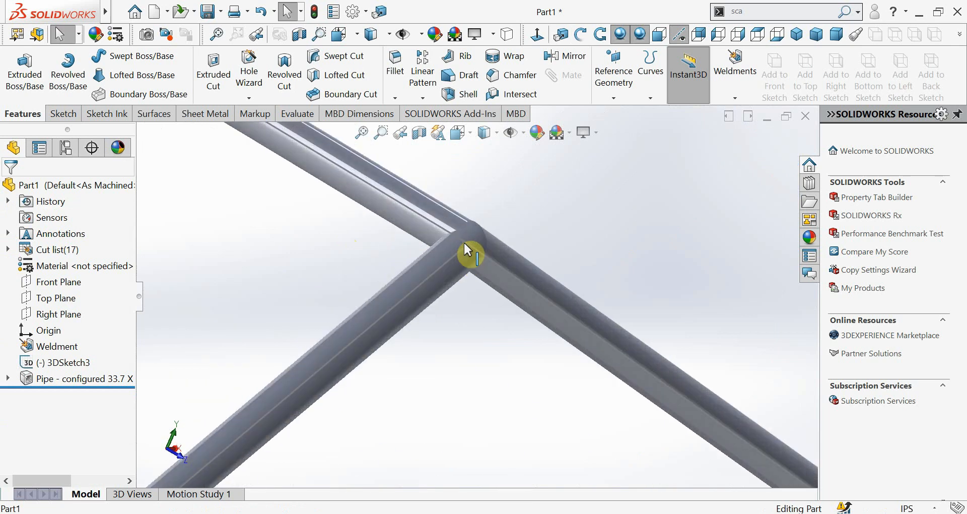
Examine the pipe joint at the eave corner where the rafter, horizontals and post meet
middle_click_drag(464, 243, 440, 339)
scroll(472, 335, "up", 5)
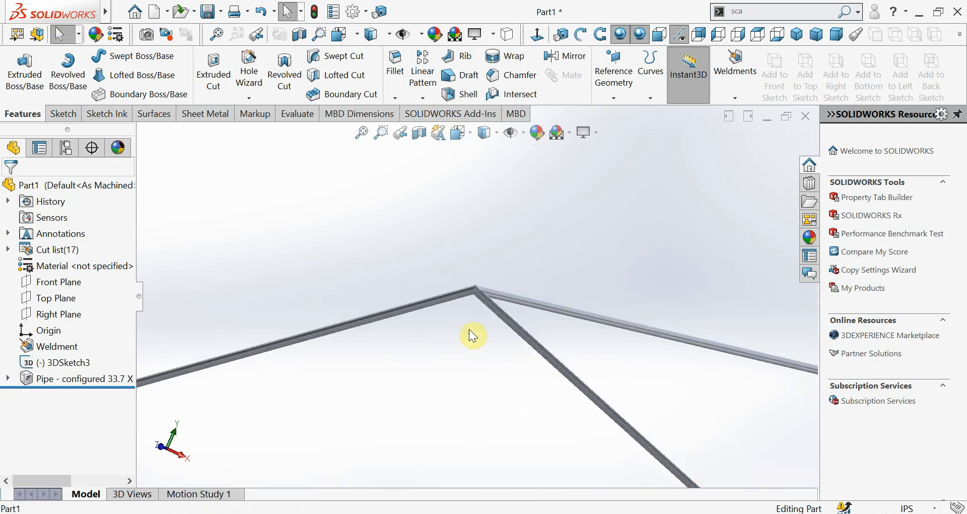
scroll(472, 335, "up", 8)
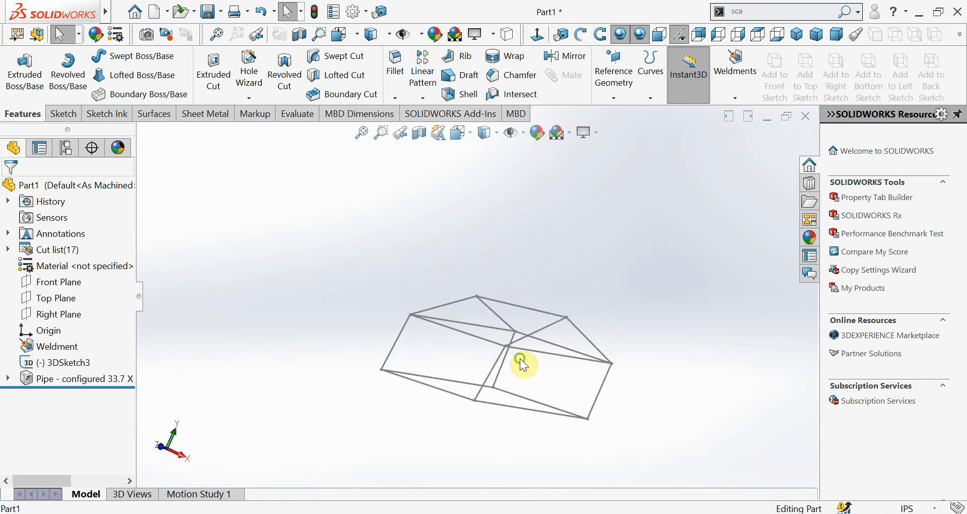
middle_click_drag(522, 363, 514, 334)
scroll(506, 376, "down", 5)
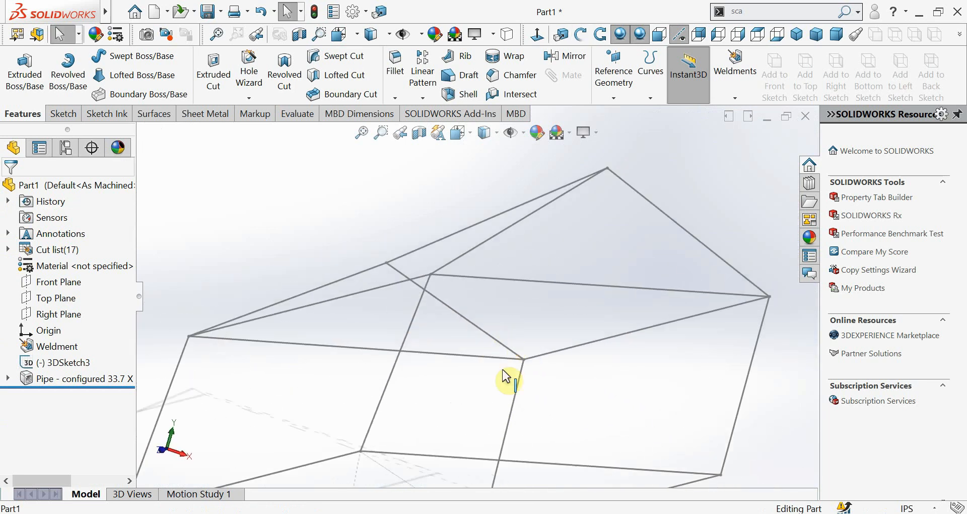
scroll(506, 376, "down", 8)
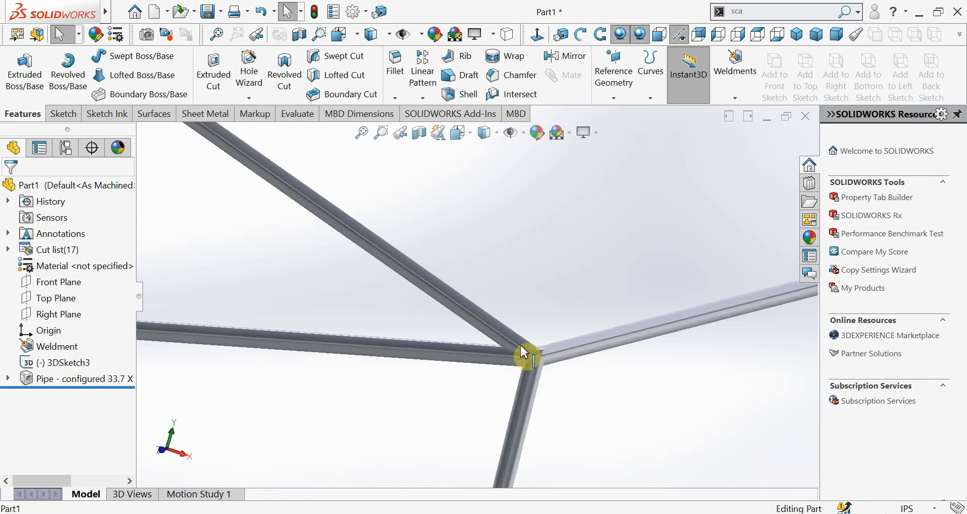
scroll(534, 360, "down", 3)
middle_click_drag(544, 367, 453, 328)
scroll(451, 296, "up", 5)
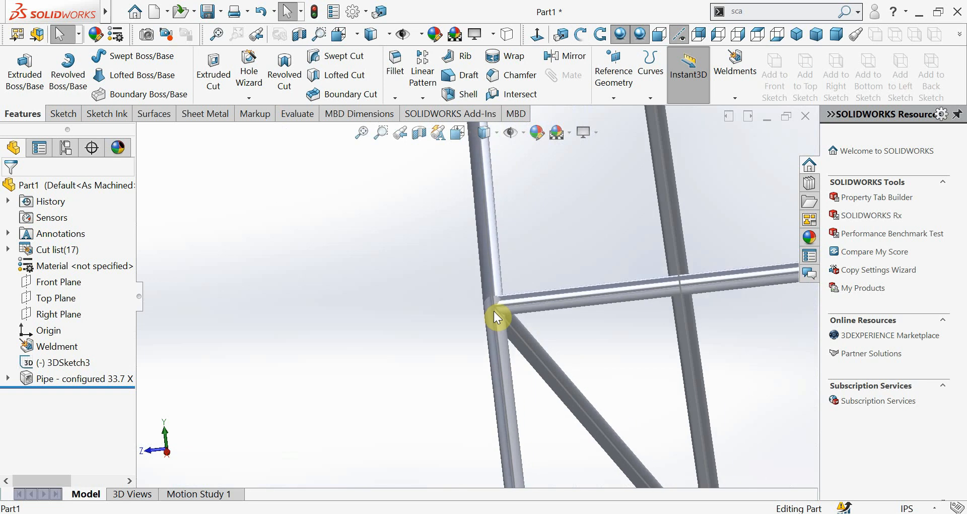
Inspect the horizontal pipe across the gable end and the overall shape of the pipe frame
scroll(493, 295, "up", 12)
middle_click_drag(494, 292, 531, 297)
scroll(337, 308, "down", 8)
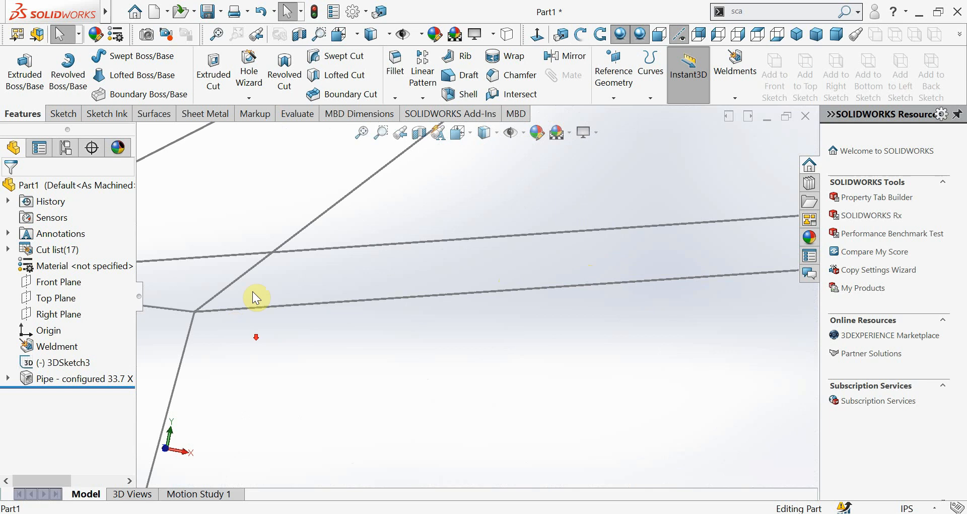
scroll(256, 297, "down", 10)
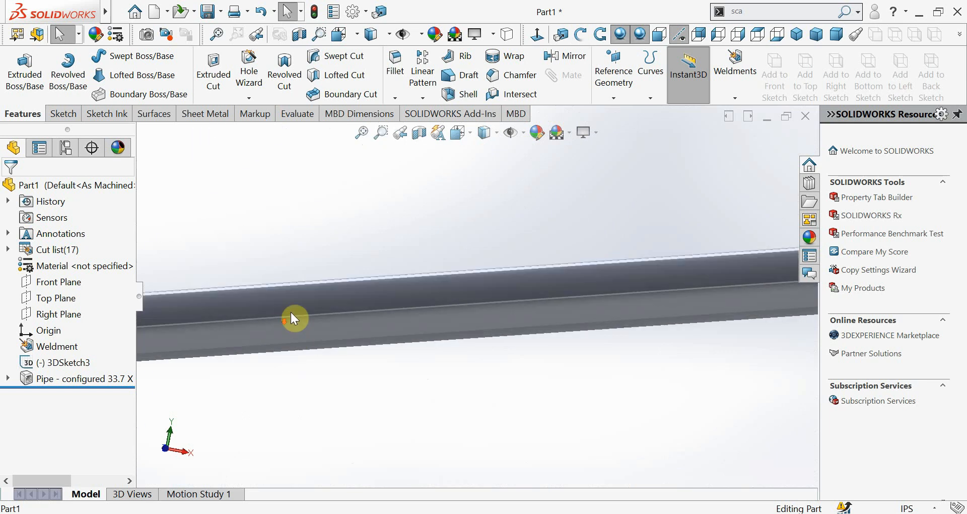
left_click(296, 316)
scroll(305, 297, "up", 10)
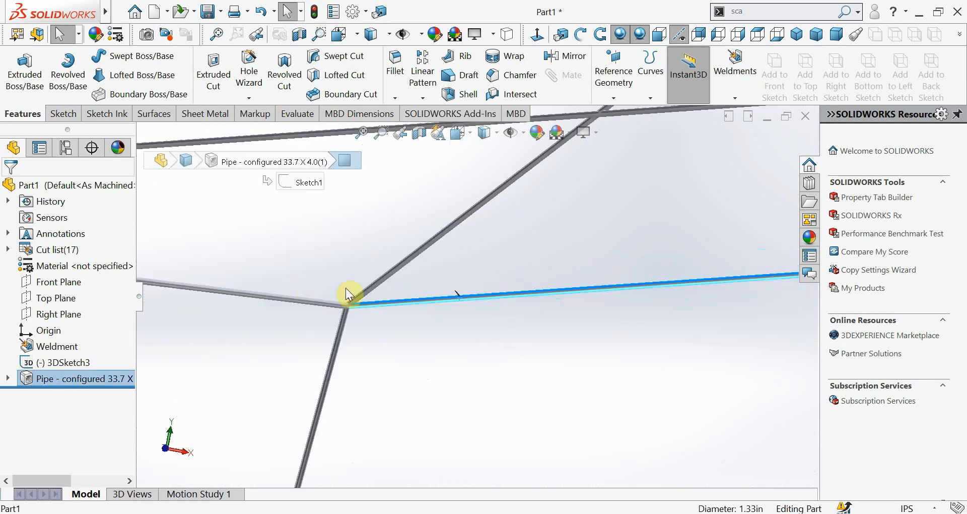
scroll(347, 291, "up", 10)
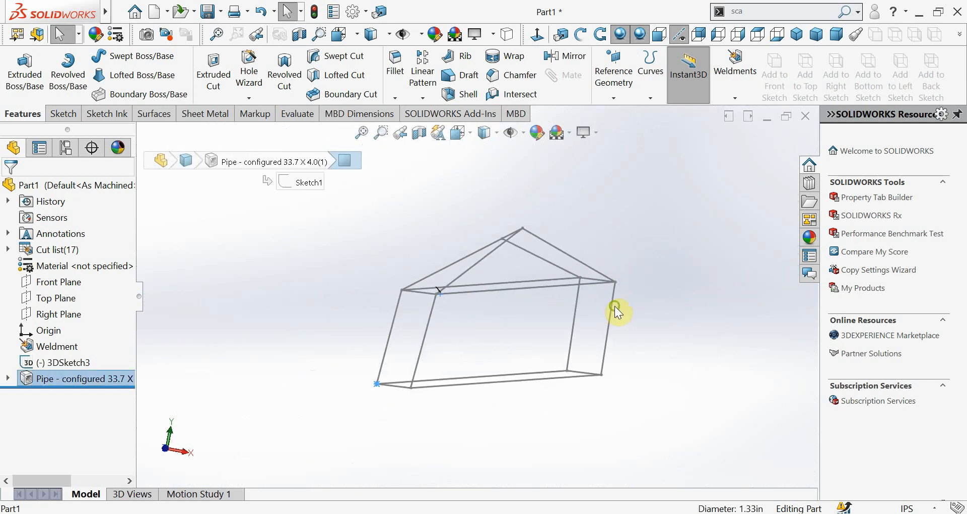
middle_click_drag(615, 308, 568, 337)
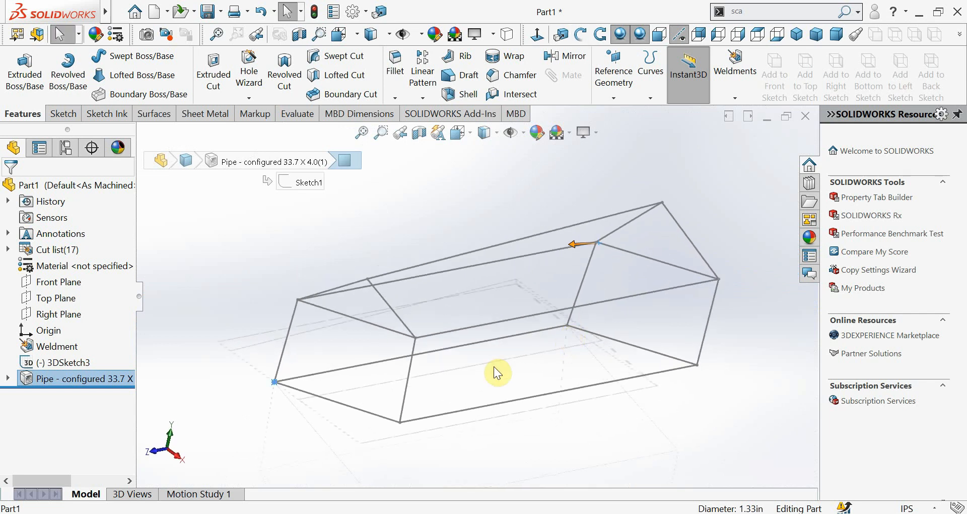
Look through the available weldment commands and view the whole pipe frame from several angles
left_click(730, 90)
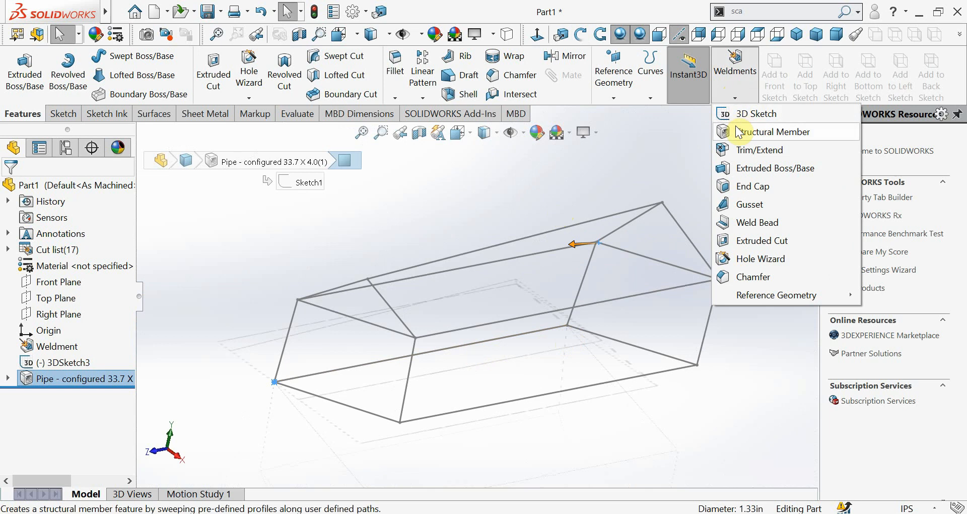
left_click(586, 181)
middle_click_drag(445, 297, 467, 280)
scroll(466, 281, "down", 5)
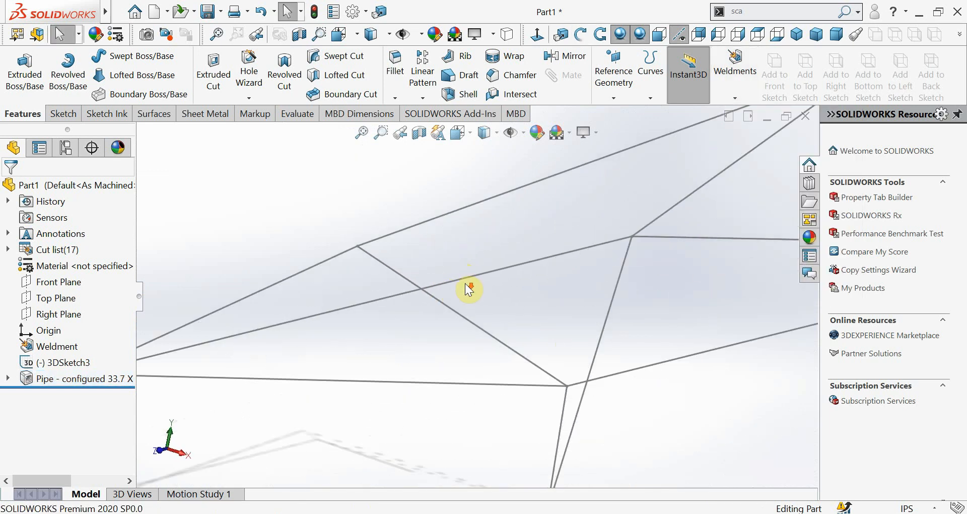
scroll(546, 372, "up", 5)
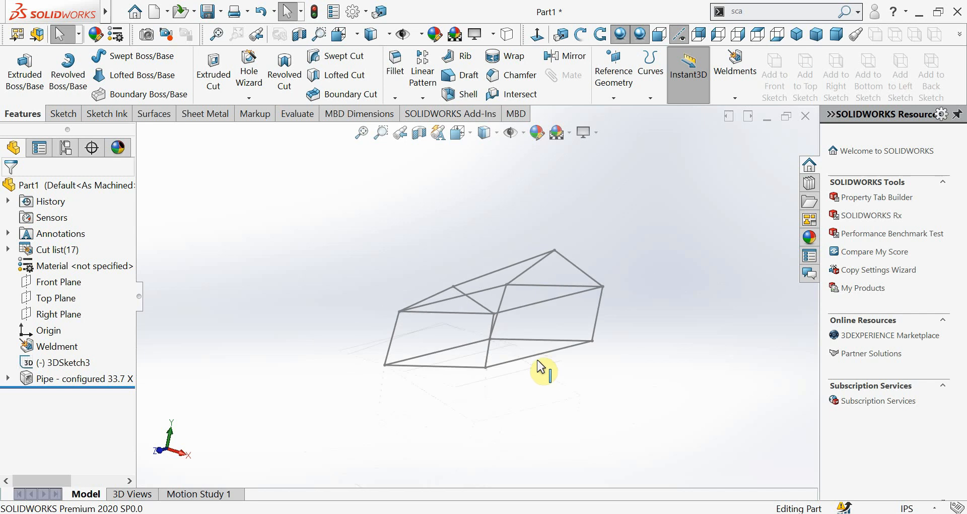
middle_click_drag(544, 373, 515, 370)
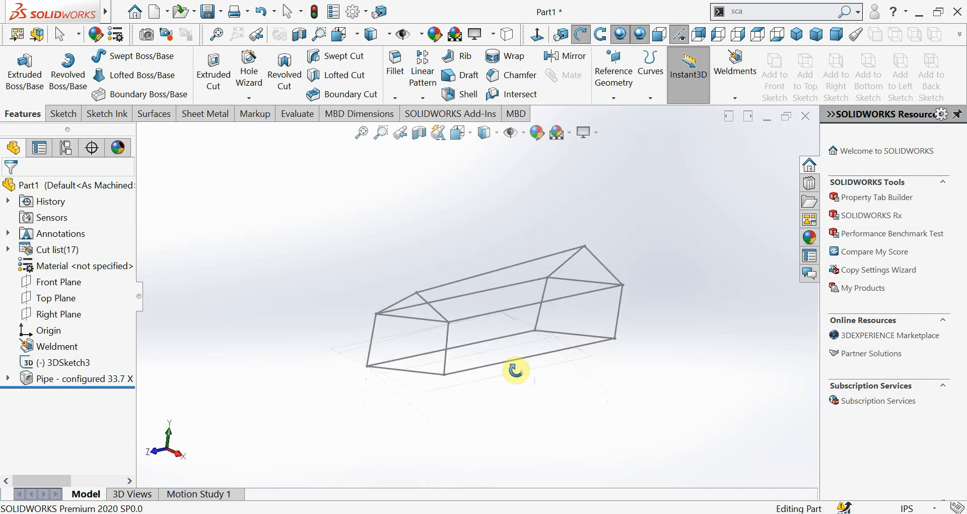
scroll(497, 307, "down", 3)
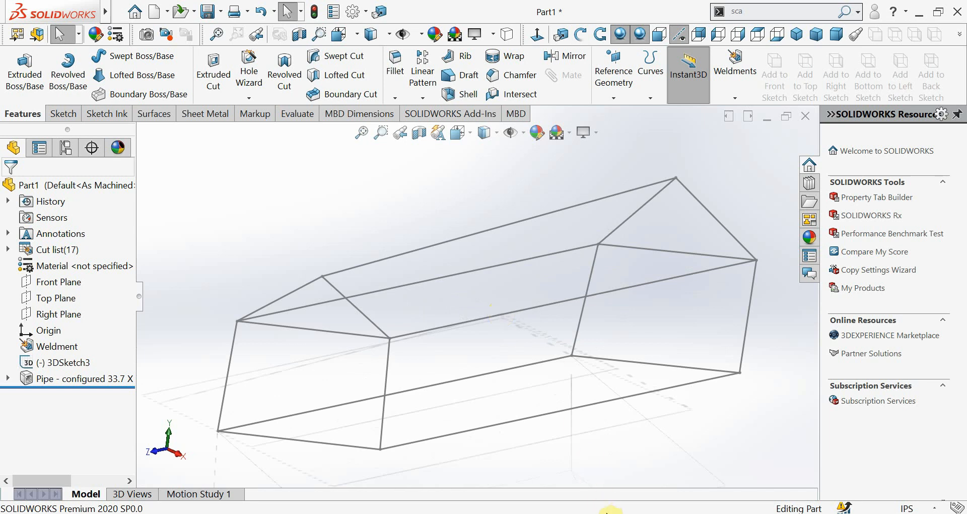
Switch to Photos and view the tubular chassis frame in Screenshot 2021-05-30 172507.jpg
mouse_move(608, 511)
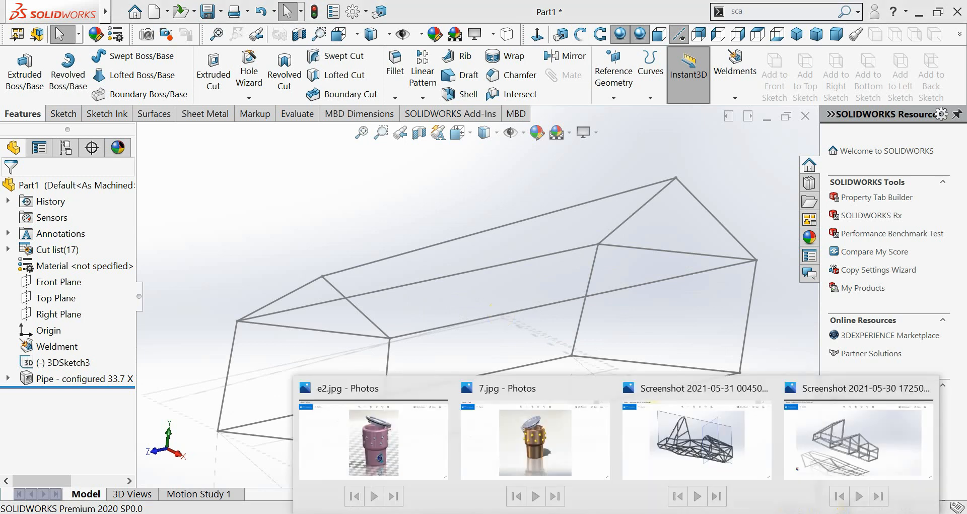
left_click(869, 430)
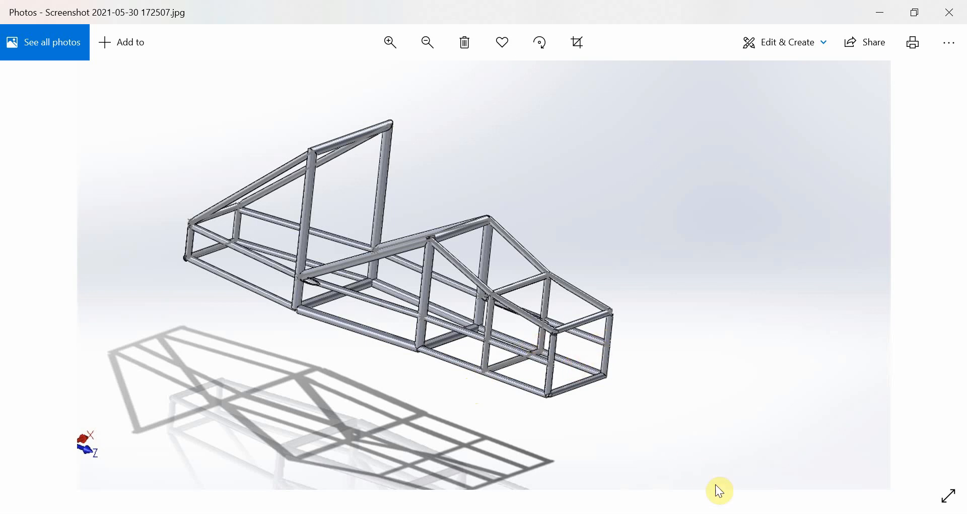
left_click(760, 513)
left_click(615, 425)
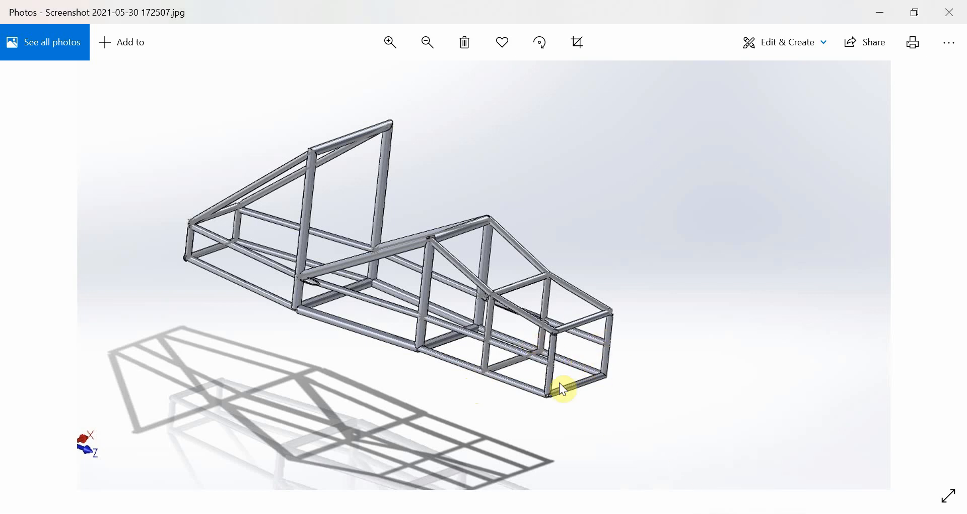
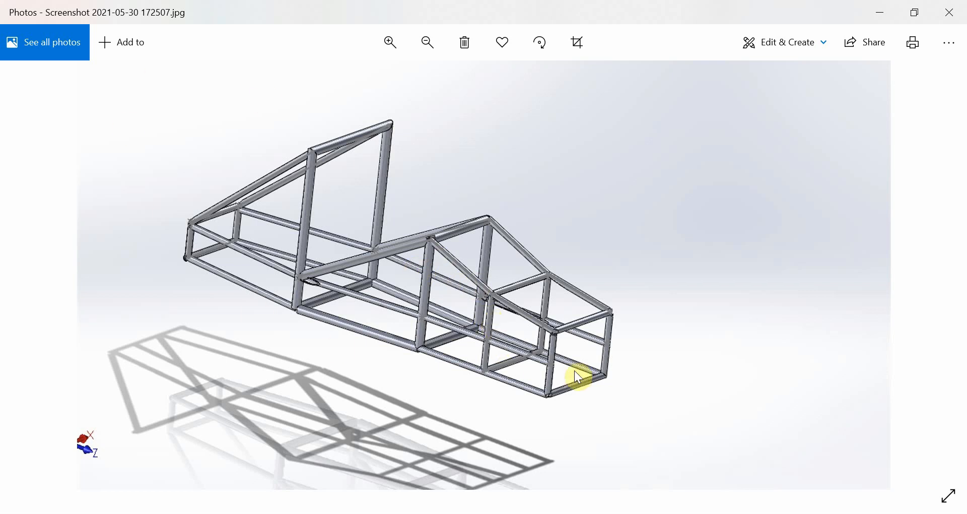
View the tubular chassis frame in Screenshot 2021-05-31 004504.jpg and look through the weldment commands in SOLIDWORKS that apply to it
left_click(616, 513)
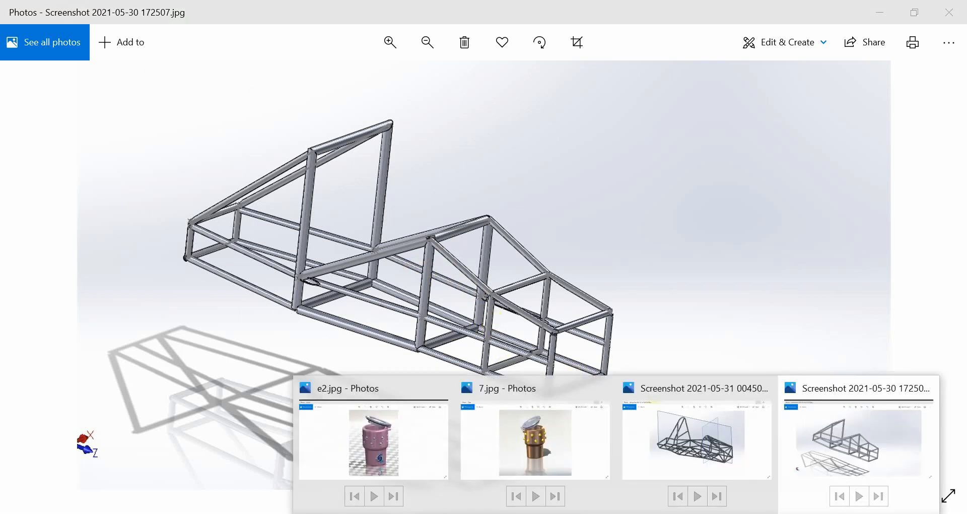
left_click(676, 436)
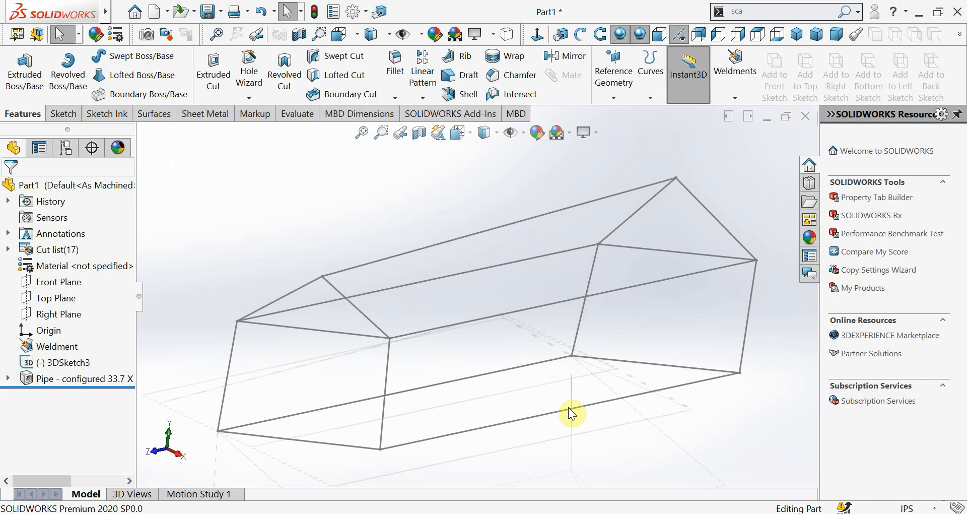
left_click(735, 97)
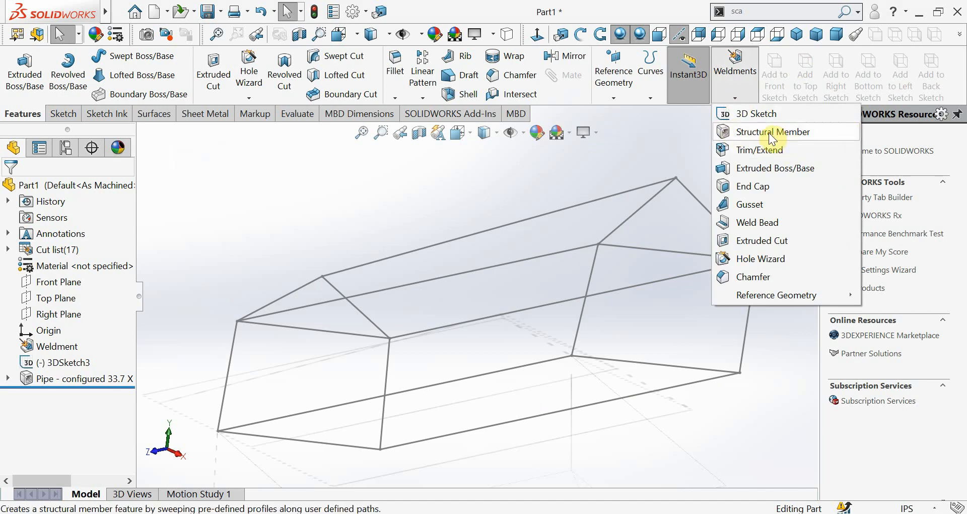
left_click(616, 513)
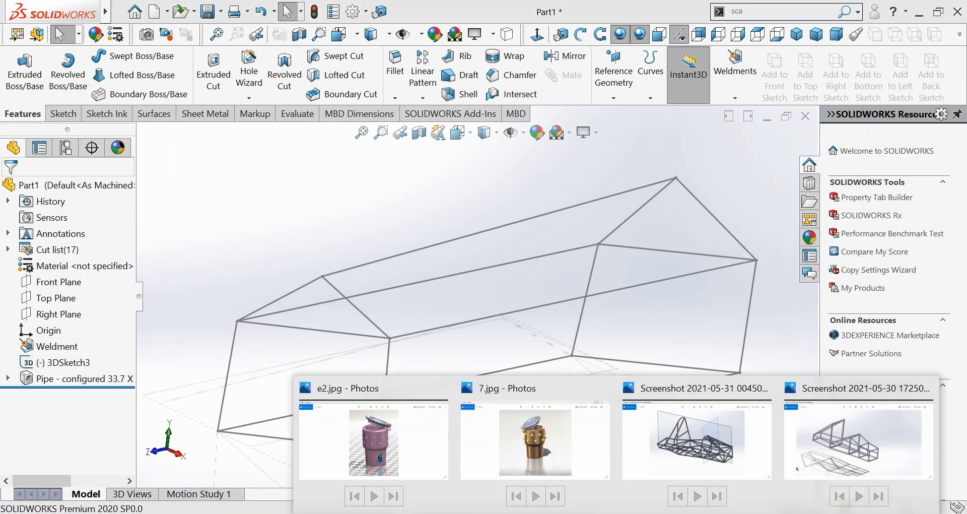
left_click(703, 453)
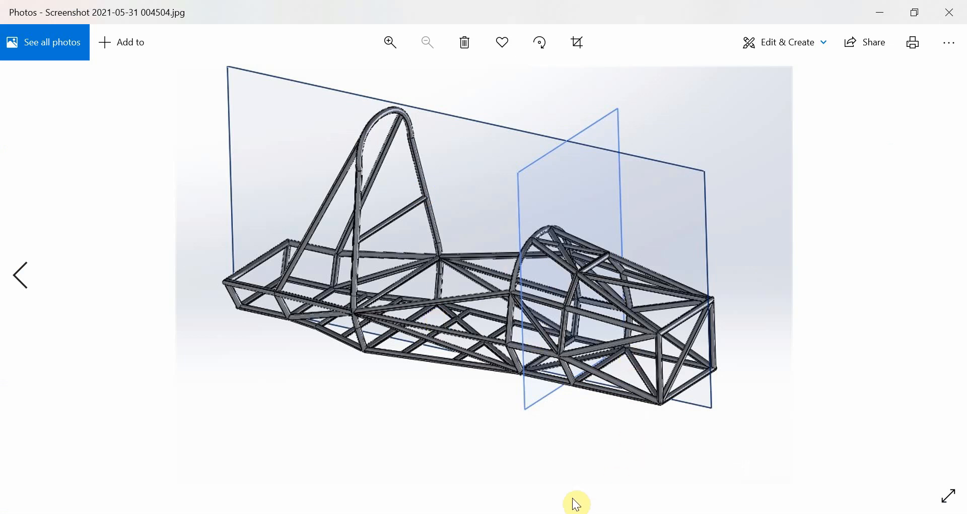
Switch back to SOLIDWORKS, highlight the ridge line of the house-shaped frame, and clear the selection
left_click(502, 513)
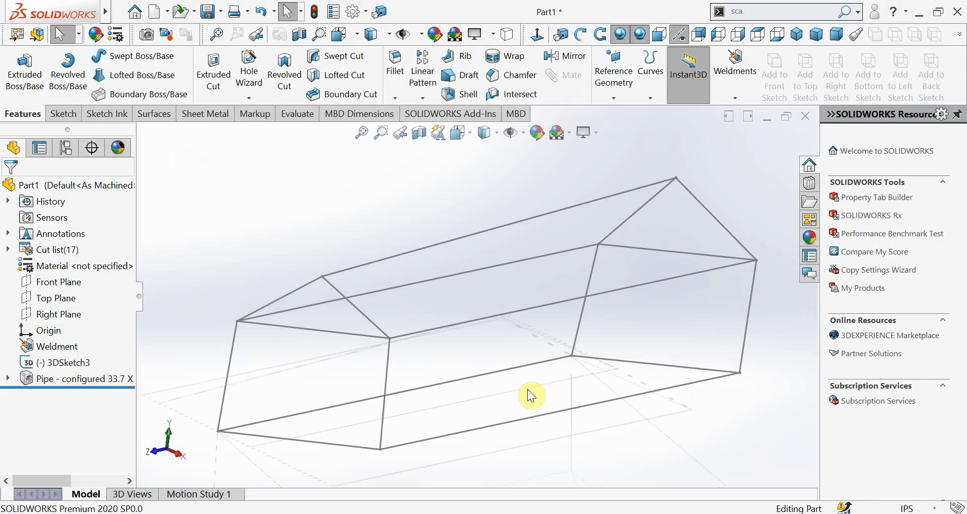
left_click(559, 208)
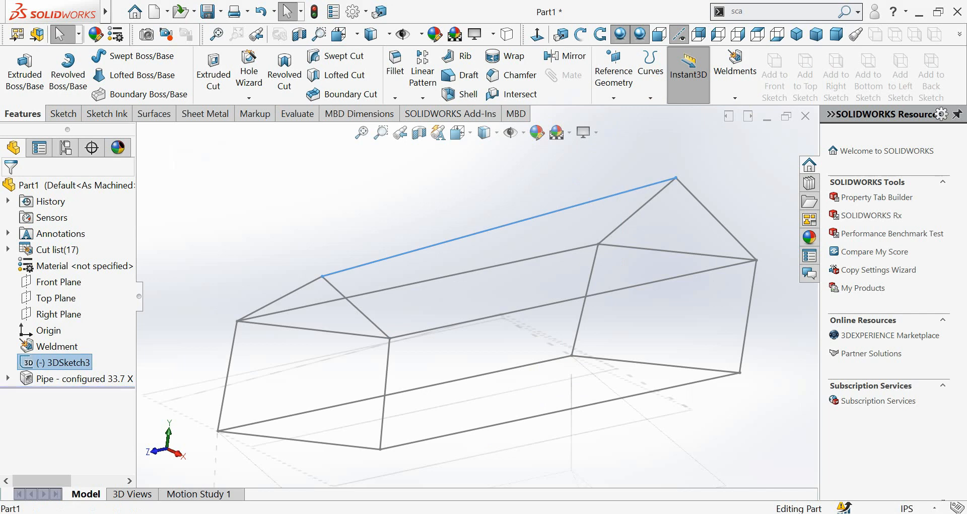
left_click(558, 188)
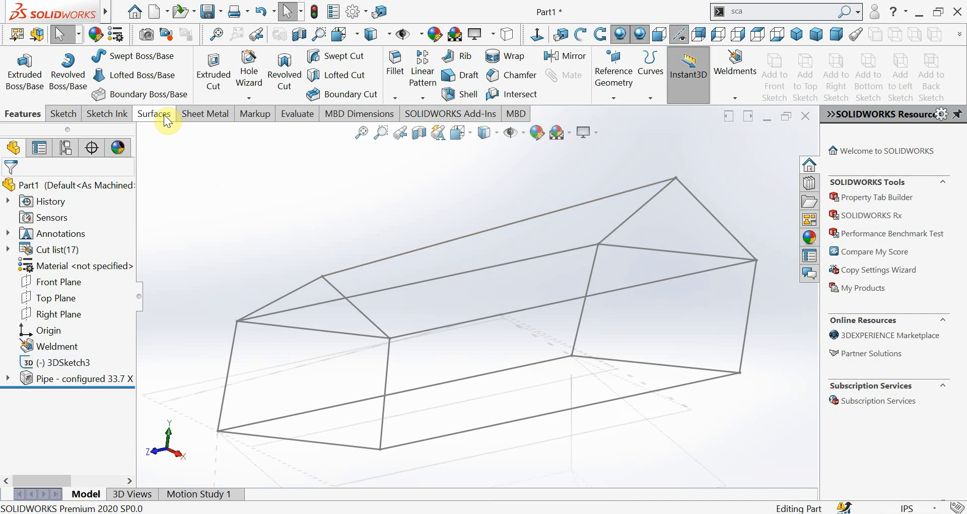
Look through the evaluation tools and the available add-ins, including SOLIDWORKS Simulation, and return to the feature commands
left_click(296, 115)
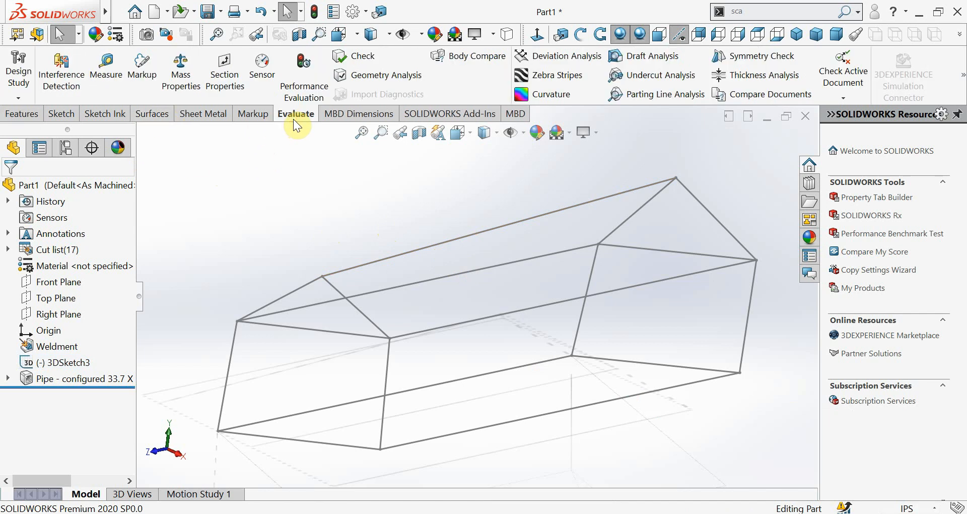
left_click(421, 117)
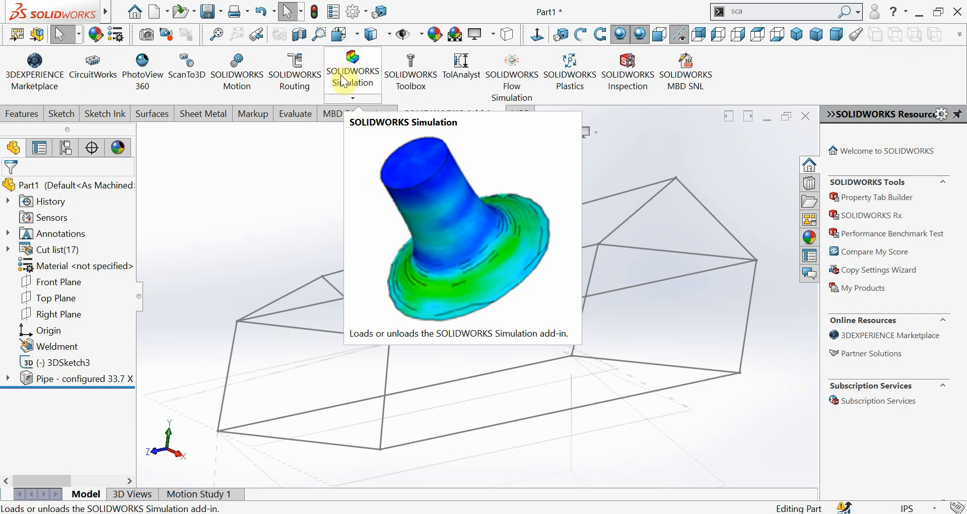
left_click(288, 170)
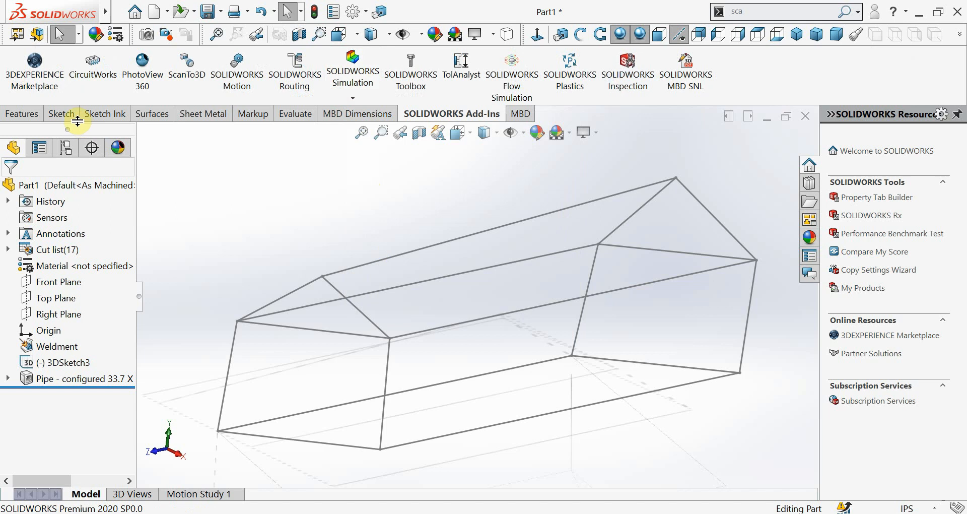
left_click(22, 113)
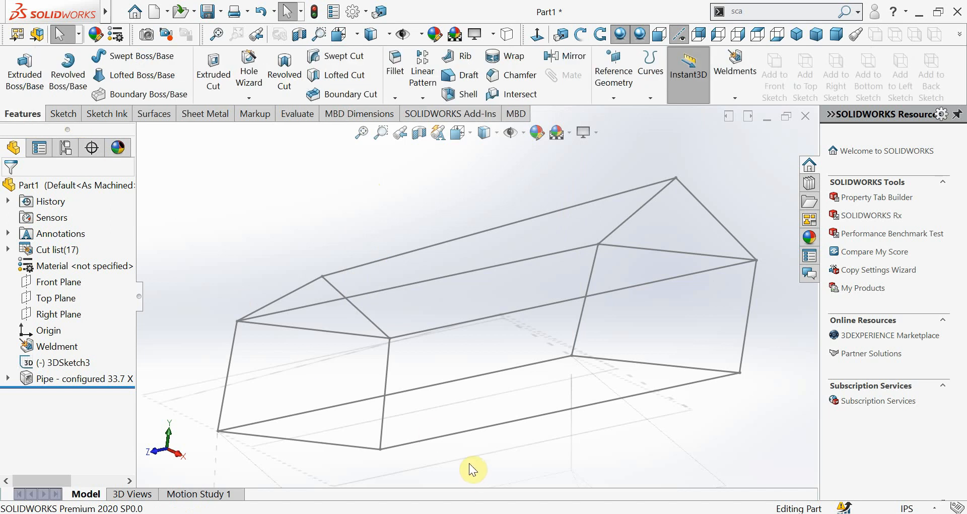